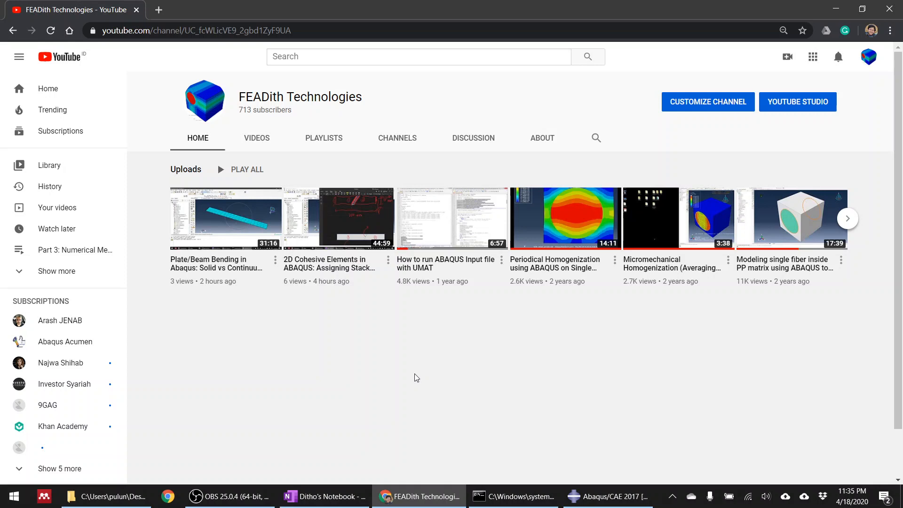
Switch to the OneNote notebook and draw the outline of a waisted tensile specimen in white ink beside the material data.
left_click(601, 496)
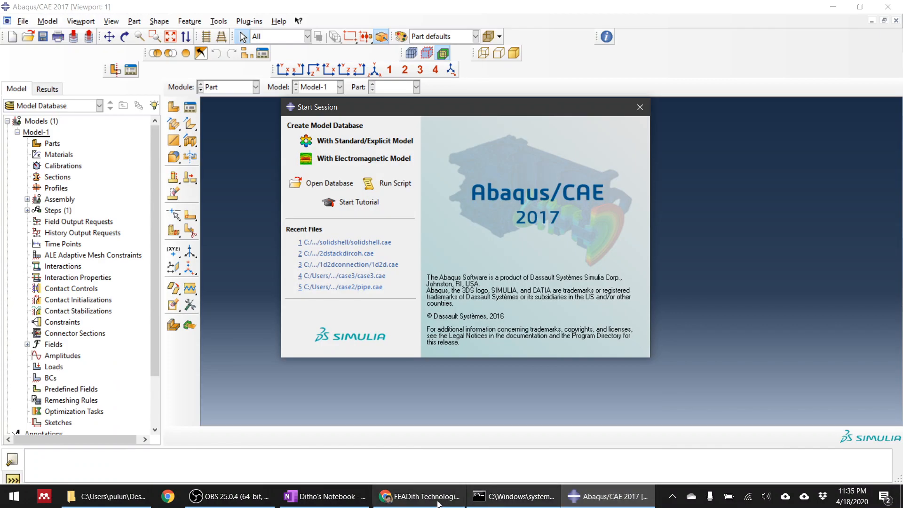
left_click(331, 496)
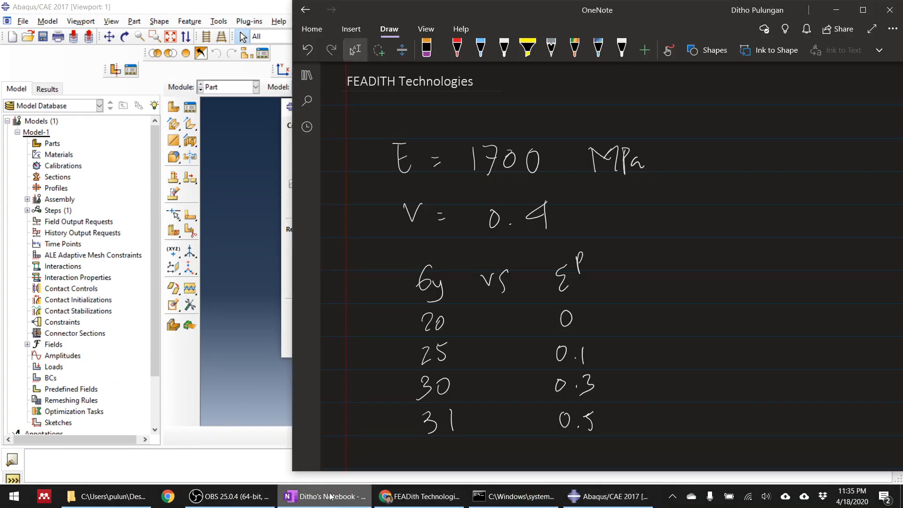
scroll(331, 497, "right", 7)
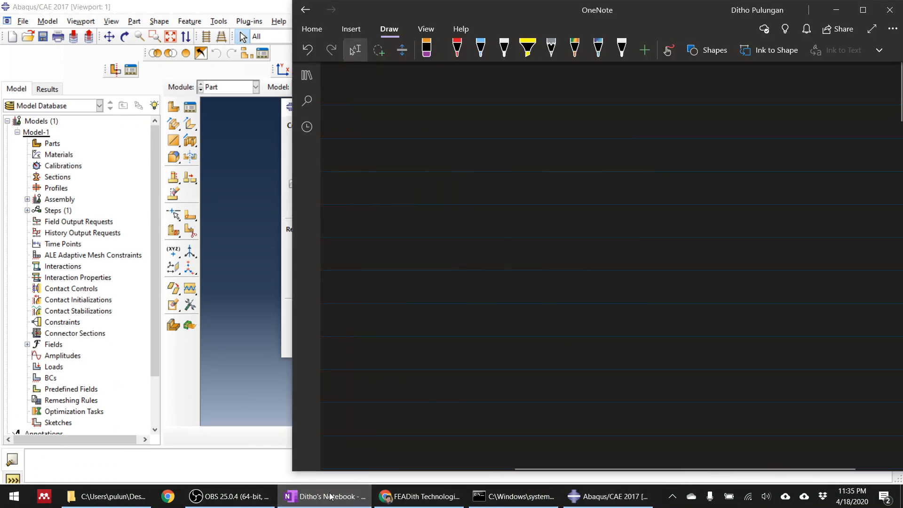
scroll(331, 496, "left", 3)
left_click(504, 47)
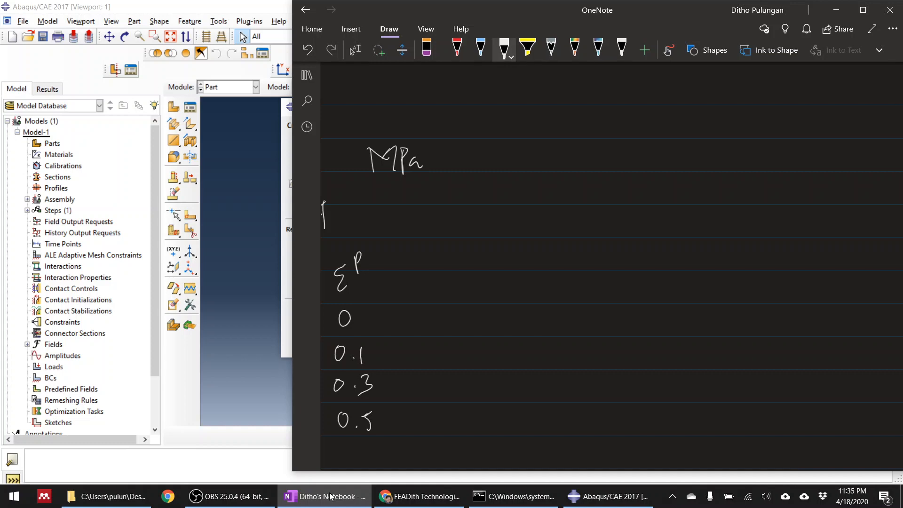
mouse_move(581, 165)
left_mouse_down()
mouse_move(704, 160)
mouse_move(694, 260)
mouse_move(703, 446)
left_mouse_up()
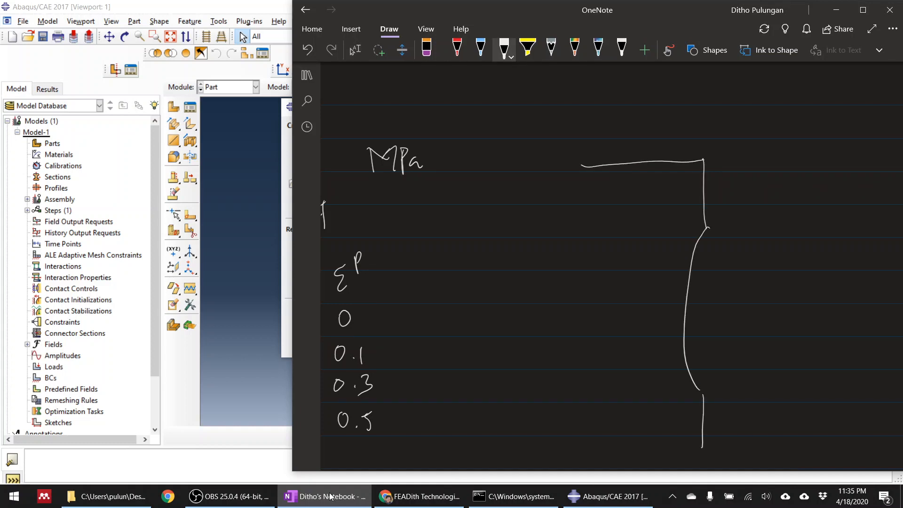
mouse_move(582, 164)
left_mouse_down()
mouse_move(597, 239)
mouse_move(600, 442)
mouse_move(692, 442)
left_mouse_up()
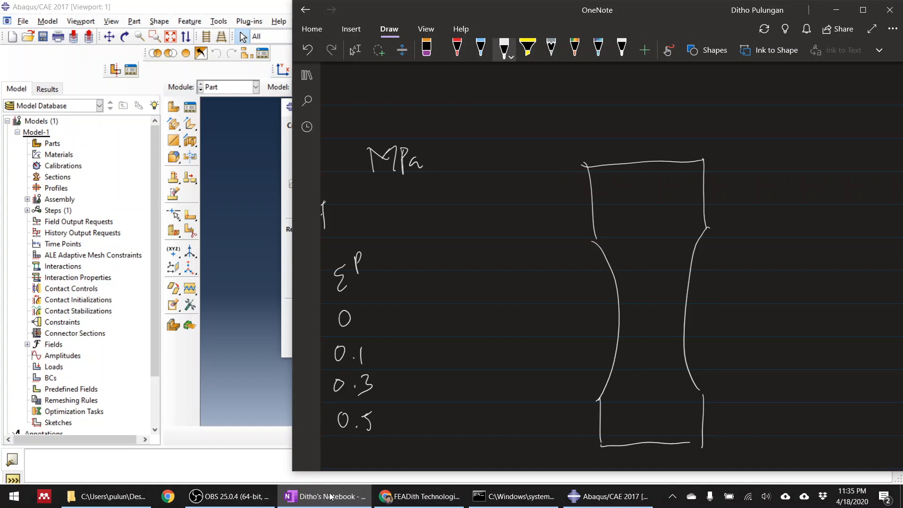
Draw a vertical dimension line beside the specimen sketch and label its overall height 100.
left_click_drag(743, 153, 794, 151)
left_click_drag(774, 152, 768, 466)
left_click_drag(751, 461, 782, 449)
mouse_move(798, 339)
left_mouse_down()
mouse_move(801, 364)
mouse_move(815, 336)
left_mouse_up()
mouse_move(829, 337)
left_mouse_down()
mouse_move(823, 346)
mouse_move(834, 332)
left_mouse_up()
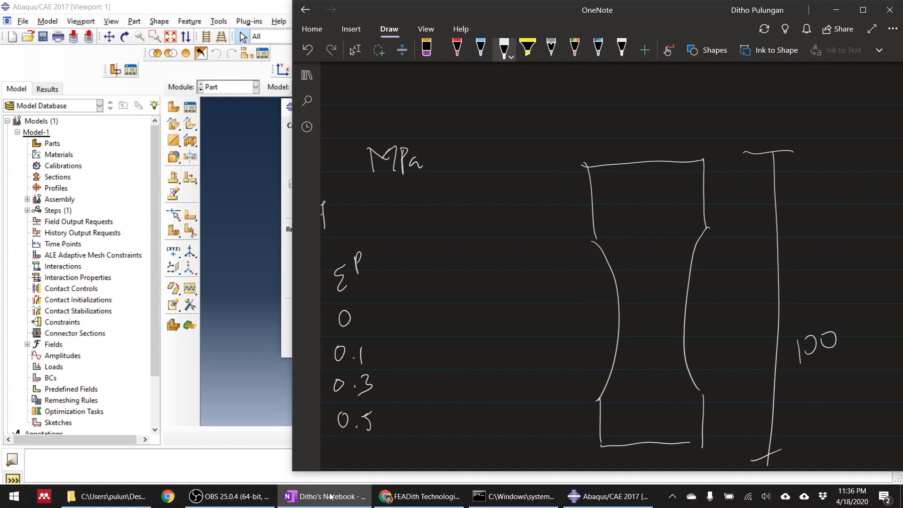
Mark the specimen's end width as 30 above the sketch and its narrow middle width as 20.
mouse_move(582, 106)
left_mouse_down()
mouse_move(583, 140)
mouse_move(710, 119)
left_mouse_up()
left_click_drag(707, 113, 706, 139)
mouse_move(634, 99)
left_mouse_down()
mouse_move(633, 114)
mouse_move(664, 107)
left_mouse_up()
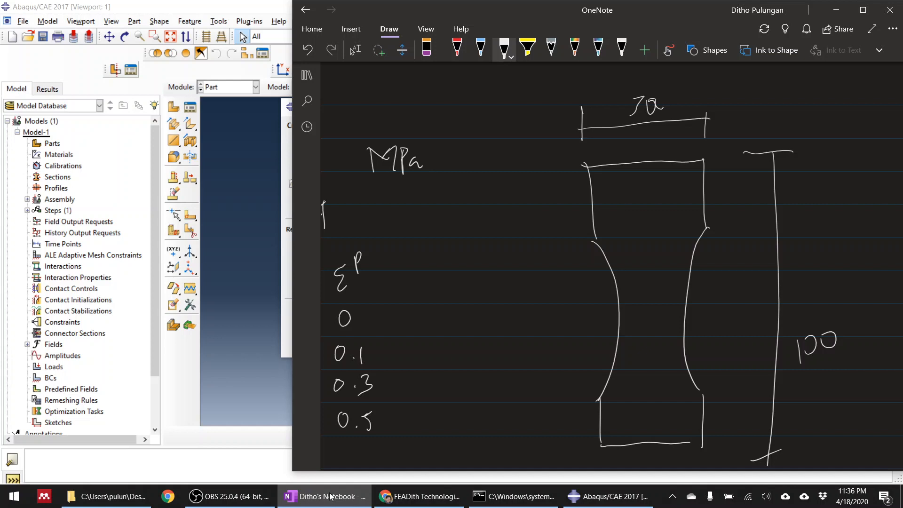
mouse_move(620, 318)
left_mouse_down()
mouse_move(619, 334)
mouse_move(679, 319)
mouse_move(680, 330)
left_mouse_up()
left_click_drag(630, 297, 646, 306)
left_click_drag(652, 295, 656, 302)
Draw the specimen's depth edges in perspective and label the thickness 2 mm.
mouse_move(703, 445)
left_mouse_down()
mouse_move(721, 426)
mouse_move(728, 378)
mouse_move(710, 357)
mouse_move(741, 238)
mouse_move(731, 246)
left_mouse_up()
left_click_drag(722, 168, 730, 244)
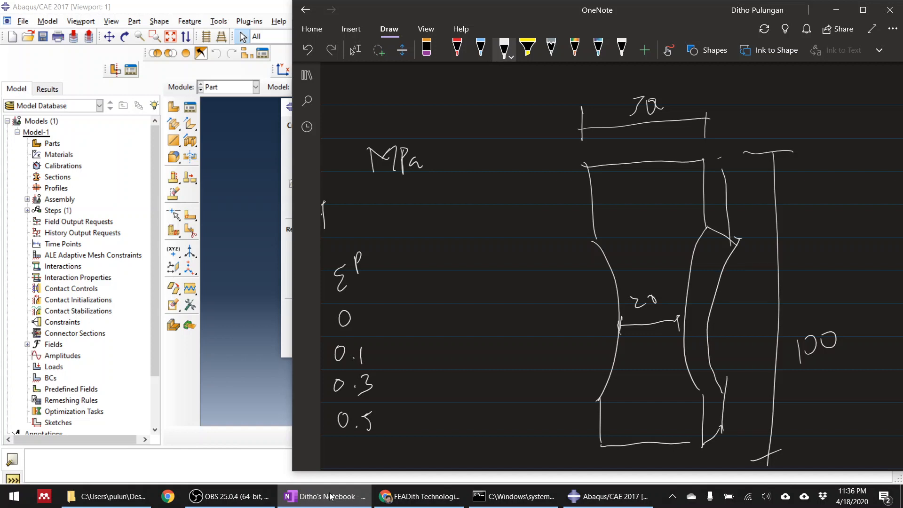
left_click_drag(706, 458, 721, 444)
scroll(742, 358, "down", 3, "ctrl")
mouse_move(735, 351)
left_mouse_down()
mouse_move(738, 358)
mouse_move(771, 339)
left_mouse_up()
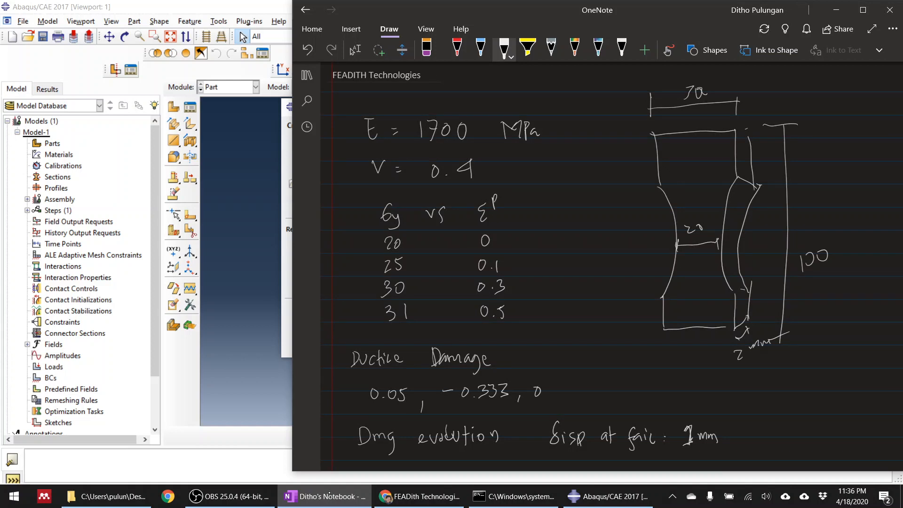
Add mm units to the specimen's 100 height and 30 width labels, then leave the pen.
left_click_drag(841, 257, 878, 245)
mouse_move(714, 89)
left_mouse_down()
mouse_move(723, 80)
mouse_move(750, 84)
left_mouse_up()
left_click(356, 50)
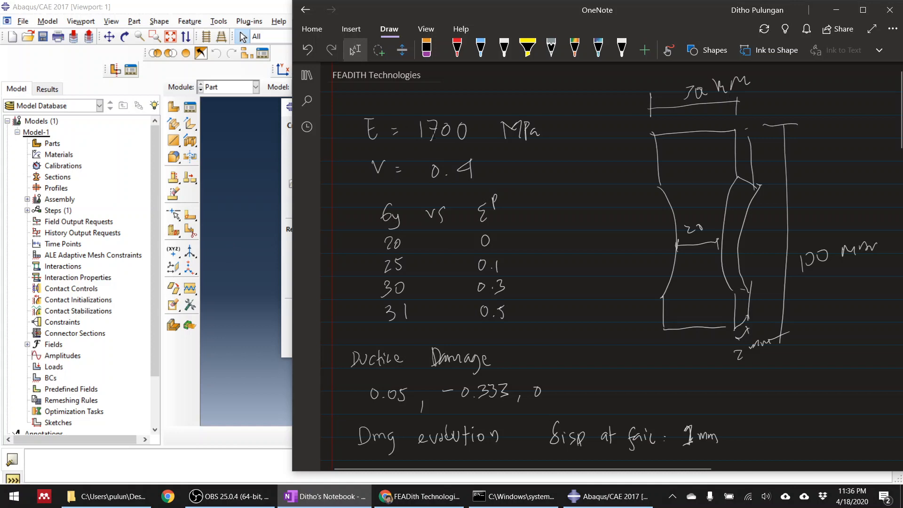
Bracket the elastic constants with the label PP and bracket the yield stress versus plastic strain table.
left_click(505, 50)
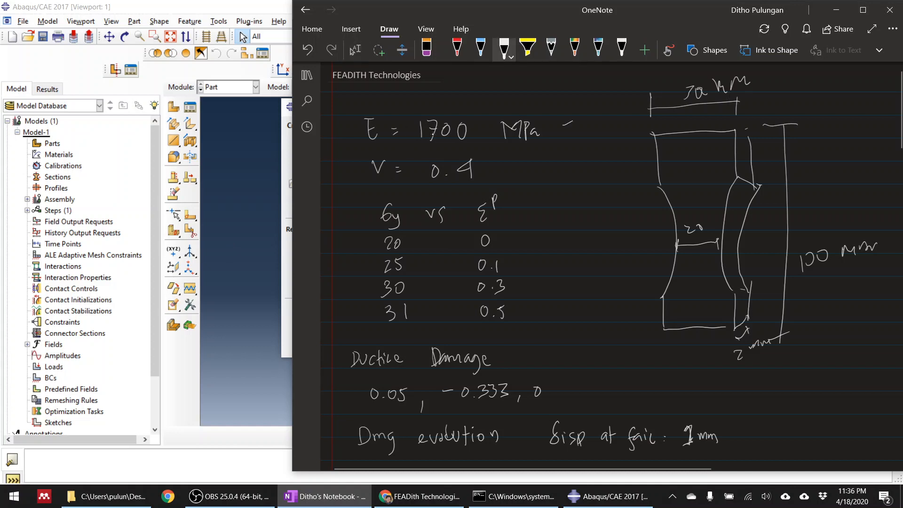
mouse_move(565, 123)
left_mouse_down()
mouse_move(567, 162)
mouse_move(607, 137)
left_mouse_up()
left_click_drag(613, 129, 616, 141)
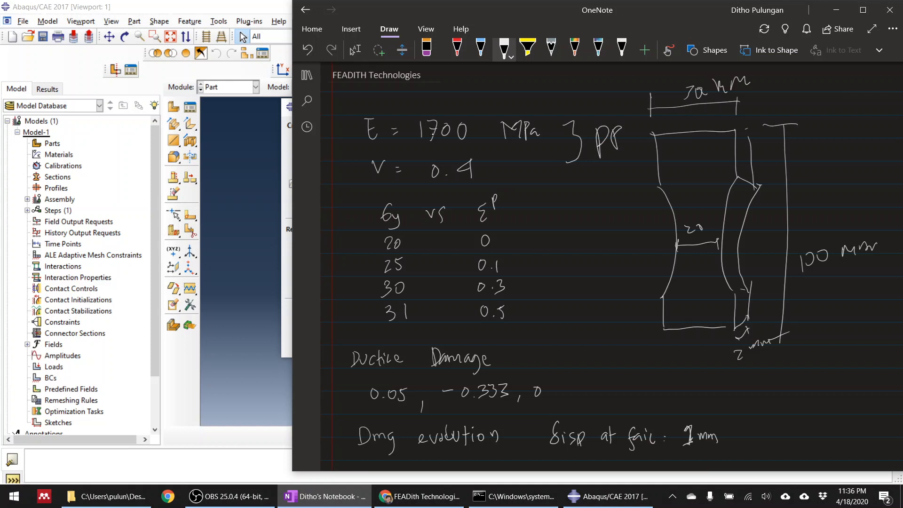
mouse_move(525, 204)
left_mouse_down()
mouse_move(545, 241)
mouse_move(542, 318)
left_mouse_up()
left_click(355, 50)
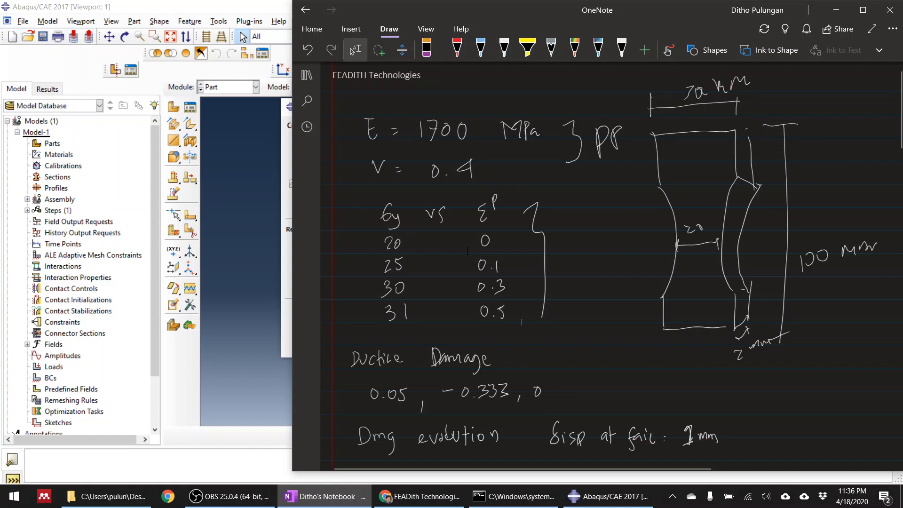
Check the ductile damage notes, then switch to Abaqus/CAE and create a model database with a Standard/Explicit model.
scroll(480, 282, "down", 4)
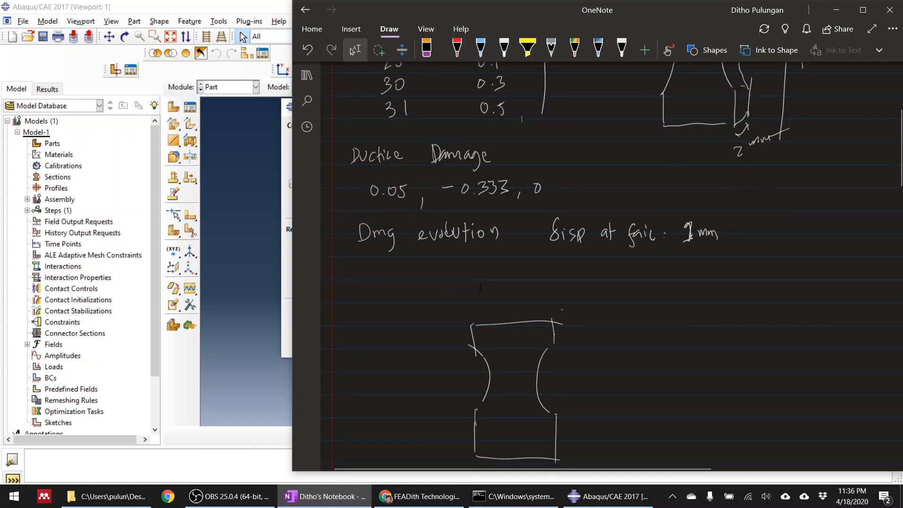
scroll(480, 288, "up", 4)
scroll(480, 287, "down", 4)
left_click(239, 155)
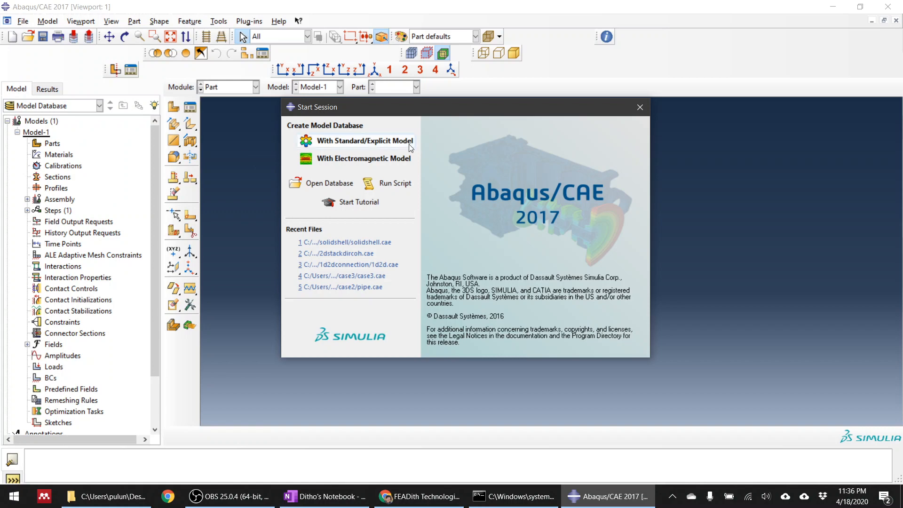
left_click(377, 144)
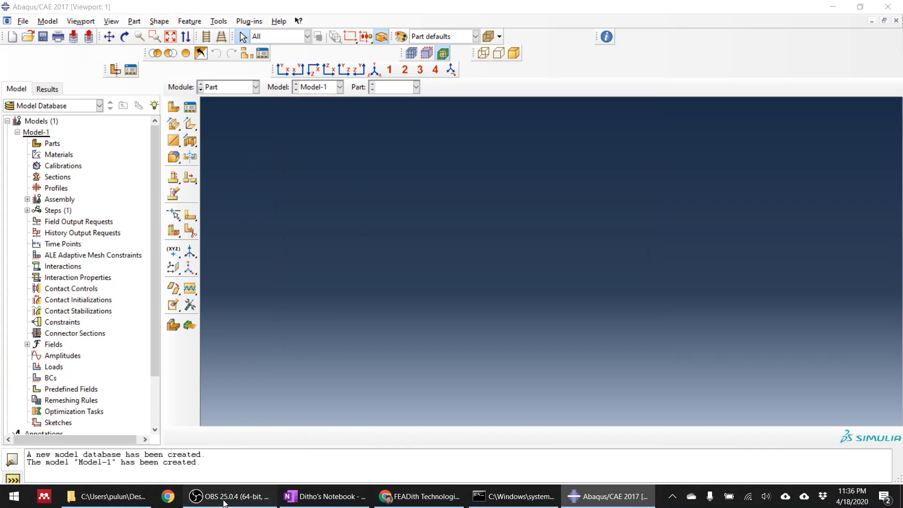
left_click(224, 500)
left_click(224, 500)
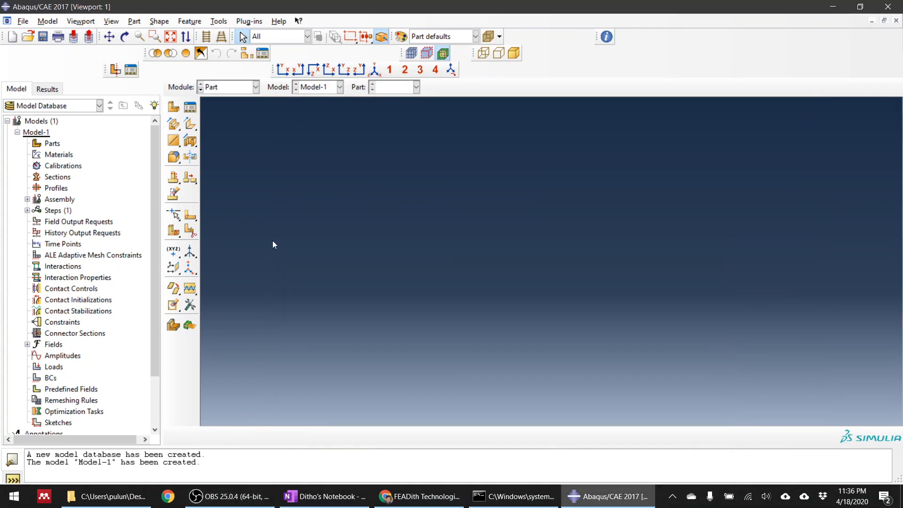
In a new 3D deformable solid extrusion part of approximate size 200, sketch two 25-radius circles centred at (-45, 0) and (45, 0).
left_click(174, 108)
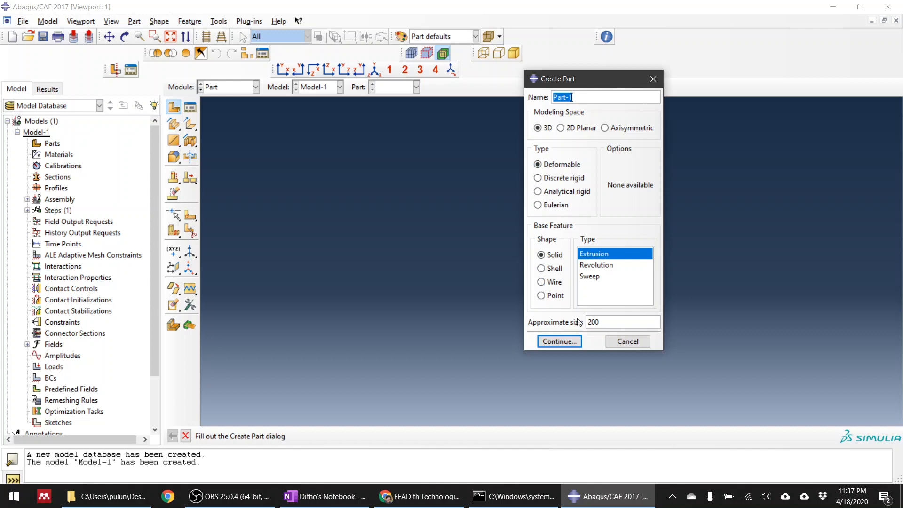
left_click(566, 341)
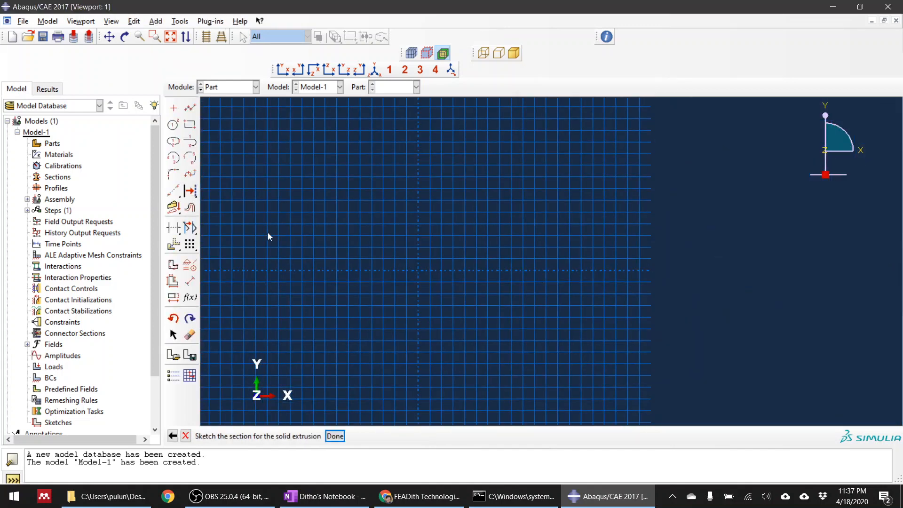
left_click(173, 125)
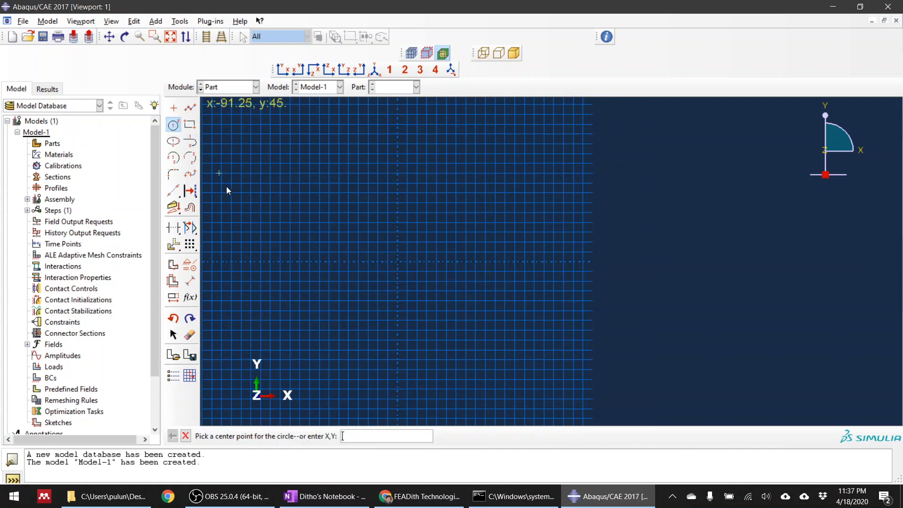
left_click(310, 262)
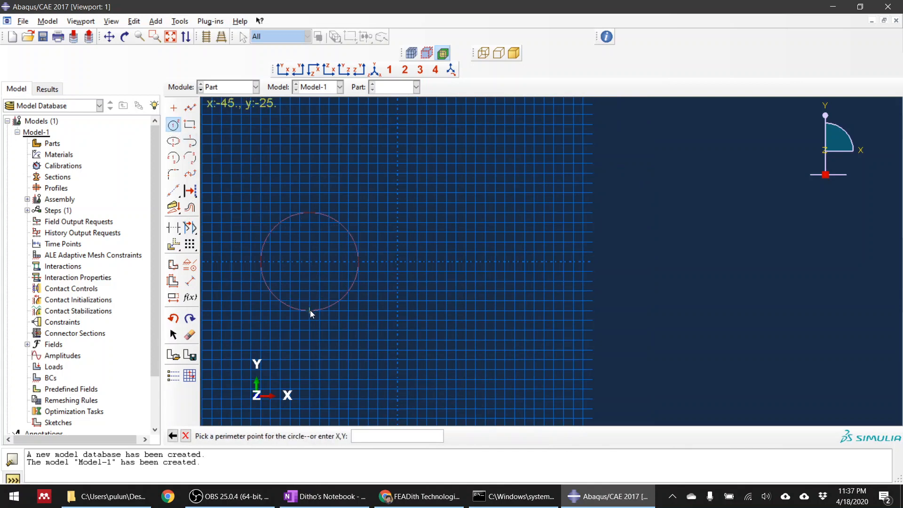
left_click(309, 309)
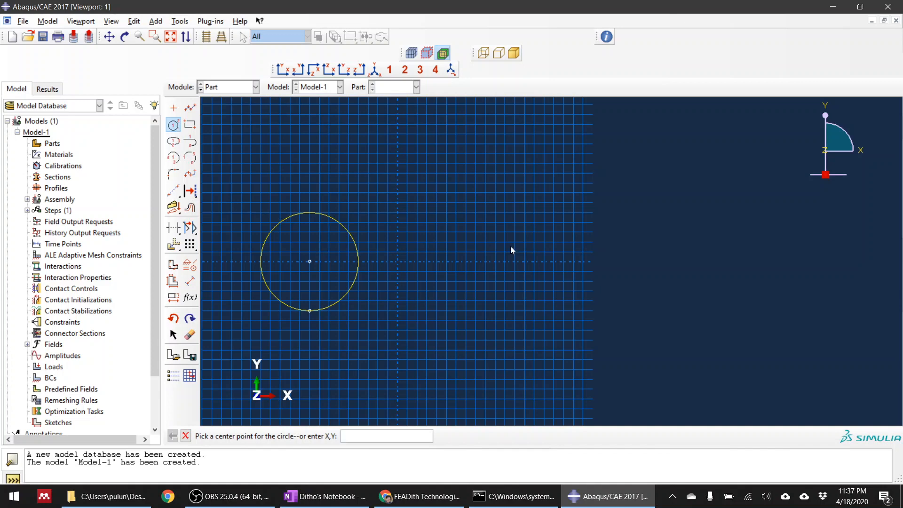
left_click(485, 261)
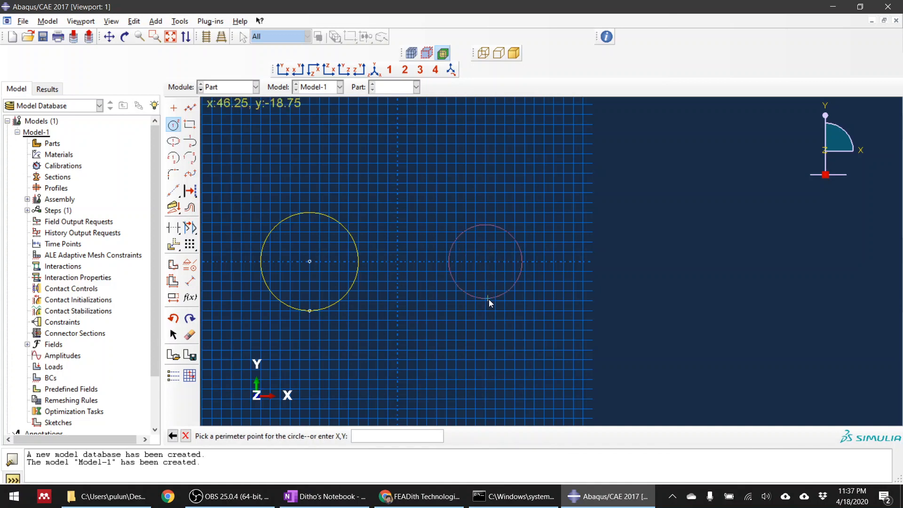
left_click(487, 310)
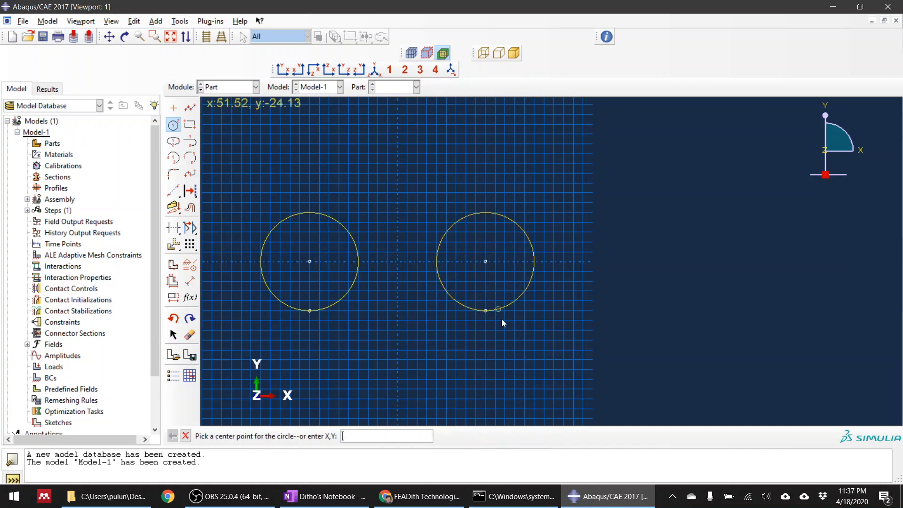
key("Escape")
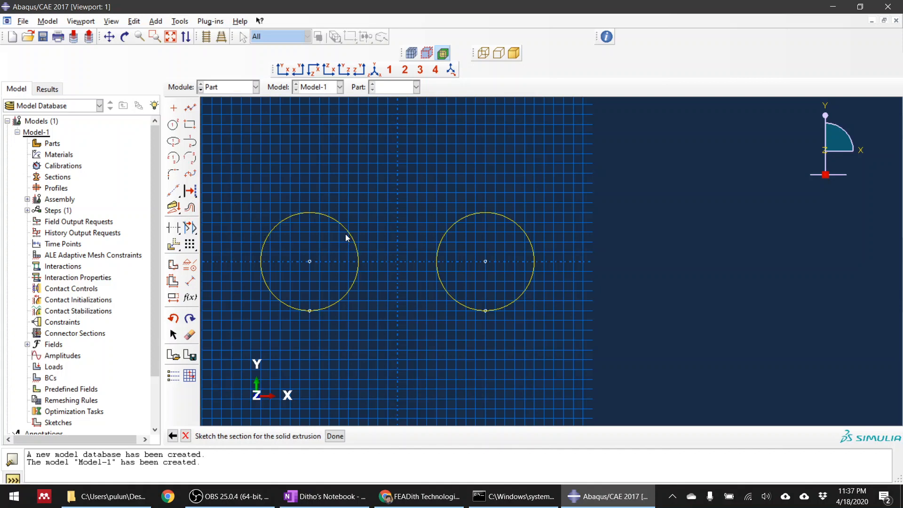
Sketch a vertical line along the Y axis between the circles, from (0, 75) to about (0, -55).
left_click(191, 109)
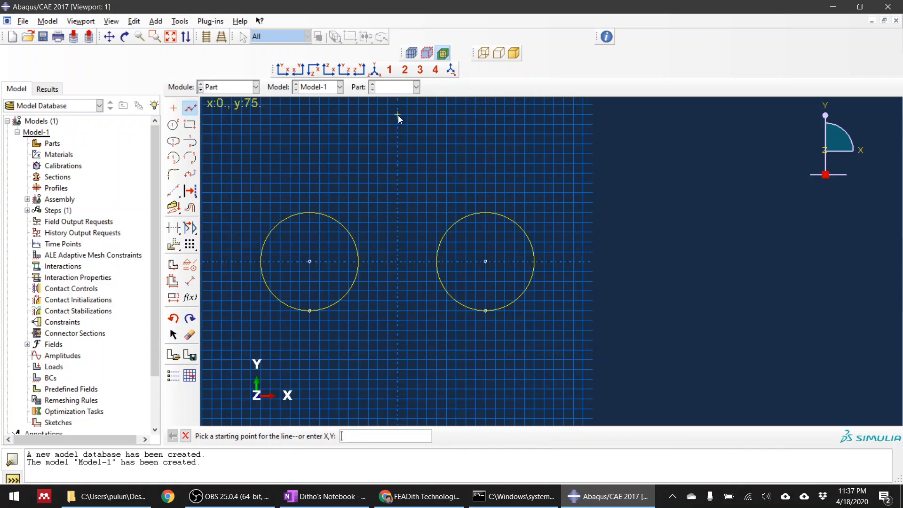
left_click(398, 115)
left_click(401, 369)
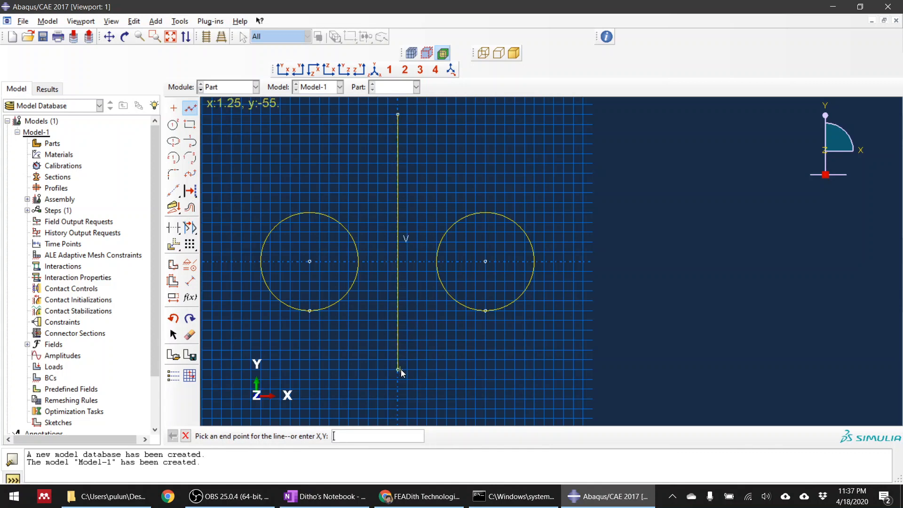
middle_click(402, 370)
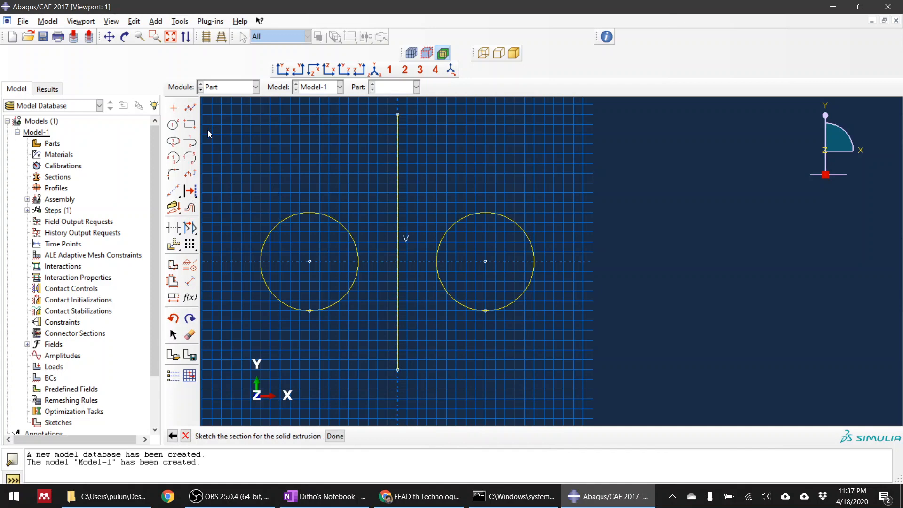
Dimension the right circle with a radius of 50.
left_click(191, 283)
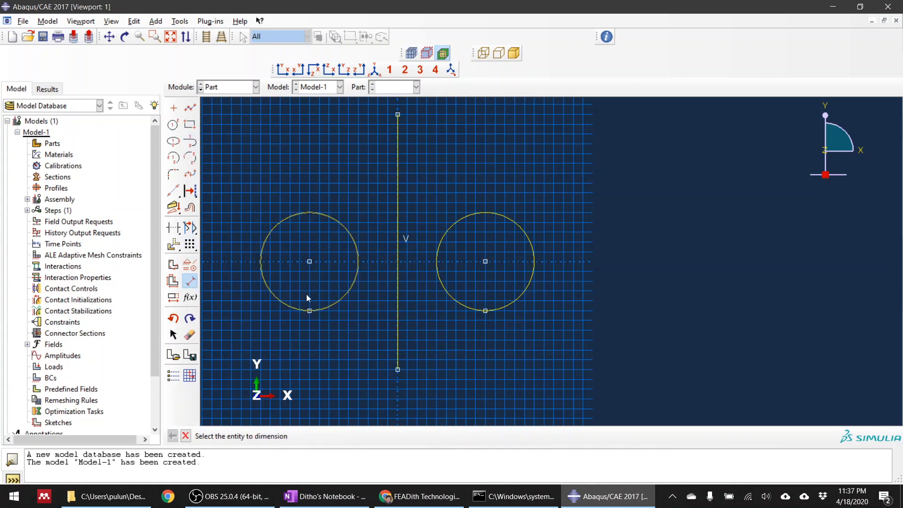
left_click(518, 298)
left_click(553, 325)
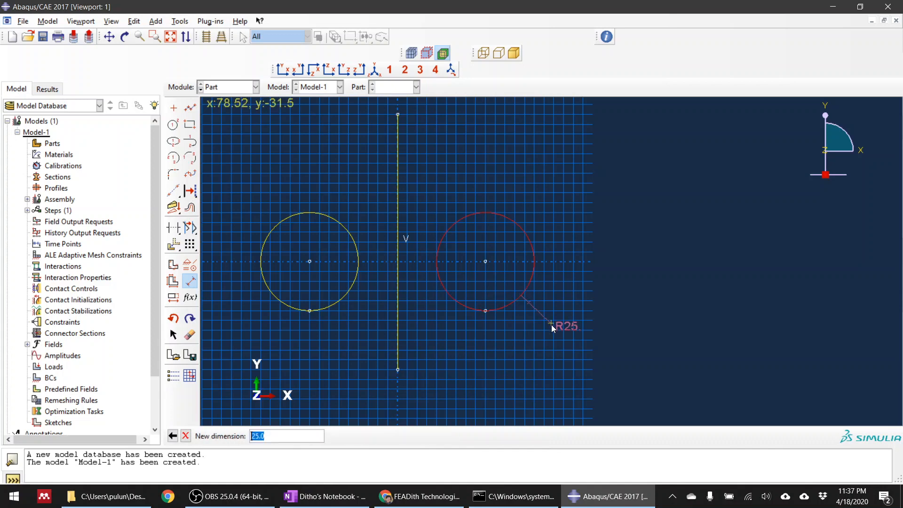
type("50")
key("Return")
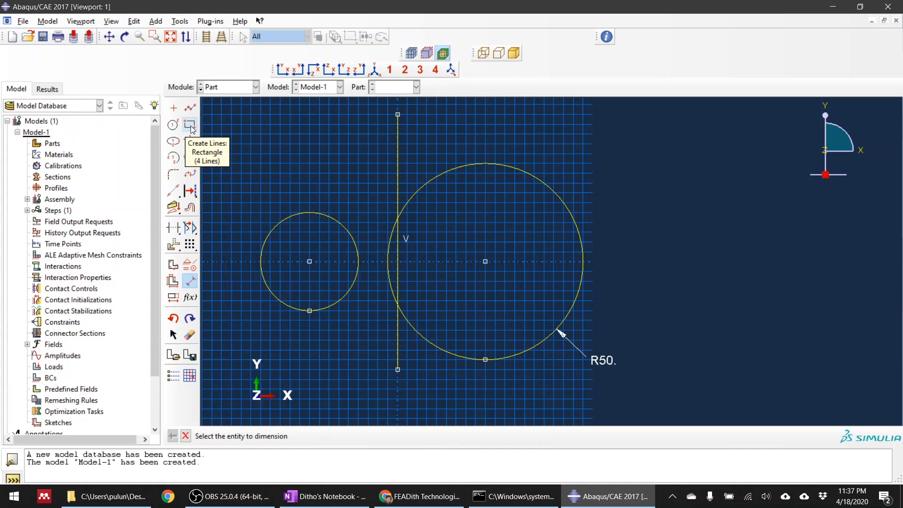
Dimension the horizontal distance from the right circle's centre to the vertical line's upper endpoint as 60.
left_click(486, 262)
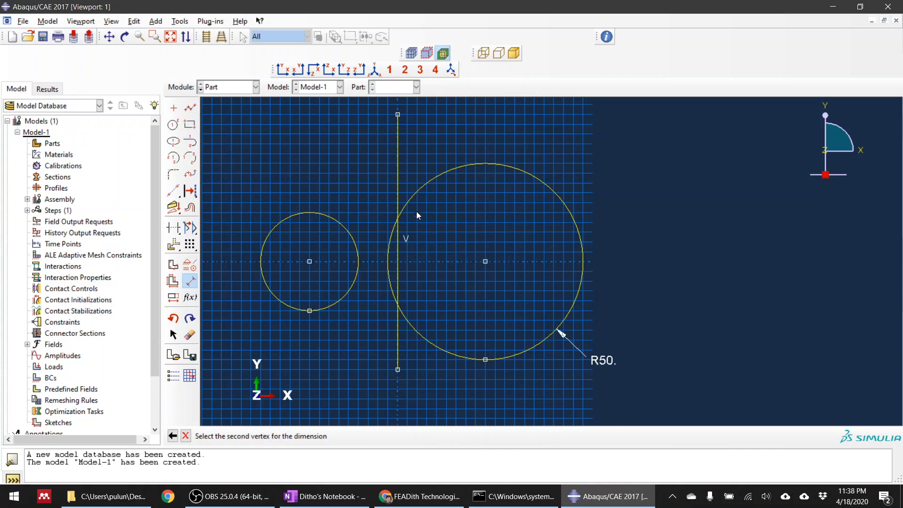
left_click(400, 118)
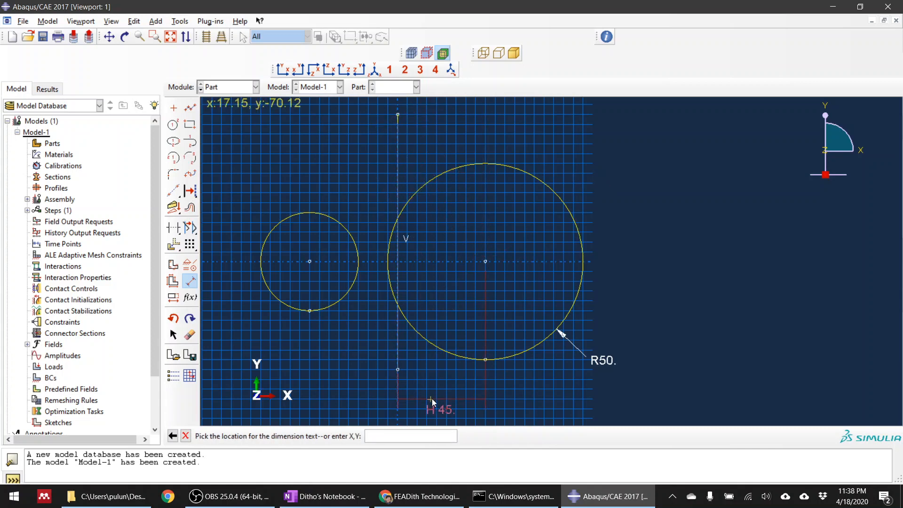
left_click(444, 403)
type("60")
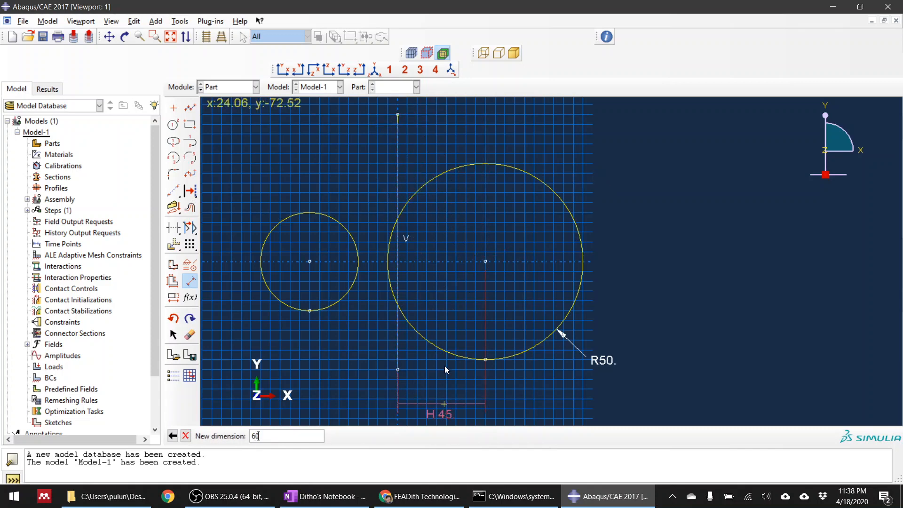
key("Return")
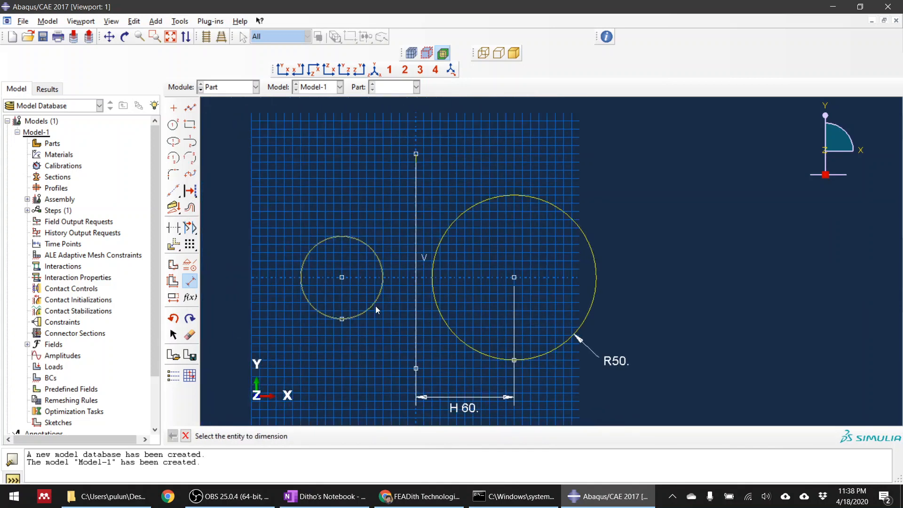
Dimension the horizontal distance from the left circle's centre to the vertical line's lower endpoint as 60.
left_click(342, 278)
left_click(416, 368)
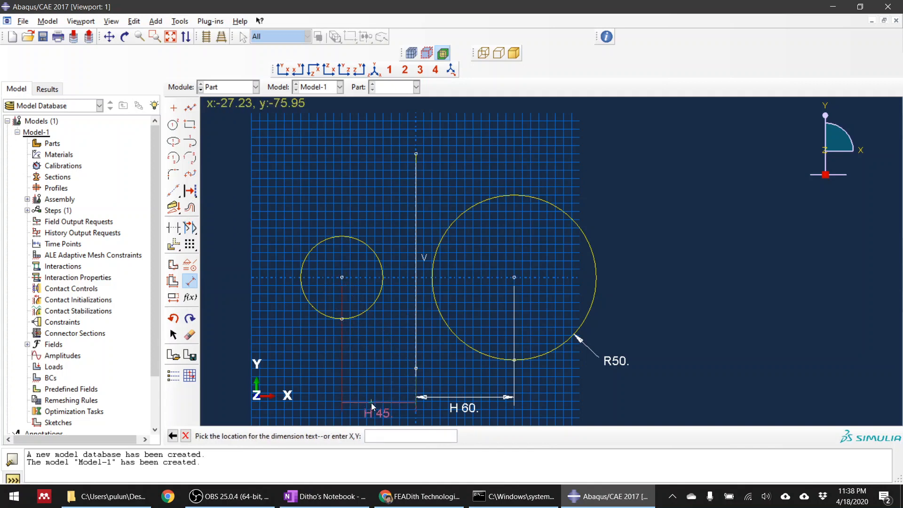
left_click(372, 403)
type("60")
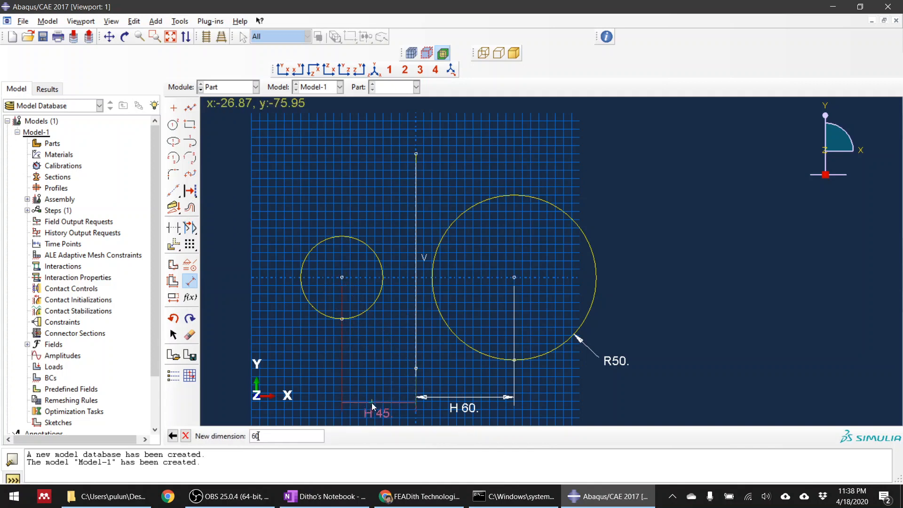
key("Return")
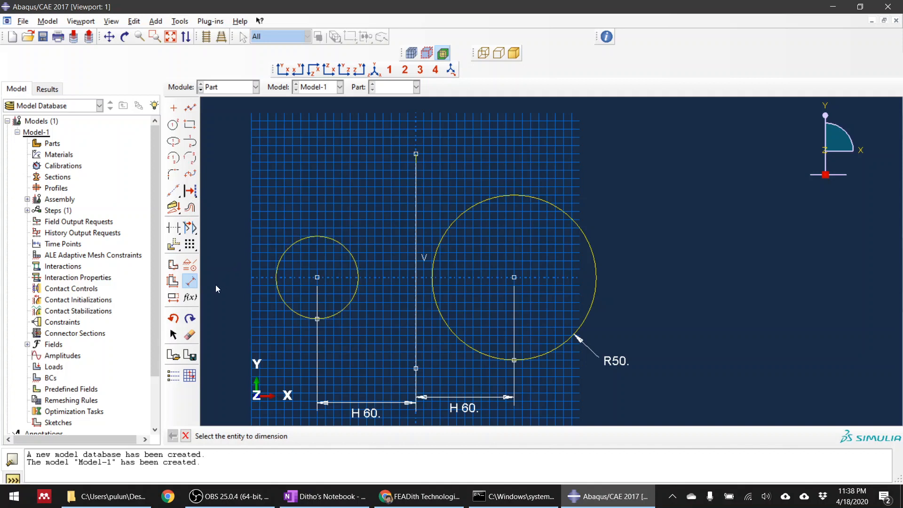
Dimension the left circle with a radius of 50.
left_click(280, 298)
left_click(241, 330)
type("50")
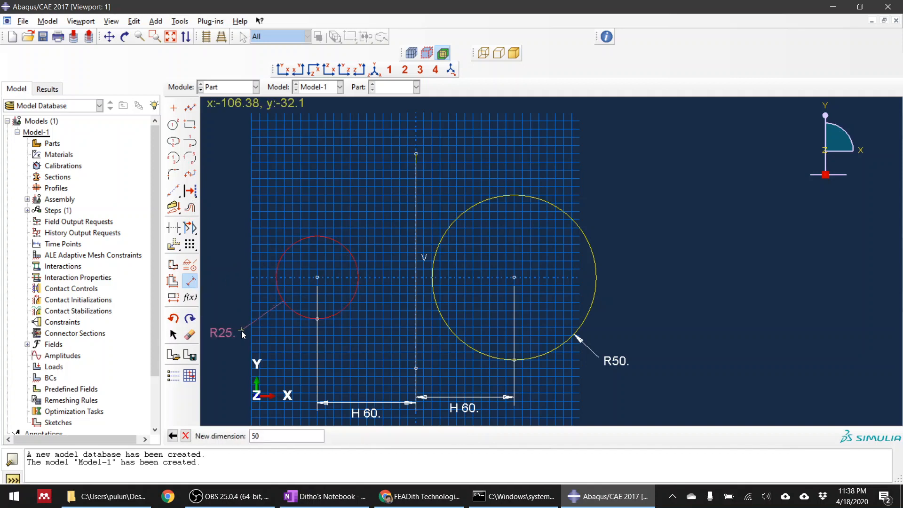
key("Return")
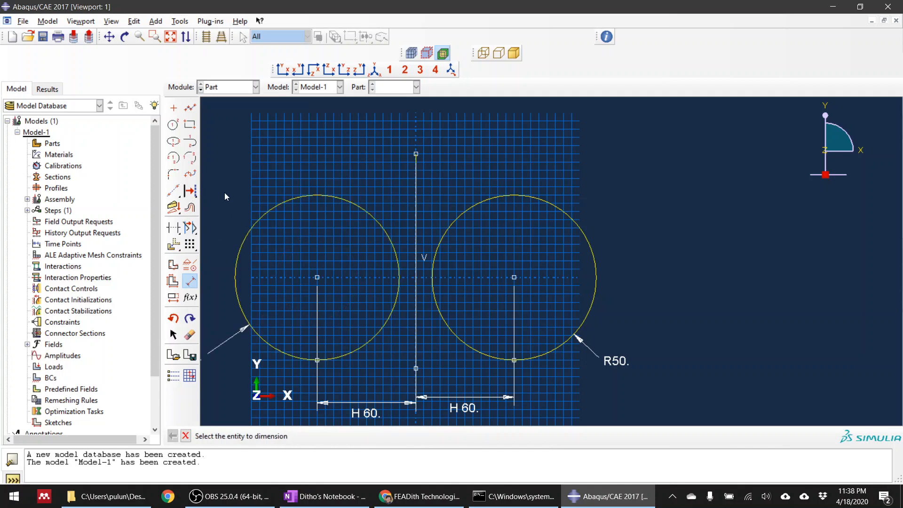
Sketch a rectangle from the origin (0, 0) up and to the right to about (42.5, 111.25).
left_click(195, 127)
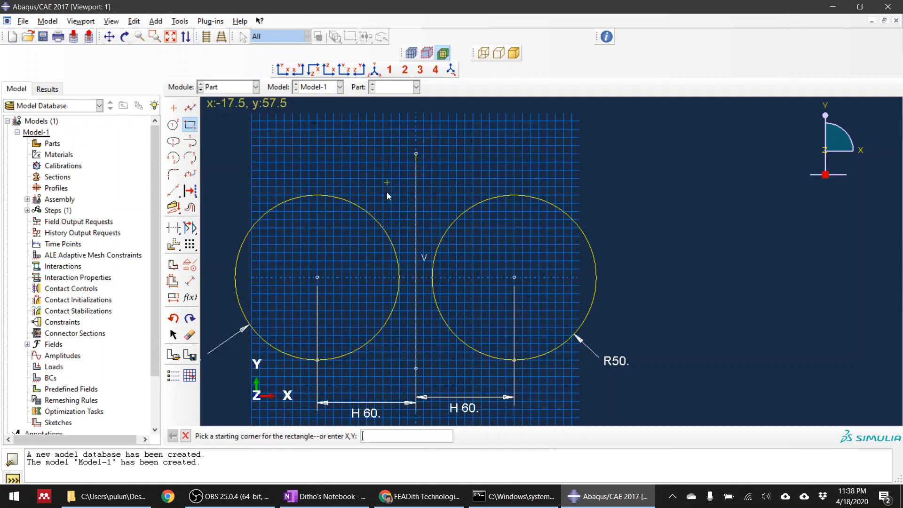
scroll(422, 346, "up", 3)
scroll(428, 255, "down", 2)
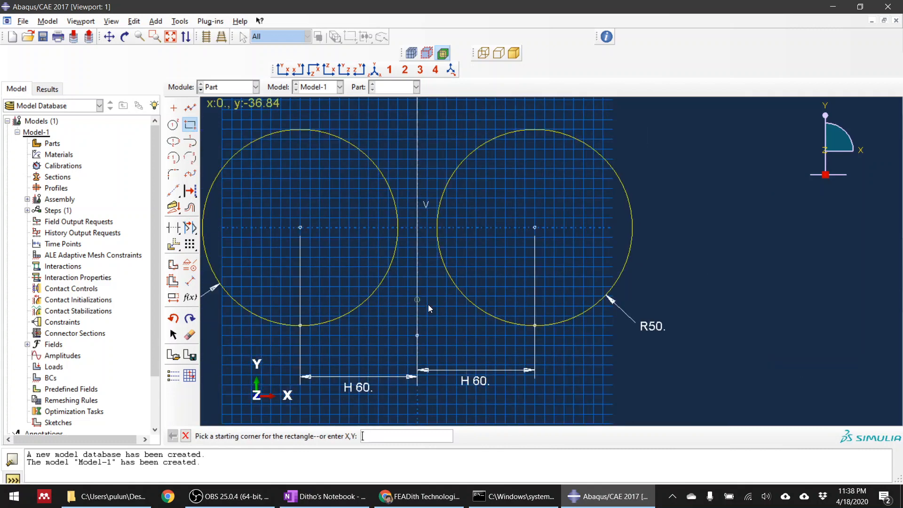
scroll(426, 286, "up", 2)
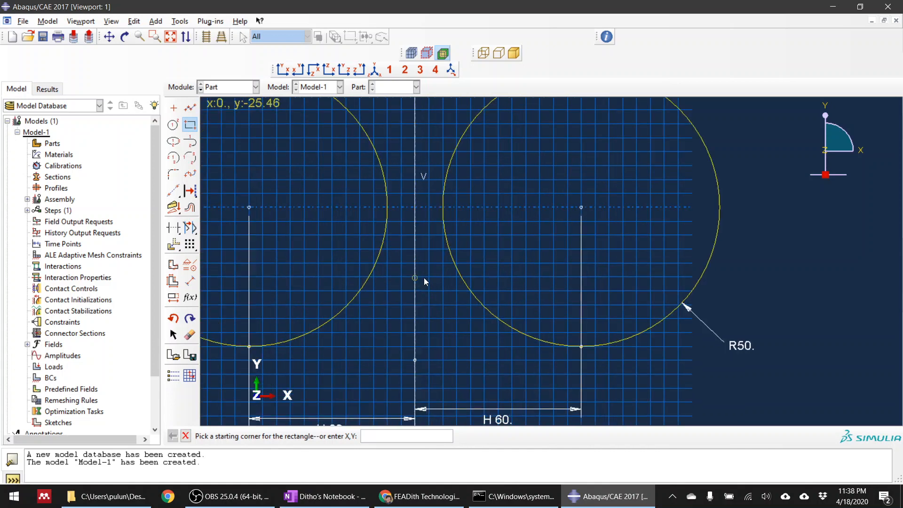
left_click(419, 208)
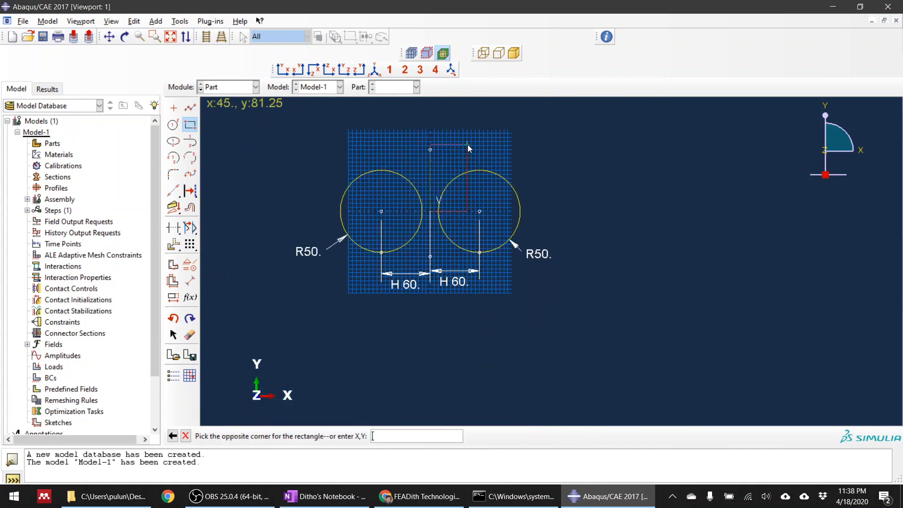
left_click(466, 120)
key("Escape")
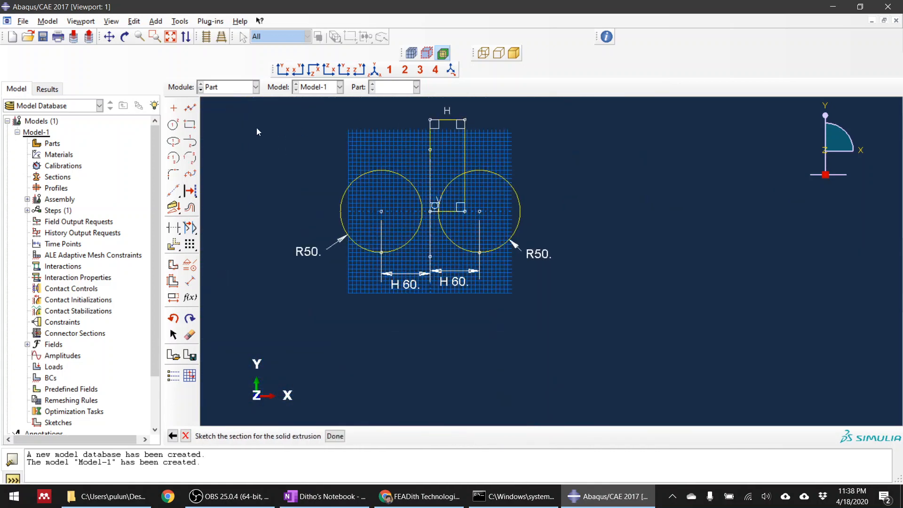
Dimension the rectangle's top edge with a width of 30.
left_click(190, 281)
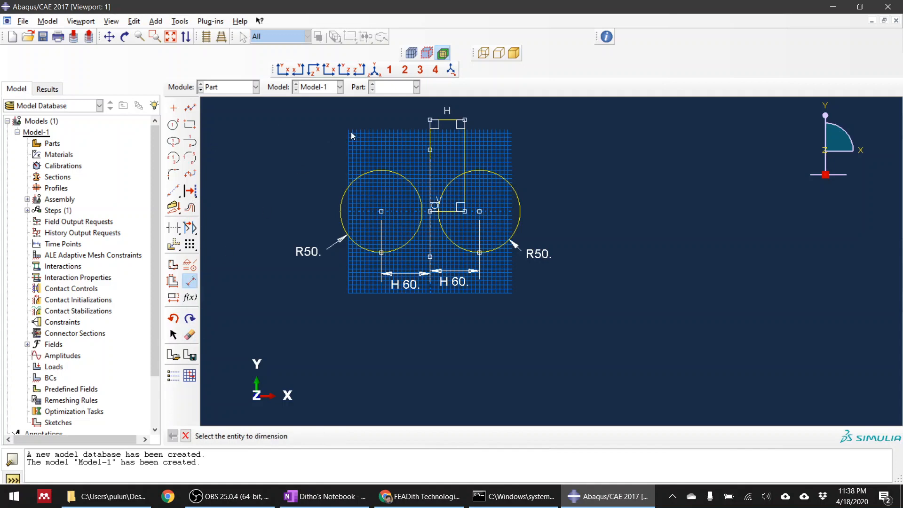
left_click(450, 121)
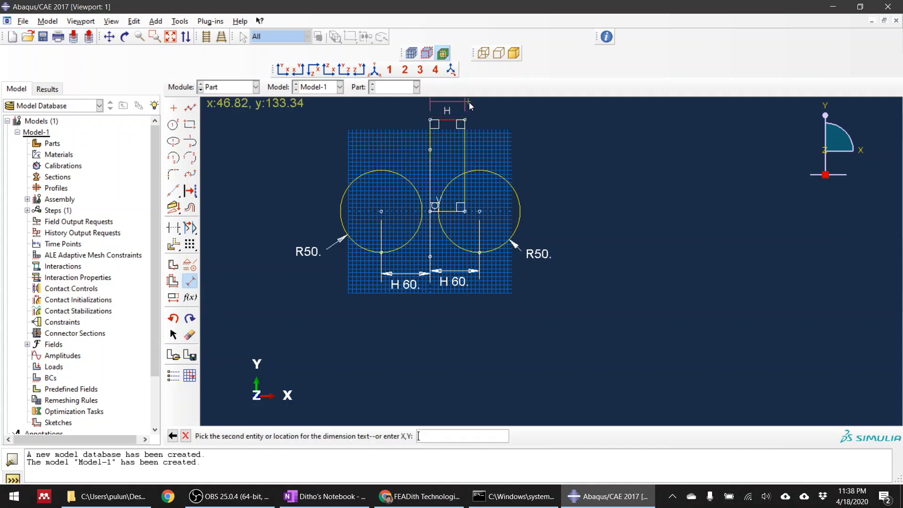
left_click(471, 107)
scroll(475, 189, "down", 5)
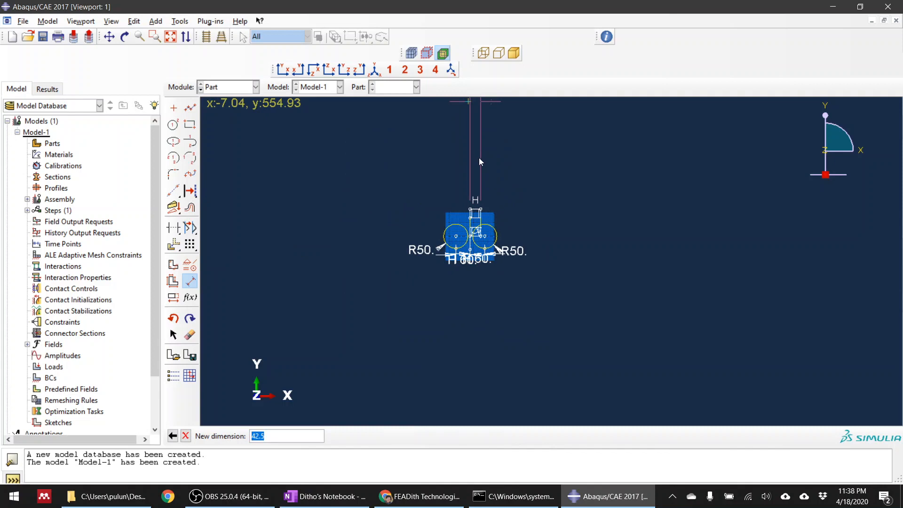
type("30")
key("Return")
scroll(471, 182, "up", 4)
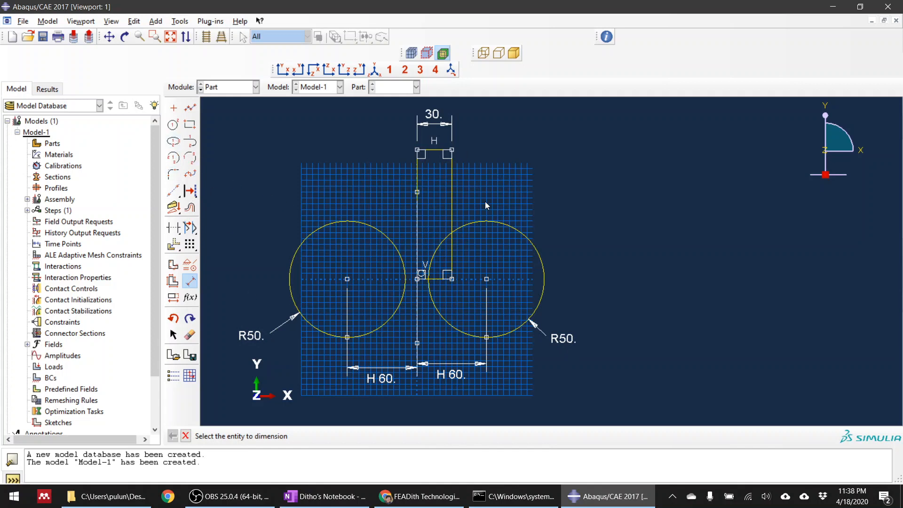
Dimension the rectangle's right edge with a height of 100.
left_click(453, 202)
left_click(606, 200)
type("100")
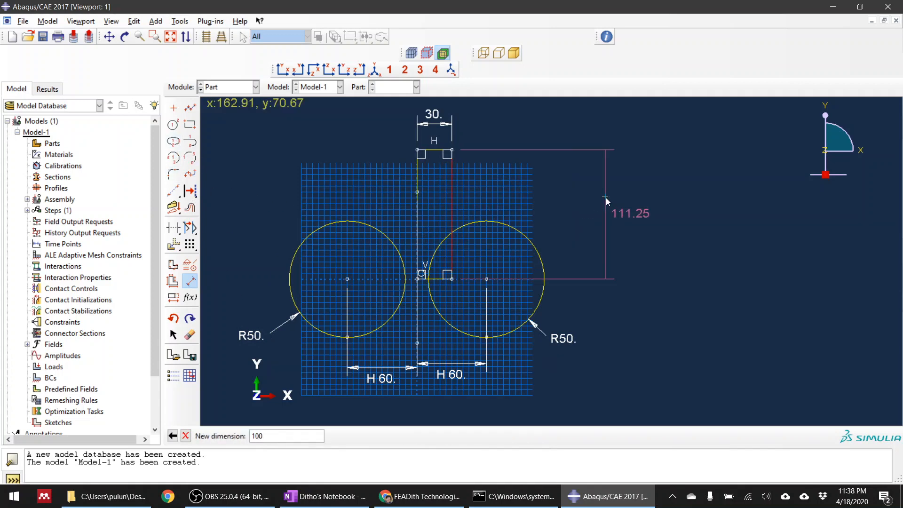
key("Return")
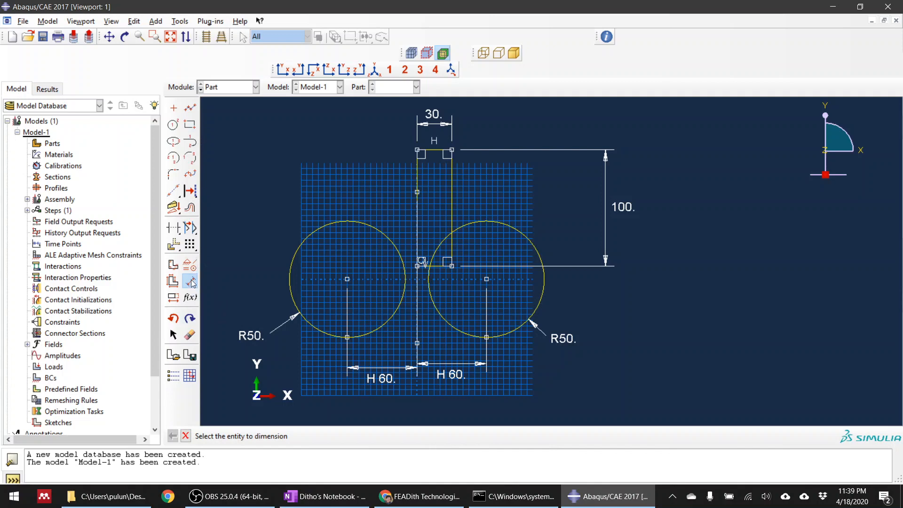
Try to translate the rectangle with the Move option from its lower-left corner to the origin (0, 0).
scroll(417, 282, "up", 3)
scroll(424, 265, "down", 3)
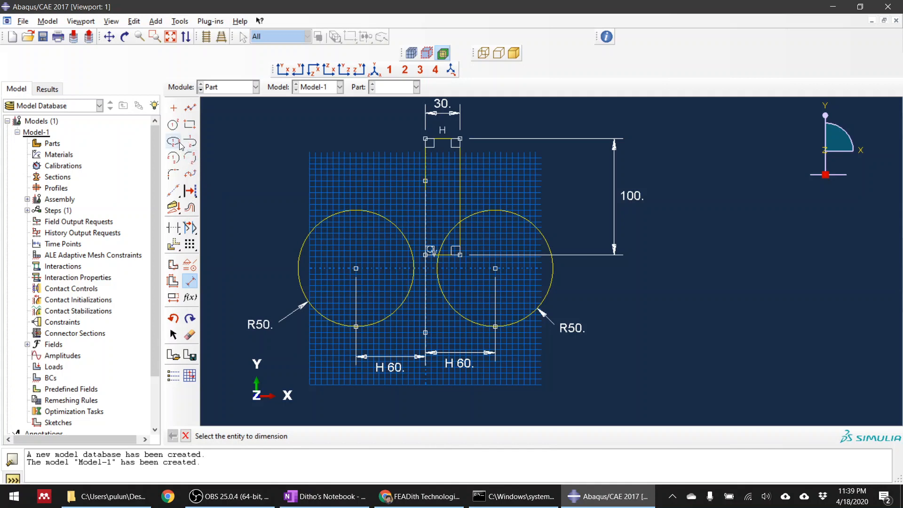
left_click(173, 245)
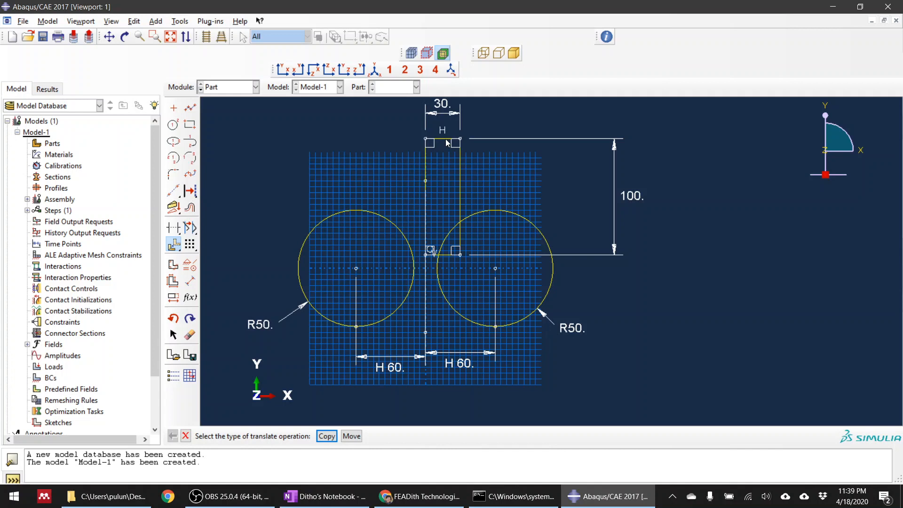
left_click(352, 436)
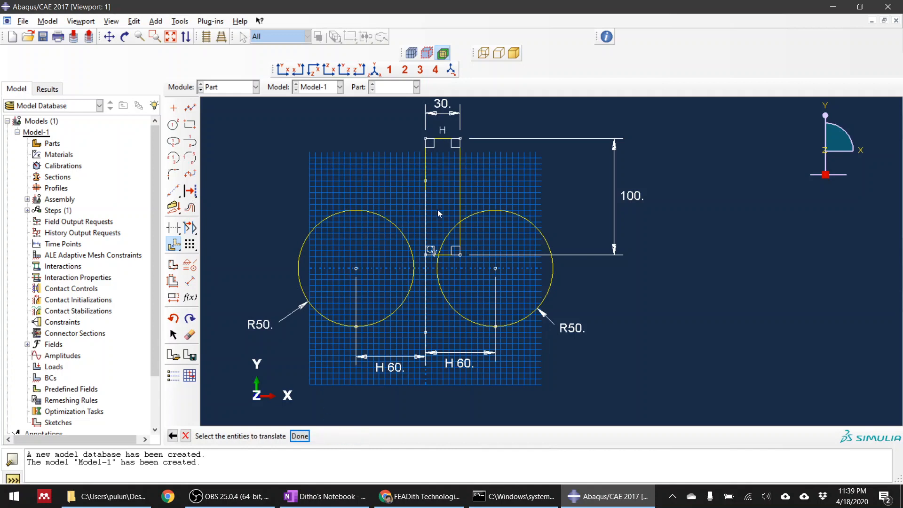
left_click_drag(399, 131, 475, 177)
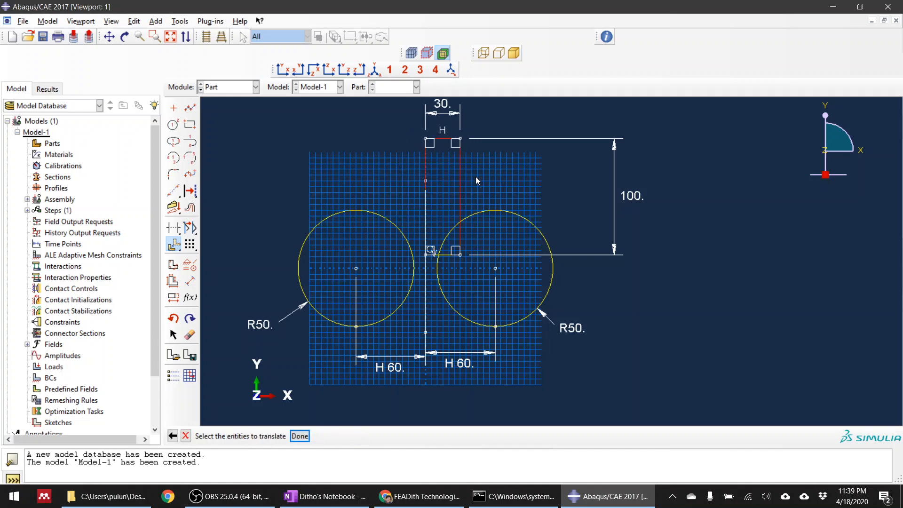
left_click(449, 255, "shift")
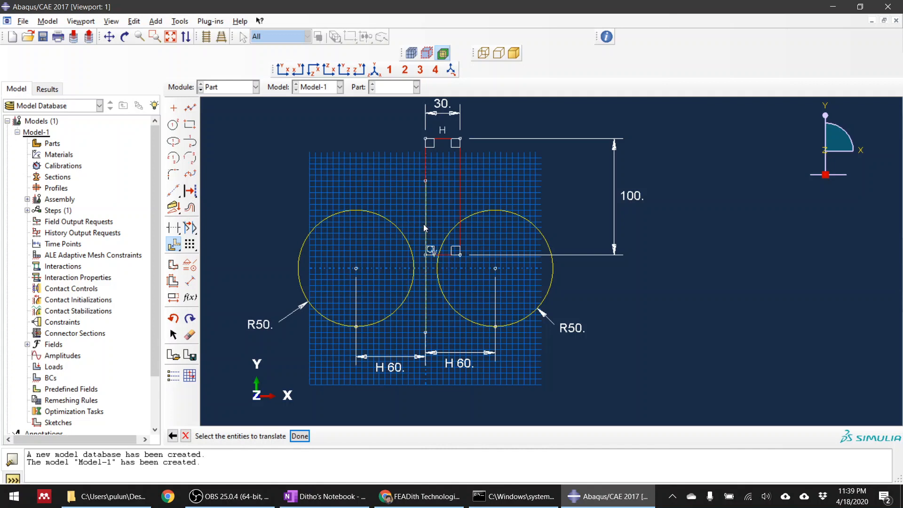
left_click(299, 436)
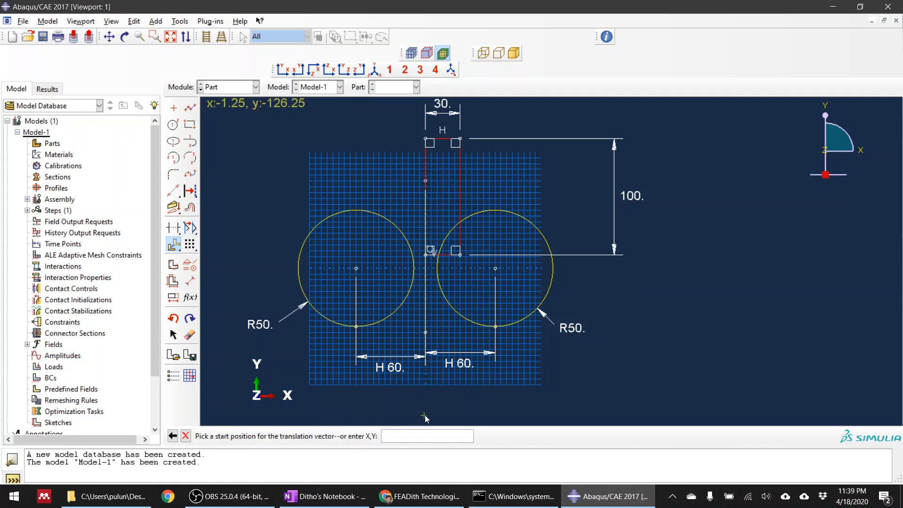
scroll(433, 253, "up", 5)
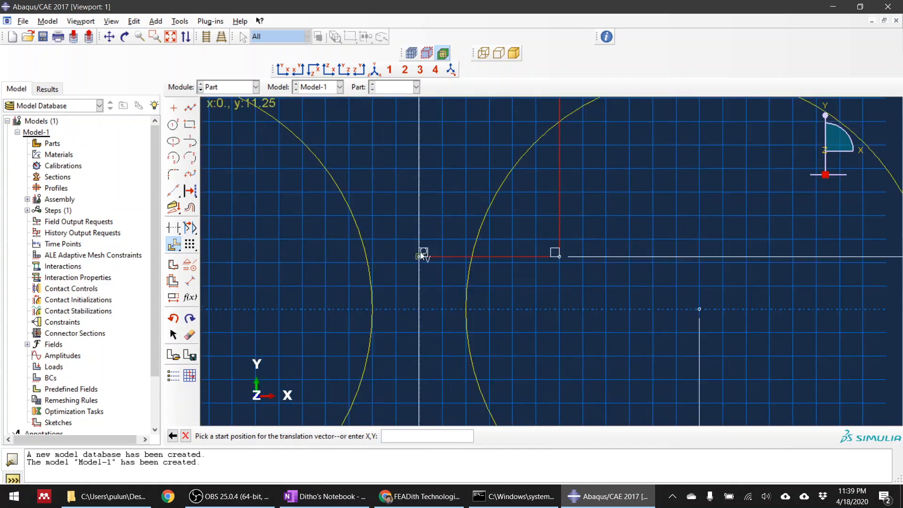
left_click(419, 257)
scroll(421, 261, "down", 5)
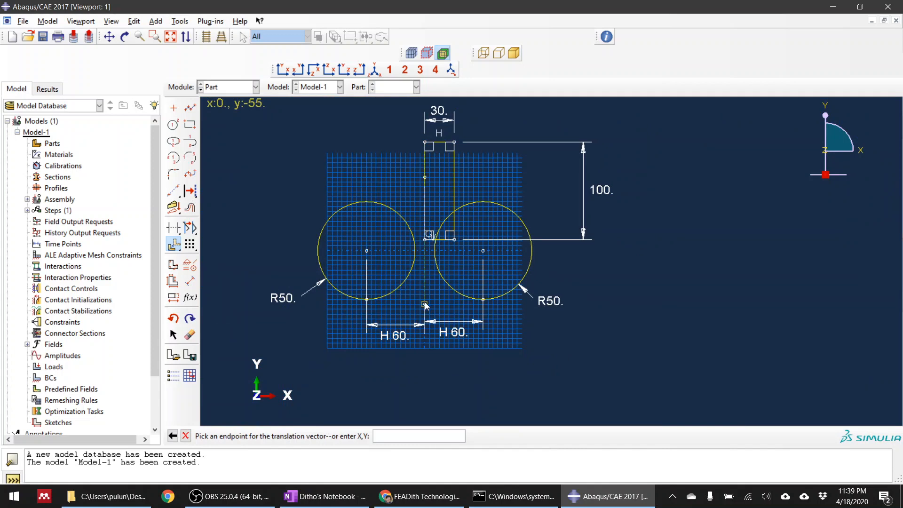
type("0,0")
key("Return")
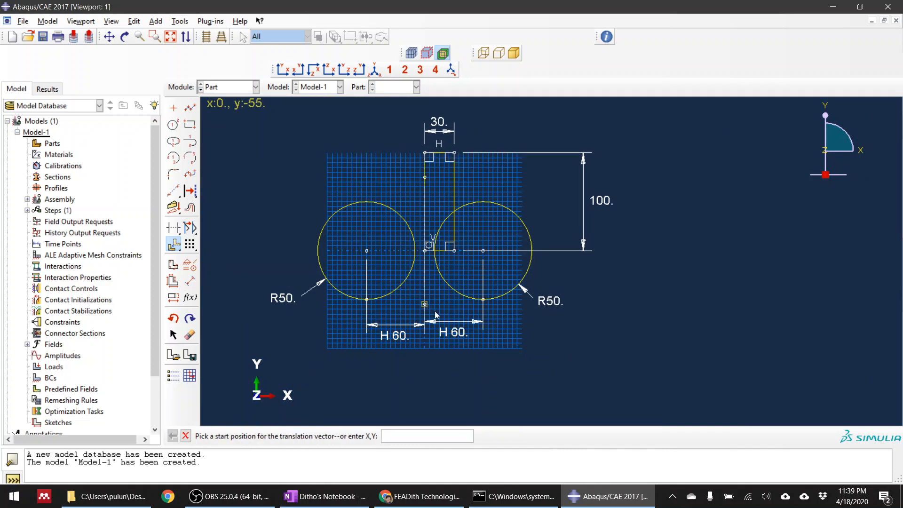
Try to translate the rectangle from the origin to (-15, -50), and leave the translate operation.
left_click(424, 252)
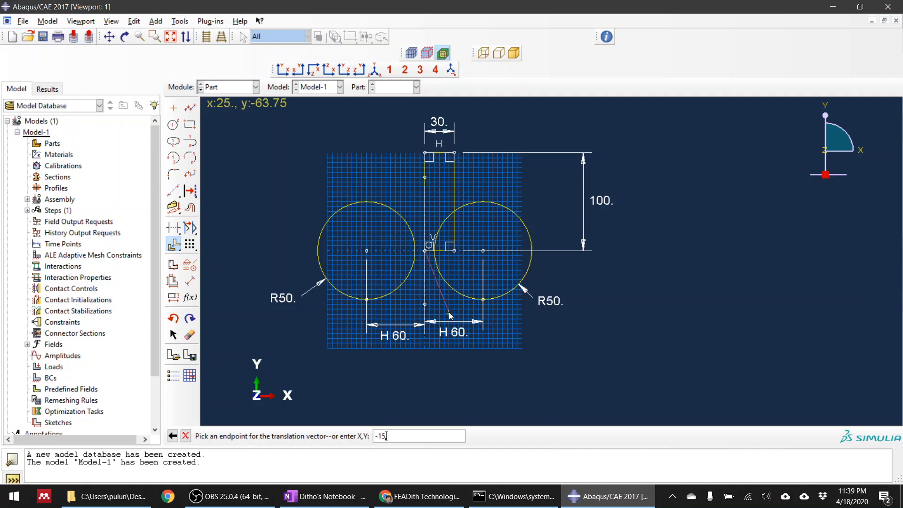
type(",-50")
key("Return")
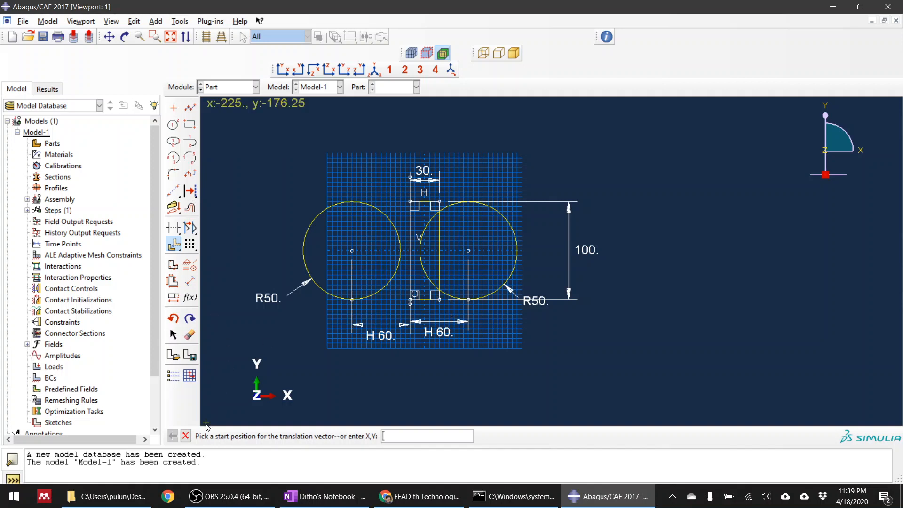
left_click(187, 436)
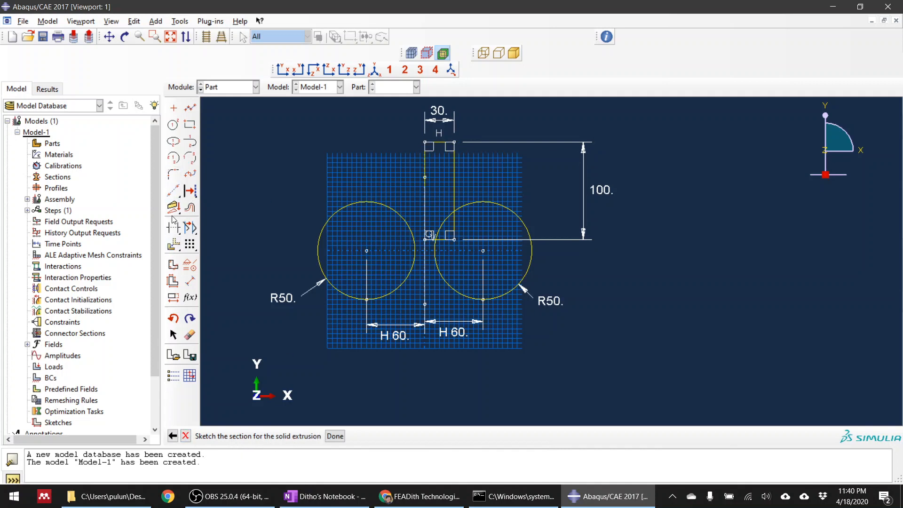
Translate the rectangle with the Move option from its lower-left corner to the origin (0, 0), and leave the translate operation.
left_click(174, 245)
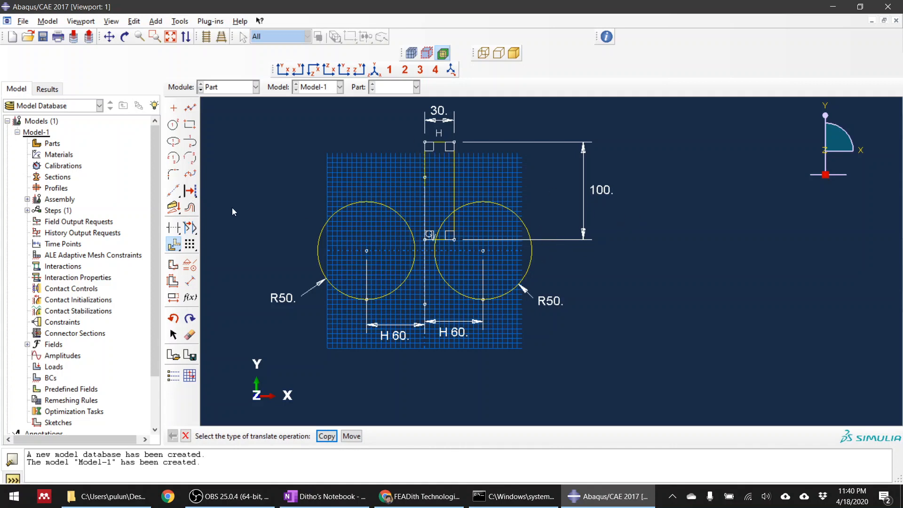
left_click(352, 436)
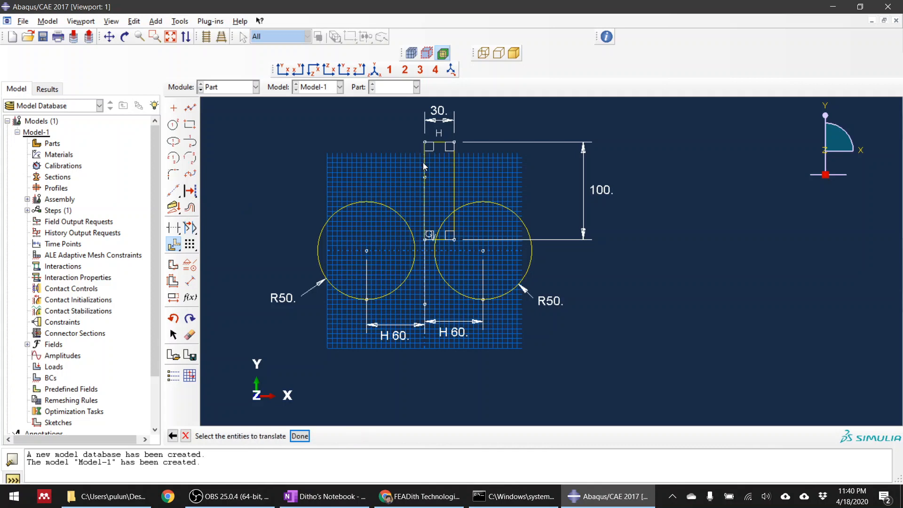
left_click(427, 160)
left_click(440, 143)
left_click(454, 175)
middle_click(635, 292)
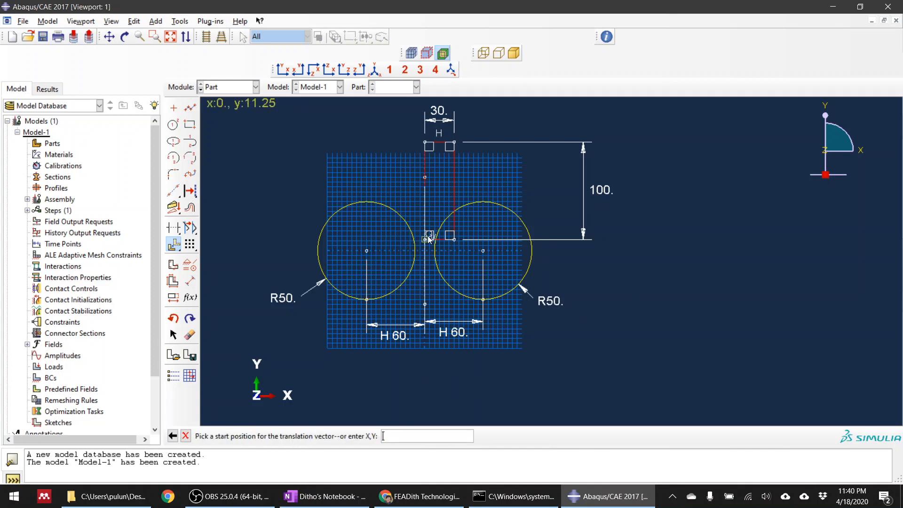
left_click(427, 239)
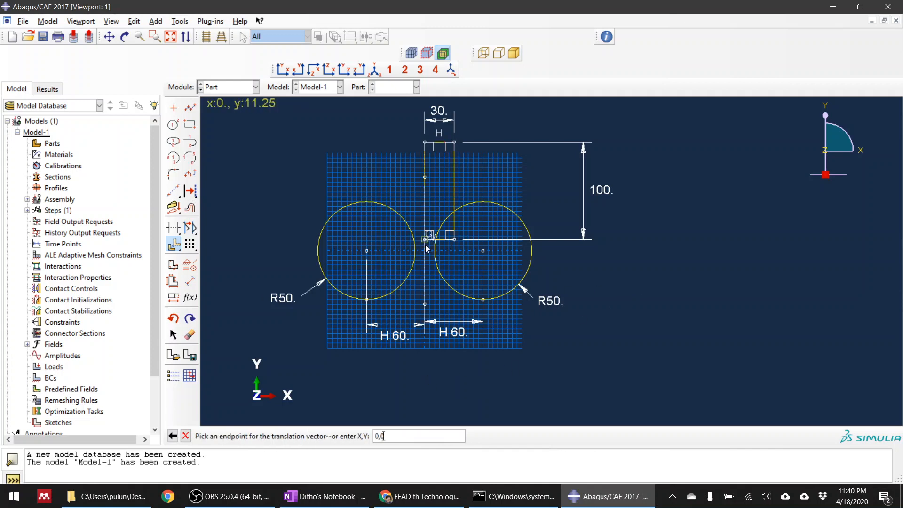
left_click(426, 245)
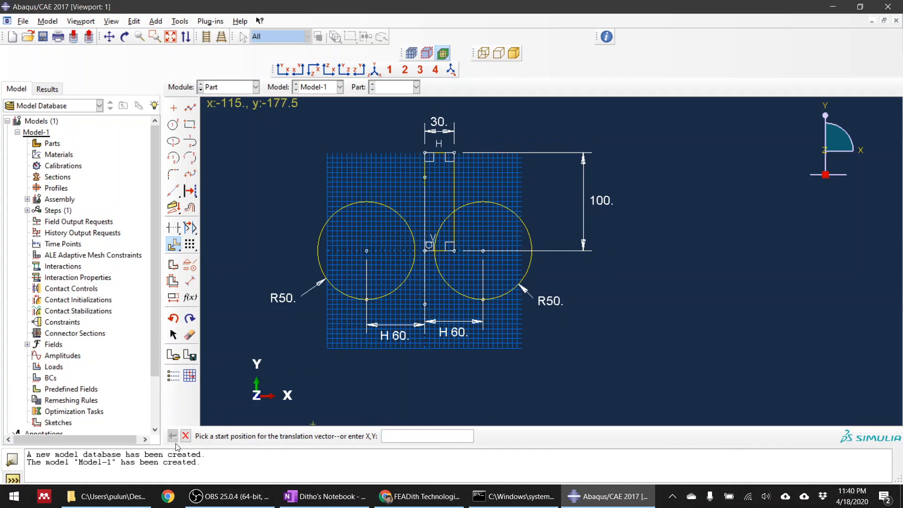
left_click(185, 436)
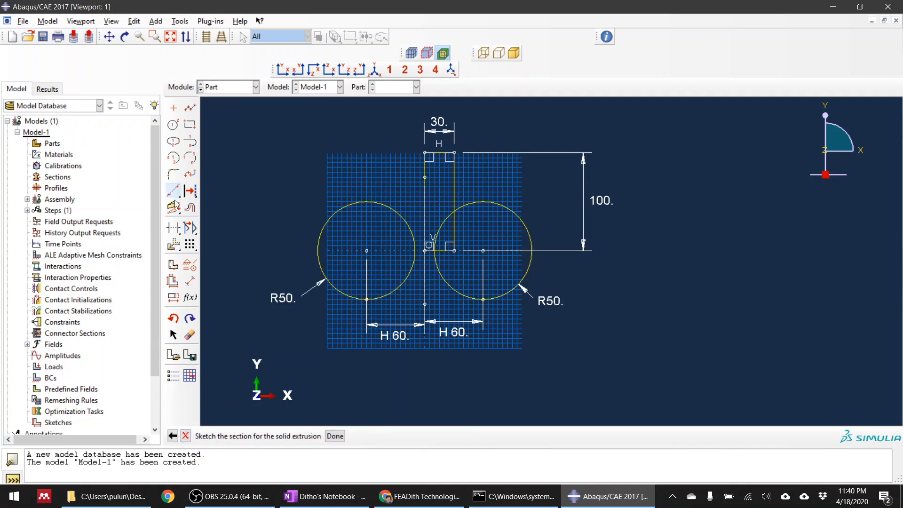
Translate the rectangle with the Move option from (0, 0) to (-15, -50), and leave the translate operation.
left_click(174, 244)
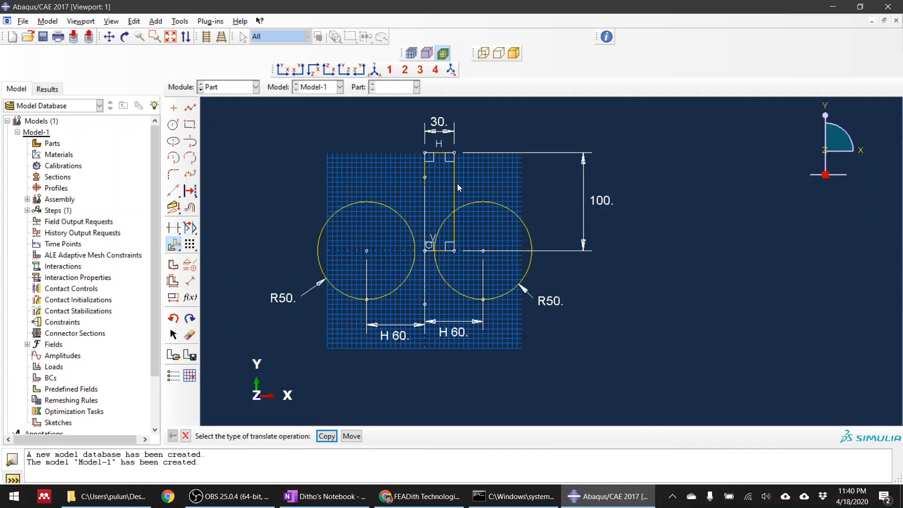
left_click(351, 436)
left_click(424, 168)
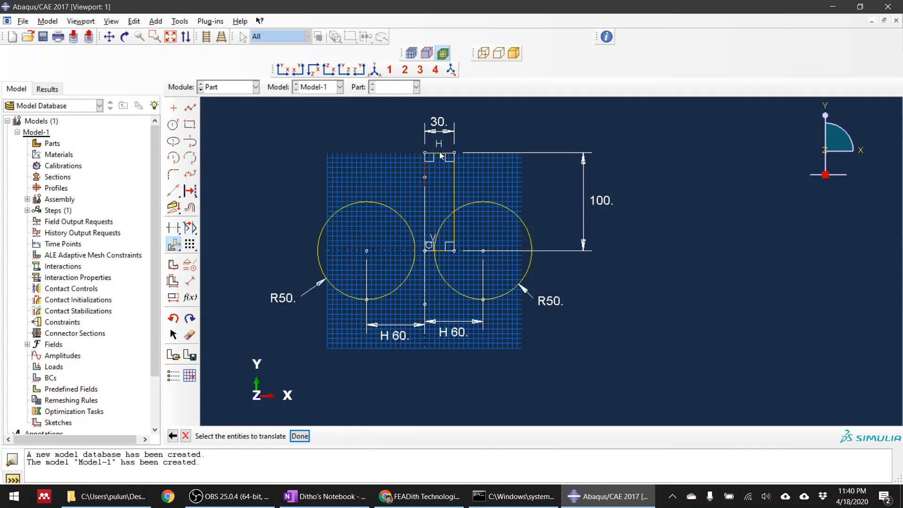
left_click(439, 153, "shift")
left_click(454, 176, "shift")
middle_click(574, 381)
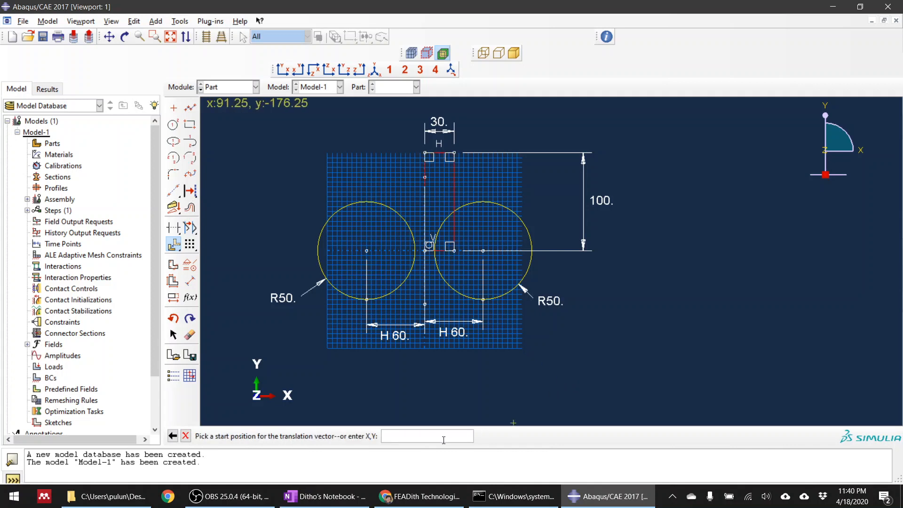
type("0,0")
key("Return")
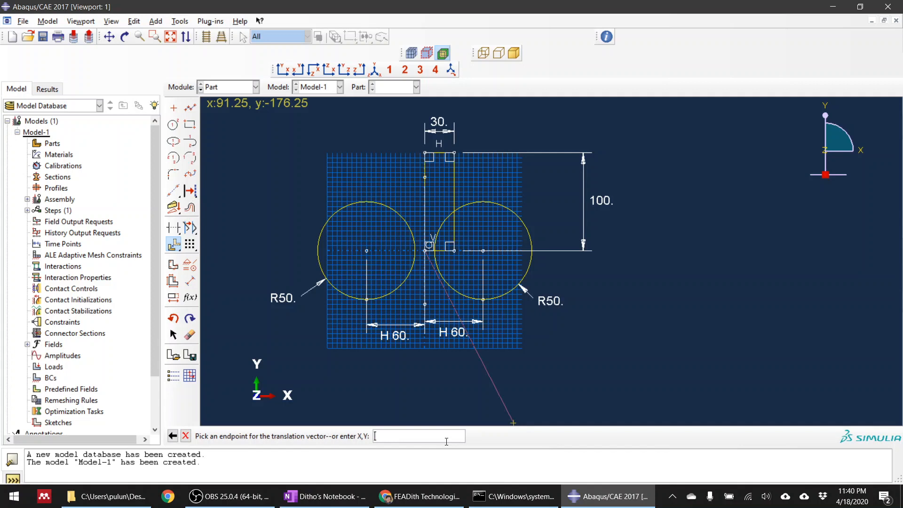
type("-15,-50")
key("Return")
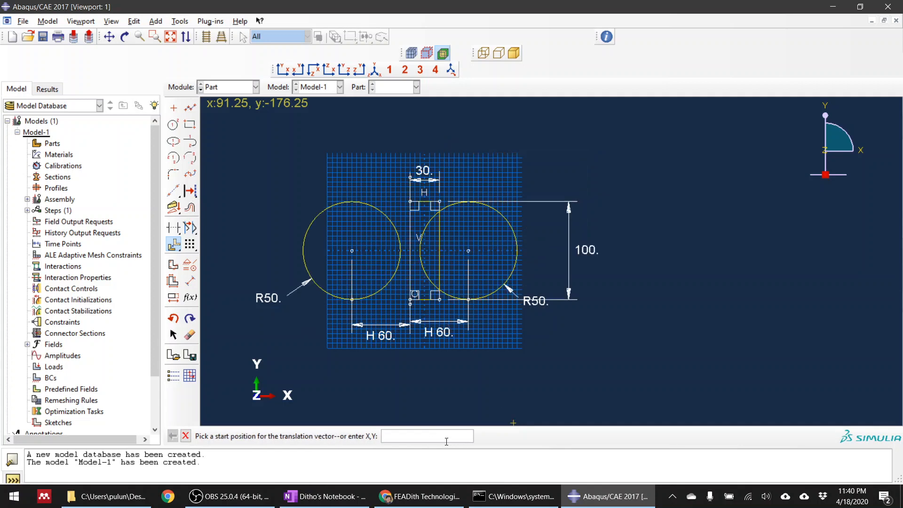
left_click(186, 436)
Delete the horizontal 60 dimension between the rectangle's left edge and the right circle's centre.
scroll(385, 320, "up", 3)
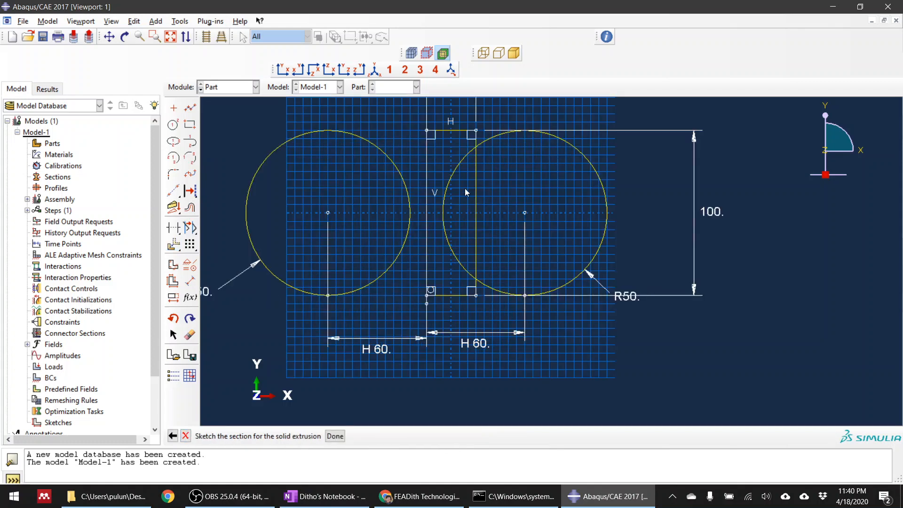
scroll(508, 118, "up", 2)
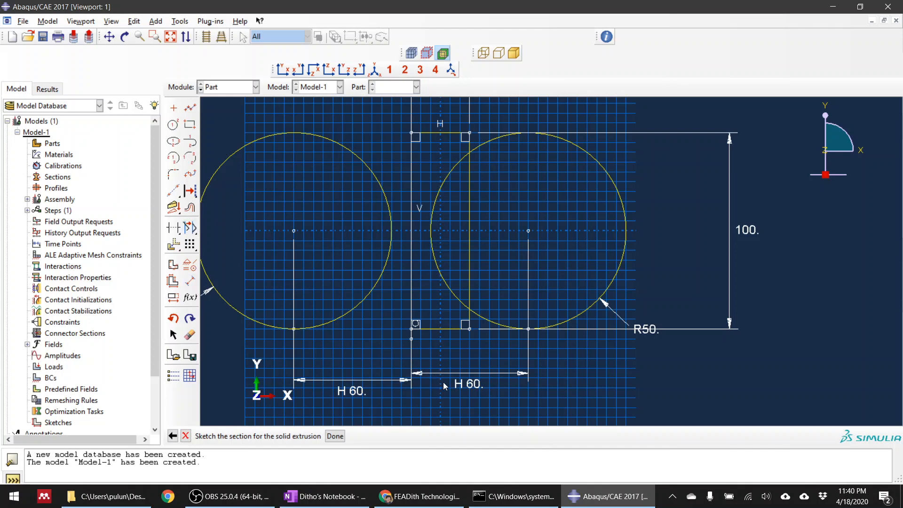
left_click(189, 335)
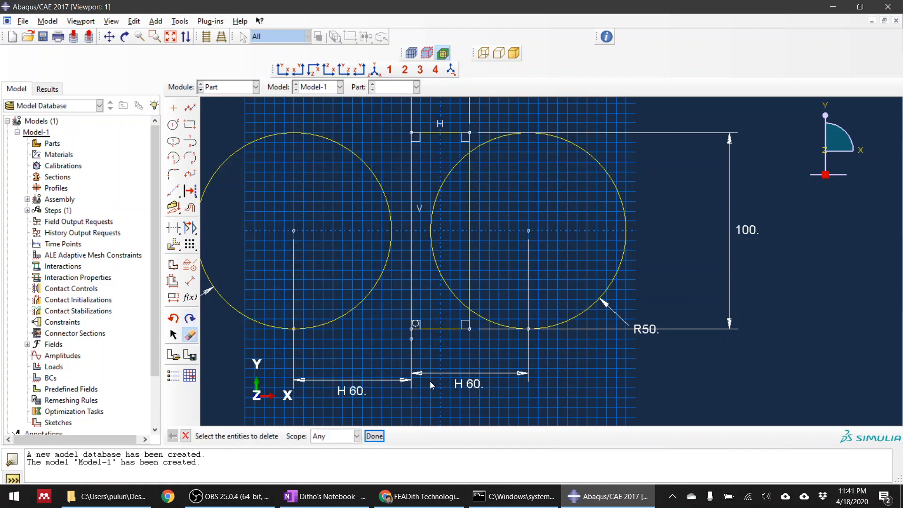
left_click(469, 384)
middle_click(655, 394)
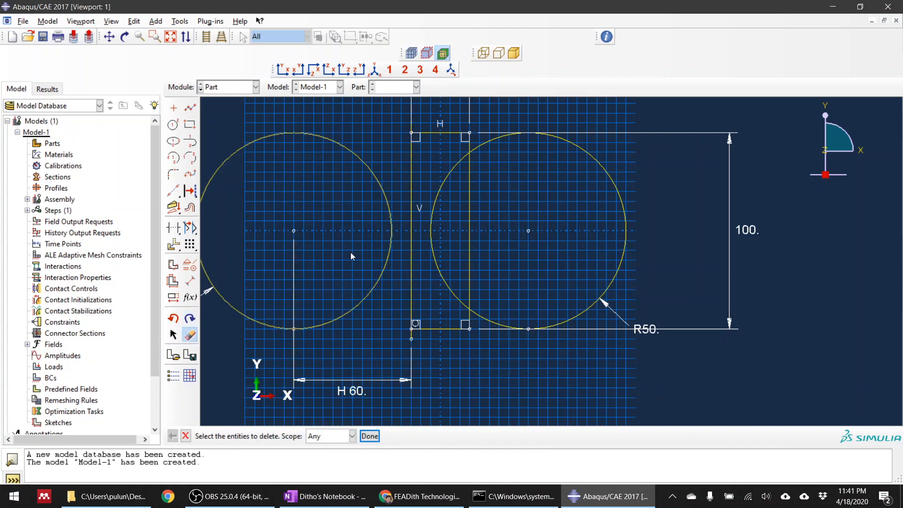
Dimension the distance between the right circle's centre and the rectangle's right edge as 60.
left_click(190, 281)
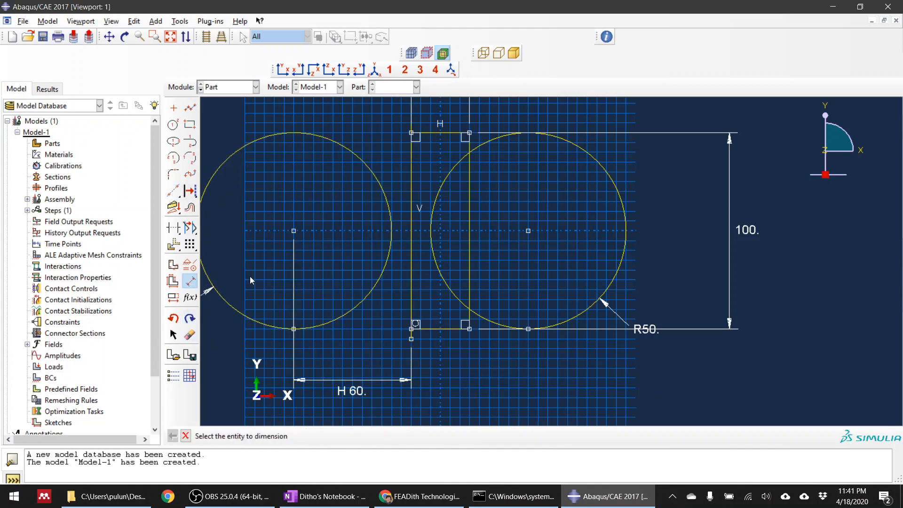
left_click(528, 231)
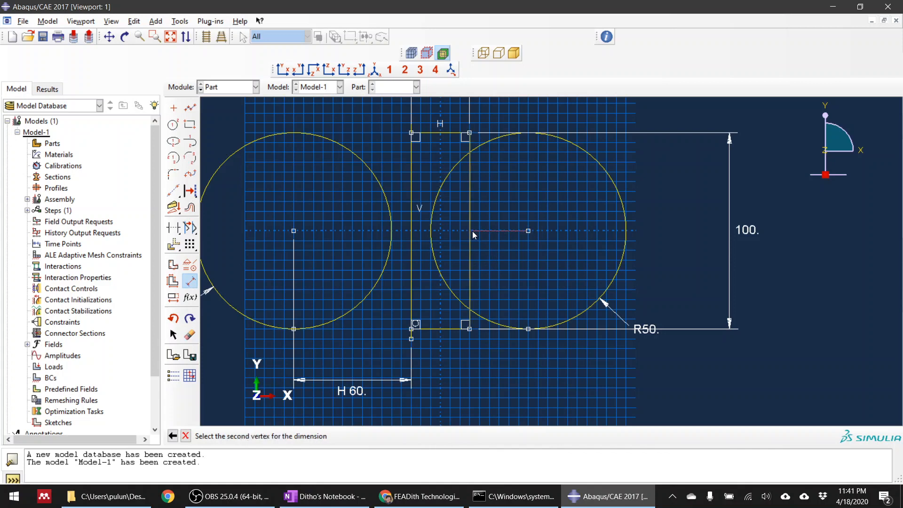
left_click(470, 233)
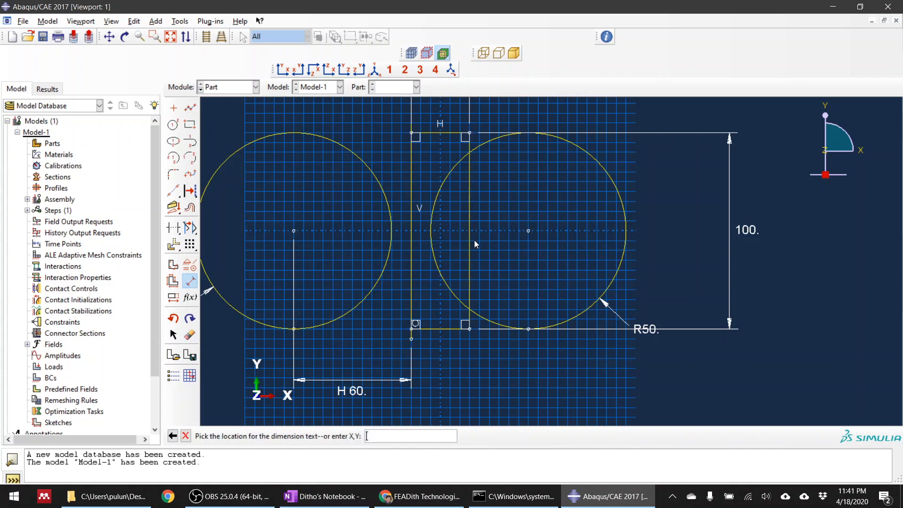
left_click(507, 392)
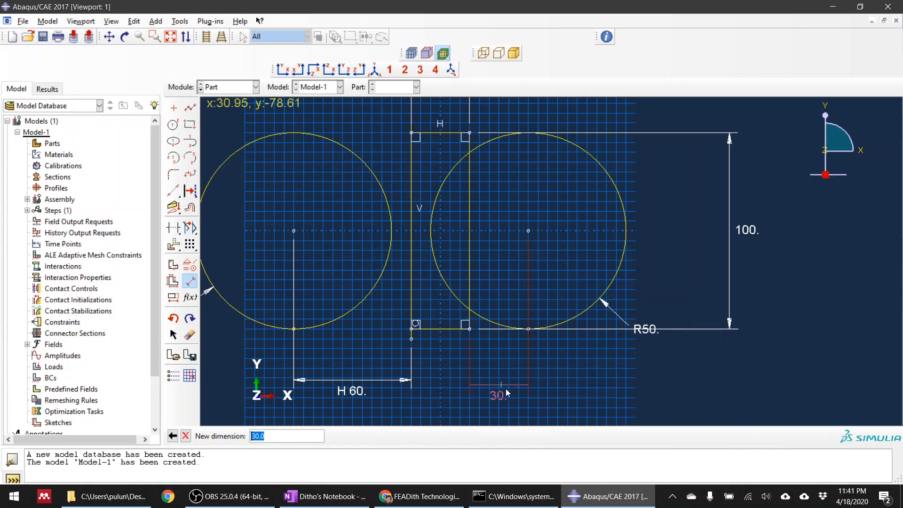
type("60")
key("Return")
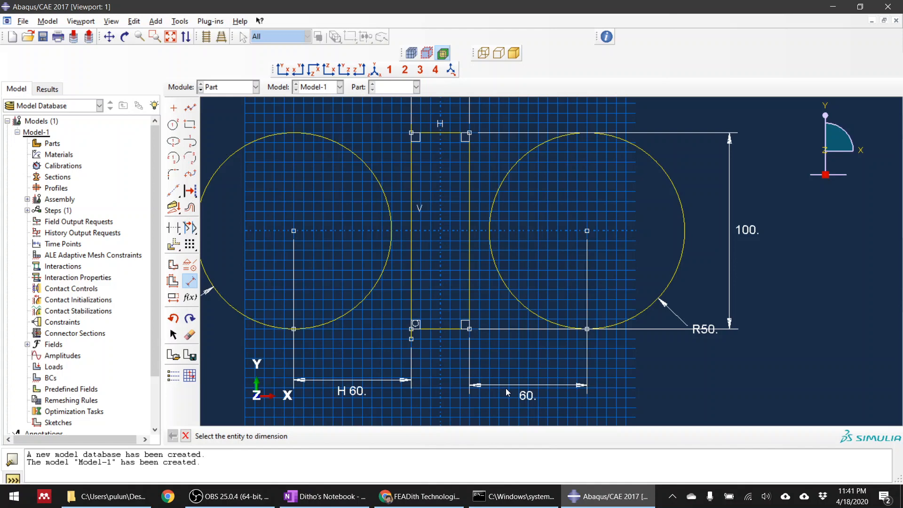
left_click(436, 329)
left_click(442, 406)
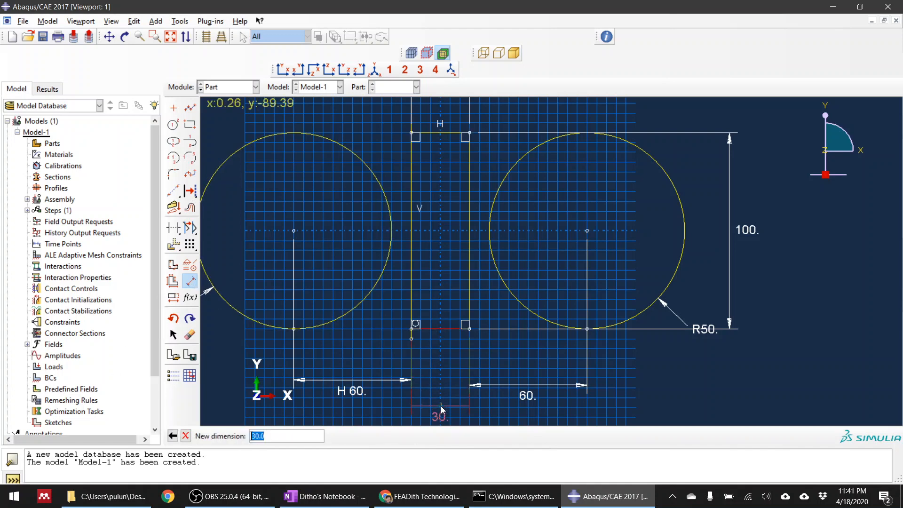
scroll(457, 308, "up", 1)
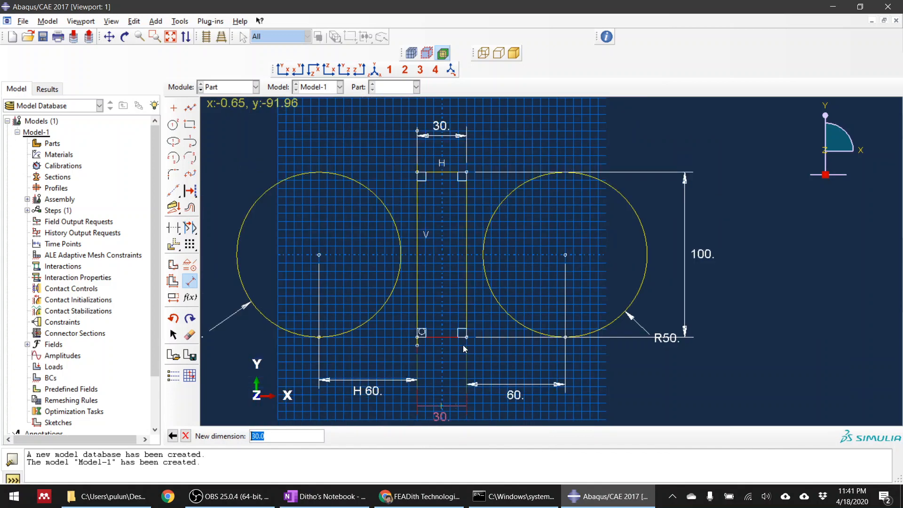
scroll(446, 279, "up", 1)
scroll(414, 245, "down", 1)
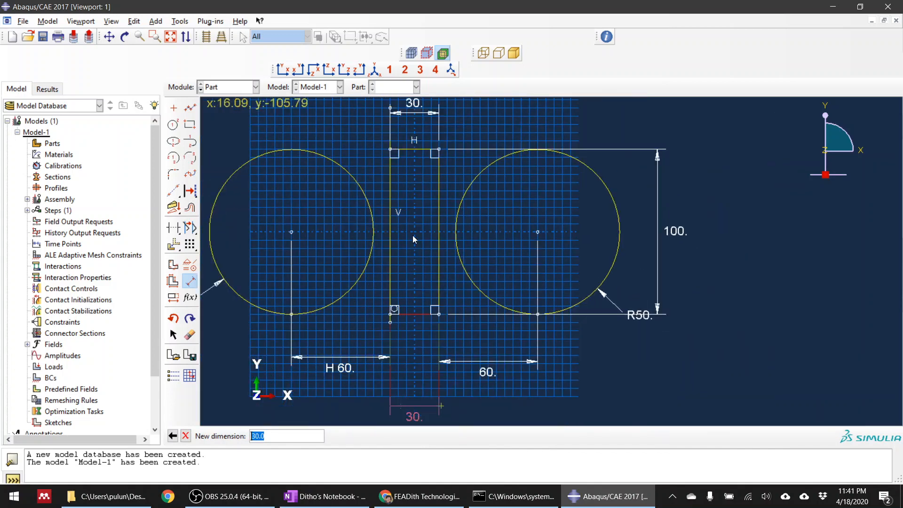
left_click(189, 437)
Set the distance between the rectangle's right edge and the right circle's centre to 45.
scroll(489, 374, "up", 1)
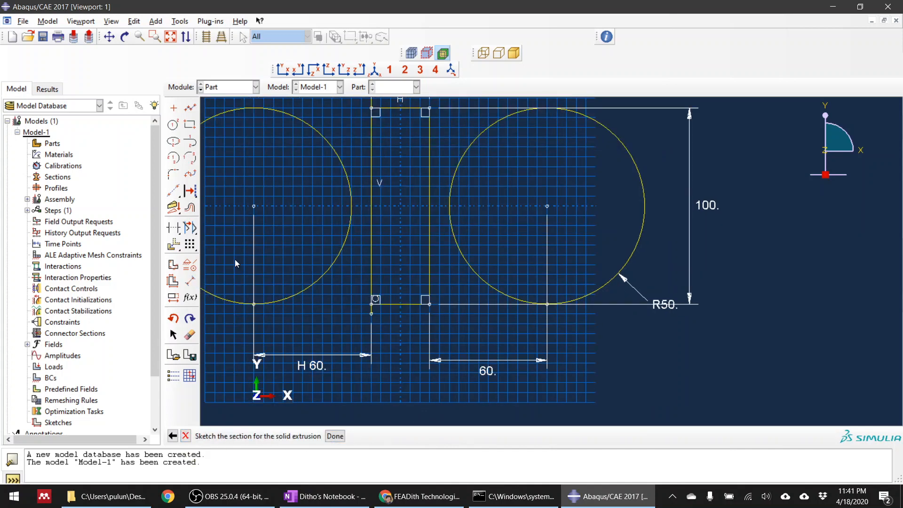
left_click(180, 303)
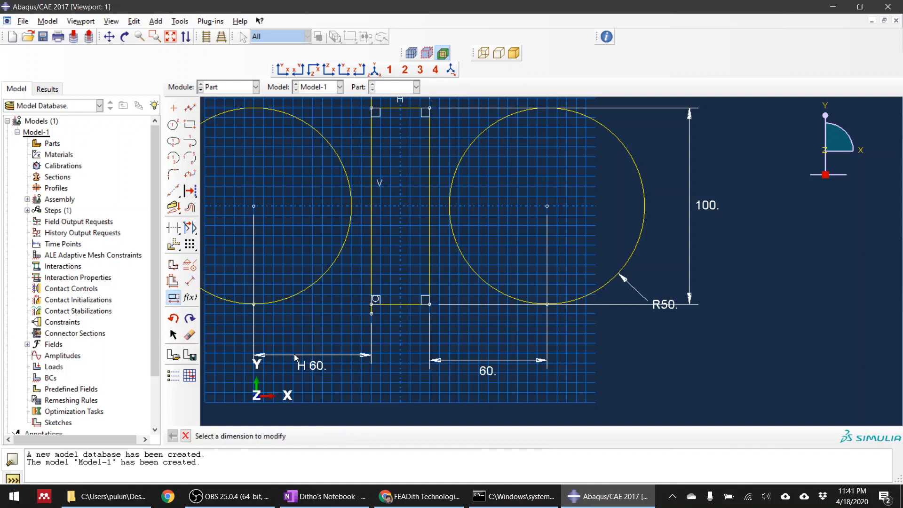
left_click(486, 372)
type("45")
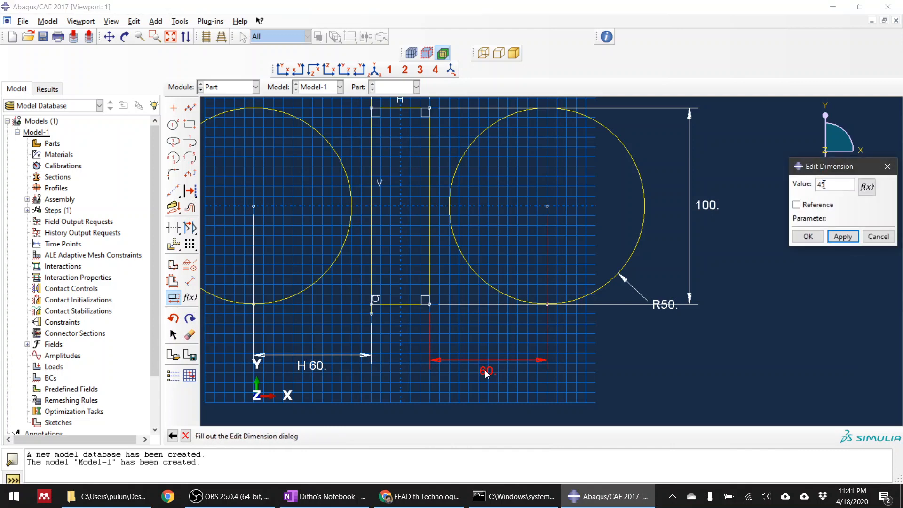
key("Return")
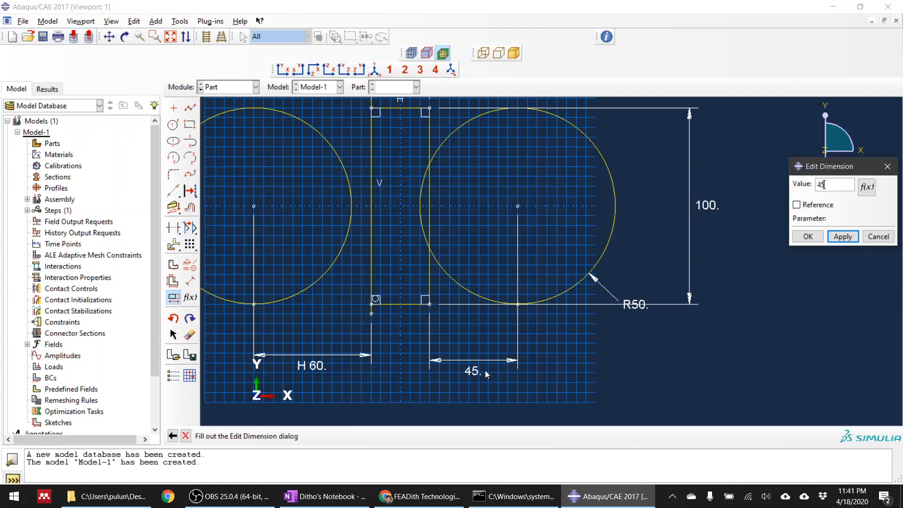
left_click(318, 365)
left_click(808, 236)
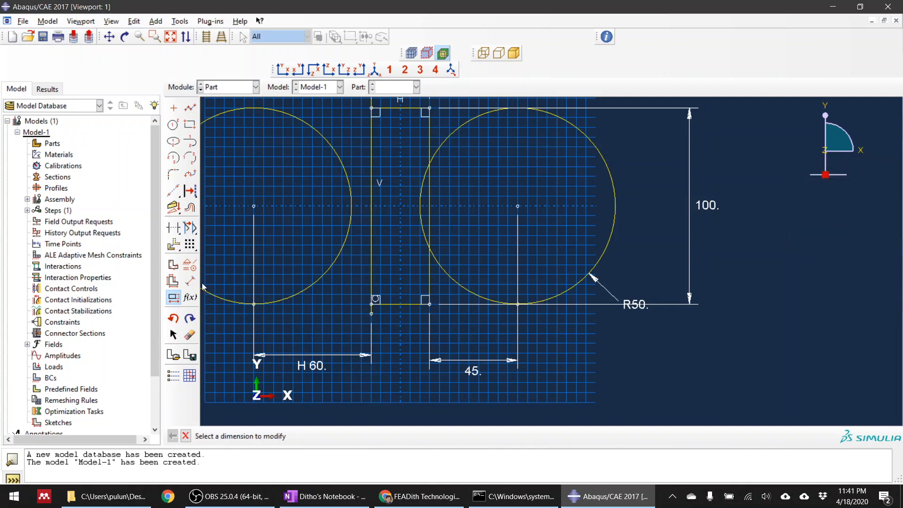
Set the horizontal distance between the left circle's centre and the rectangle's left edge to 45.
left_click(312, 367)
type("45")
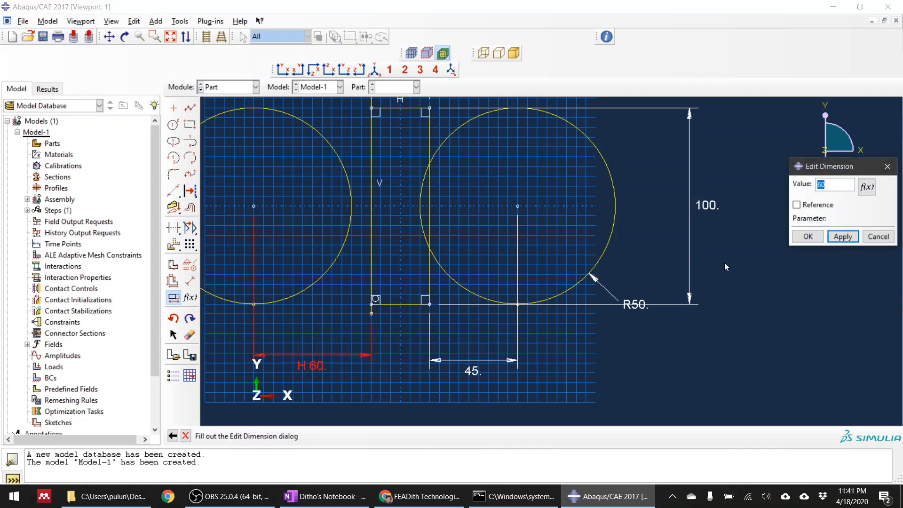
left_click(807, 236)
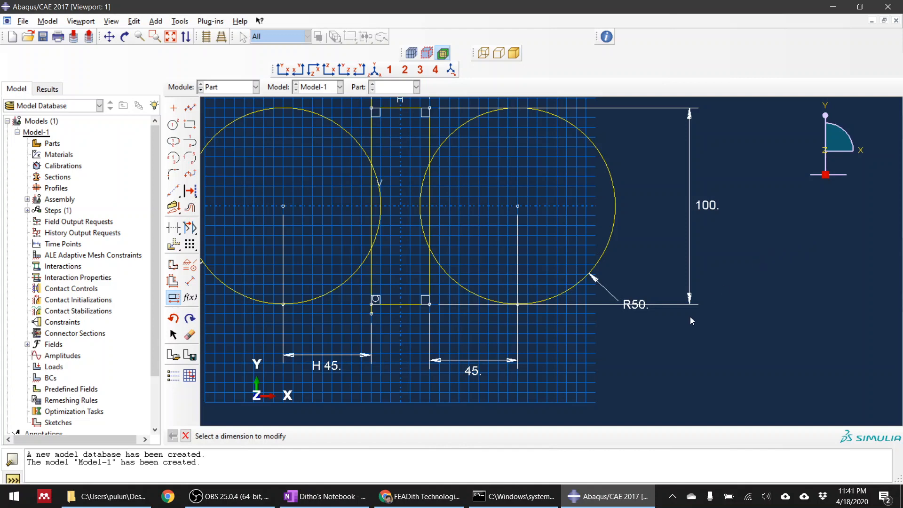
Trim the left circle's arcs outside the rectangle and the part of the rectangle's left edge inside the circle.
scroll(821, 388, "down", 2)
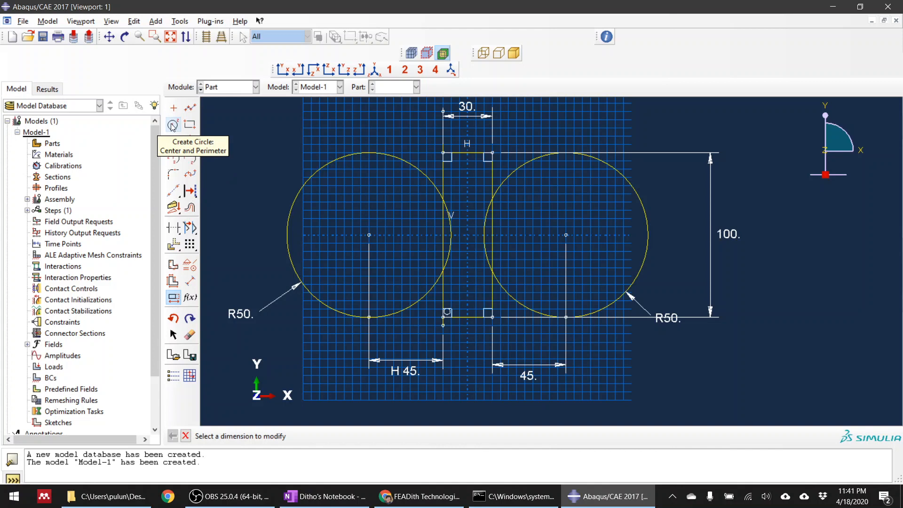
left_click(172, 229)
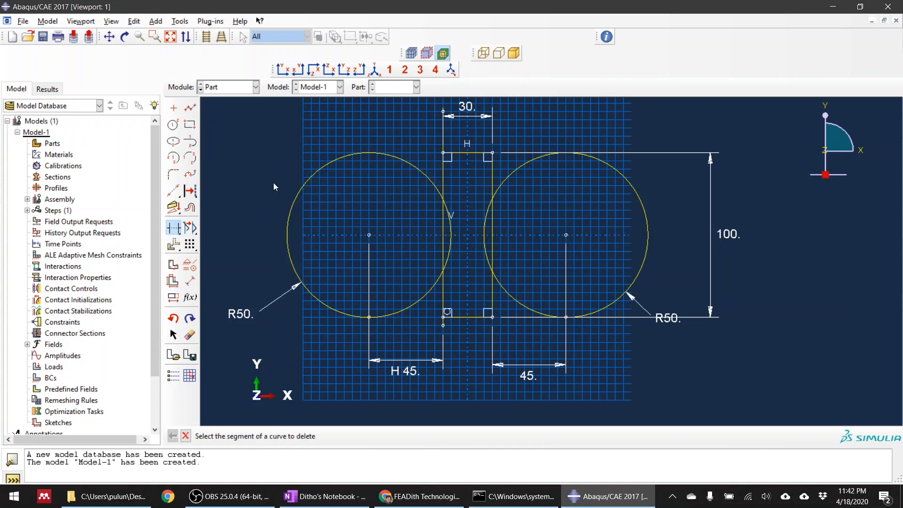
left_click(295, 192)
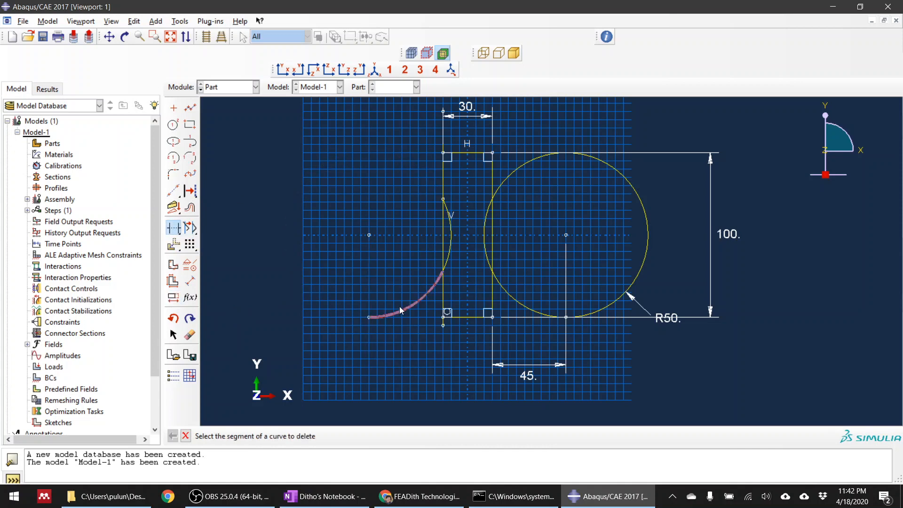
left_click(431, 290)
left_click(438, 243)
left_click(444, 240)
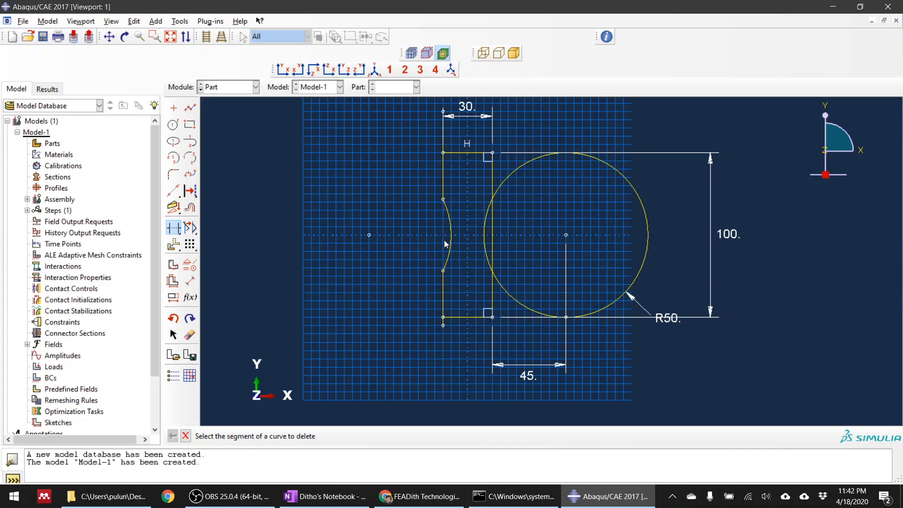
Trim the right circle's outer arcs, the right edge segment inside it, and the left edge's overhangs beyond the rectangle's corners.
left_click(495, 239)
left_click(521, 169)
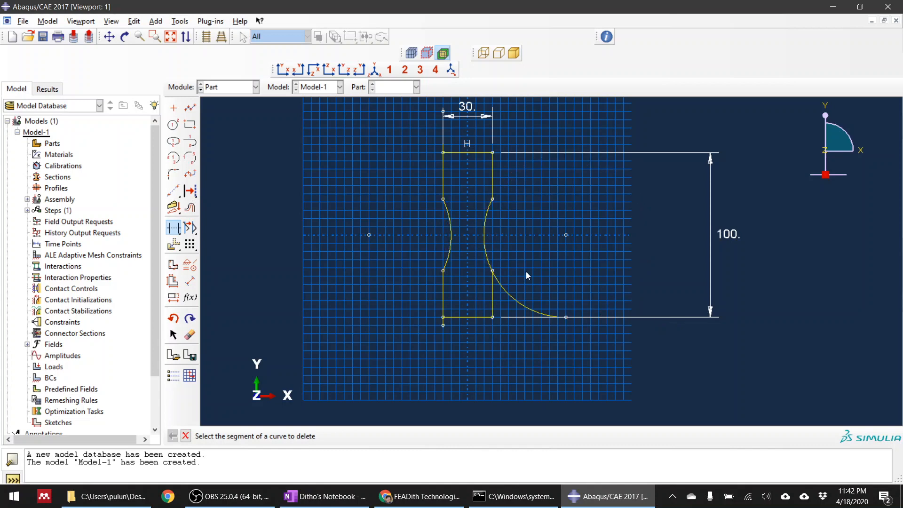
left_click(519, 301)
scroll(537, 325, "up", 2)
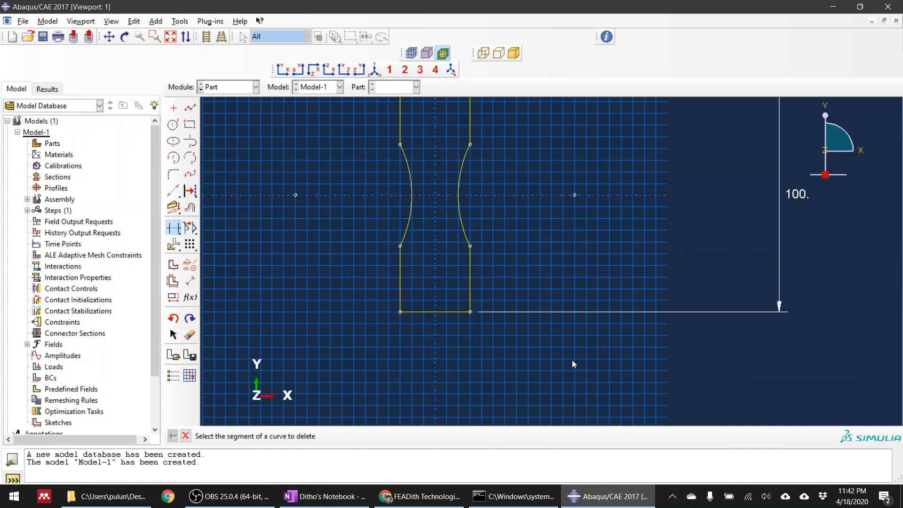
scroll(572, 364, "down", 2)
scroll(493, 181, "up", 5)
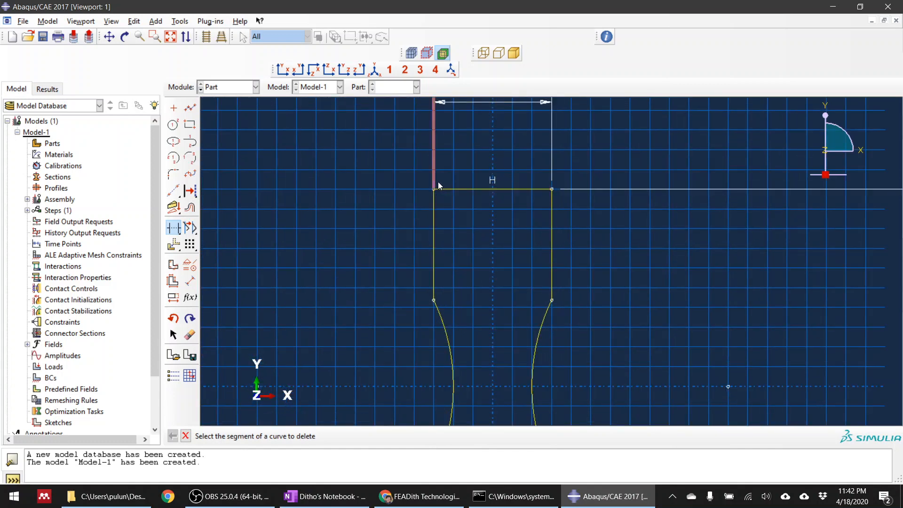
scroll(466, 219, "down", 2)
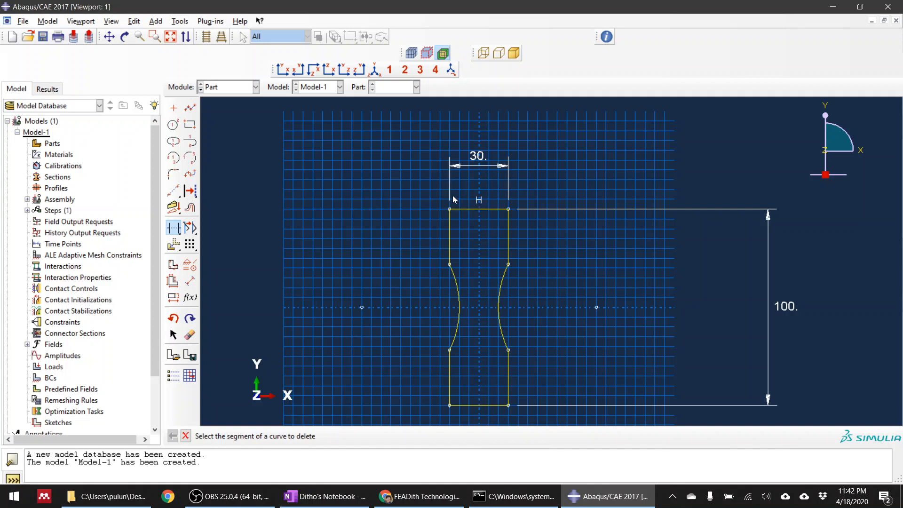
scroll(378, 174, "down", 2)
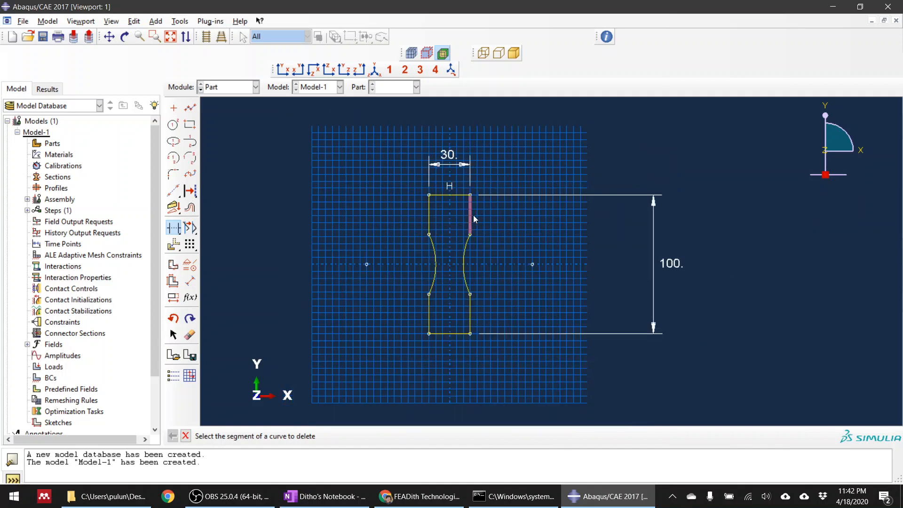
left_click(186, 435)
Try to finish the extrusion section and examine the flagged vertices along the profile's left edge.
left_click(335, 436)
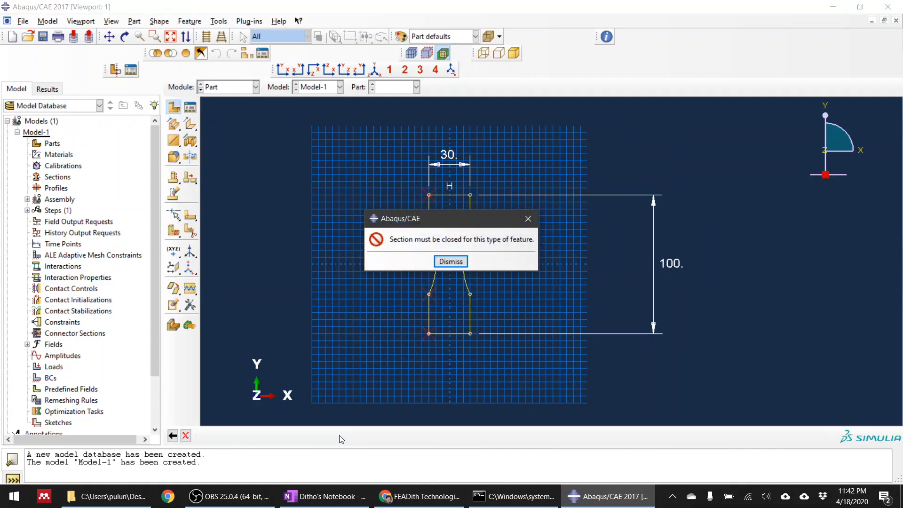
left_click(449, 262)
scroll(426, 202, "up", 5)
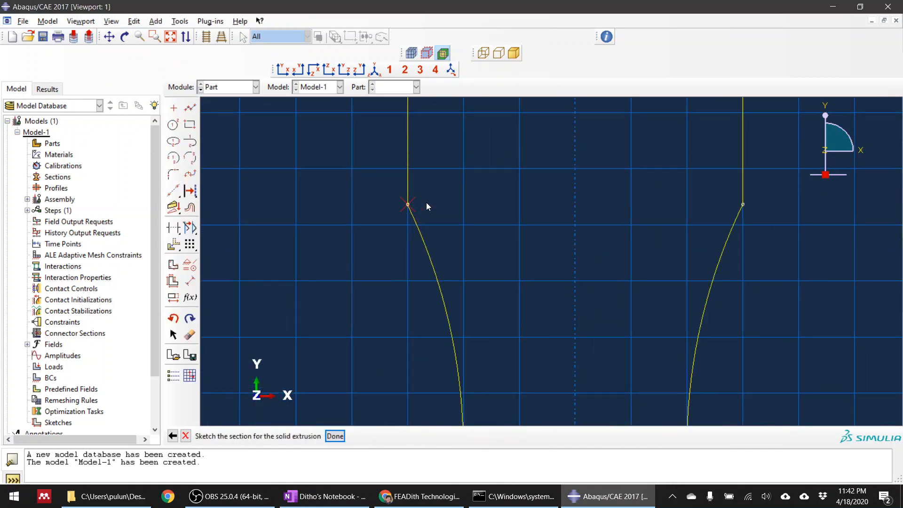
scroll(427, 203, "up", 4)
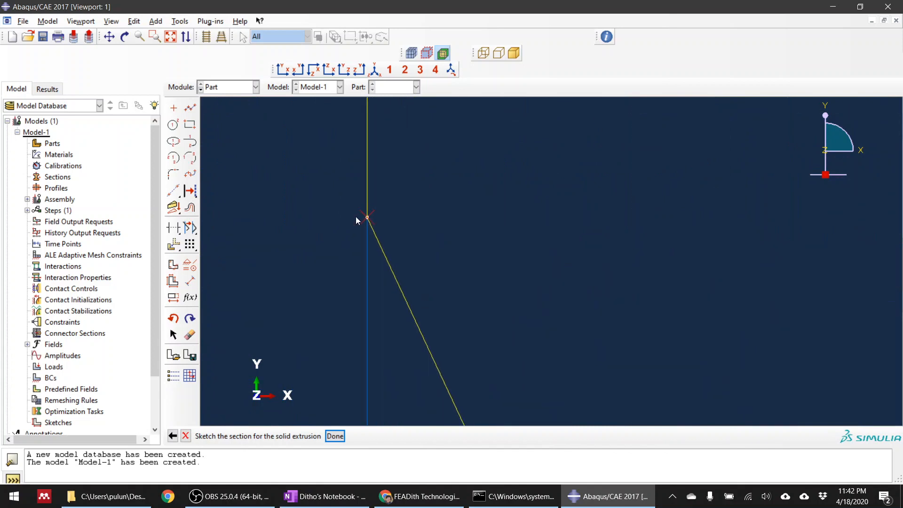
scroll(356, 216, "up", 5)
scroll(428, 229, "up", 5)
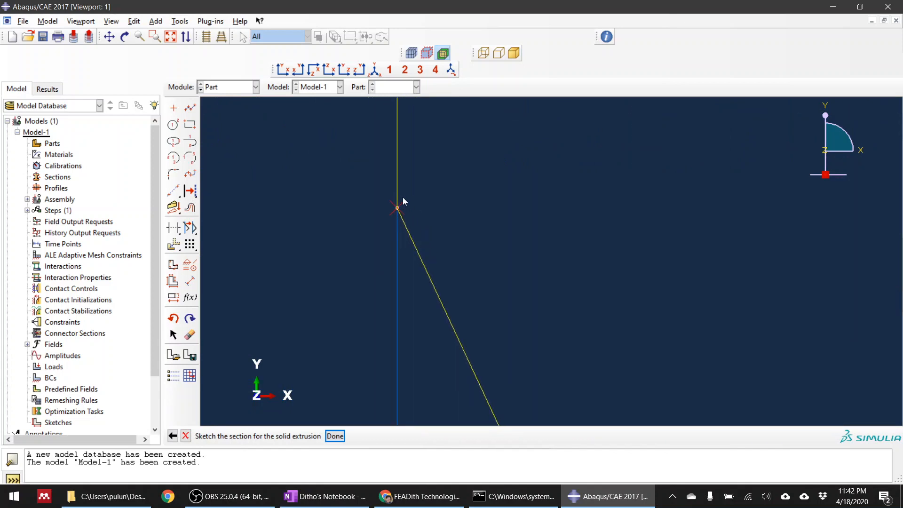
scroll(403, 199, "down", 6)
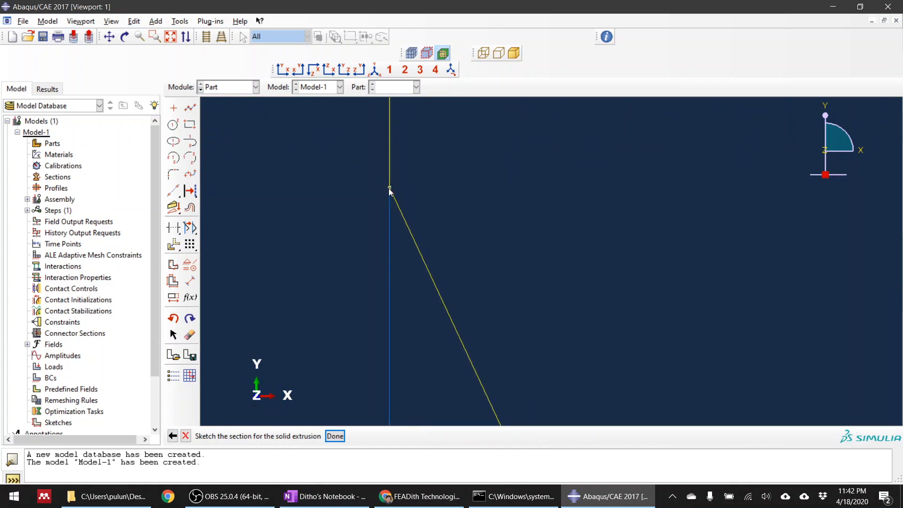
scroll(393, 181, "down", 8)
scroll(396, 180, "up", 8)
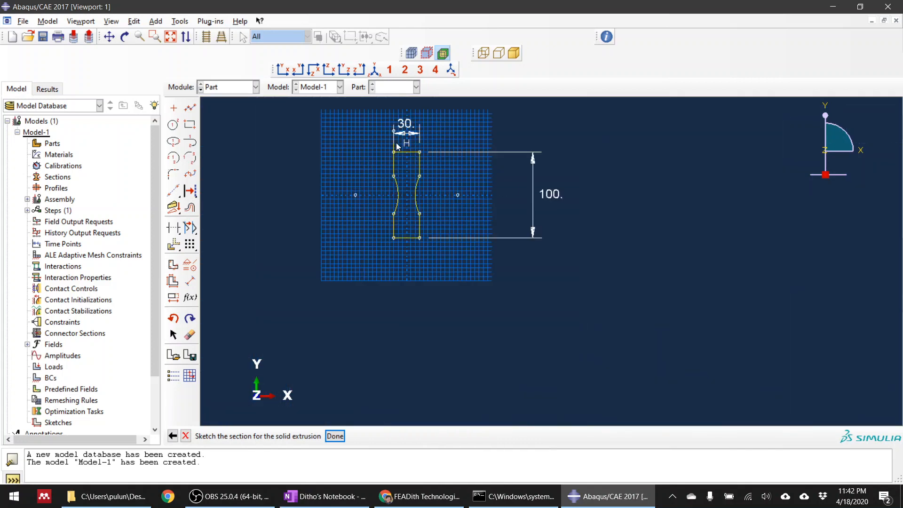
scroll(447, 169, "up", 3)
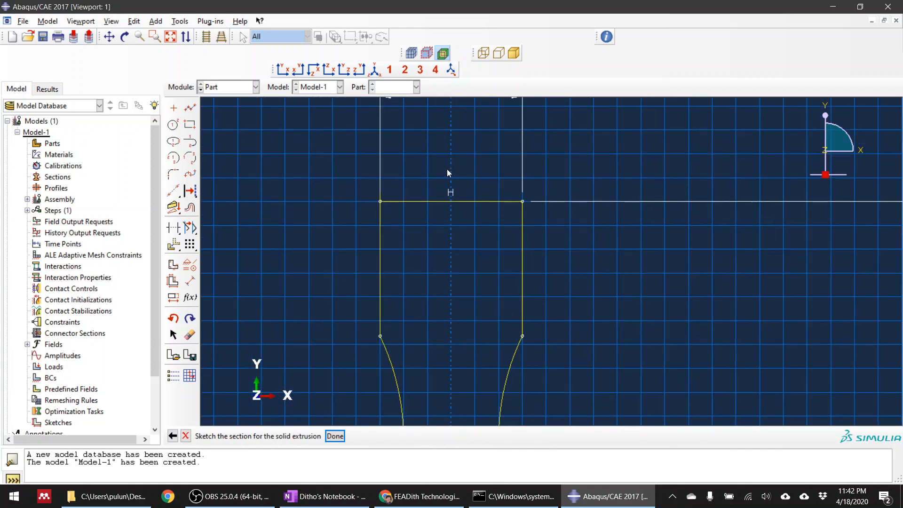
scroll(447, 168, "down", 8)
left_click(334, 435)
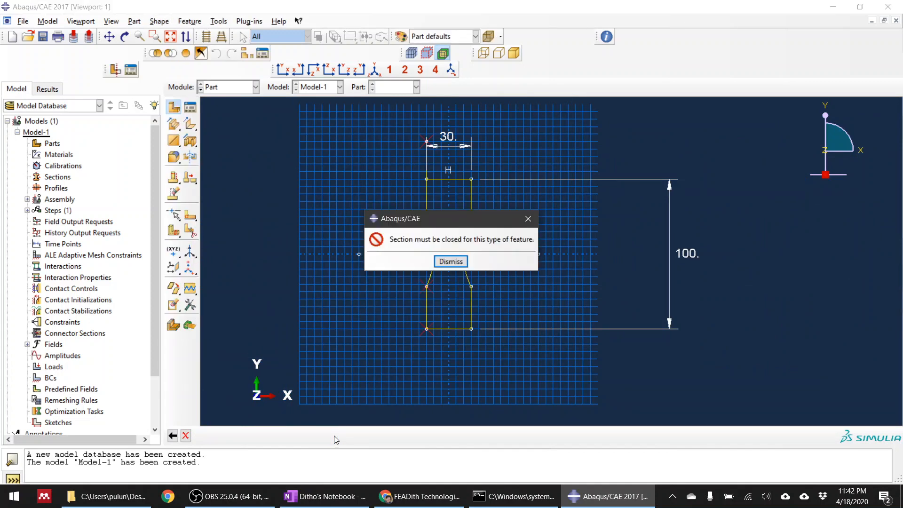
left_click(452, 262)
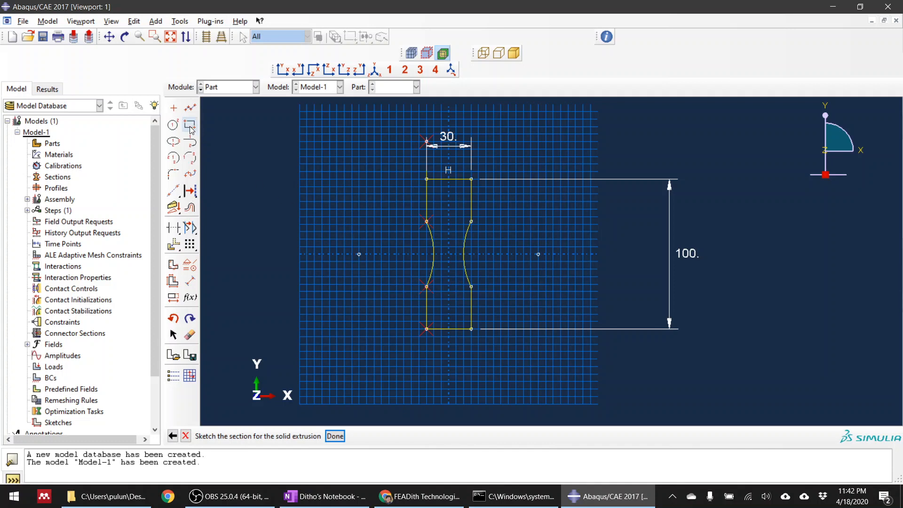
Draw a vertical line on the profile's centreline from (0, 65) to beyond its lower edge.
left_click(190, 282)
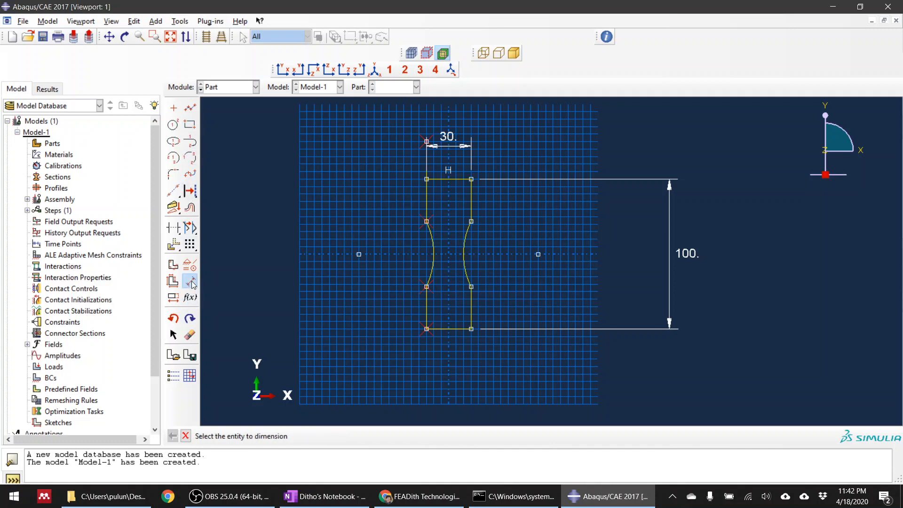
left_click(192, 283)
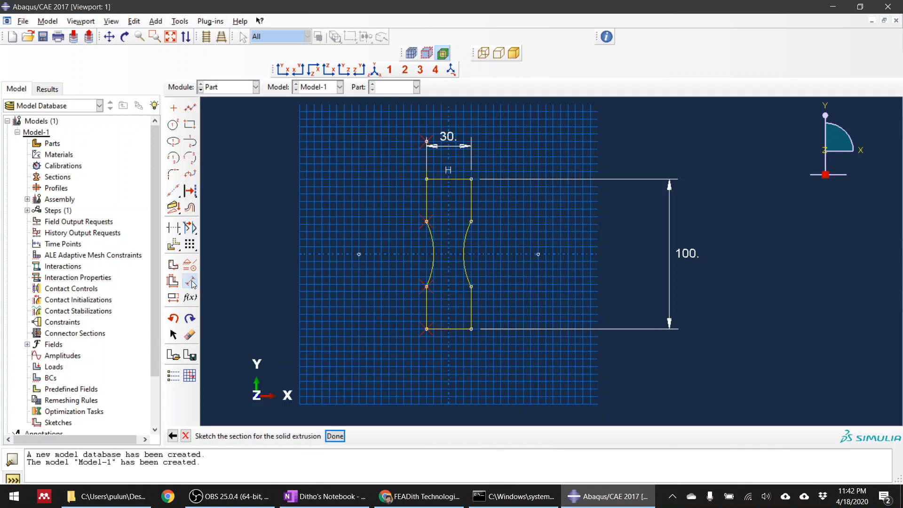
left_click(190, 109)
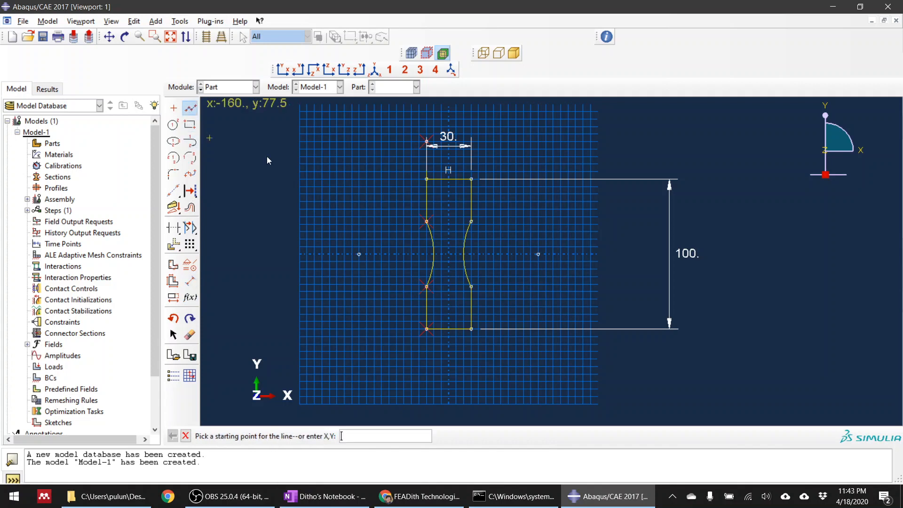
left_click(449, 158)
left_click(449, 355)
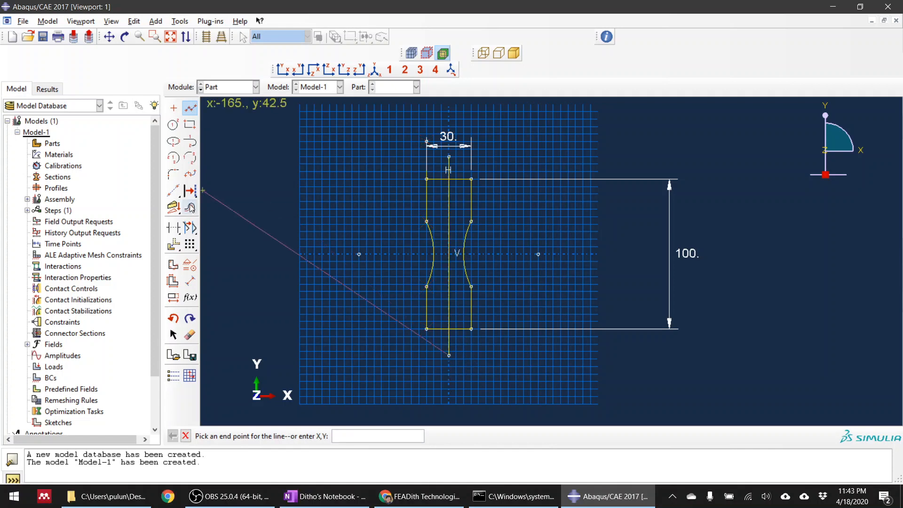
key("Escape")
Trim away the left half of the profile and the centre line's ends beyond the top and bottom edges.
left_click(174, 227)
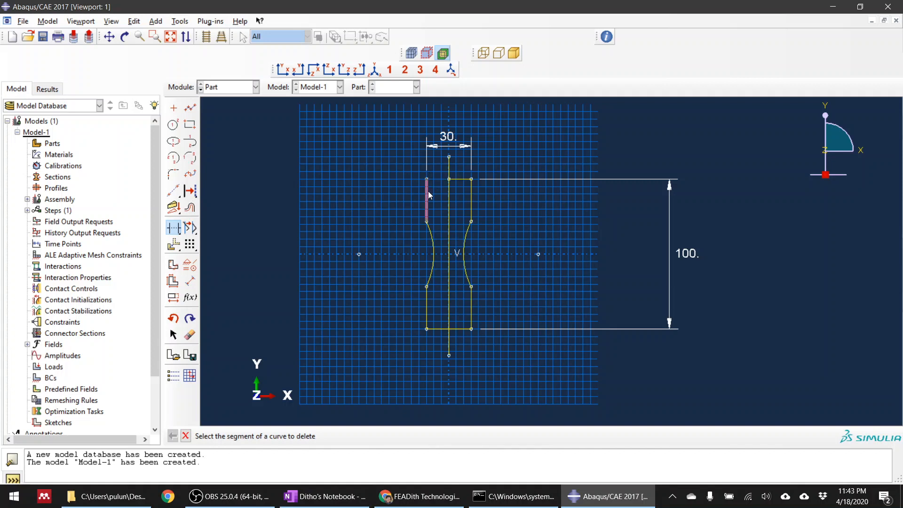
left_click(431, 235)
left_click(427, 217)
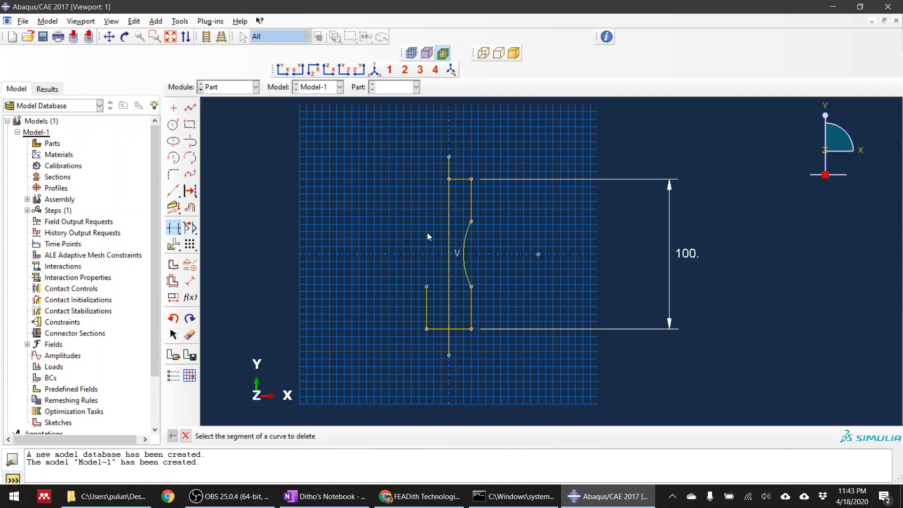
left_click(436, 332)
left_click(449, 342)
left_click(450, 168)
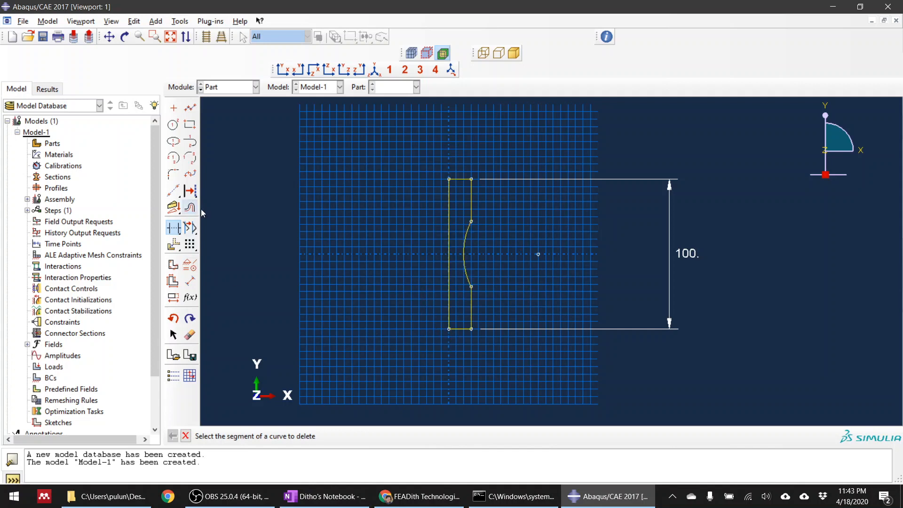
key("Escape")
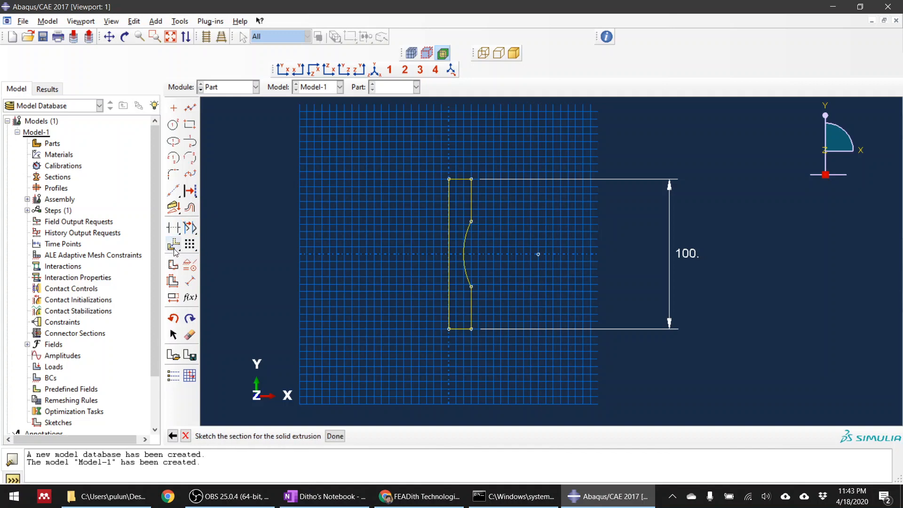
left_click(179, 234)
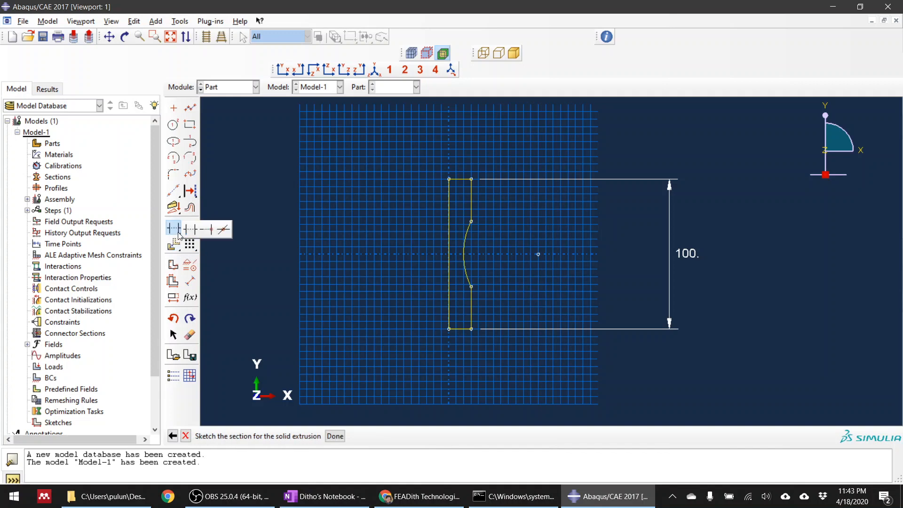
left_click(232, 186)
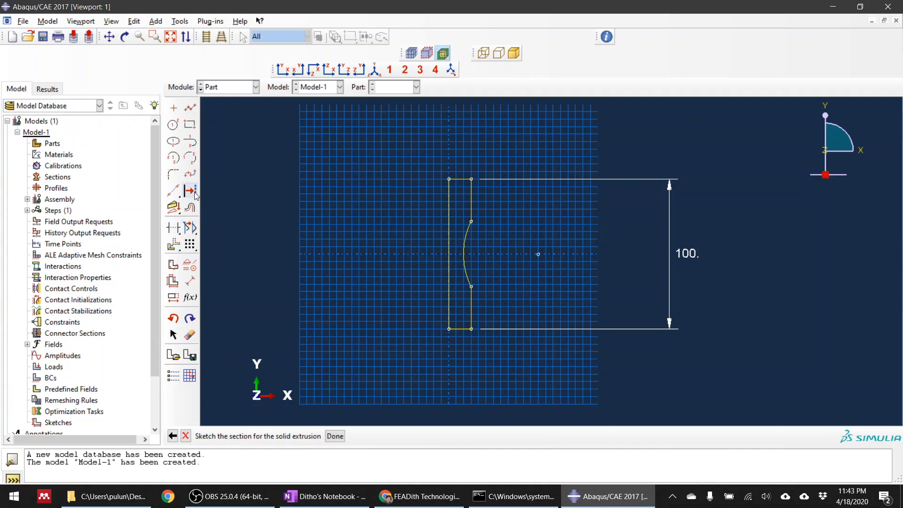
left_click(196, 233)
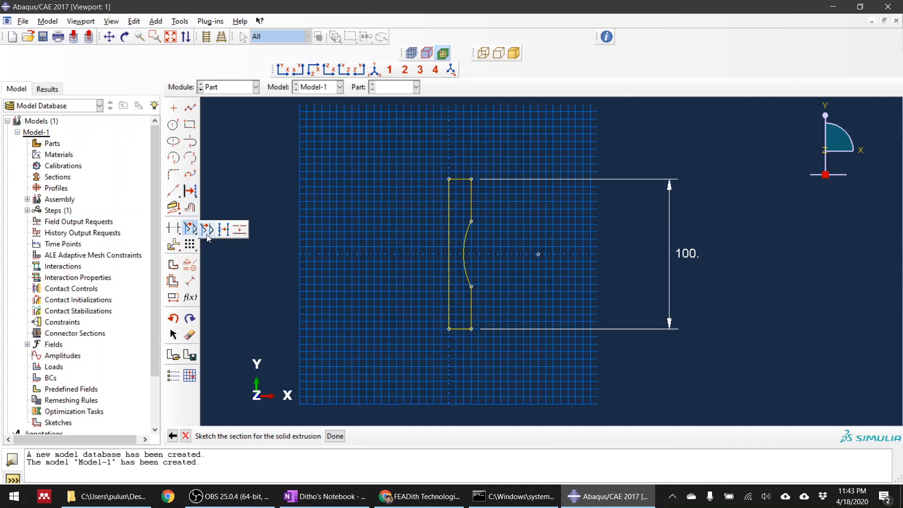
left_click(216, 252)
left_click(190, 244)
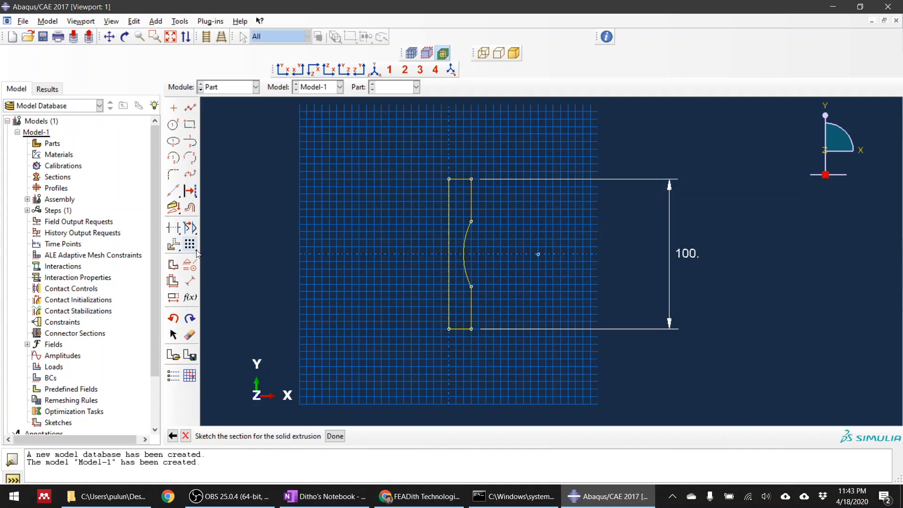
left_click(197, 253)
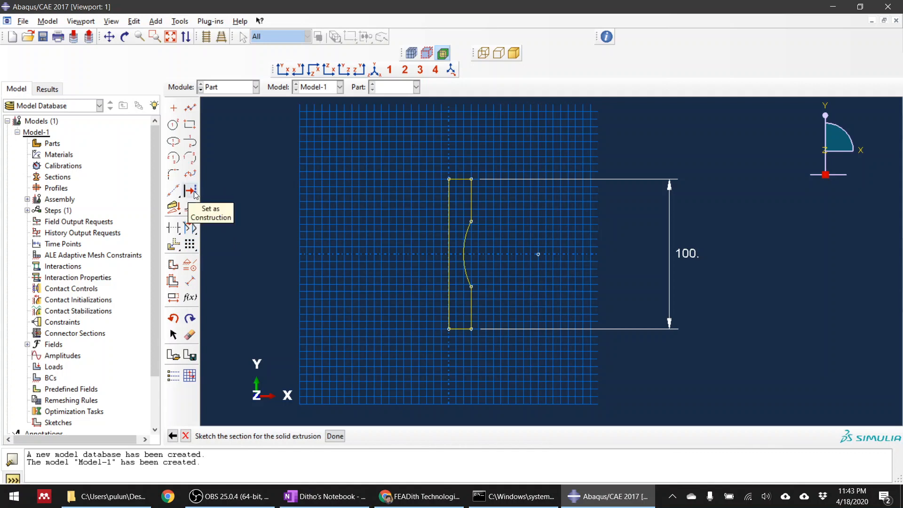
left_click_drag(194, 191, 242, 155)
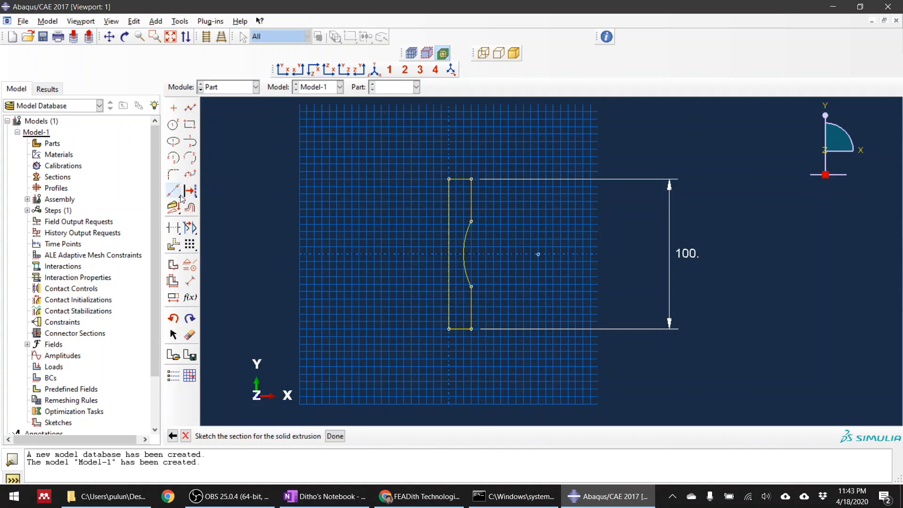
left_click(181, 196)
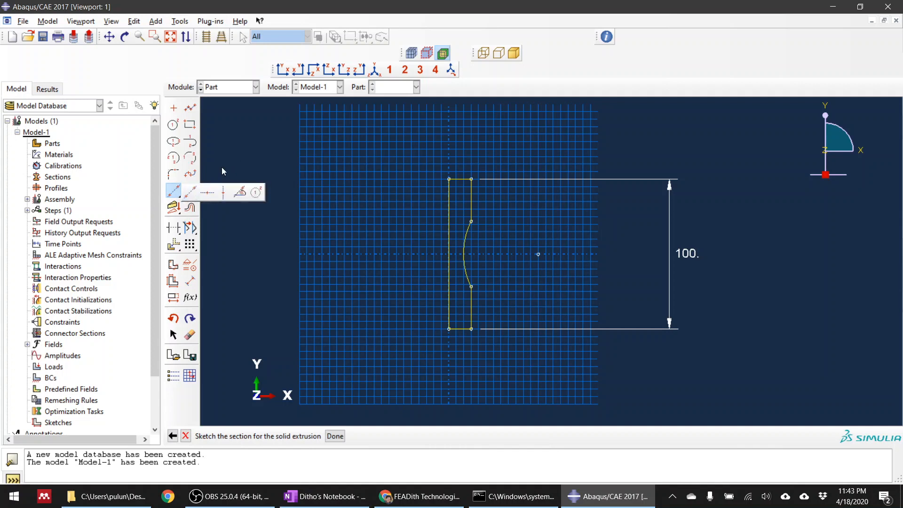
left_click_drag(222, 167, 222, 168)
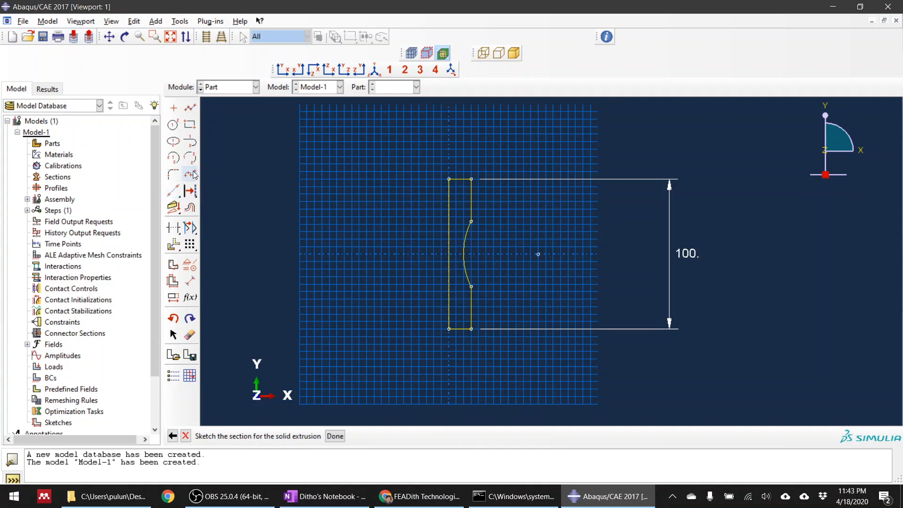
left_click(181, 237)
Mirror a copy of the half profile's top, bottom, side and arc edges about the vertical centre line.
left_click(181, 250)
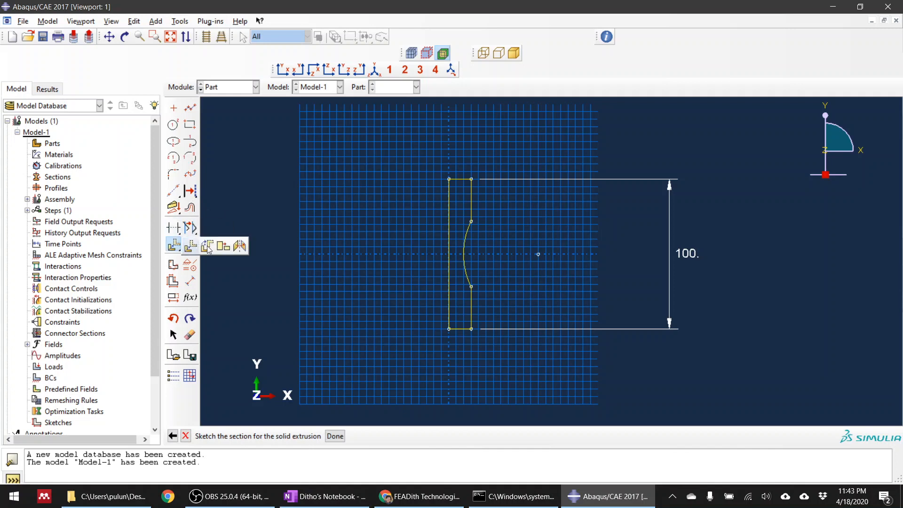
left_click(238, 245)
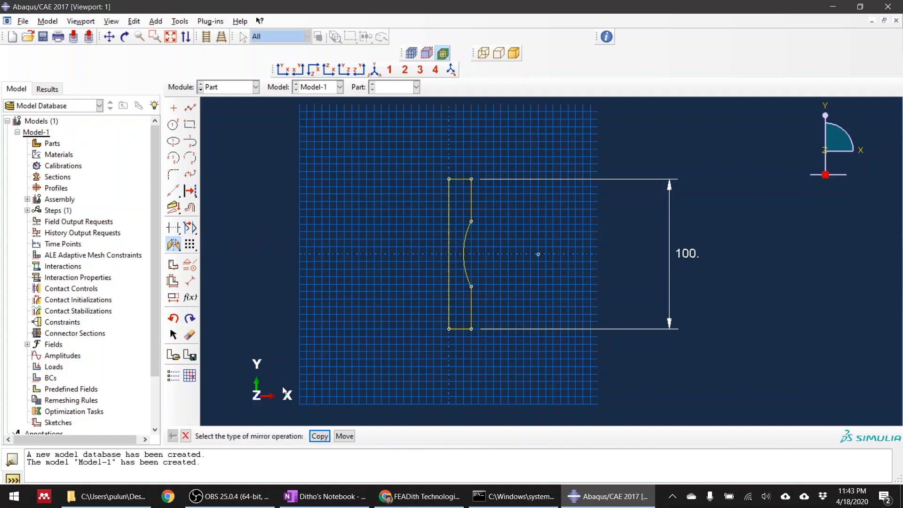
left_click(320, 436)
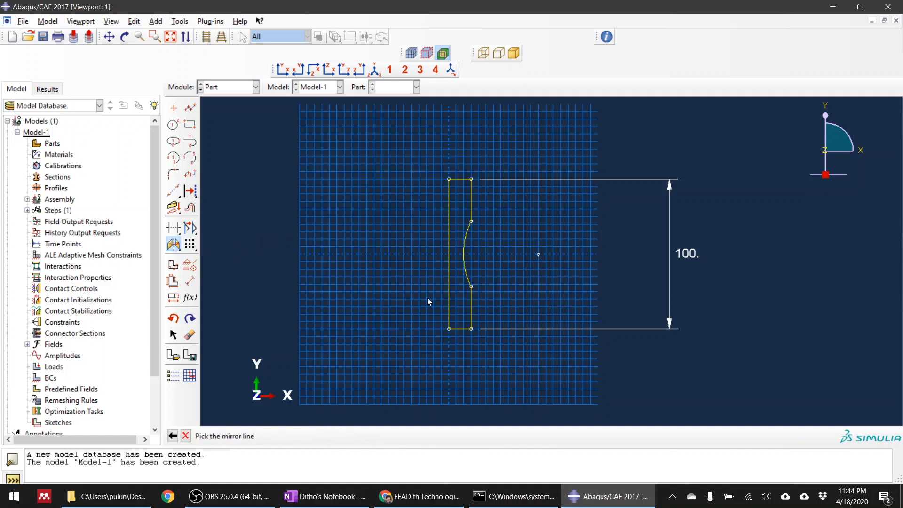
left_click(449, 210)
middle_click(550, 260)
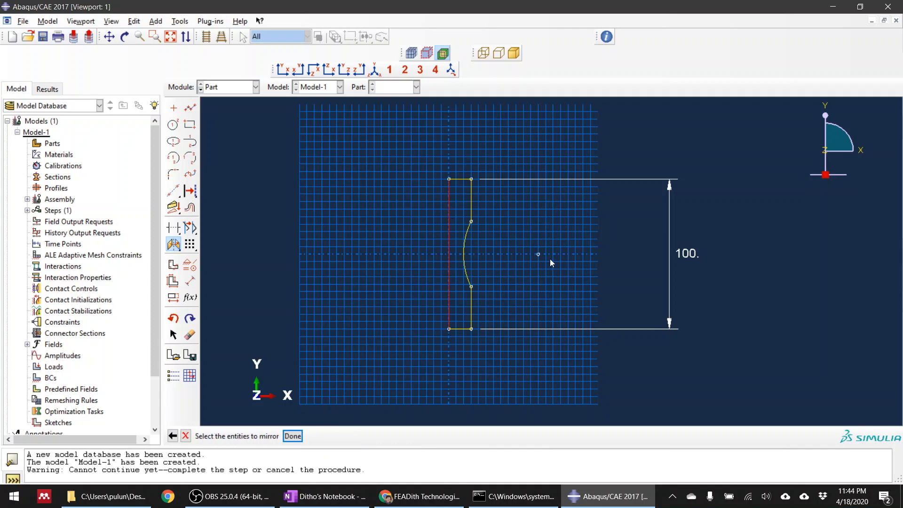
left_click(465, 180)
left_click(472, 218)
left_click(472, 311)
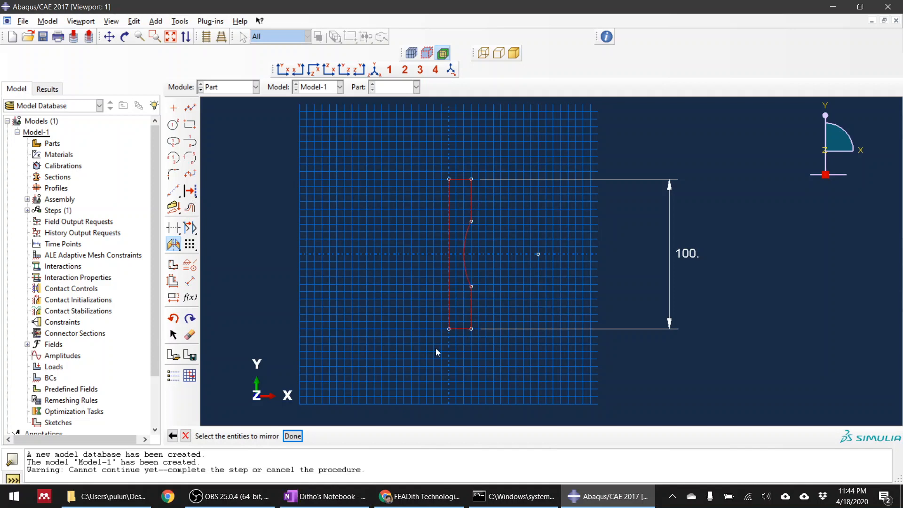
left_click(292, 436)
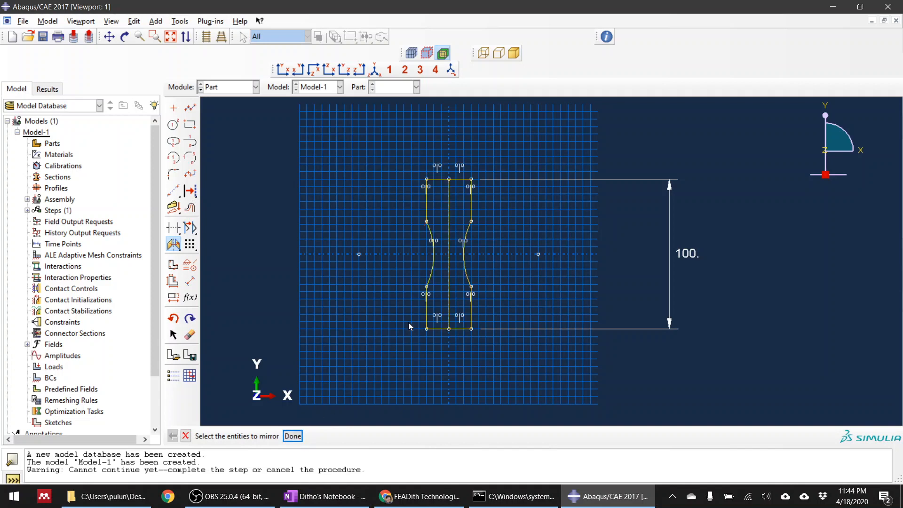
Trim away the vertical centre line inside the mirrored profile and leave the trimming command.
scroll(468, 303, "up", 1)
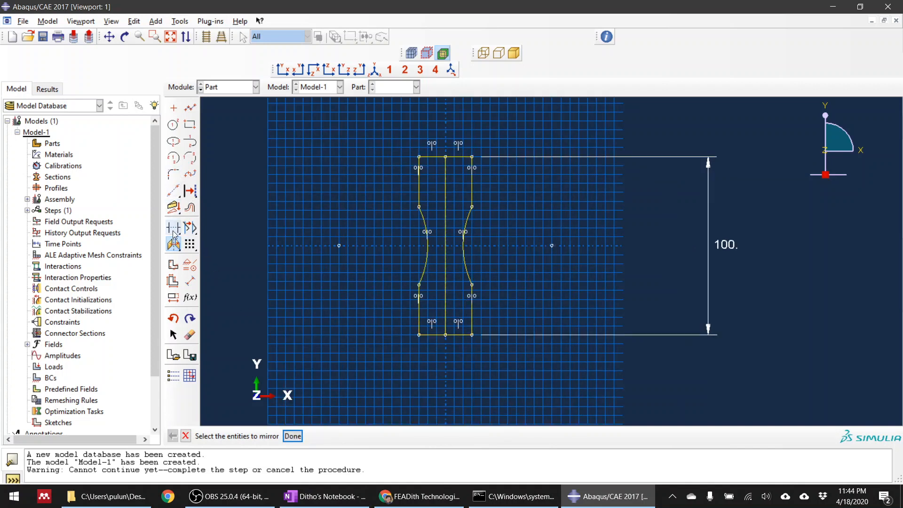
left_click(173, 229)
left_click(447, 272)
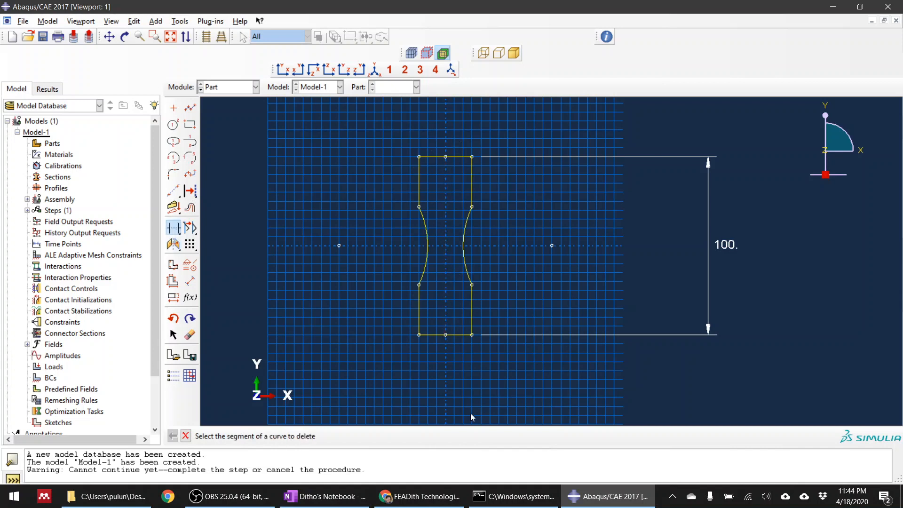
left_click(186, 436)
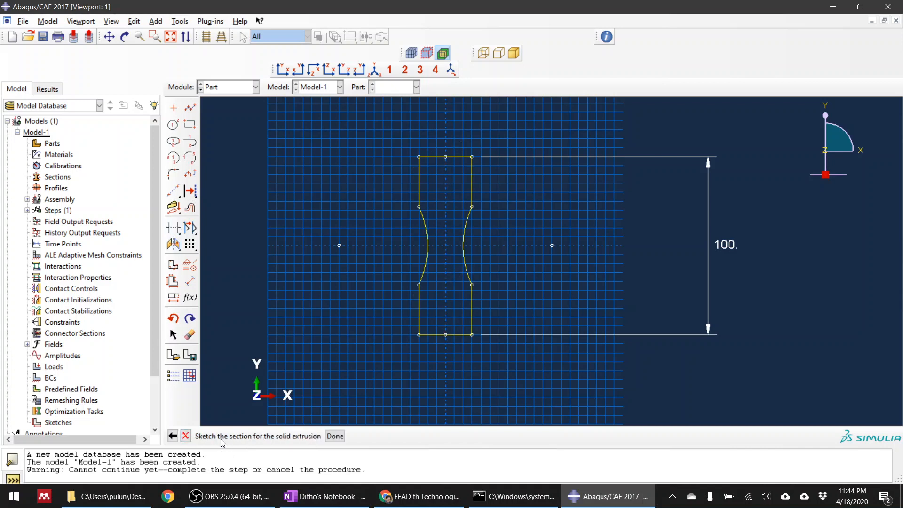
Finish the section sketch and extrude it to a blind depth of 2.
left_click(335, 436)
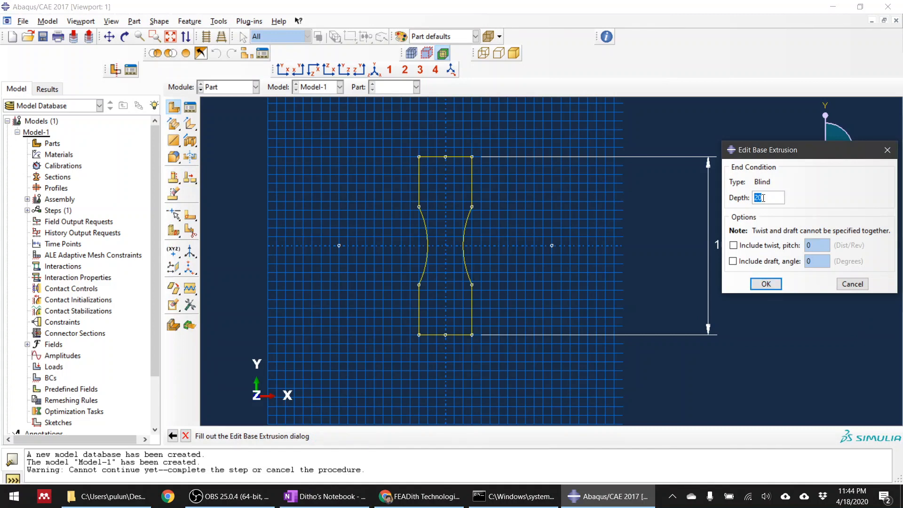
type("2")
left_click_drag(793, 152, 559, 153)
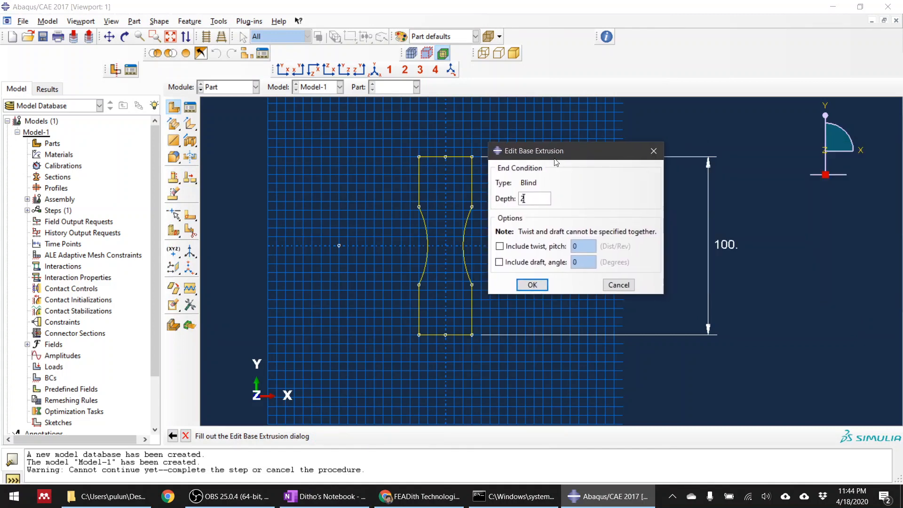
left_click(533, 285)
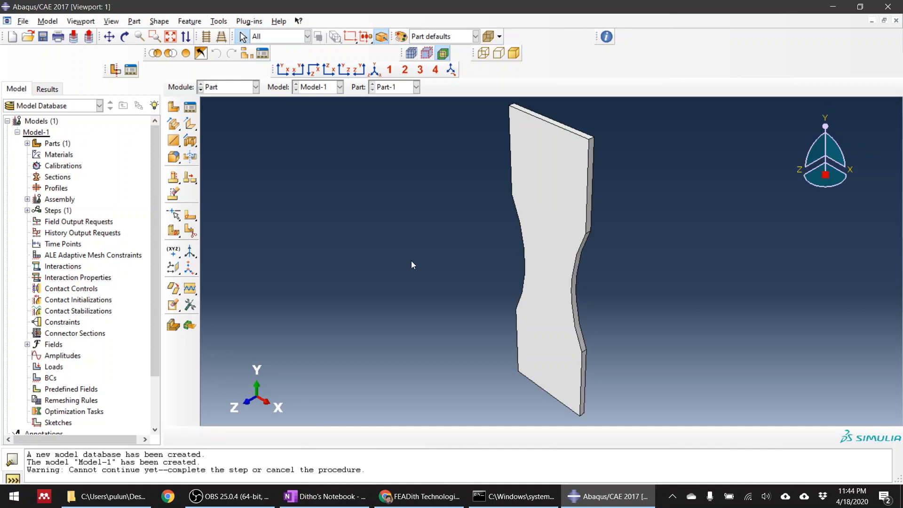
Partition the specimen with a three-point cutting plane through the vertices where the upper grip meets the curved neck.
left_click(283, 69)
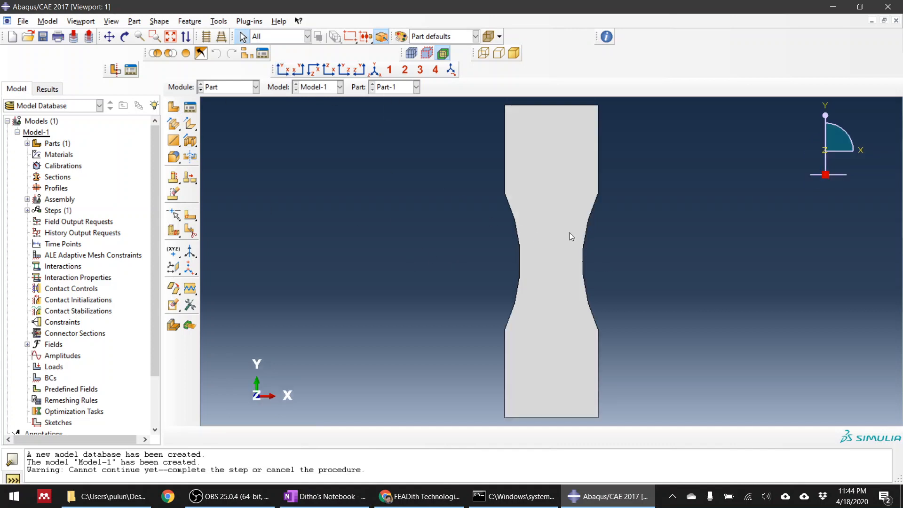
left_click_drag(601, 289, 465, 270)
left_click_drag(681, 271, 566, 271, "ctrl+alt")
left_click_drag(539, 200, 583, 249, "ctrl+alt")
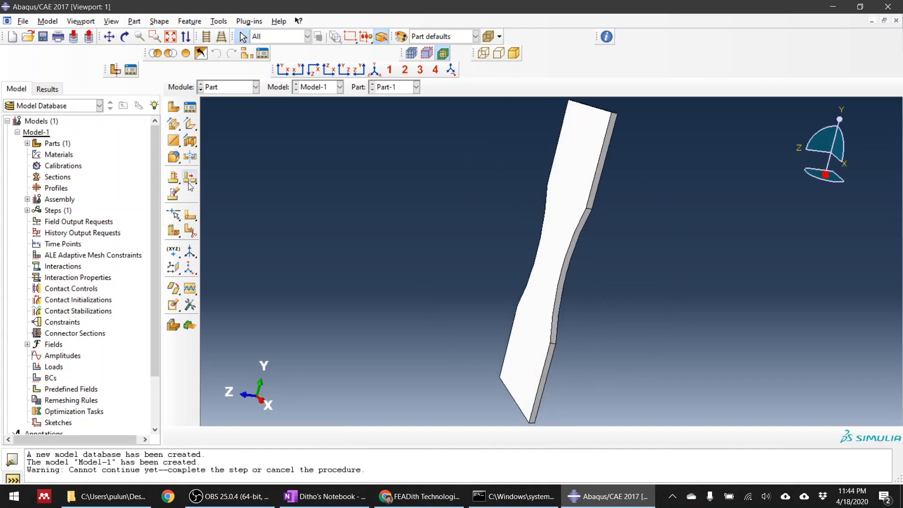
left_click(173, 232)
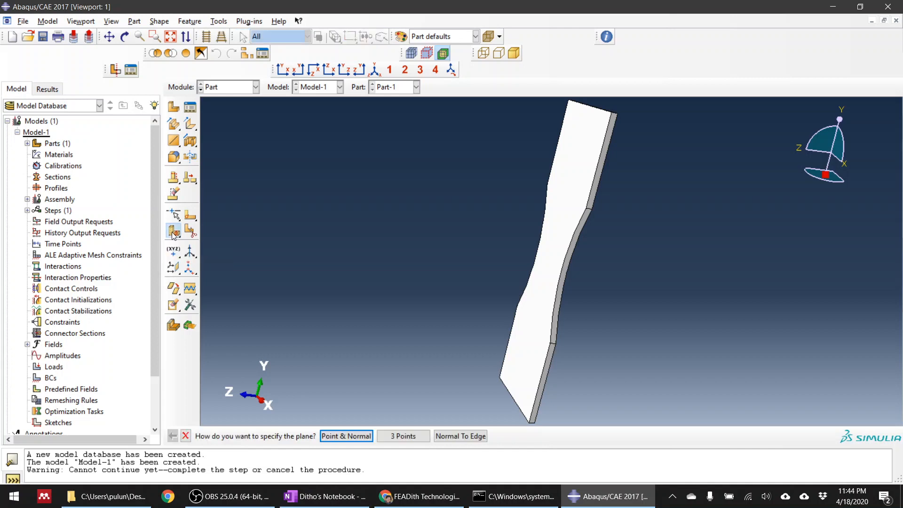
left_click(404, 436)
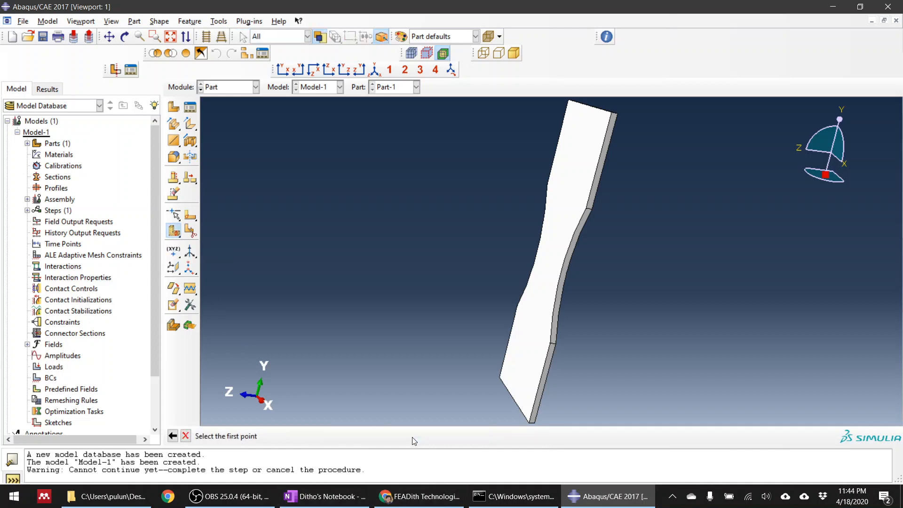
scroll(613, 203, "up", 3)
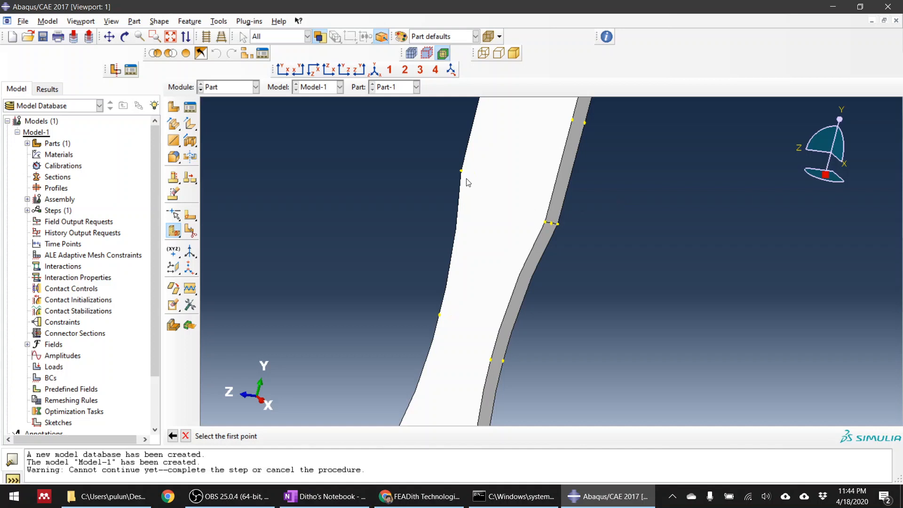
scroll(471, 163, "up", 2)
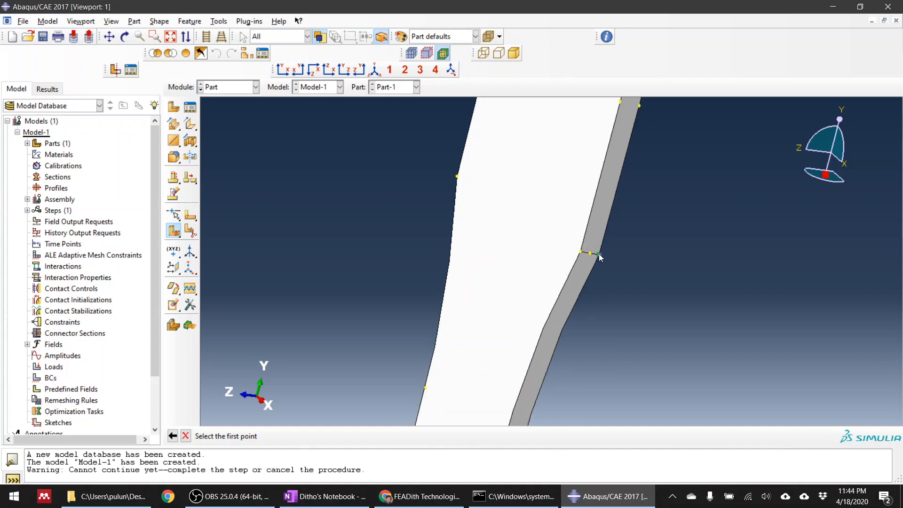
scroll(600, 276, "down", 2)
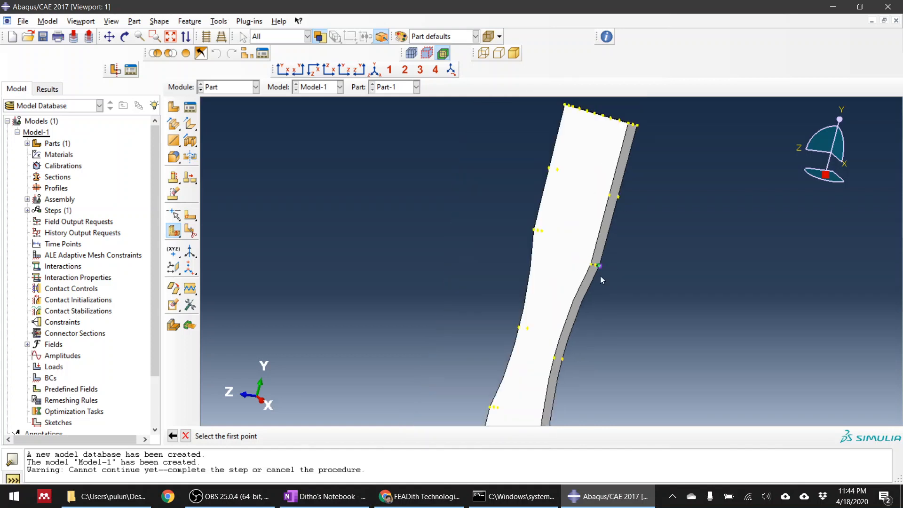
scroll(595, 272, "up", 3)
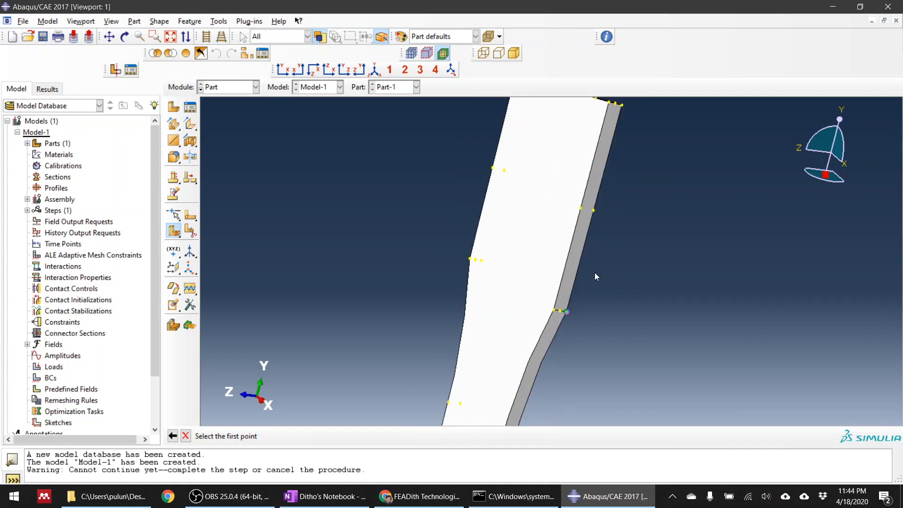
left_click(567, 312)
left_click(554, 311)
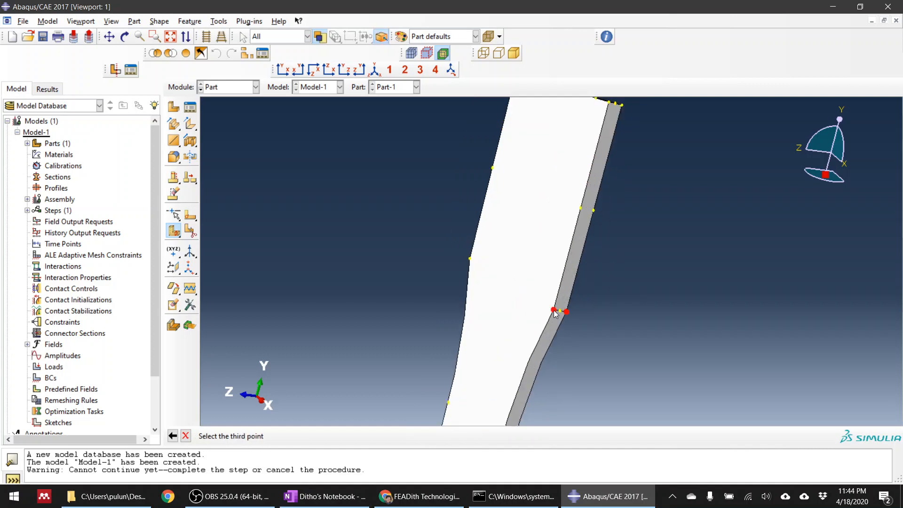
left_click(470, 259)
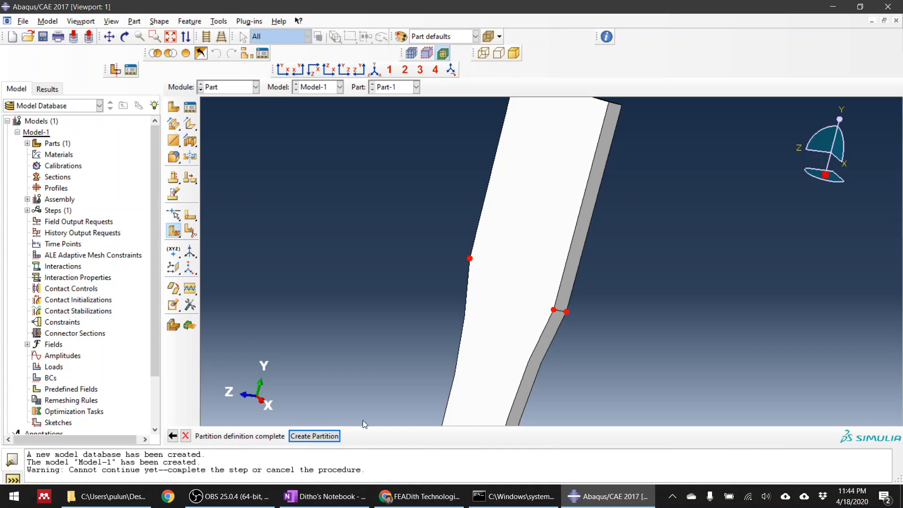
left_click(328, 435)
Partition the remaining lower cell with a three-point cutting plane through the vertices where the neck meets the lower grip.
scroll(380, 240, "down", 5)
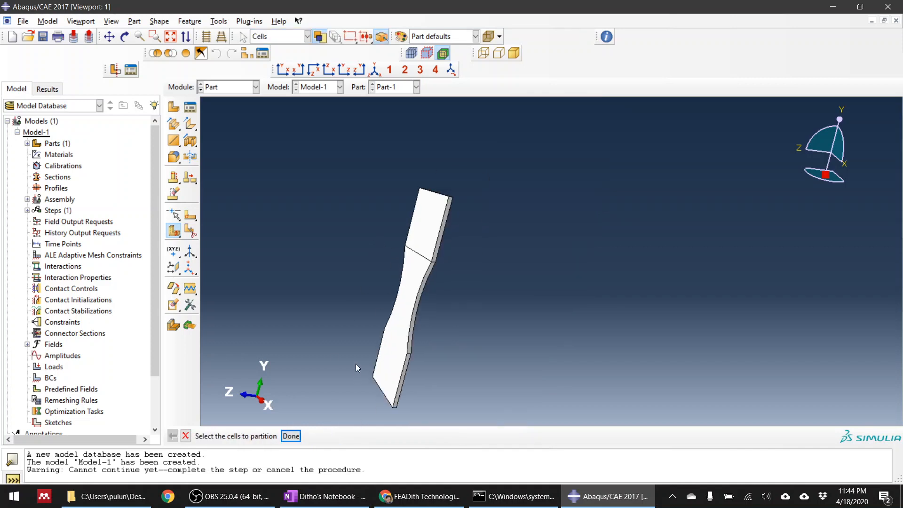
left_click_drag(396, 308, 479, 288, "ctrl+alt")
scroll(479, 288, "up", 4)
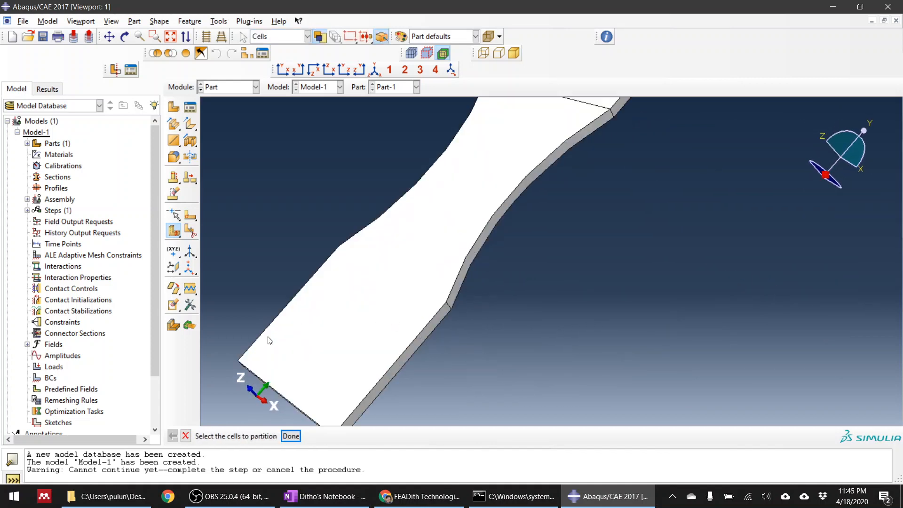
left_click(408, 313)
middle_click(487, 324)
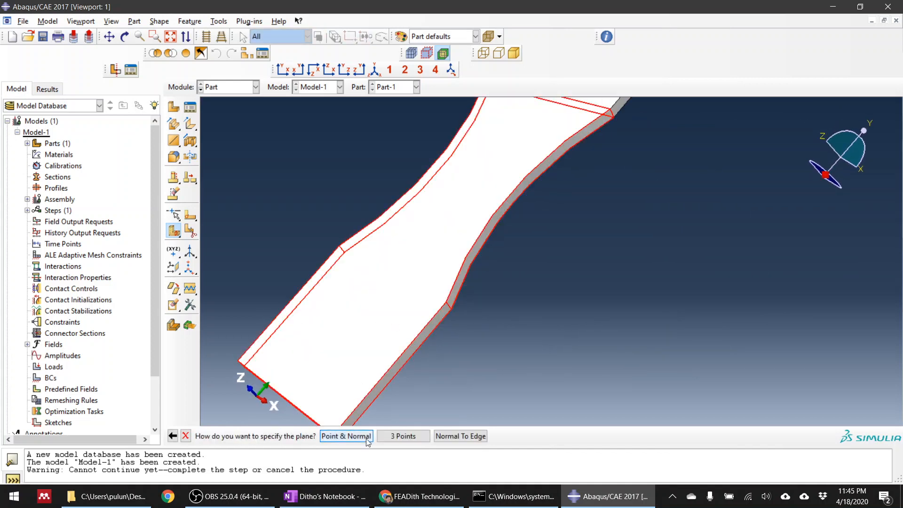
left_click(402, 436)
left_click(452, 310)
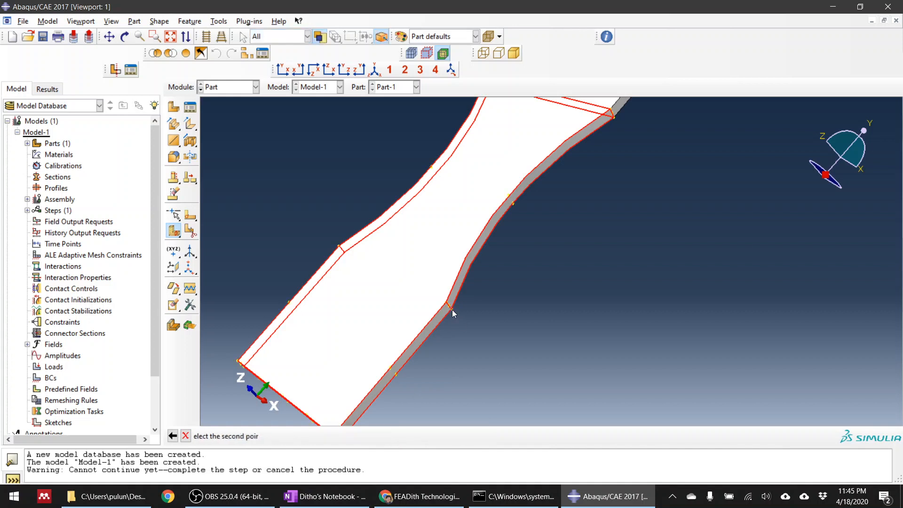
scroll(451, 310, "up", 3)
left_click(433, 360)
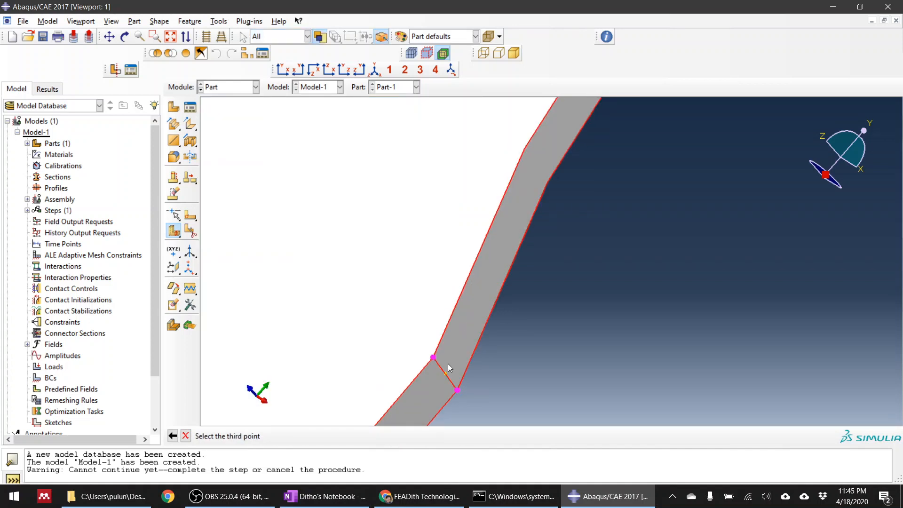
scroll(489, 340, "down", 3)
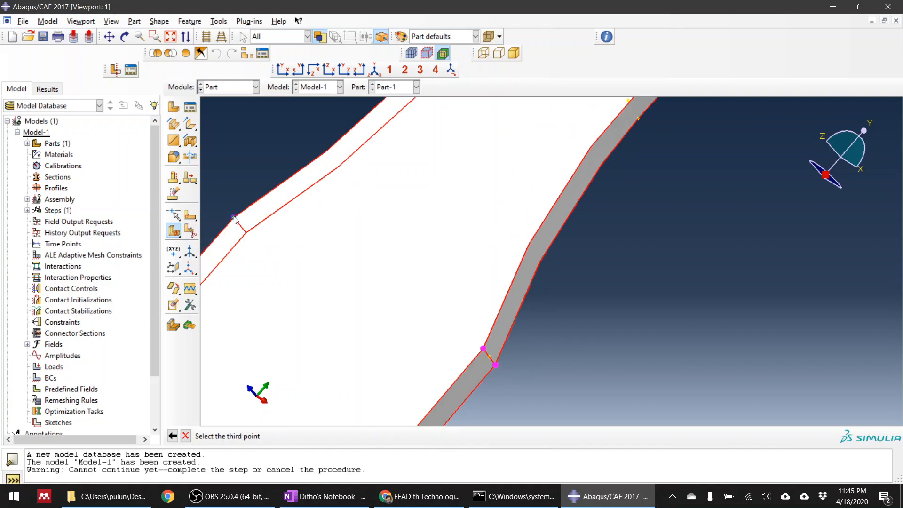
left_click(234, 218)
left_click(312, 437)
scroll(555, 237, "down", 3)
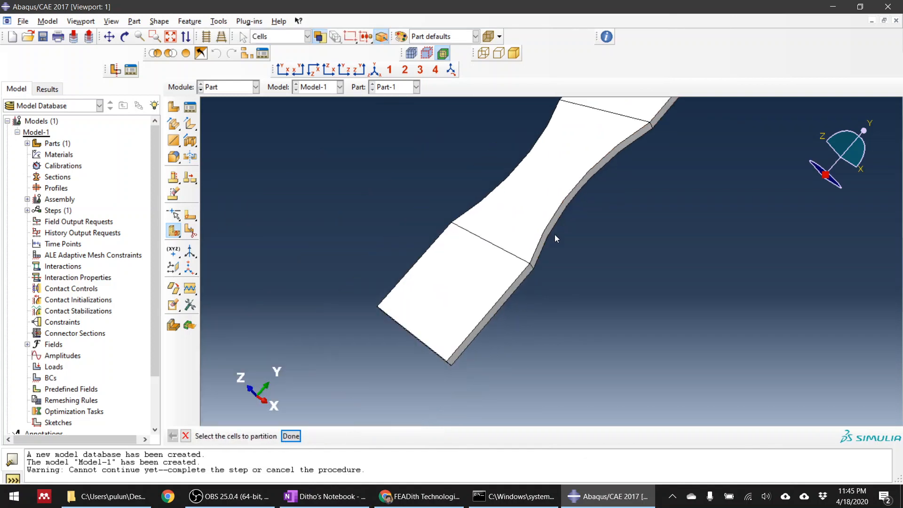
left_click(291, 436)
Examine the partitioned specimen in the front XY view, with a close-up of the curved neck.
scroll(375, 339, "down", 3)
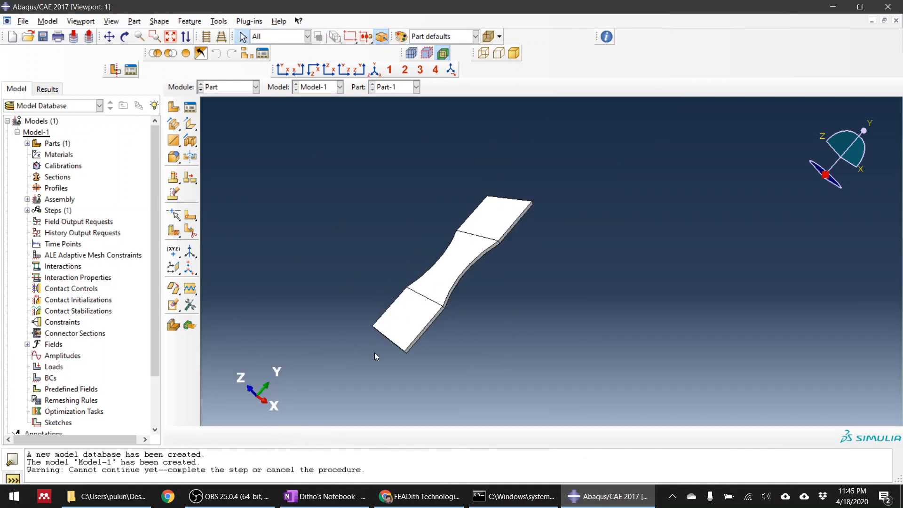
left_click_drag(430, 302, 548, 377, "ctrl+alt")
scroll(570, 321, "down", 5)
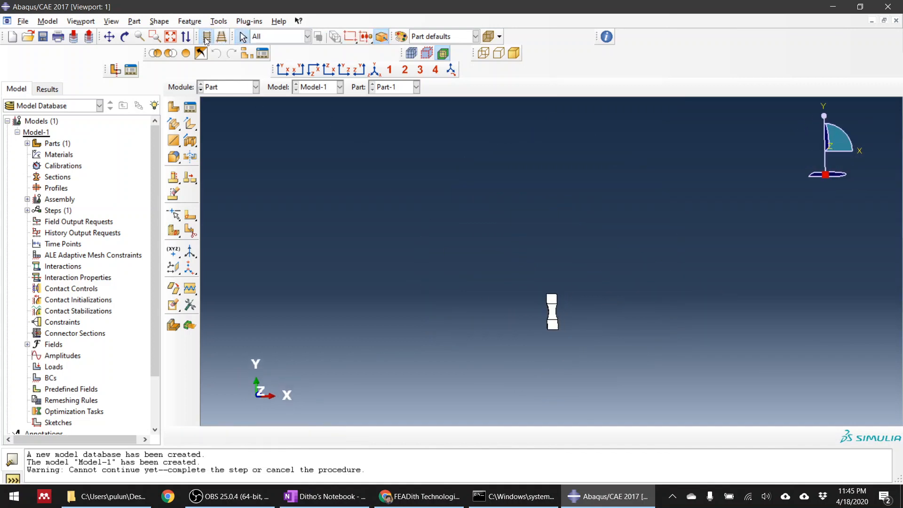
left_click(221, 38)
left_click(276, 68)
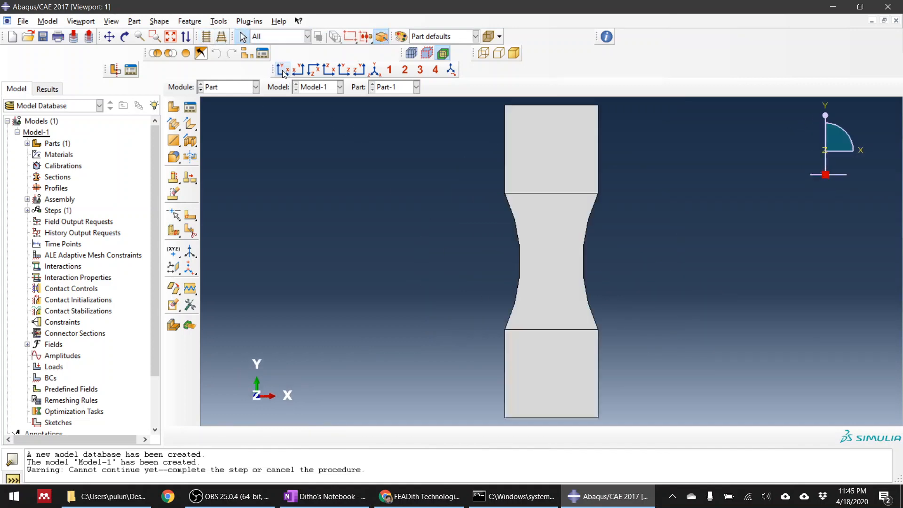
scroll(609, 281, "up", 5)
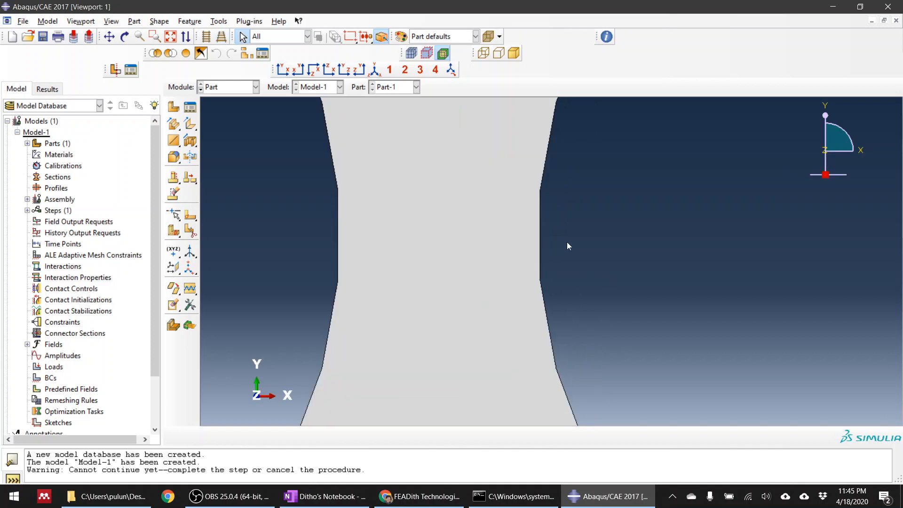
scroll(496, 230, "down", 5)
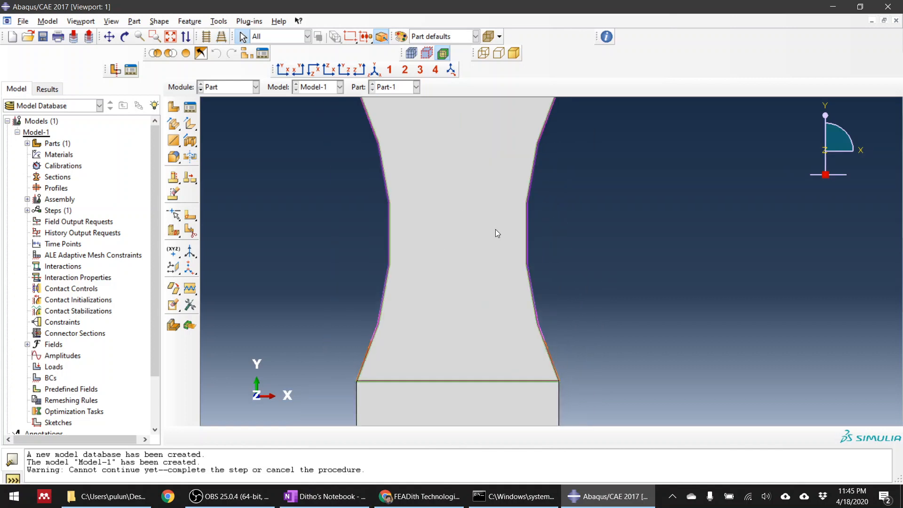
Create a new material in the Property module and add an Elastic behavior to it.
left_click(240, 88)
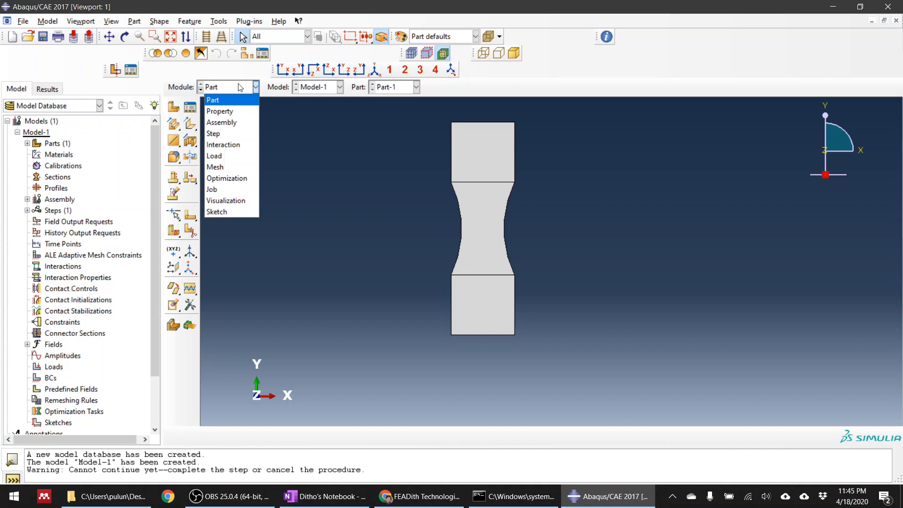
left_click(236, 109)
left_click(173, 108)
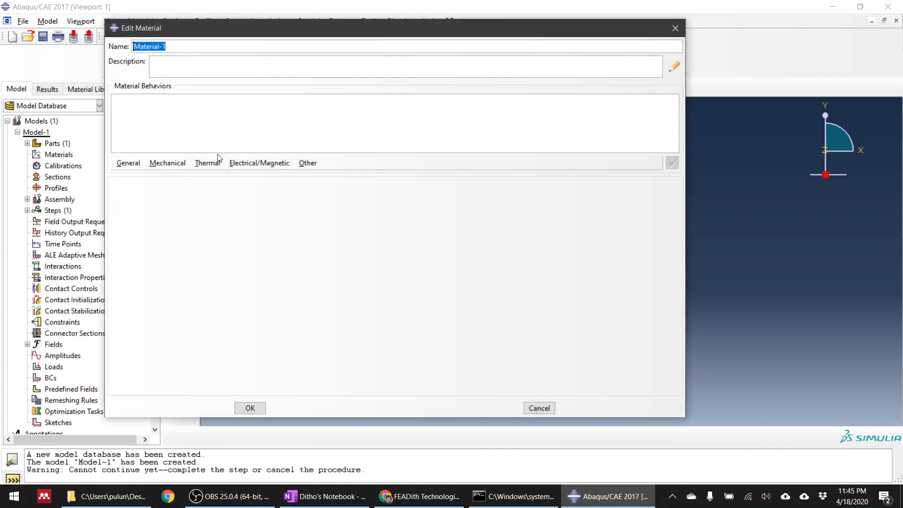
left_click(168, 163)
mouse_move(267, 177)
left_click(319, 177)
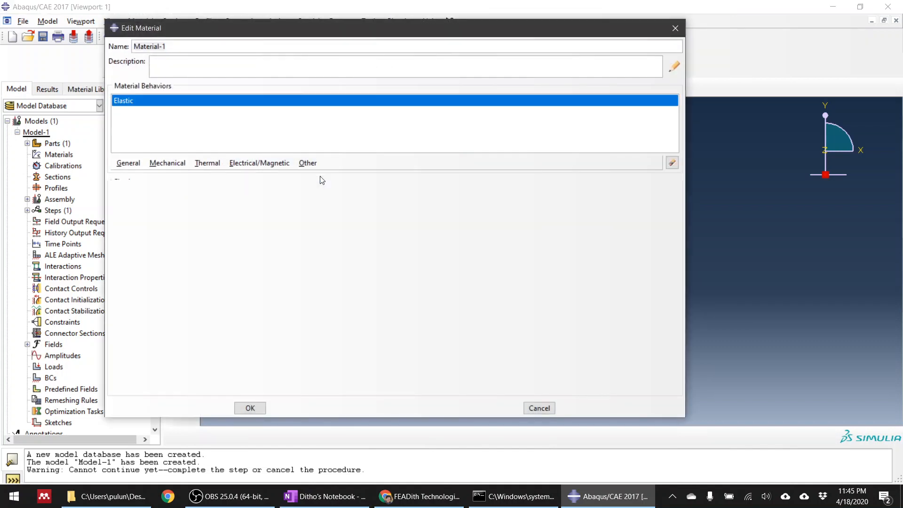
Set the isotropic Young's modulus to 1700 and Poisson's ratio to 0.4, checking both against the OneNote property notes.
left_click(170, 320)
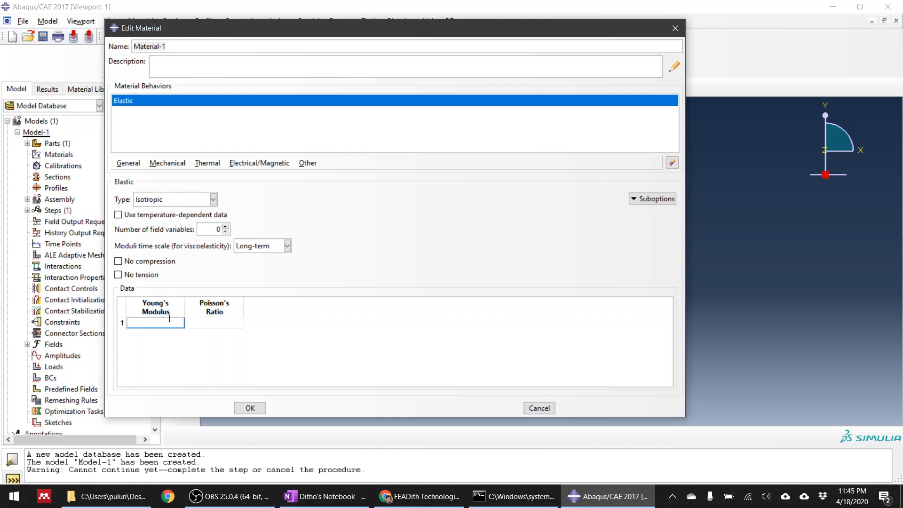
type("1700")
key("Tab")
type("0")
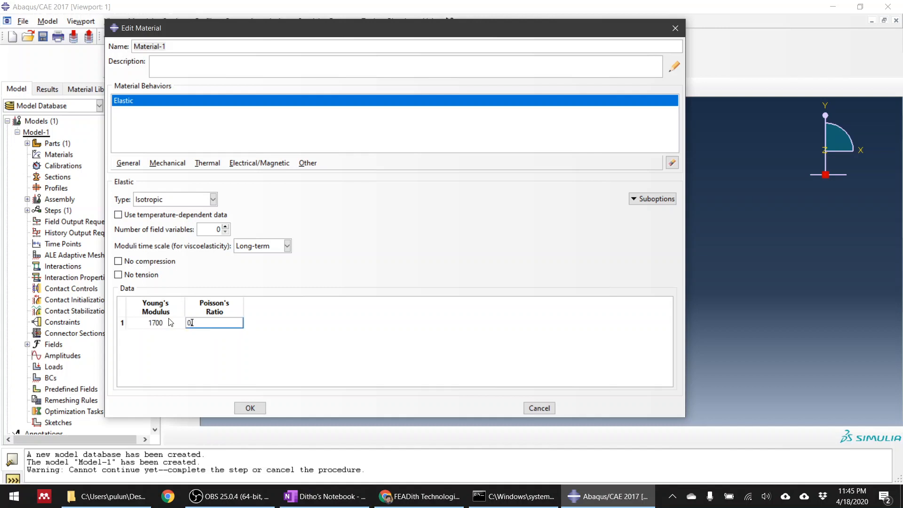
type(".4")
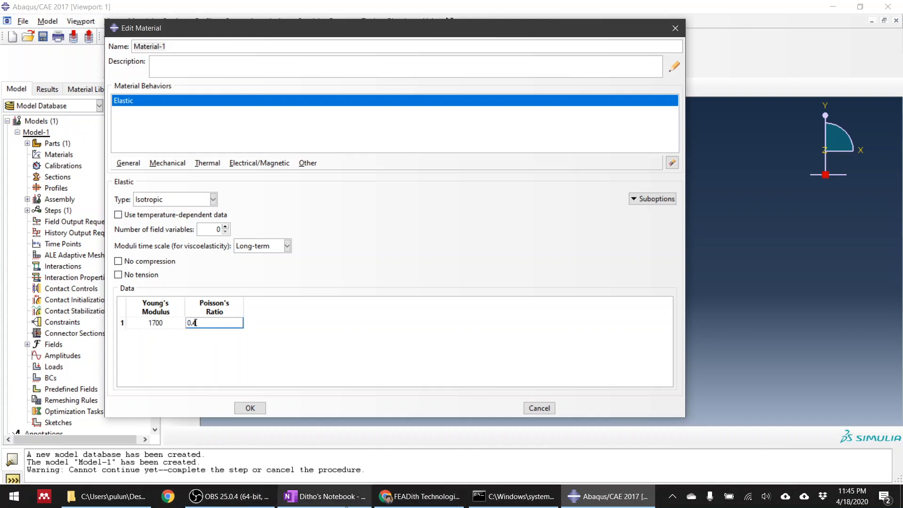
left_click(346, 505)
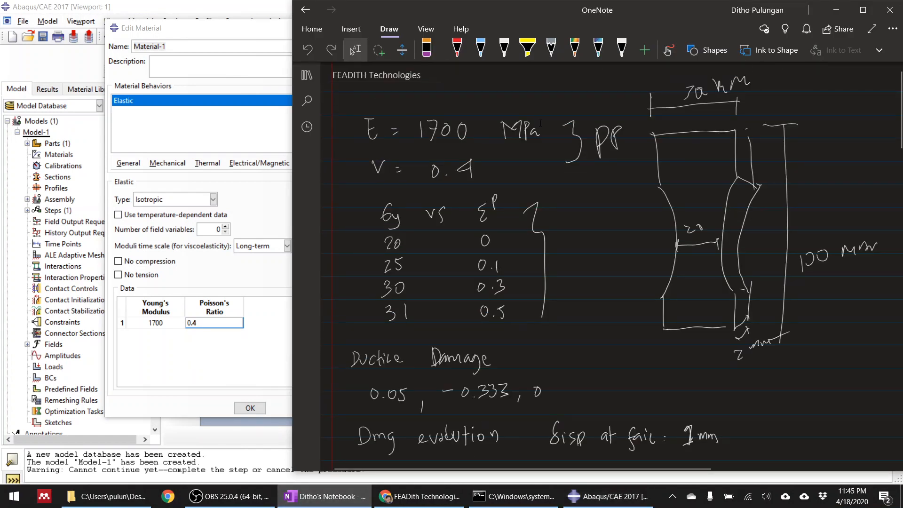
left_click(209, 354)
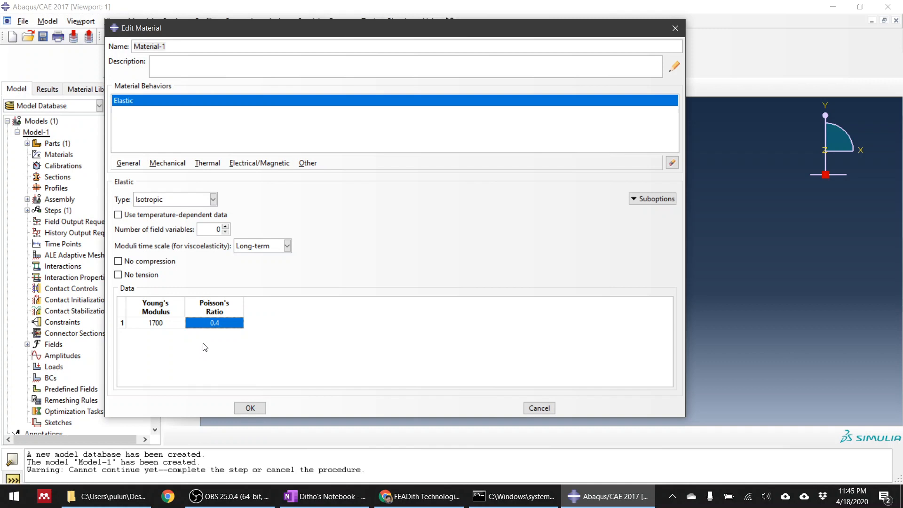
Add isotropic Plastic behavior with yield stress 20 at plastic strain 0 and 25 at plastic strain 0.1.
left_click(168, 163)
mouse_move(269, 185)
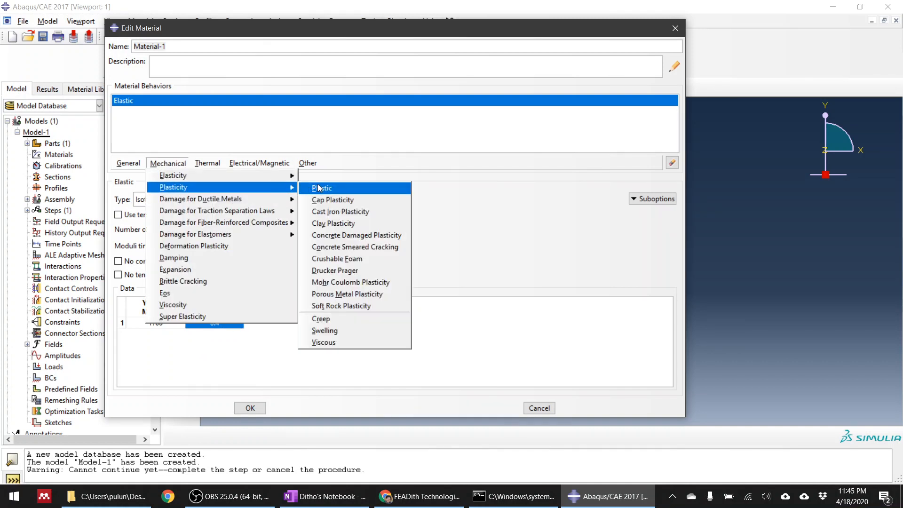
left_click(320, 187)
left_click(166, 292)
type("20")
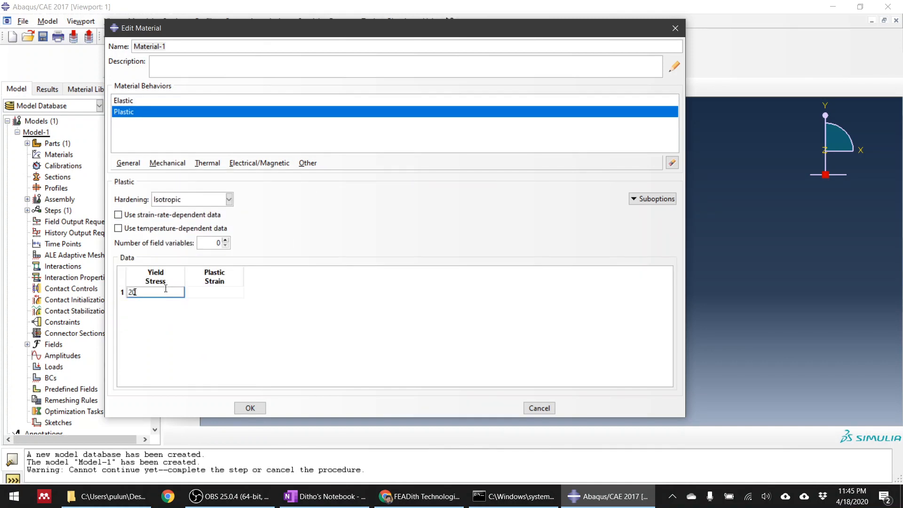
key("Tab")
type("0")
key("Tab")
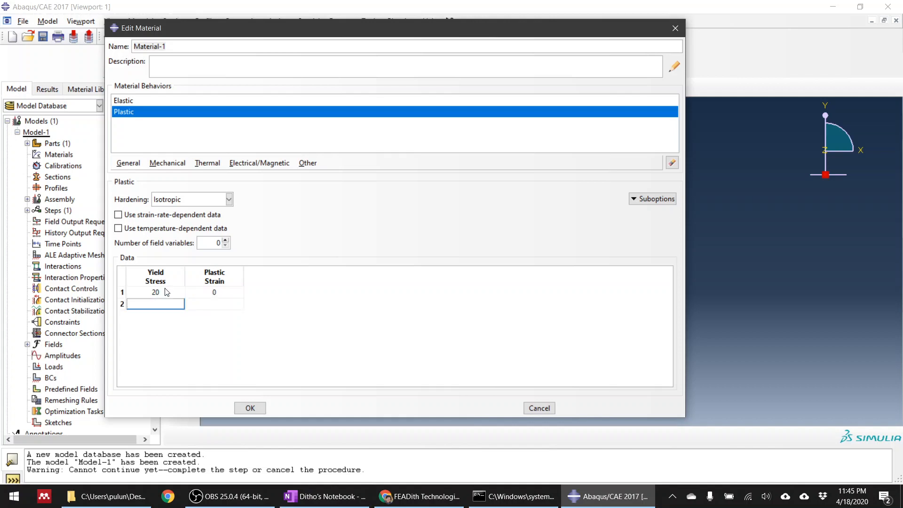
type("25")
key("Tab")
type("0.1")
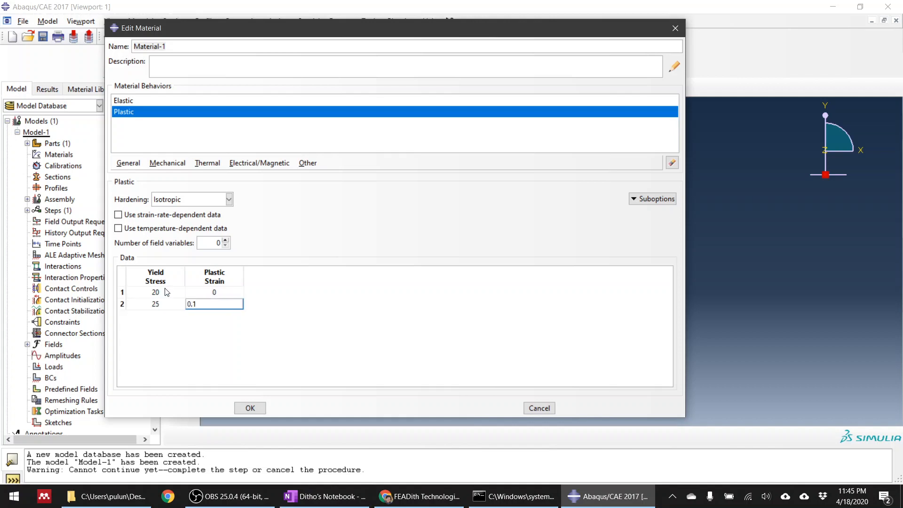
Complete the plastic data with yield stress 30 at strain 0.3 and 31 at 0.5, and compare the table with the OneNote notes.
key("Tab")
type("30")
key("Tab")
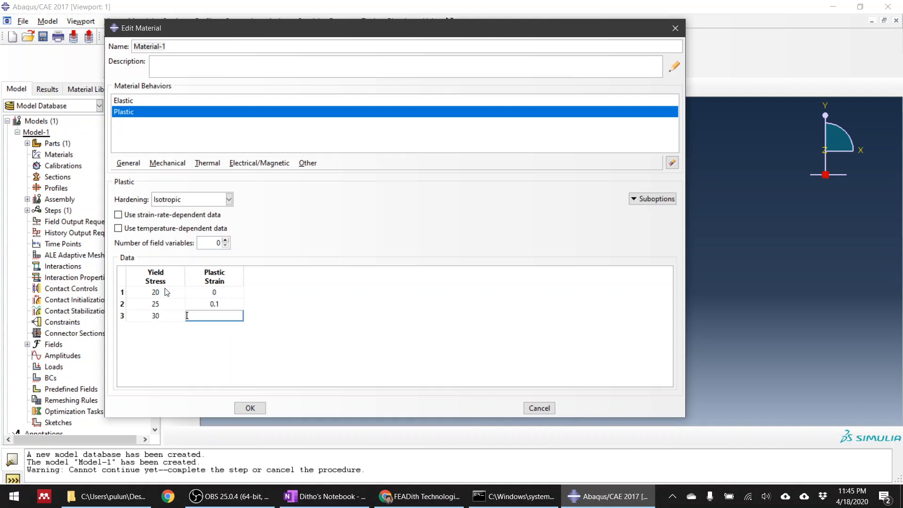
type("0.3")
key("Tab")
type("31")
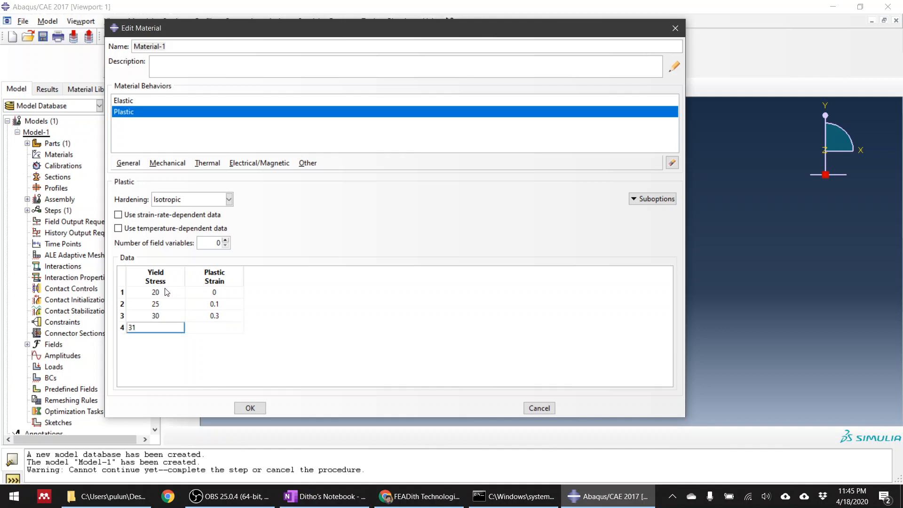
key("Tab")
type("0.5")
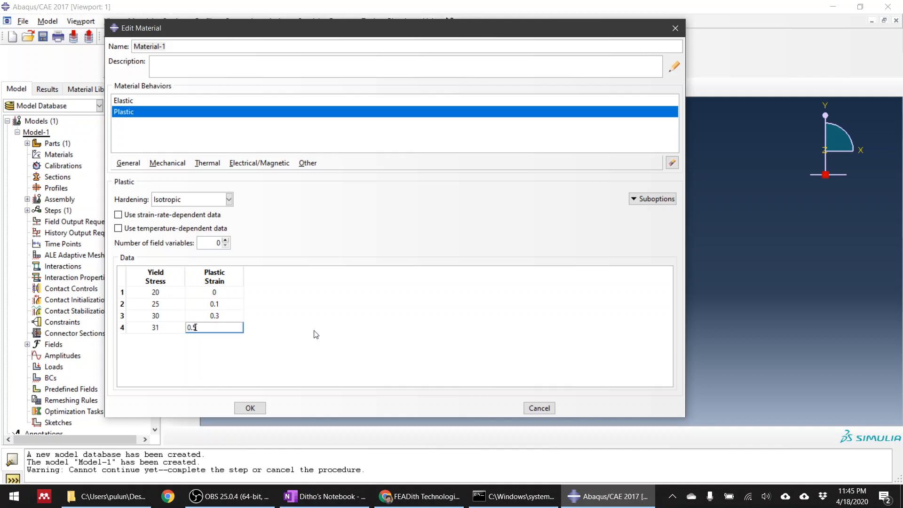
key("Return")
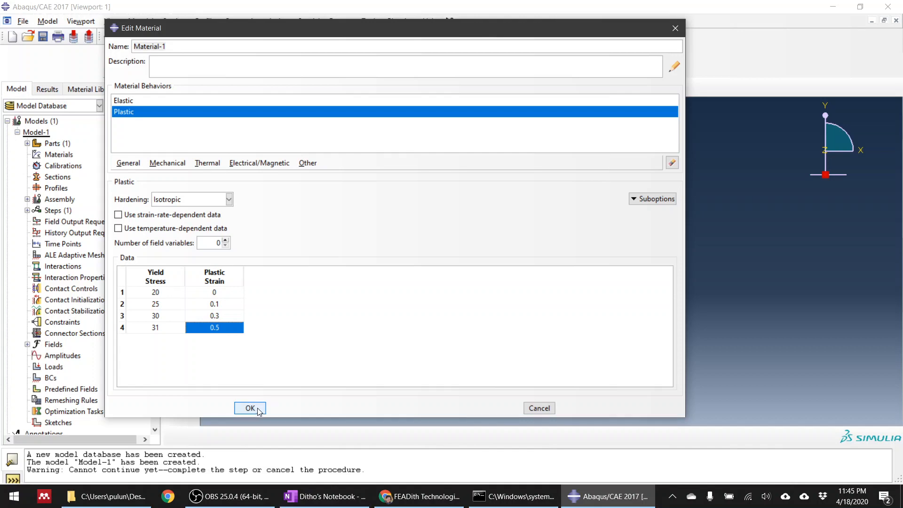
left_click(421, 500)
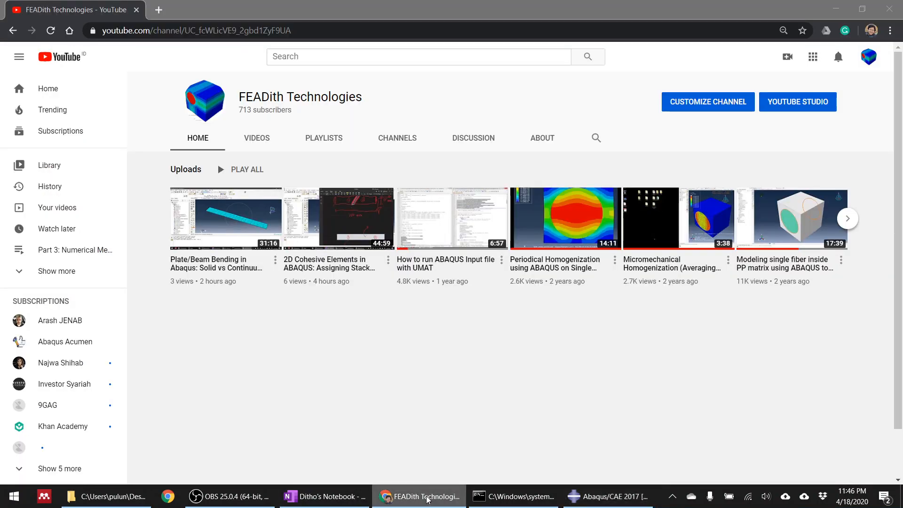
left_click(420, 501)
left_click(342, 502)
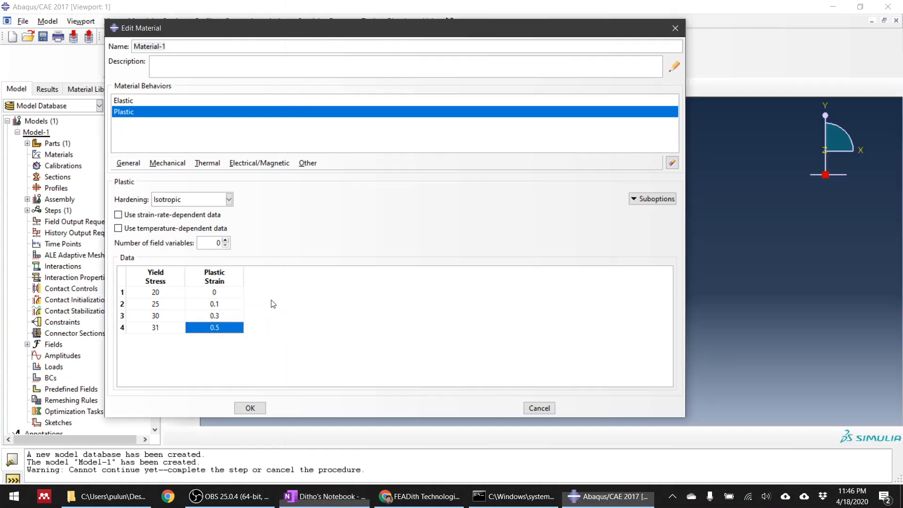
left_click(263, 315)
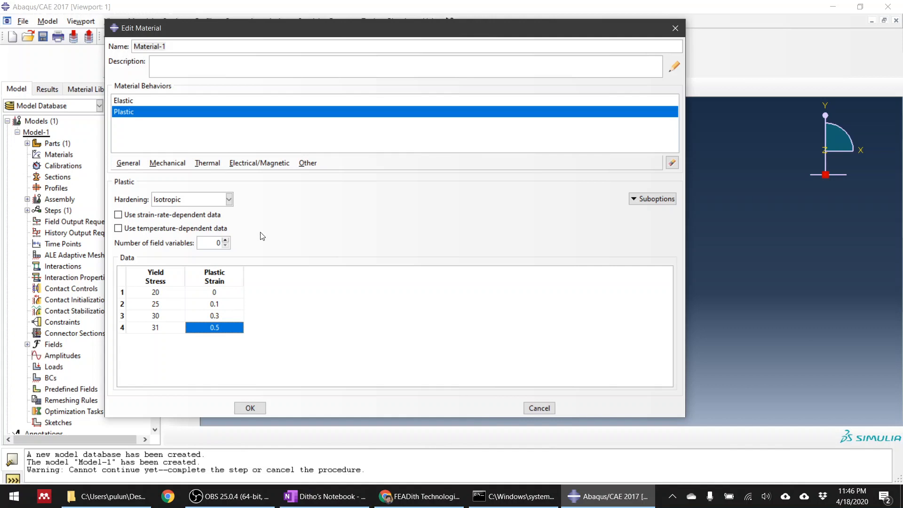
Add a Ductile Damage behavior for ductile metals to the material and start its fracture strain entry.
left_click(168, 163)
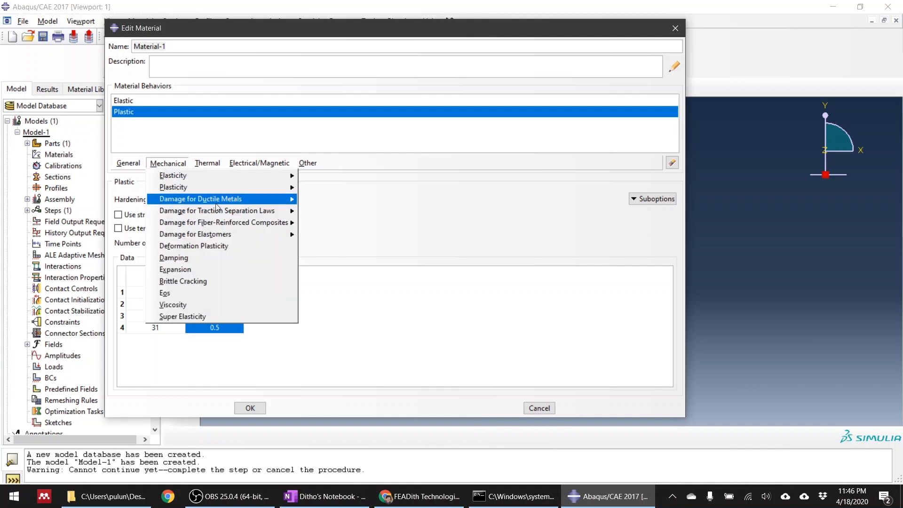
mouse_move(226, 202)
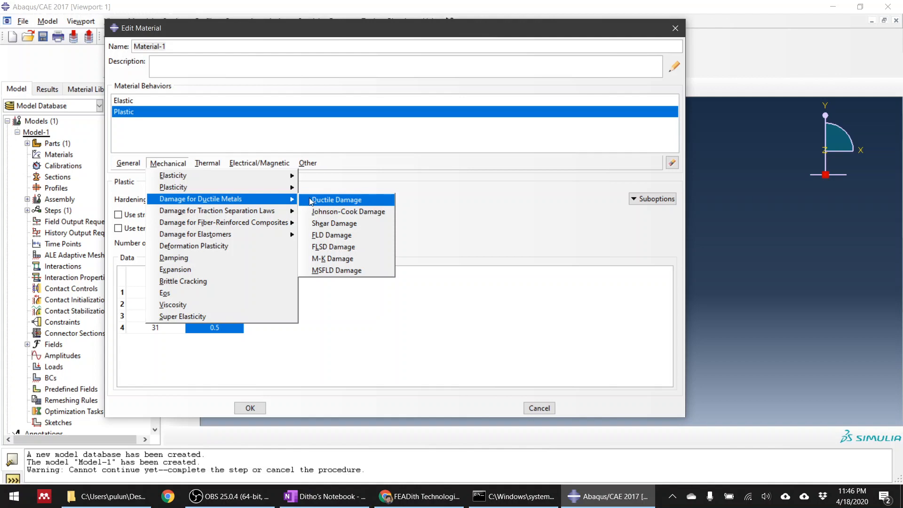
left_click(325, 200)
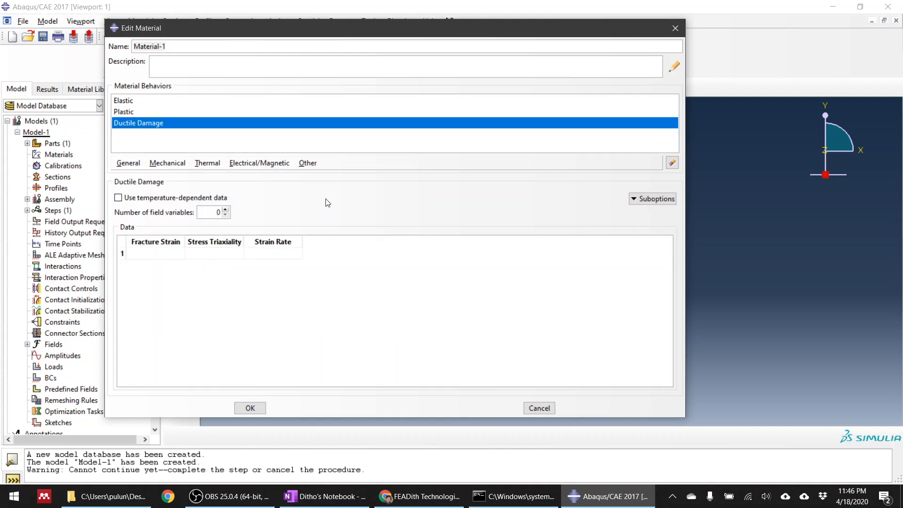
left_click(178, 254)
Switch to OneNote and sketch stress-strain axes on a blank area, labelling the vertical axis σ and the horizontal axis ε.
left_click(325, 496)
scroll(462, 263, "down", 10)
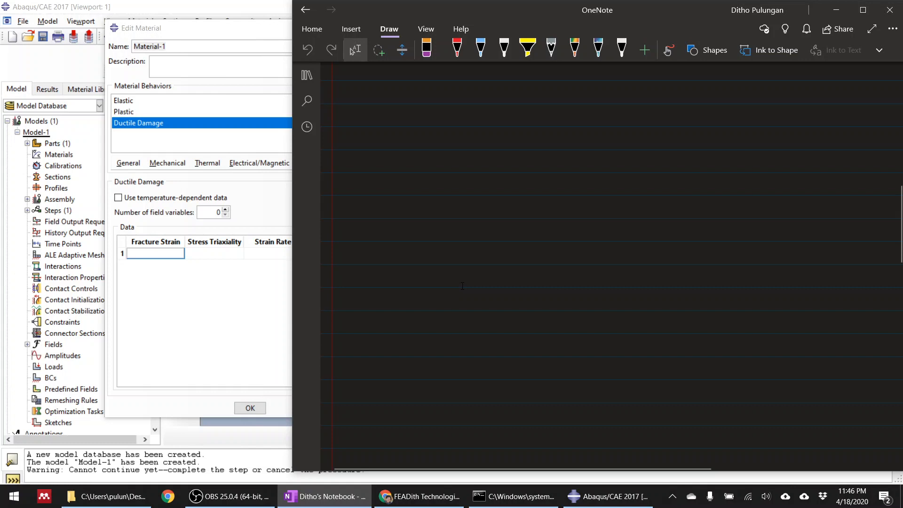
mouse_move(422, 183)
left_mouse_down()
mouse_move(423, 344)
mouse_move(656, 343)
mouse_move(650, 369)
mouse_move(427, 181)
mouse_move(414, 204)
left_mouse_up()
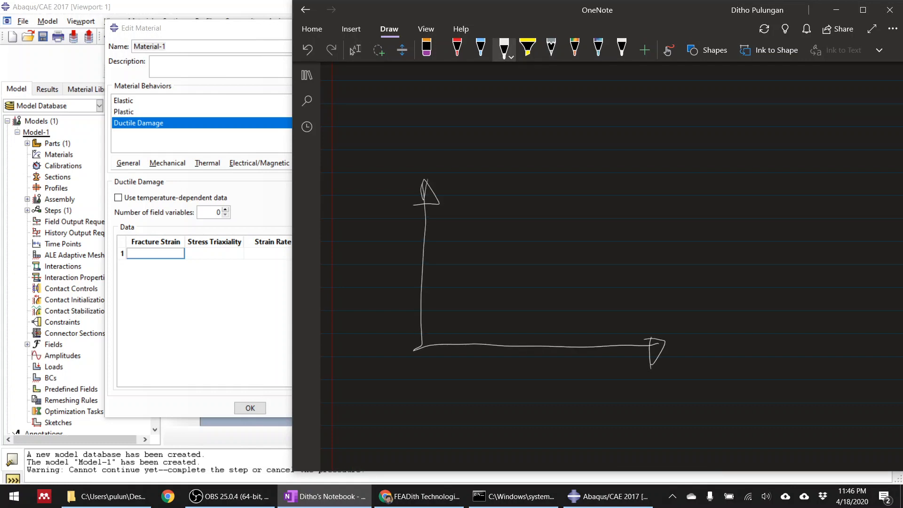
mouse_move(378, 157)
left_mouse_down()
mouse_move(367, 183)
mouse_move(377, 207)
left_mouse_up()
mouse_move(701, 352)
left_mouse_down()
mouse_move(694, 376)
mouse_move(707, 366)
left_mouse_up()
mouse_move(387, 192)
left_mouse_down()
mouse_move(375, 184)
mouse_move(371, 195)
left_mouse_up()
Draw the stress-strain curve ending just past its peak, erase its vertical drop, and add an unloading line from the peak to the strain axis.
mouse_move(423, 346)
left_mouse_down()
mouse_move(464, 262)
mouse_move(498, 221)
mouse_move(583, 183)
mouse_move(604, 199)
mouse_move(604, 338)
left_mouse_up()
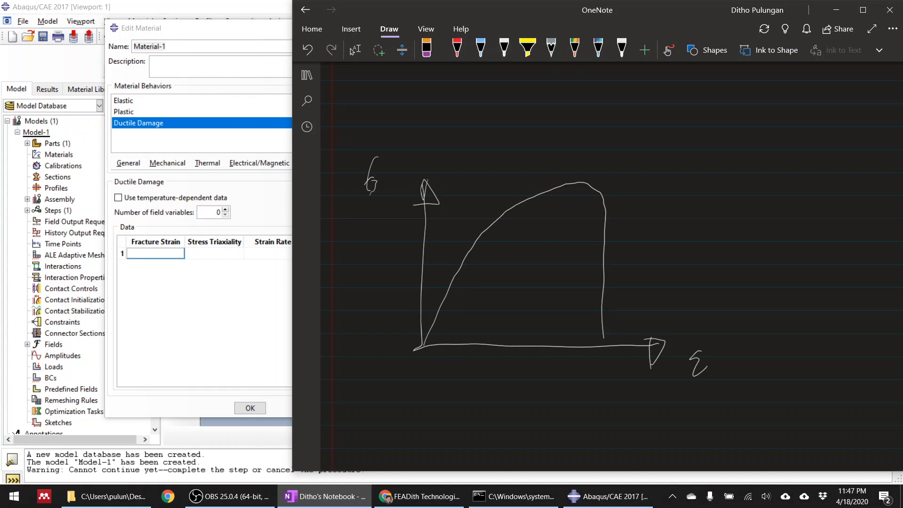
left_click_drag(604, 202, 603, 339)
left_click(505, 47)
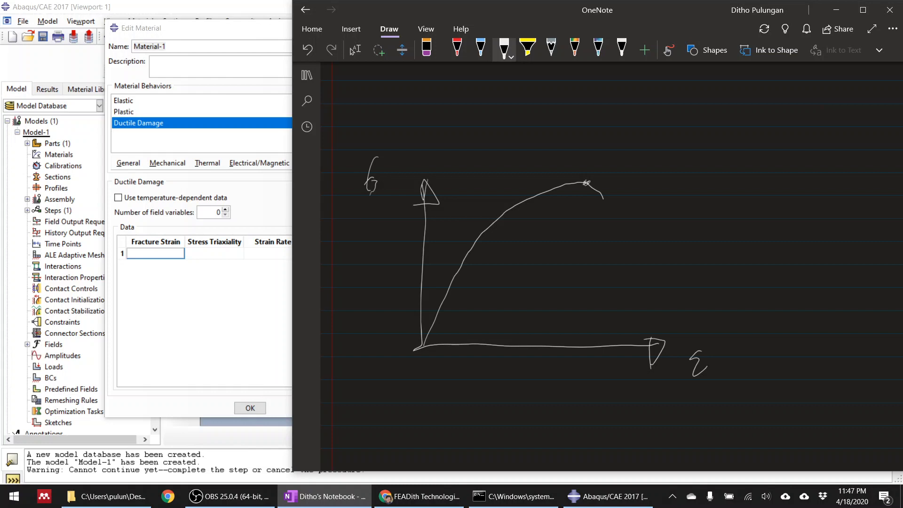
left_click_drag(585, 184, 499, 345)
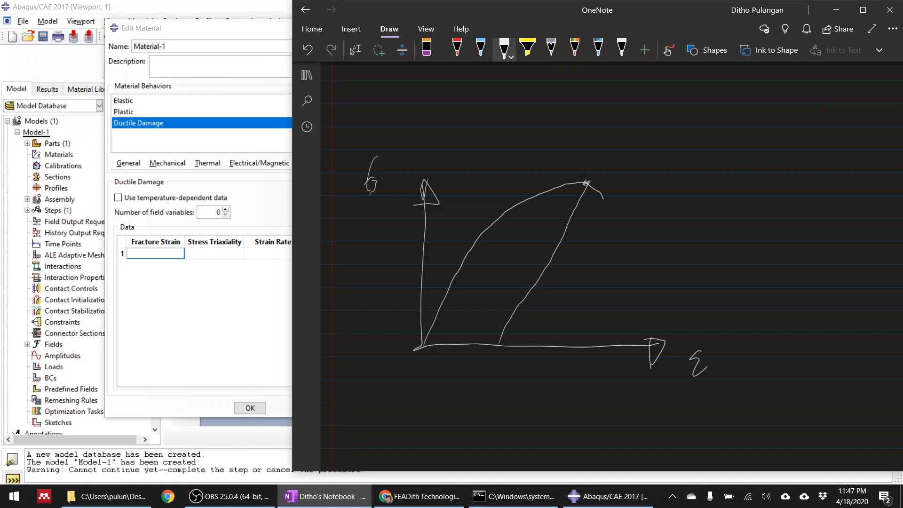
Mark the plastic, elastic and total strain spans below the strain axis and label each with its ε symbol.
left_click_drag(425, 367, 501, 371)
mouse_move(449, 394)
left_mouse_down()
mouse_move(450, 410)
mouse_move(457, 384)
left_mouse_up()
mouse_move(502, 367)
left_mouse_down()
mouse_move(582, 366)
mouse_move(586, 379)
left_mouse_up()
mouse_move(536, 401)
left_mouse_down()
mouse_move(543, 392)
mouse_move(542, 411)
mouse_move(553, 392)
left_mouse_up()
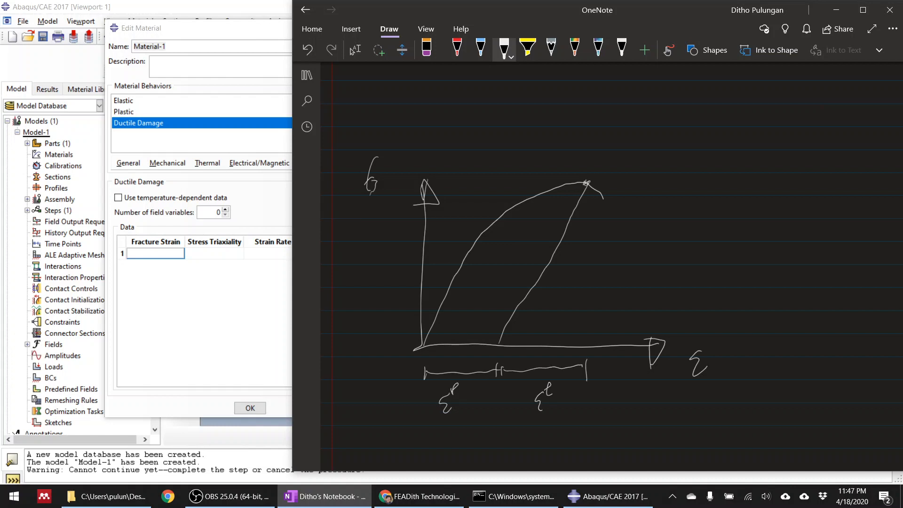
mouse_move(419, 434)
left_mouse_down()
mouse_move(420, 454)
mouse_move(591, 440)
mouse_move(590, 448)
left_mouse_up()
mouse_move(493, 425)
left_mouse_down()
mouse_move(495, 438)
mouse_move(506, 433)
left_mouse_up()
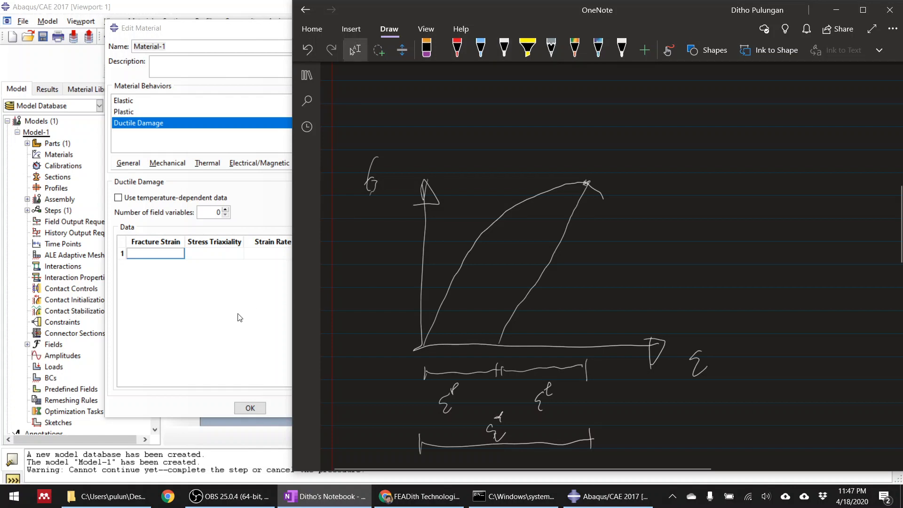
Return to the OneNote sketch and draw a dashed vertical line from the curve's peak to the strain axis.
left_click(160, 255)
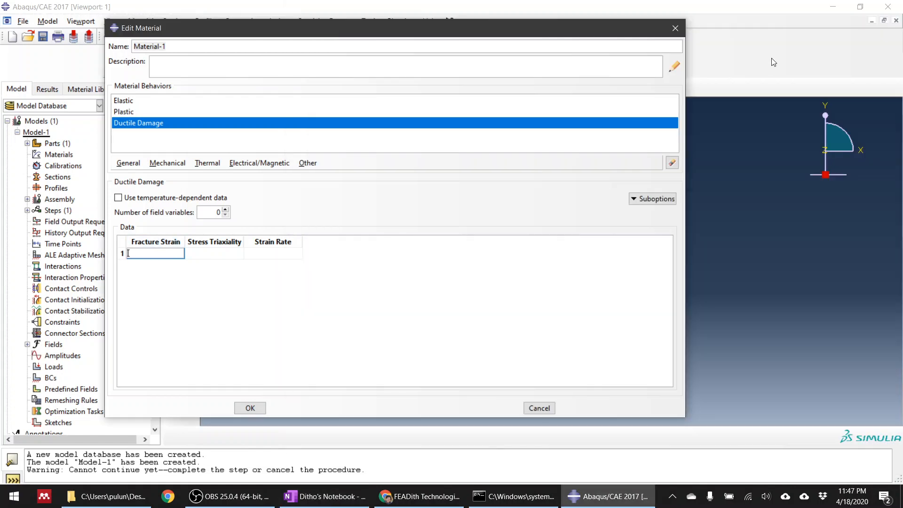
left_click(784, 46)
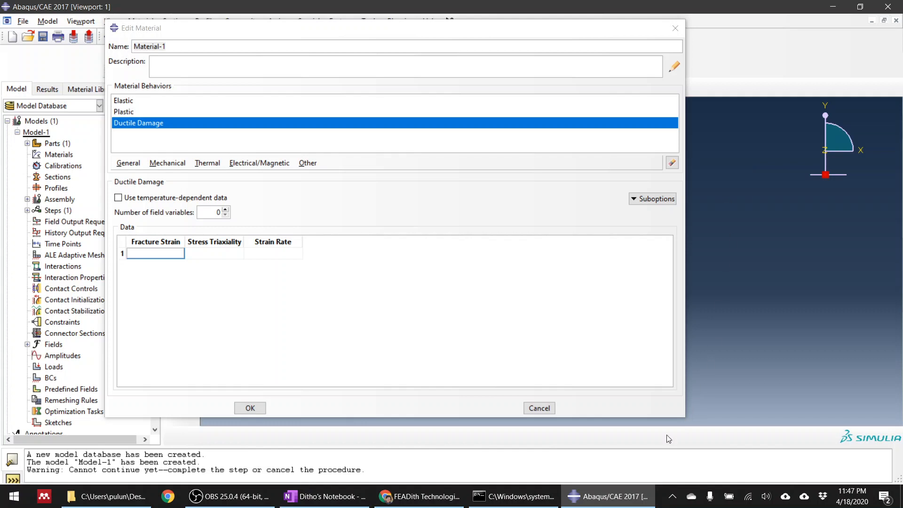
left_click(330, 500)
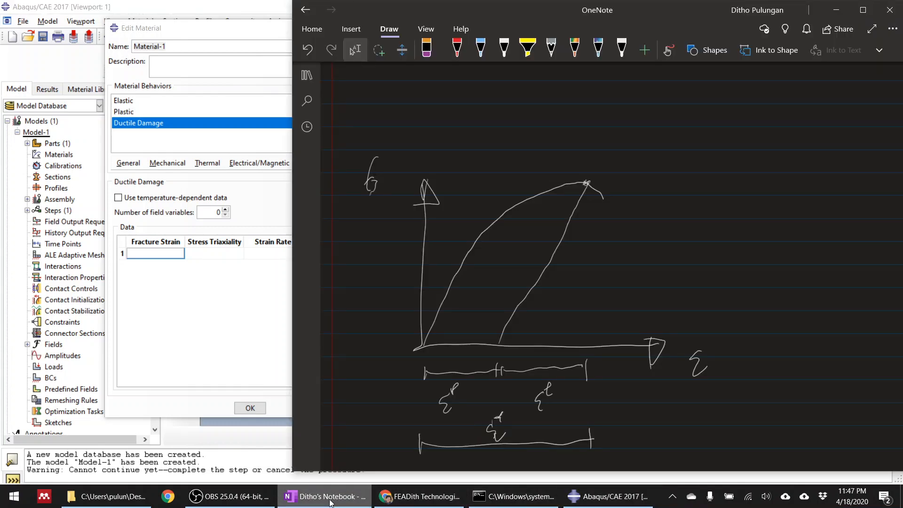
left_click(593, 247)
left_click_drag(592, 260, 591, 276)
left_click_drag(591, 286, 590, 291)
left_click_drag(590, 299, 590, 304)
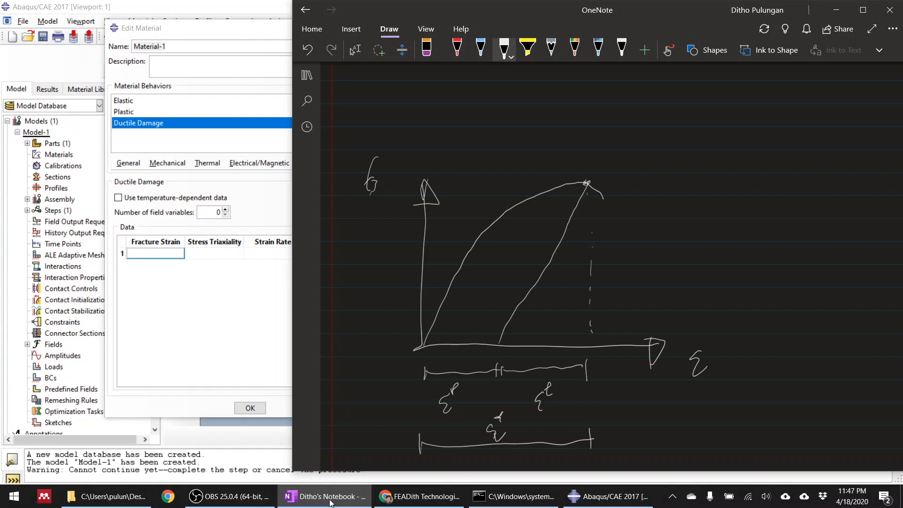
Write the circled strain value 0,3 below the dashed line and retrace the unloading line from the peak.
left_click_drag(591, 395, 605, 412)
mouse_move(598, 377)
left_mouse_down()
mouse_move(628, 379)
mouse_move(599, 375)
left_mouse_up()
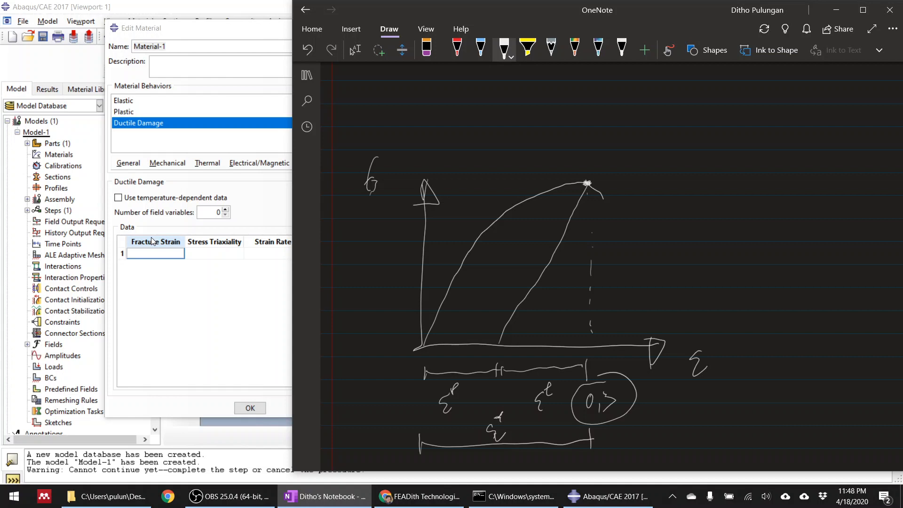
left_click_drag(588, 184, 500, 347)
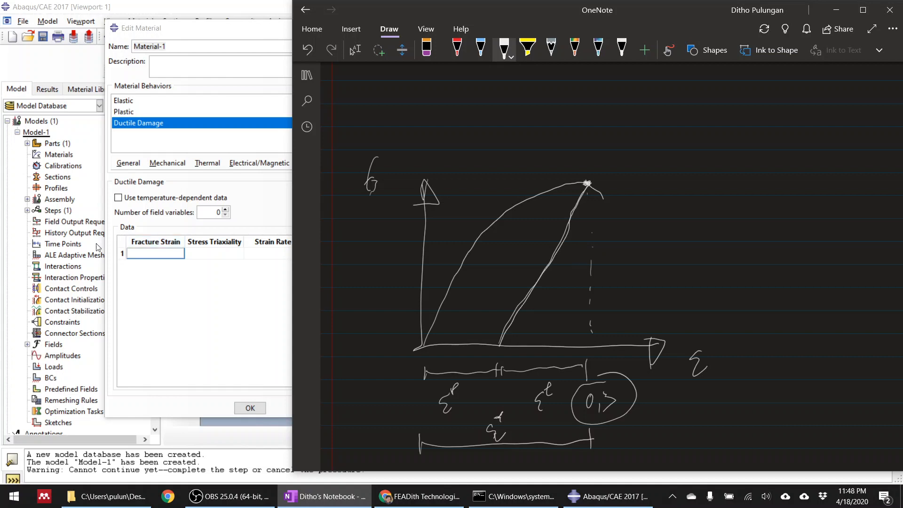
Check the ductile damage values in the notes, return to Abaqus/CAE and set the fracture strain to 0.05.
left_click(355, 50)
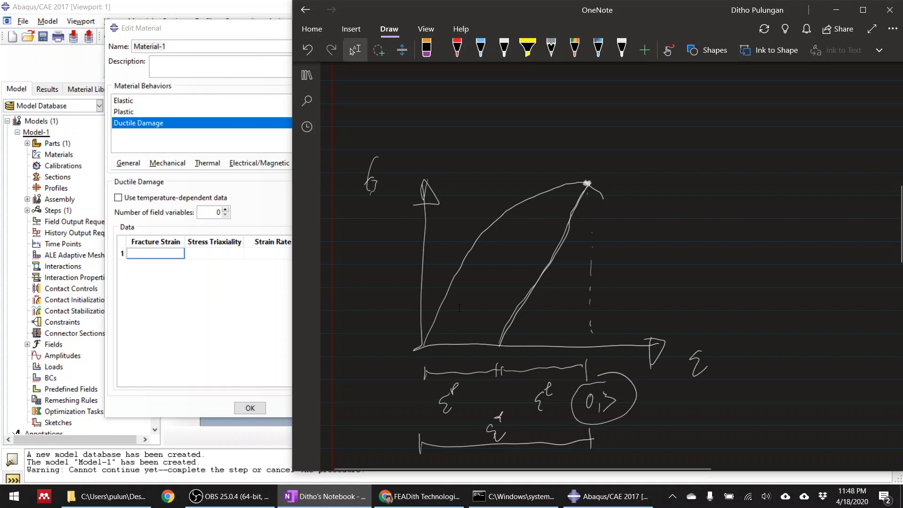
scroll(587, 274, "up", 10)
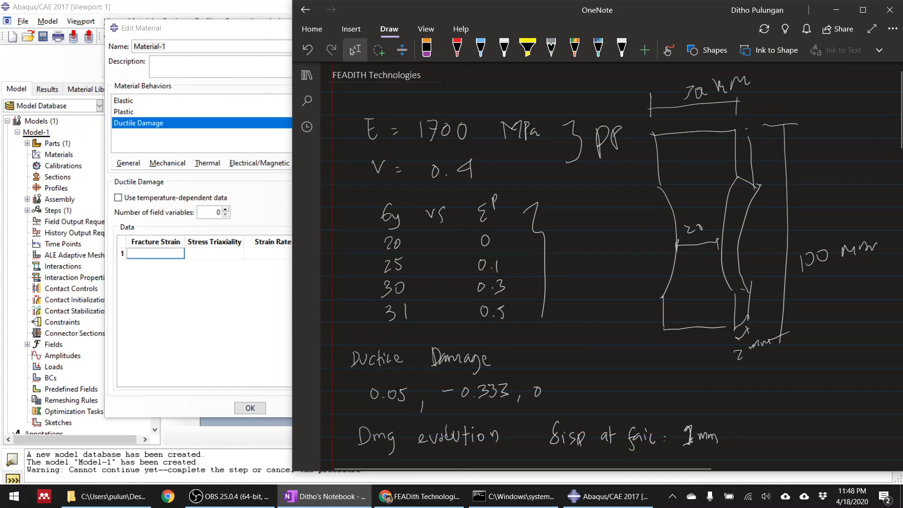
scroll(400, 387, "down", 4)
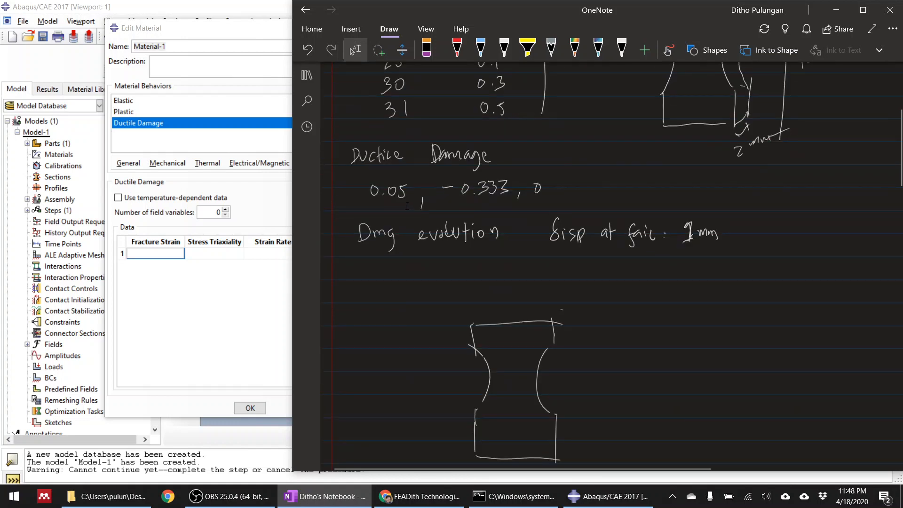
left_click(165, 254)
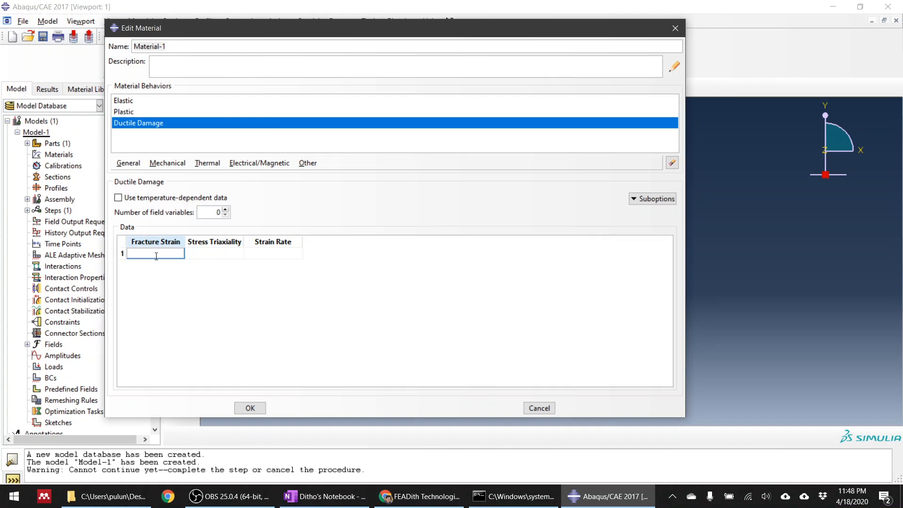
type("0.05")
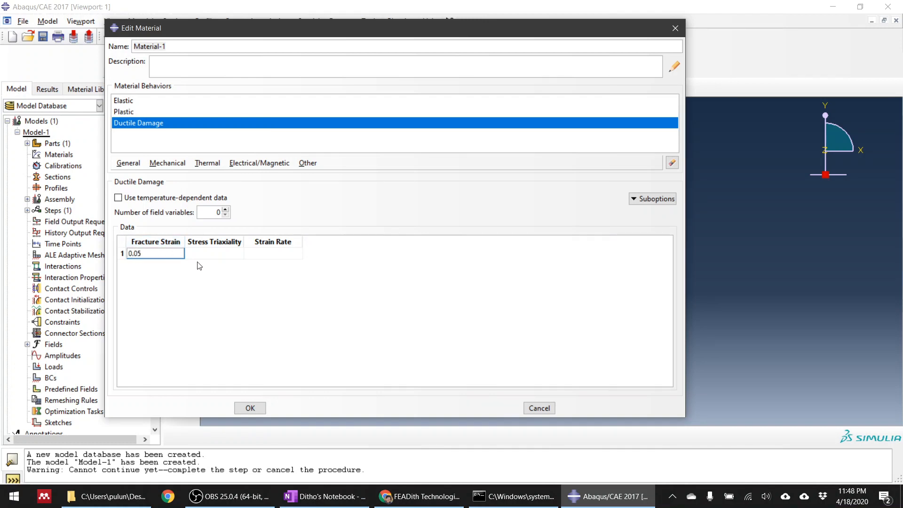
left_click(210, 255)
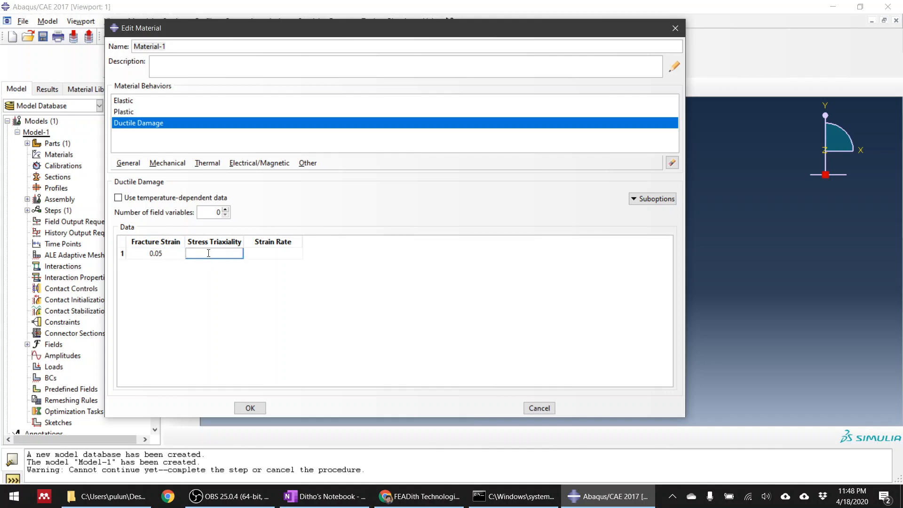
Switch to OneNote and draw a rectangular specimen beside the pasted image, with tension arrows pointing away from both ends.
left_click(414, 498)
left_click(348, 503)
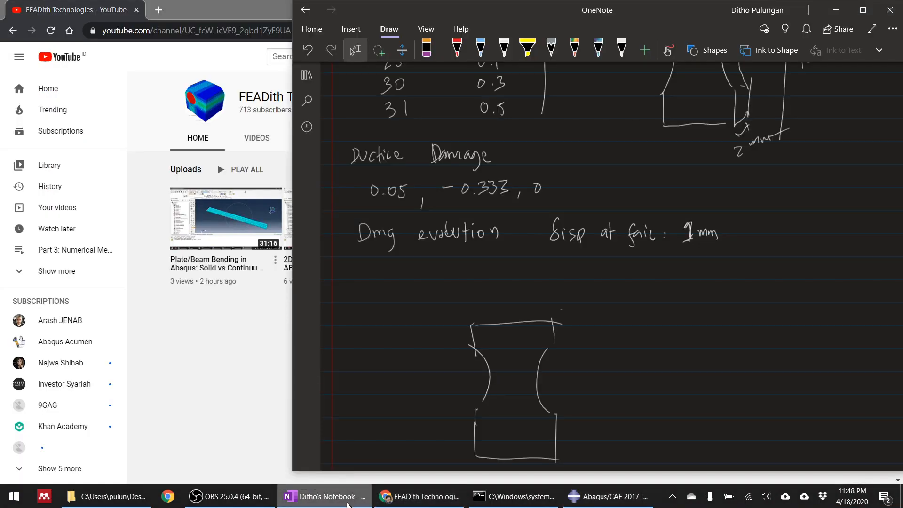
scroll(604, 260, "down", 7)
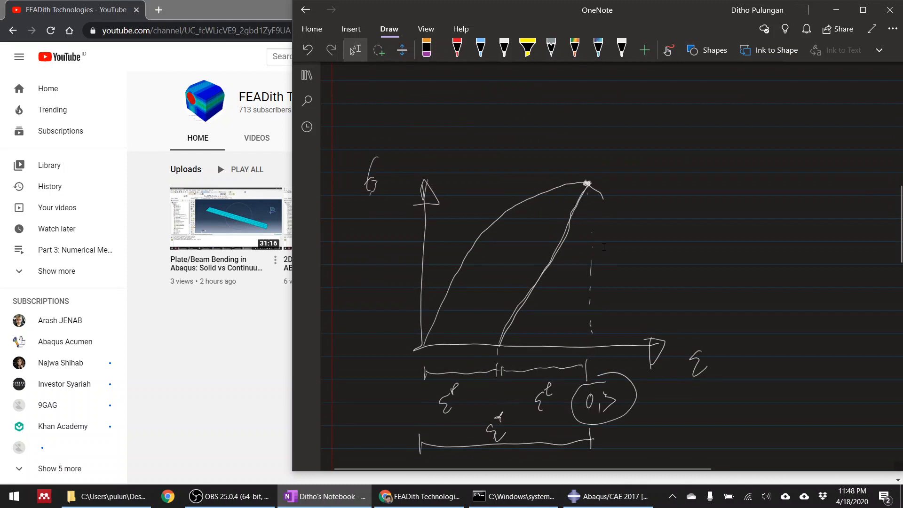
scroll(604, 261, "down", 4)
left_click(504, 49)
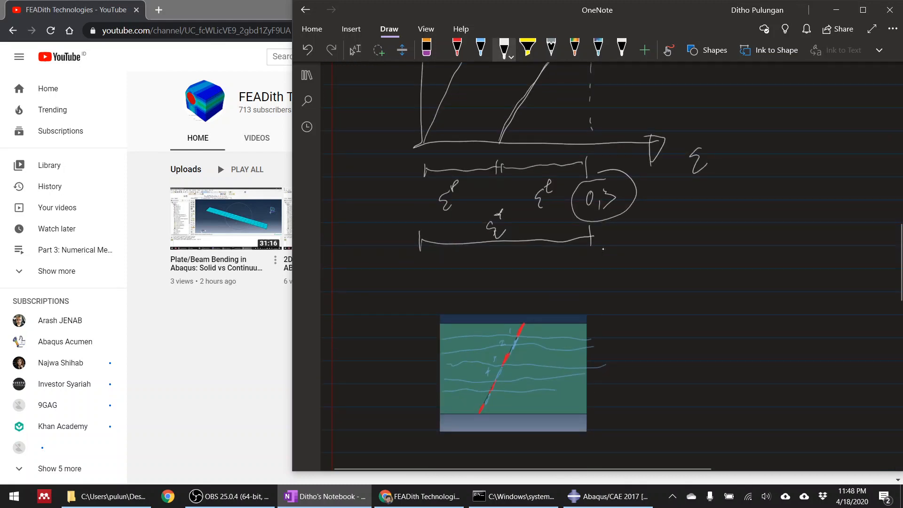
mouse_move(707, 256)
left_mouse_down()
mouse_move(712, 348)
mouse_move(766, 348)
left_mouse_up()
left_click_drag(761, 248, 758, 349)
left_click_drag(707, 260, 762, 250)
mouse_move(732, 250)
left_mouse_down()
mouse_move(731, 213)
mouse_move(735, 220)
left_mouse_up()
left_click_drag(733, 362, 731, 412)
left_click_drag(722, 390, 738, 389)
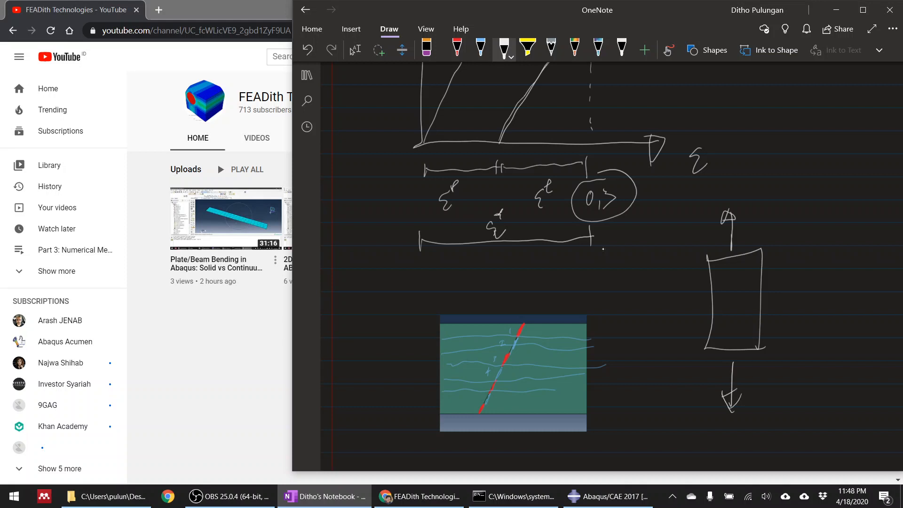
Write η = -1/3 beside the rectangular specimen and draw a frame around it.
mouse_move(785, 294)
left_mouse_down()
mouse_move(803, 282)
mouse_move(796, 324)
left_mouse_up()
left_click_drag(837, 295, 843, 294)
left_click_drag(862, 268, 852, 321)
mouse_move(795, 240)
left_mouse_down()
mouse_move(867, 358)
mouse_move(887, 347)
left_mouse_up()
left_click_drag(893, 229, 861, 365)
left_click_drag(784, 239, 897, 238)
Write the triaxiality definition η = -p/q below the loaded specimen sketch.
scroll(596, 249, "down", 5)
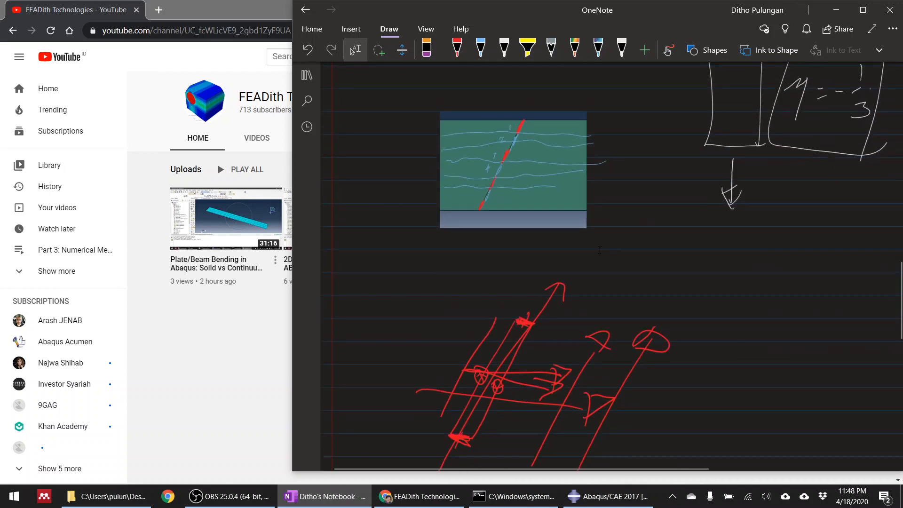
left_click_drag(681, 258, 686, 303)
left_click_drag(721, 278, 733, 277)
left_click_drag(726, 286, 734, 285)
mouse_move(778, 242)
left_mouse_down()
mouse_move(766, 264)
mouse_move(795, 273)
left_mouse_up()
left_click_drag(783, 293, 800, 303)
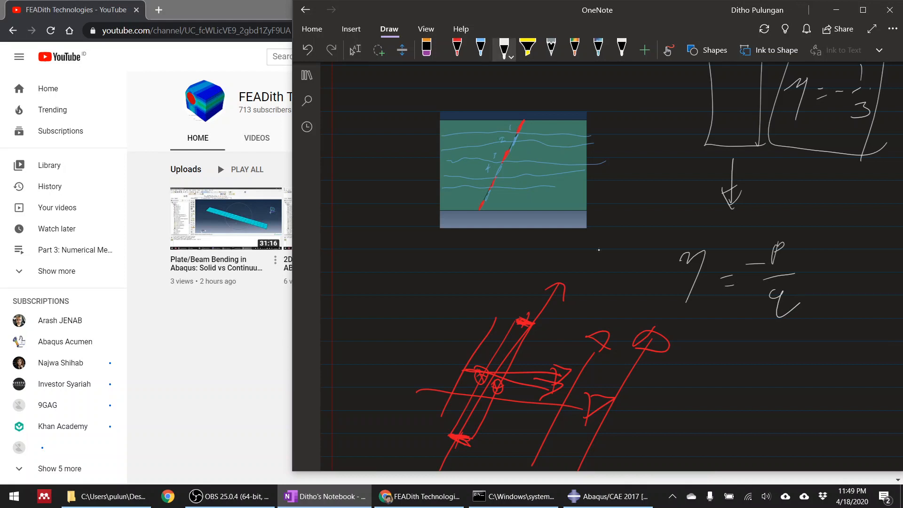
Write the stress tensor σ as a 3×3 matrix with a as first entry and zeros elsewhere, and box the a.
left_click_drag(673, 369, 659, 386)
mouse_move(707, 344)
left_mouse_down()
mouse_move(707, 408)
mouse_move(726, 421)
left_mouse_up()
mouse_move(733, 354)
left_mouse_down()
mouse_move(735, 364)
mouse_move(766, 353)
mouse_move(796, 361)
left_mouse_up()
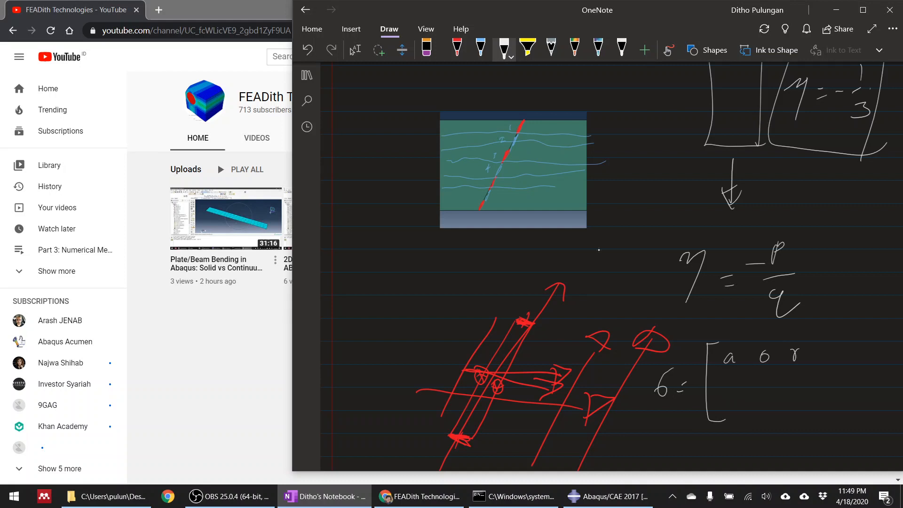
left_click_drag(738, 384, 793, 386)
mouse_move(737, 407)
left_mouse_down()
mouse_move(737, 415)
mouse_move(767, 407)
left_mouse_up()
left_click_drag(788, 406, 787, 415)
left_click_drag(815, 335, 833, 393)
left_click_drag(816, 423, 828, 421)
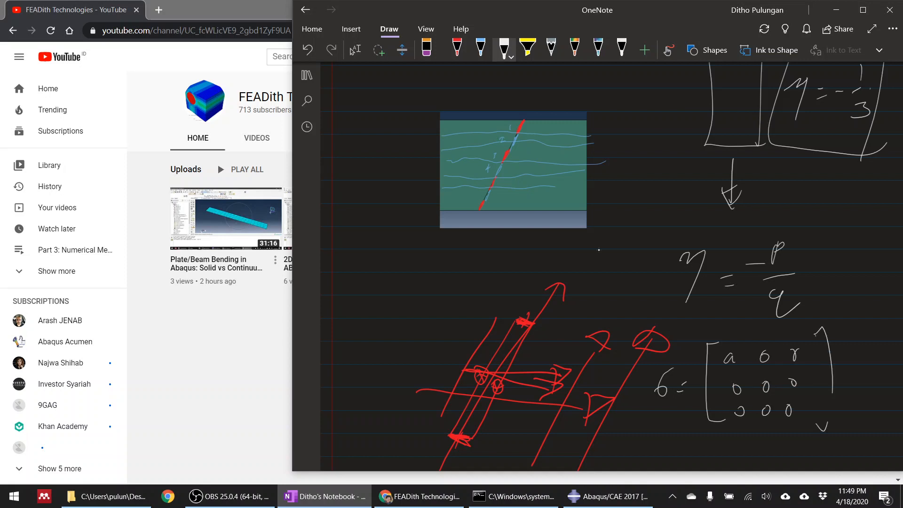
left_click_drag(833, 386, 833, 428)
mouse_move(722, 371)
left_mouse_down()
mouse_move(745, 370)
mouse_move(719, 346)
mouse_move(720, 369)
left_mouse_up()
left_click_drag(799, 348, 801, 350)
Write the sum p = σ11 + σ22 + σ33 below the stress matrix.
scroll(599, 250, "down", 3)
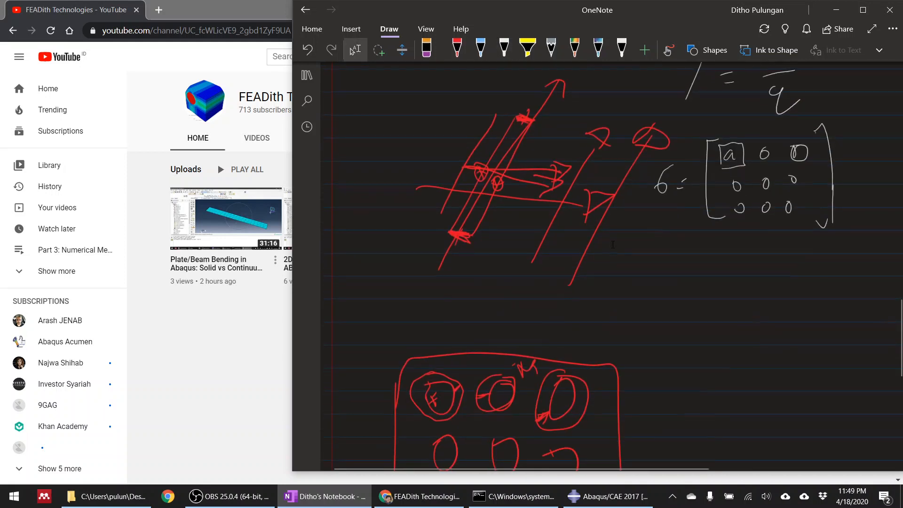
mouse_move(684, 273)
left_mouse_down()
mouse_move(685, 281)
mouse_move(735, 281)
mouse_move(732, 294)
left_mouse_up()
left_click(504, 47)
mouse_move(767, 260)
left_mouse_down()
mouse_move(755, 280)
mouse_move(786, 286)
left_mouse_up()
left_click_drag(781, 280, 823, 286)
mouse_move(827, 275)
left_mouse_down()
mouse_move(832, 288)
mouse_move(851, 277)
left_mouse_up()
mouse_move(868, 267)
left_mouse_down()
mouse_move(862, 280)
mouse_move(890, 294)
left_mouse_up()
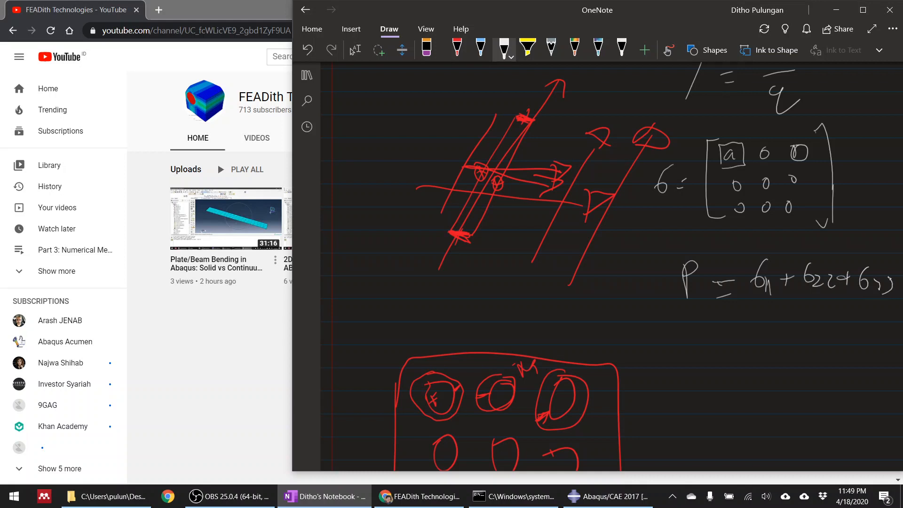
Divide the stress sum by 3 with a leading minus sign and write -a/3 below it.
left_click_drag(763, 306, 884, 299)
mouse_move(817, 319)
left_mouse_down()
mouse_move(827, 326)
mouse_move(816, 332)
left_mouse_up()
left_click_drag(739, 305, 753, 301)
mouse_move(769, 372)
left_mouse_down()
mouse_move(823, 374)
mouse_move(803, 411)
left_mouse_up()
left_click(355, 49)
scroll(669, 244, "down", 4)
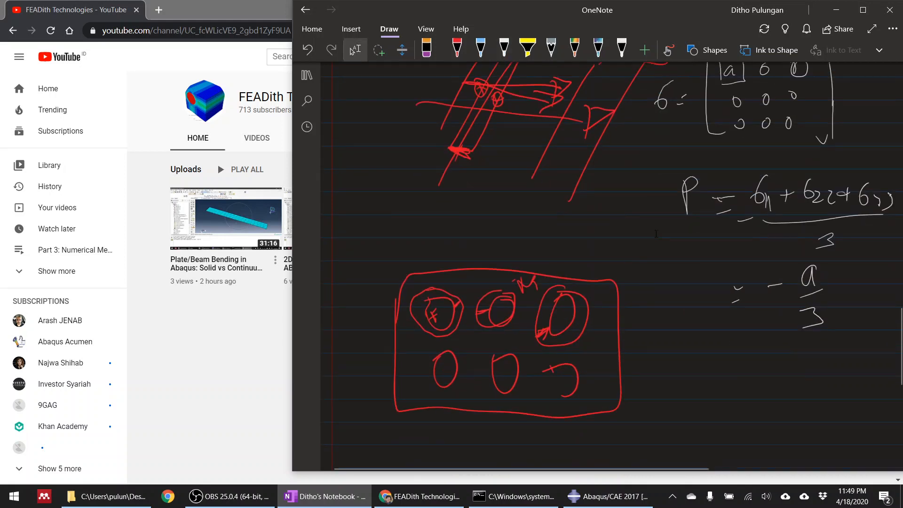
scroll(669, 244, "up", 4)
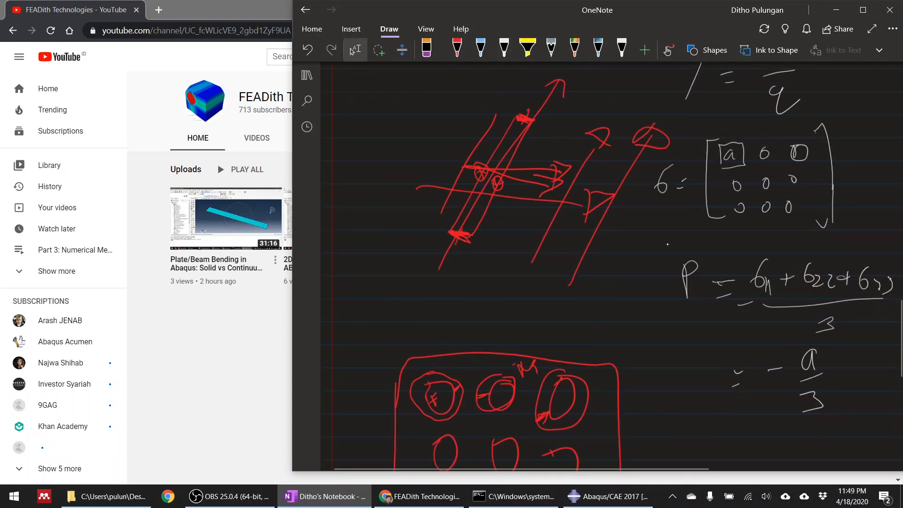
Change the minus signs in both p expressions to plus and write q = a below them.
left_click(505, 47)
left_click(355, 49)
scroll(691, 216, "down", 4)
left_click_drag(716, 248, 723, 294)
left_click_drag(747, 272, 756, 268)
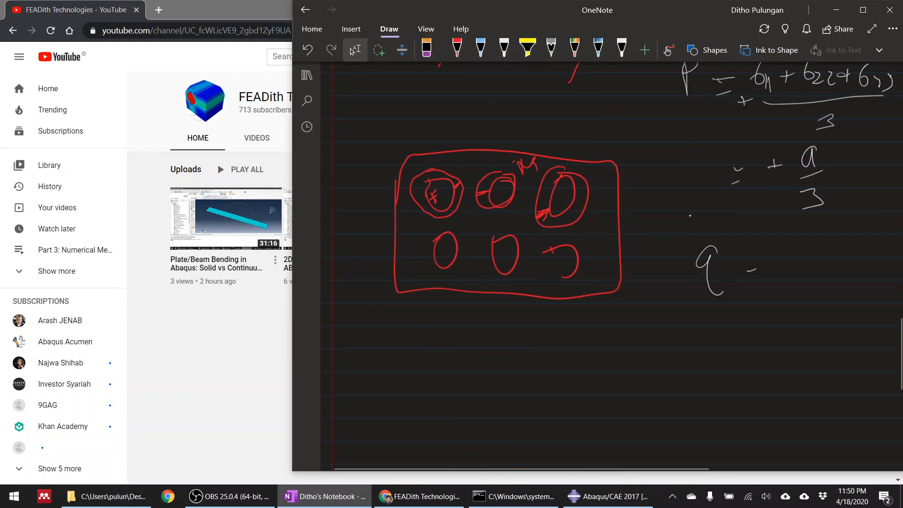
scroll(691, 216, "up", 4)
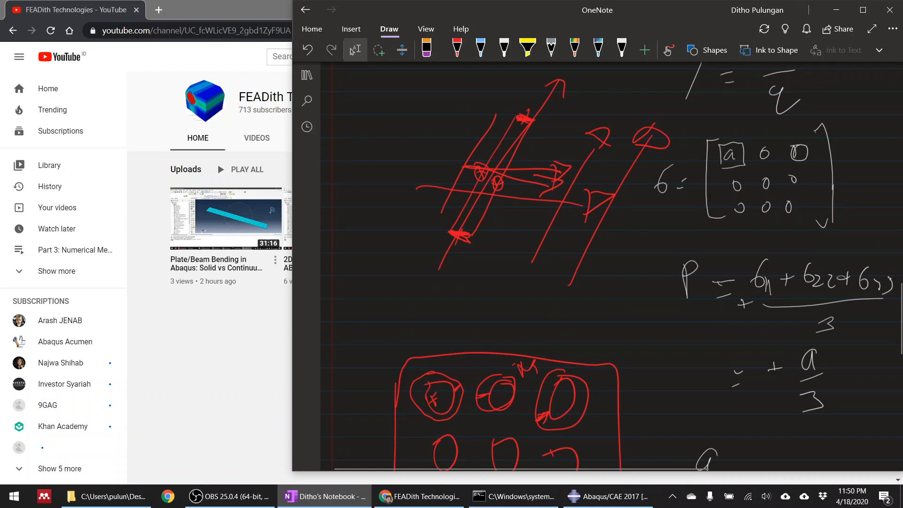
scroll(733, 160, "down", 4)
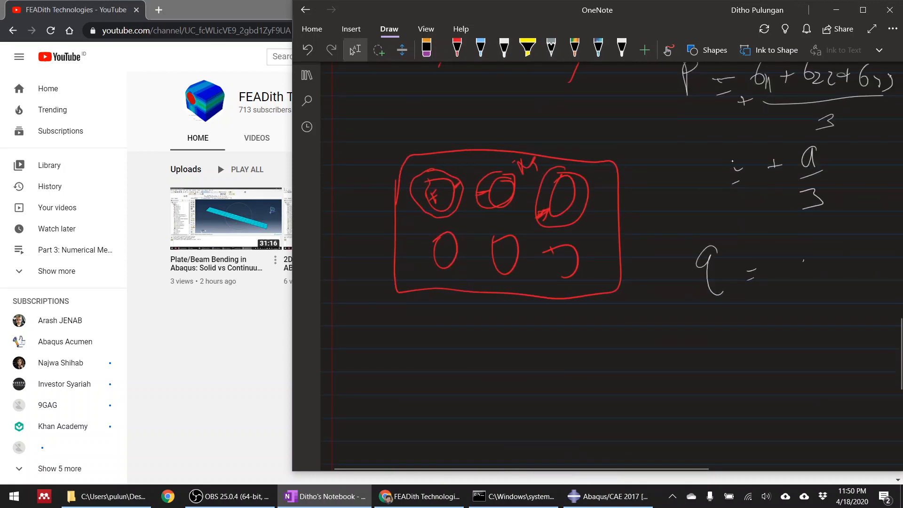
left_click_drag(805, 259, 811, 281)
Write η = -p/q below the q expression, followed by an equals sign.
left_click(505, 47)
mouse_move(676, 350)
left_mouse_down()
mouse_move(688, 341)
mouse_move(681, 404)
left_mouse_up()
left_click_drag(724, 363, 734, 358)
left_click_drag(723, 375, 735, 374)
mouse_move(781, 329)
left_mouse_down()
mouse_move(778, 352)
mouse_move(782, 338)
left_mouse_up()
mouse_move(771, 365)
left_mouse_down()
mouse_move(794, 362)
mouse_move(787, 402)
left_mouse_up()
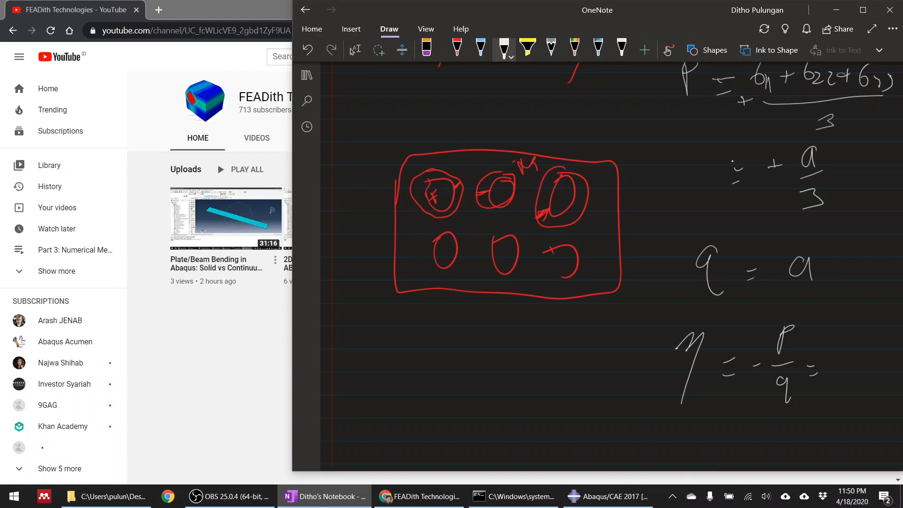
Substitute p and q as -(a/3)/a in the triaxiality equation and write the result -1/3 below.
left_click_drag(831, 350, 841, 345)
left_click_drag(861, 331, 865, 343)
mouse_move(849, 355)
left_mouse_down()
mouse_move(864, 347)
mouse_move(854, 369)
mouse_move(883, 372)
left_mouse_up()
left_click_drag(852, 399, 873, 398)
left_click_drag(816, 437, 823, 434)
mouse_move(821, 444)
left_mouse_down()
mouse_move(852, 429)
mouse_move(874, 431)
left_mouse_up()
left_click_drag(865, 446, 872, 456)
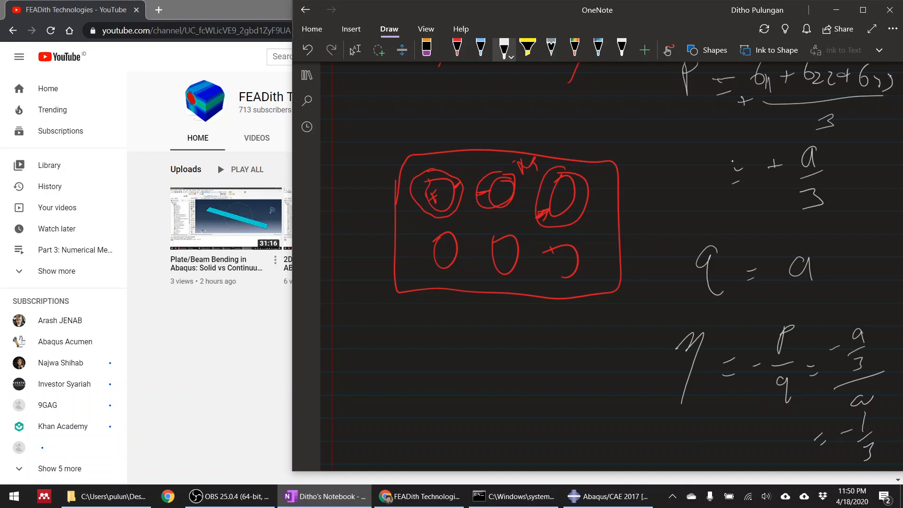
left_click(355, 49)
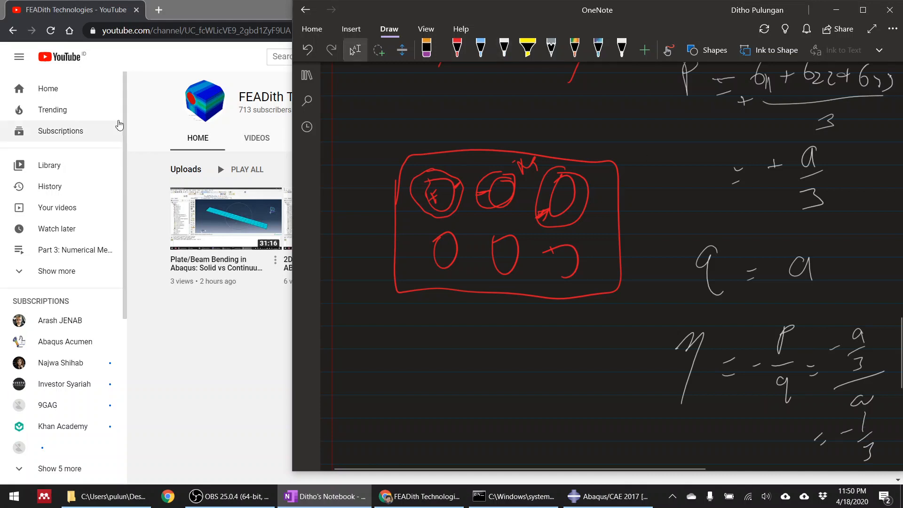
Return to Abaqus/CAE and set the ductile damage stress triaxiality to -0.333 and the strain rate to 0.
left_click(425, 500)
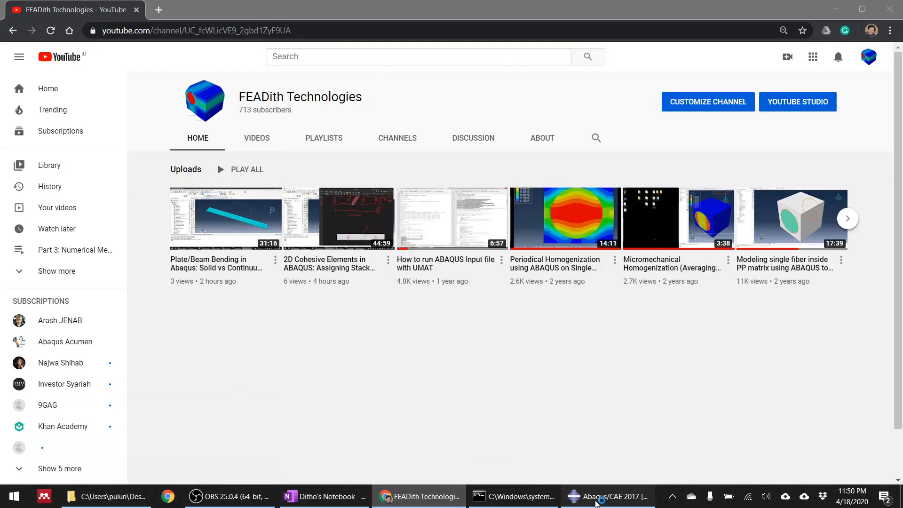
left_click(597, 502)
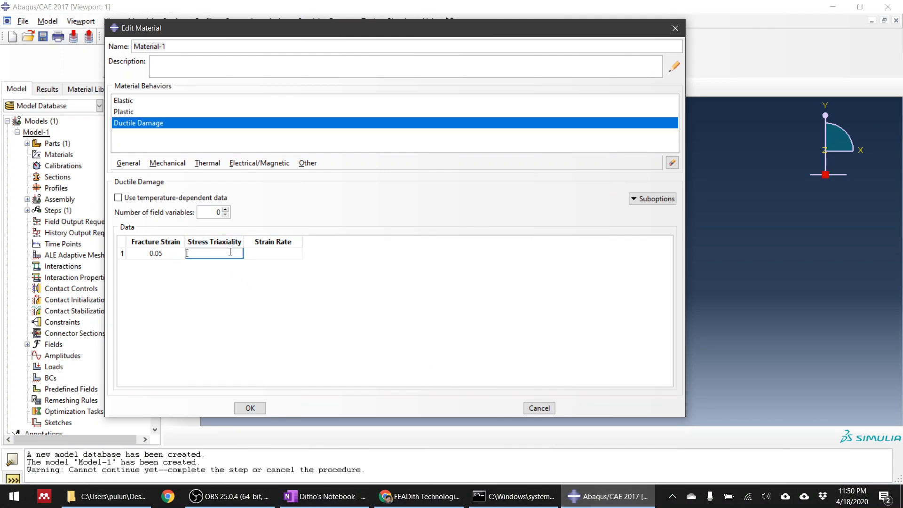
type("-0.333")
left_click(273, 253)
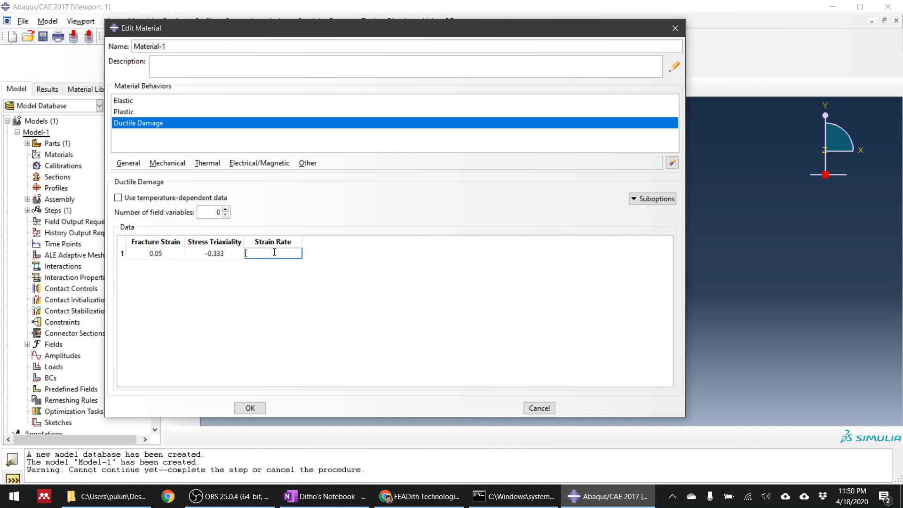
type("0")
key("Return")
Open the Damage Evolution suboption of the ductile damage behavior.
left_click(637, 199)
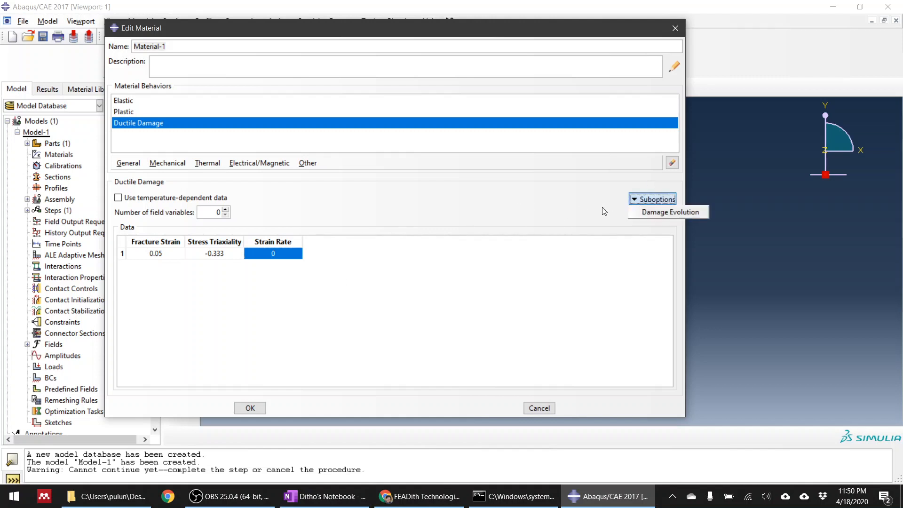
left_click(647, 215)
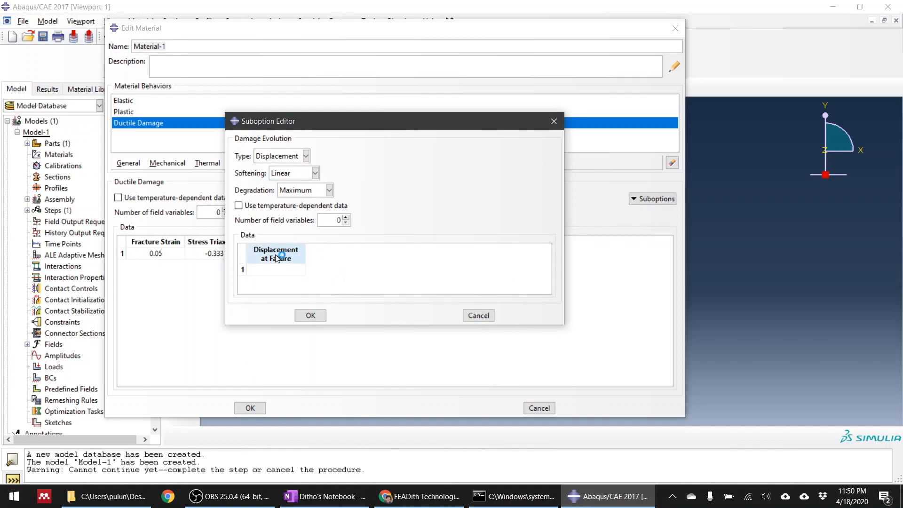
Go back to the OneNote stress-strain sketch and retrace the unloading line from the peak to the strain axis.
left_click(420, 497)
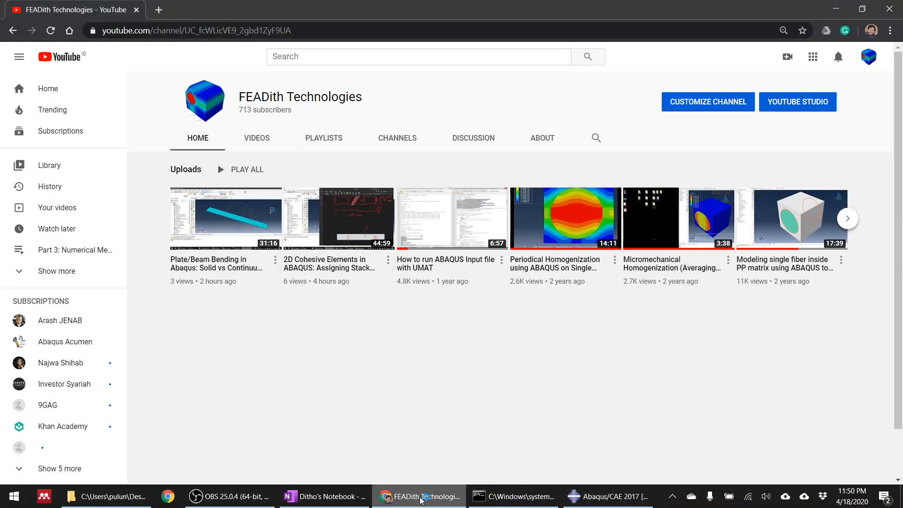
left_click(318, 502)
scroll(521, 322, "down", 10)
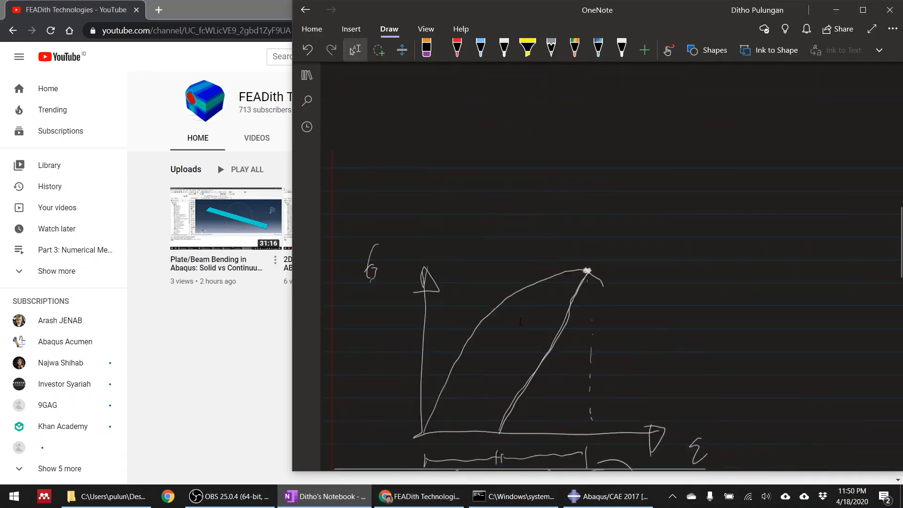
scroll(521, 322, "up", 2)
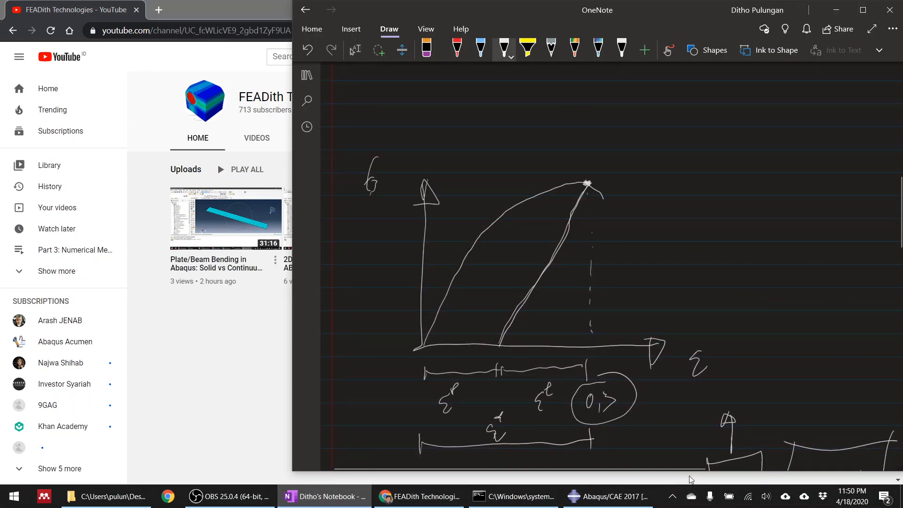
left_click_drag(590, 177, 501, 340)
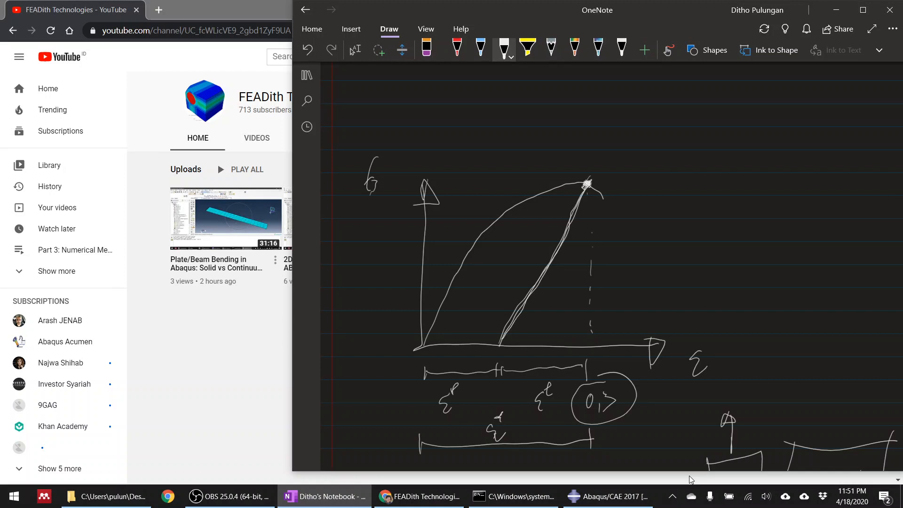
left_click_drag(501, 341, 496, 351)
Draw four descending softening curves of different steepness from the stress-strain curve's peak towards the strain axis.
mouse_move(604, 198)
left_mouse_down()
mouse_move(656, 274)
mouse_move(670, 339)
left_mouse_up()
mouse_move(589, 184)
left_mouse_down()
mouse_move(615, 184)
mouse_move(739, 280)
mouse_move(770, 324)
mouse_move(651, 175)
mouse_move(875, 329)
left_mouse_up()
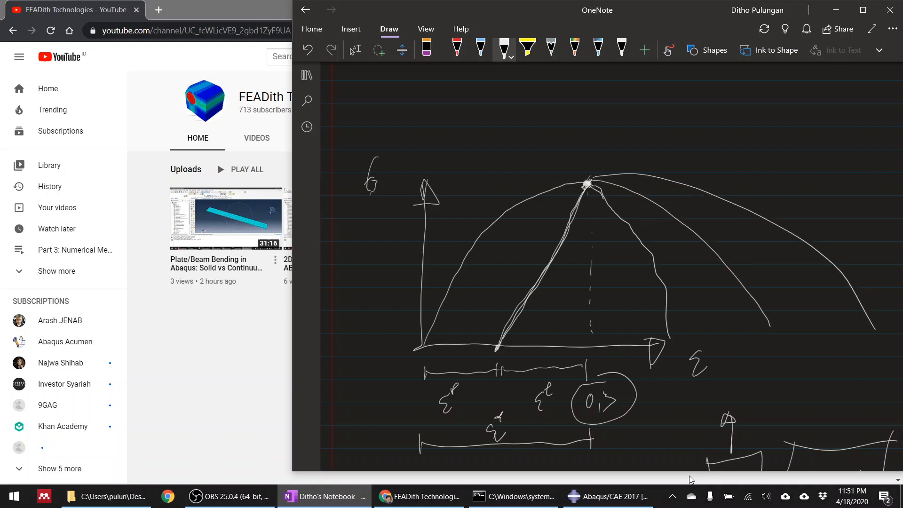
left_click_drag(591, 188, 631, 345)
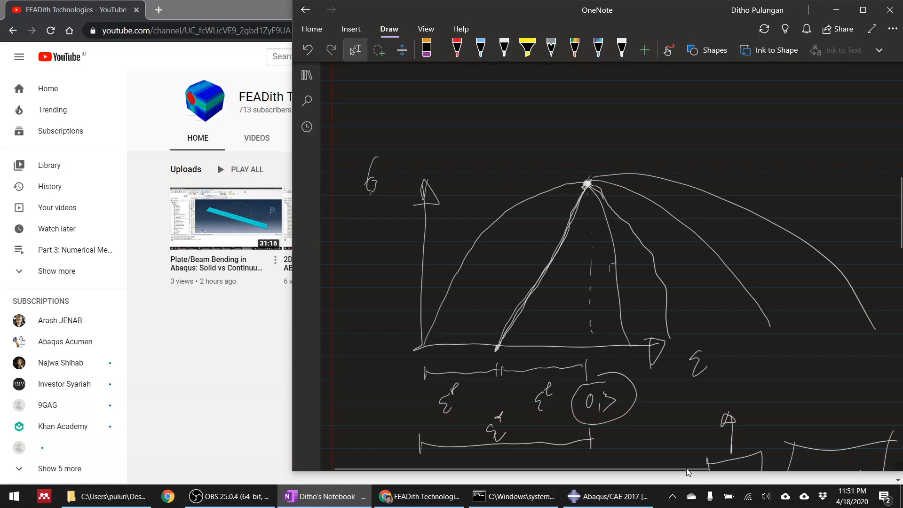
Switch to Abaqus/CAE to check the displacement at failure entry required by the Displacement-type damage evolution.
left_click(427, 498)
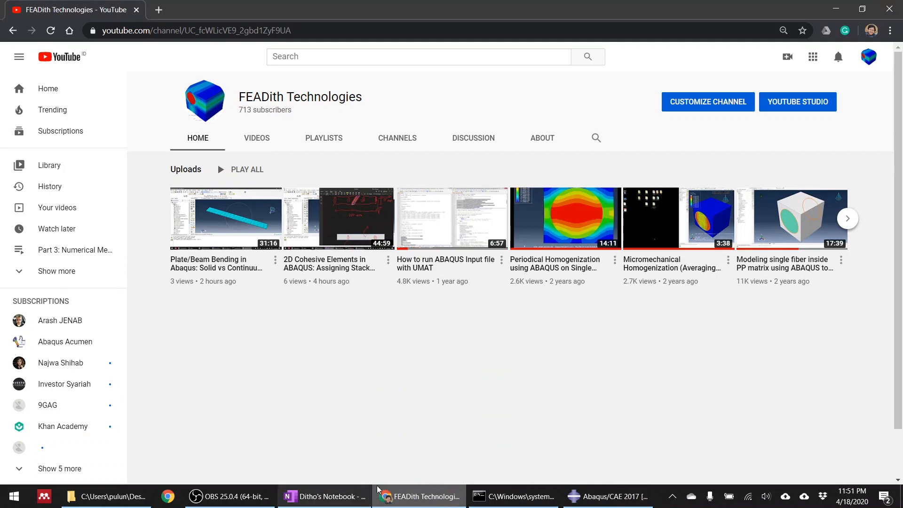
left_click(591, 499)
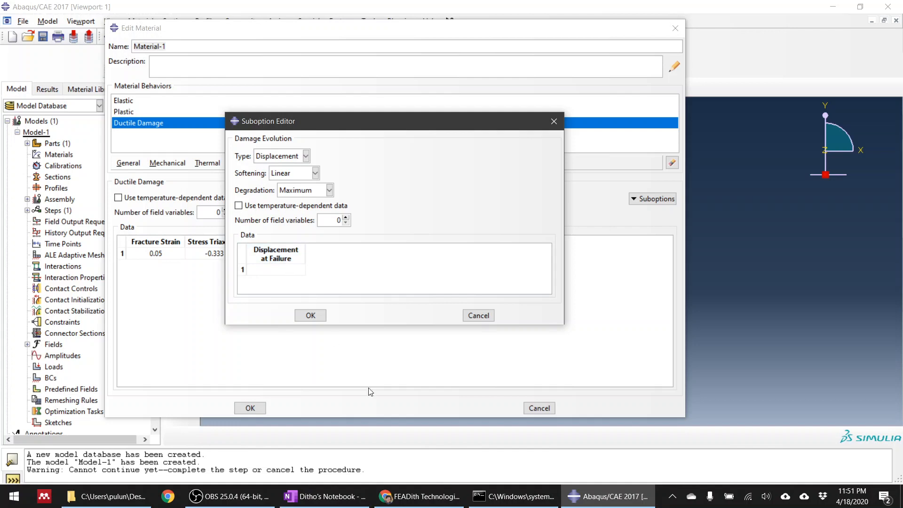
left_click(403, 503)
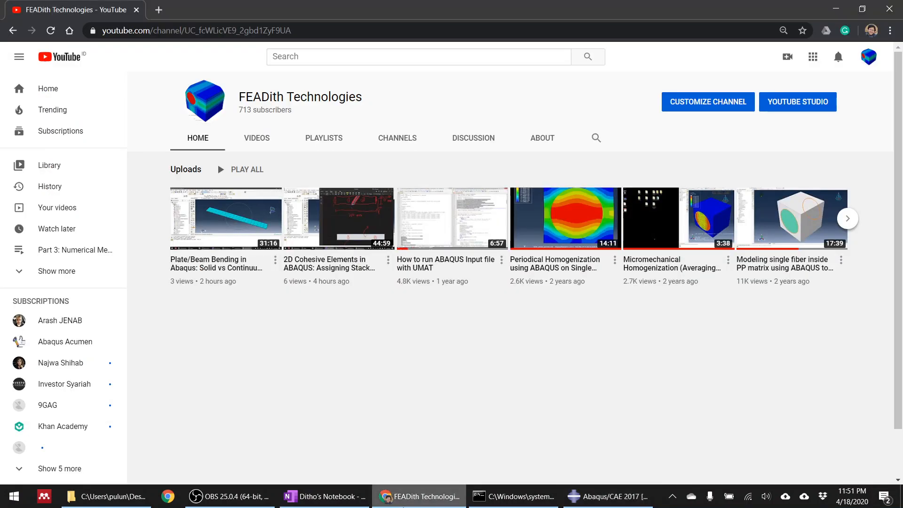
Return to OneNote and handwrite the failure displacement formula δf = ε̄p · Lc above the stress-strain sketch.
left_click(347, 502)
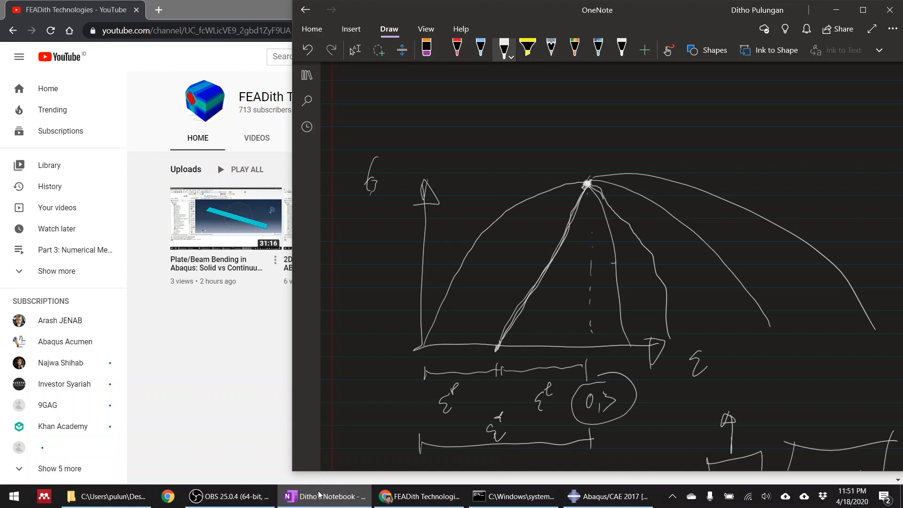
mouse_move(543, 98)
left_mouse_down()
mouse_move(517, 137)
mouse_move(530, 123)
mouse_move(542, 133)
mouse_move(541, 161)
left_mouse_up()
left_click_drag(537, 142, 549, 139)
mouse_move(636, 106)
left_mouse_down()
mouse_move(627, 123)
mouse_move(638, 136)
left_mouse_up()
left_click_drag(646, 90, 646, 114)
mouse_move(645, 92)
left_mouse_down()
mouse_move(647, 101)
mouse_move(634, 94)
left_mouse_up()
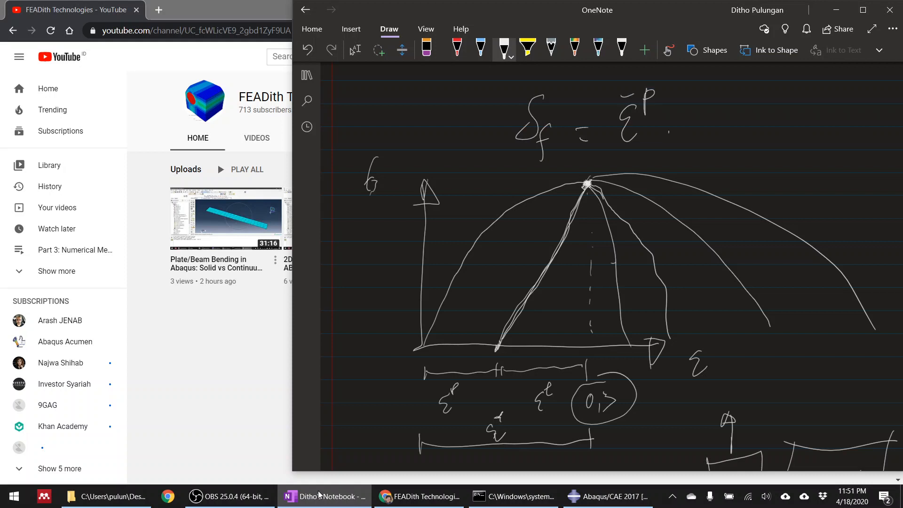
mouse_move(704, 96)
left_mouse_down()
mouse_move(722, 132)
mouse_move(745, 128)
left_mouse_up()
left_click(355, 49)
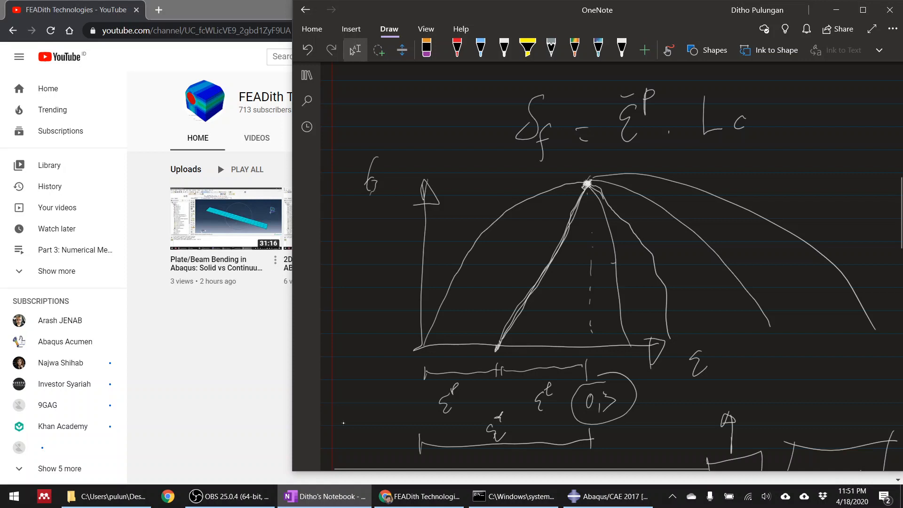
Circle Lc in the formula and draw an arrow from it to a handwritten value of 1 mm.
left_click(504, 48)
mouse_move(722, 84)
left_mouse_down()
mouse_move(769, 108)
mouse_move(738, 86)
left_mouse_up()
left_click_drag(765, 140, 788, 163)
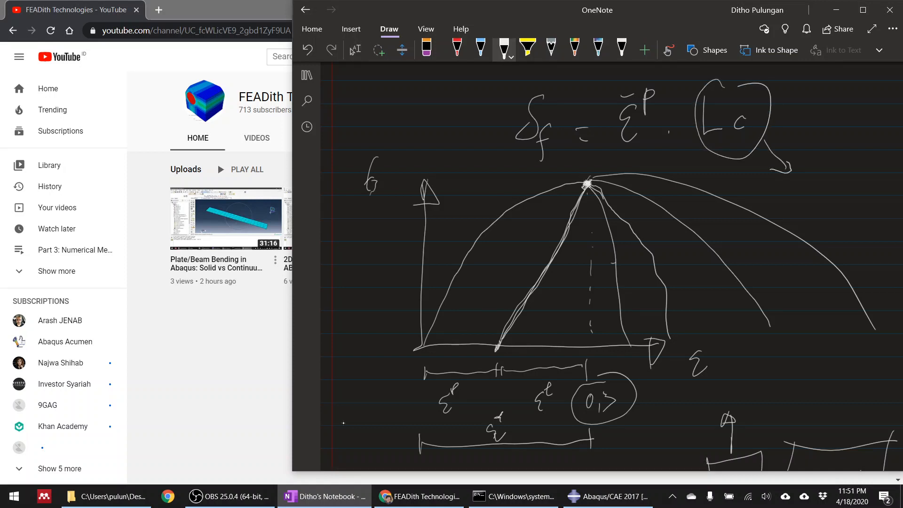
mouse_move(790, 187)
left_mouse_down()
mouse_move(789, 214)
mouse_move(842, 207)
left_mouse_up()
Draw an arrow below ε̄p, then mark a long strain span beneath the strain axis and label it 100%.
left_click_drag(639, 147, 652, 162)
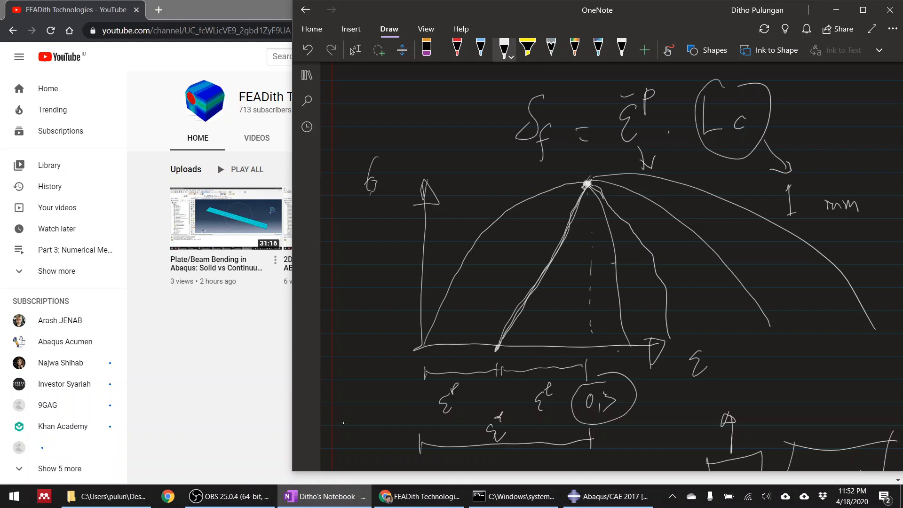
left_click_drag(621, 351, 622, 380)
mouse_move(623, 368)
left_mouse_down()
mouse_move(902, 372)
mouse_move(885, 392)
mouse_move(888, 349)
left_mouse_up()
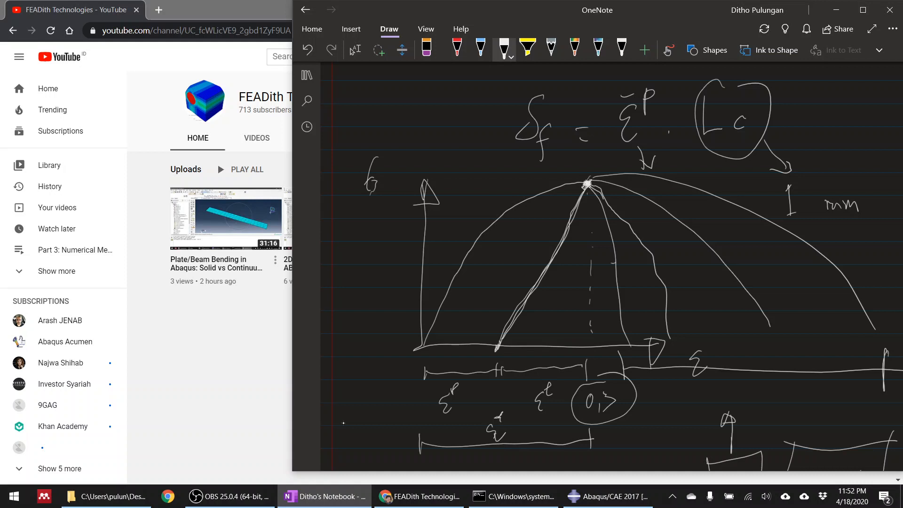
left_click_drag(727, 385, 730, 406)
mouse_move(746, 386)
left_mouse_down()
mouse_move(743, 402)
mouse_move(774, 413)
left_mouse_up()
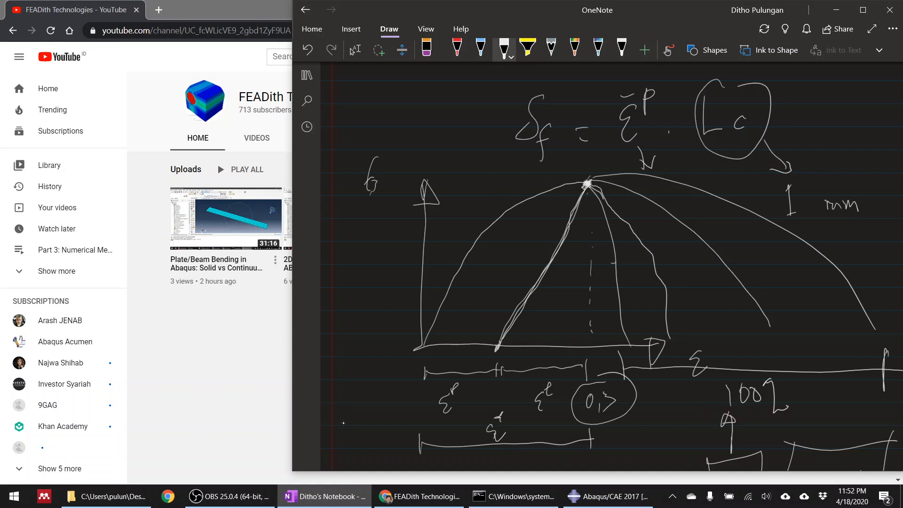
Circle the 100% strain label and handwrite the failure displacement calculation 100/100 · 1 = 1 mm beside the curves.
mouse_move(766, 366)
left_mouse_down()
mouse_move(783, 433)
mouse_move(772, 365)
left_mouse_up()
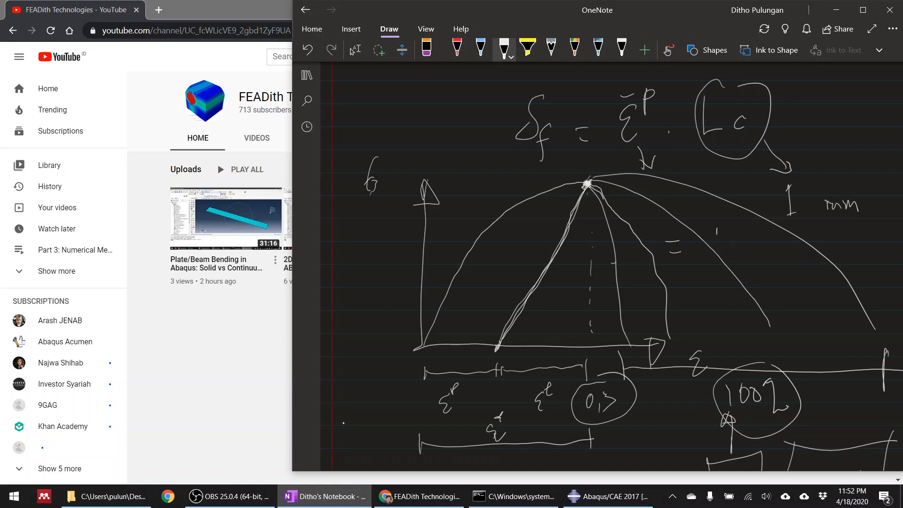
left_click_drag(717, 234, 717, 251)
left_click_drag(729, 233, 746, 234)
left_click_drag(711, 257, 759, 256)
mouse_move(717, 271)
left_mouse_down()
mouse_move(718, 290)
mouse_move(733, 271)
left_mouse_up()
mouse_move(748, 270)
left_mouse_down()
mouse_move(749, 288)
mouse_move(748, 270)
left_mouse_up()
left_click(779, 259)
left_click_drag(795, 236, 796, 265)
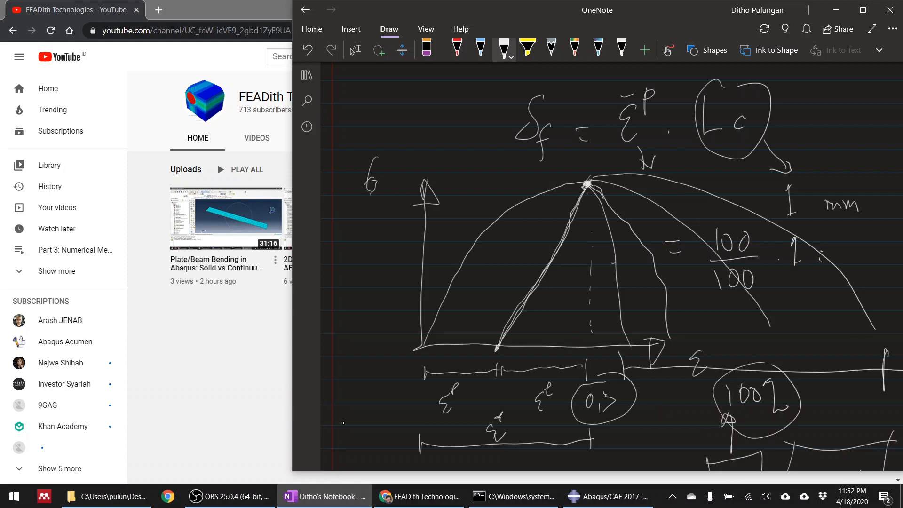
left_click_drag(845, 251, 857, 275)
left_click_drag(851, 258, 866, 257)
left_click_drag(817, 315, 825, 313)
mouse_move(842, 291)
left_mouse_down()
mouse_move(842, 321)
mouse_move(872, 299)
mouse_move(892, 301)
mouse_move(894, 313)
left_mouse_up()
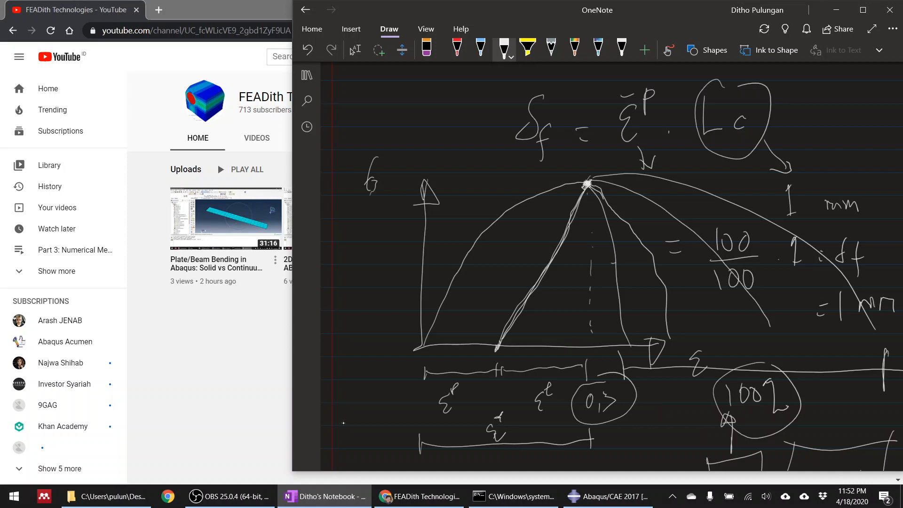
Switch to Abaqus/CAE and enter 1 as the displacement at failure for the damage evolution.
left_click(582, 502)
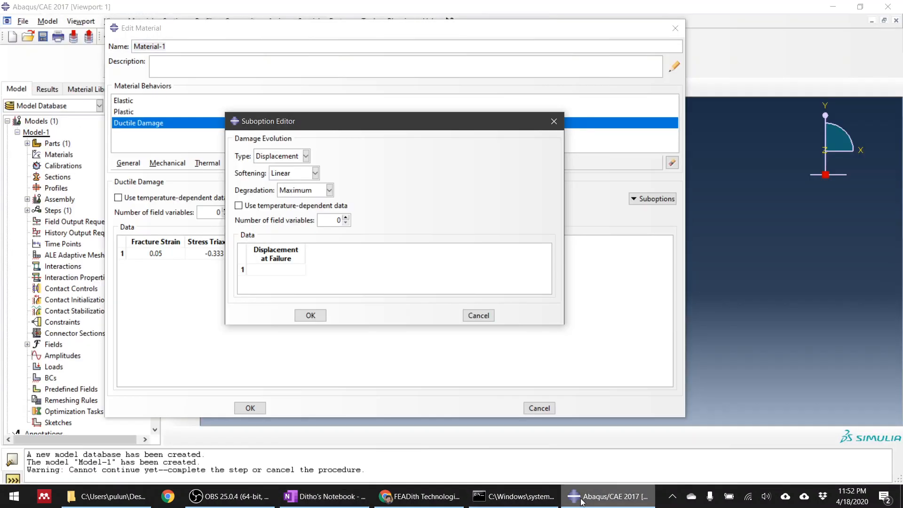
left_click(273, 268)
type("1")
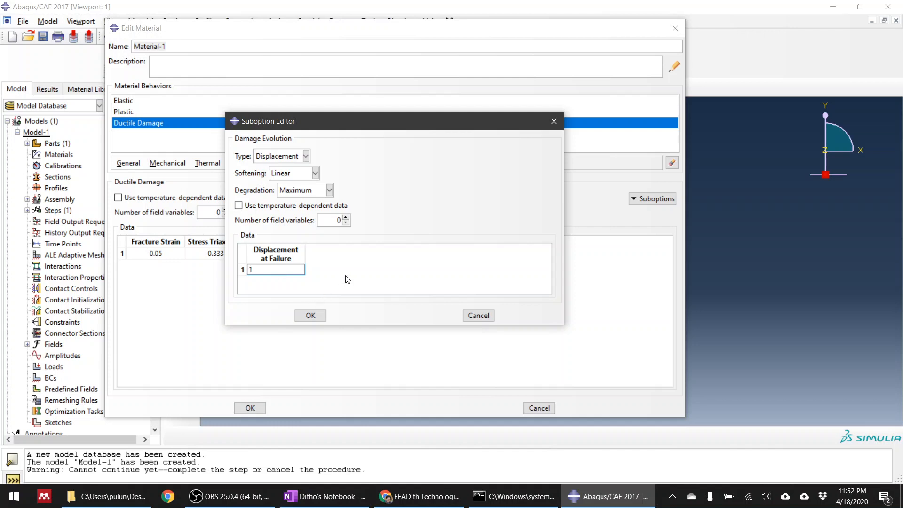
left_click(347, 279)
Return to OneNote, sketch a steeper softening curve down to the strain axis, and handwrite 10% beside the re-circled 100% label.
left_click(588, 503)
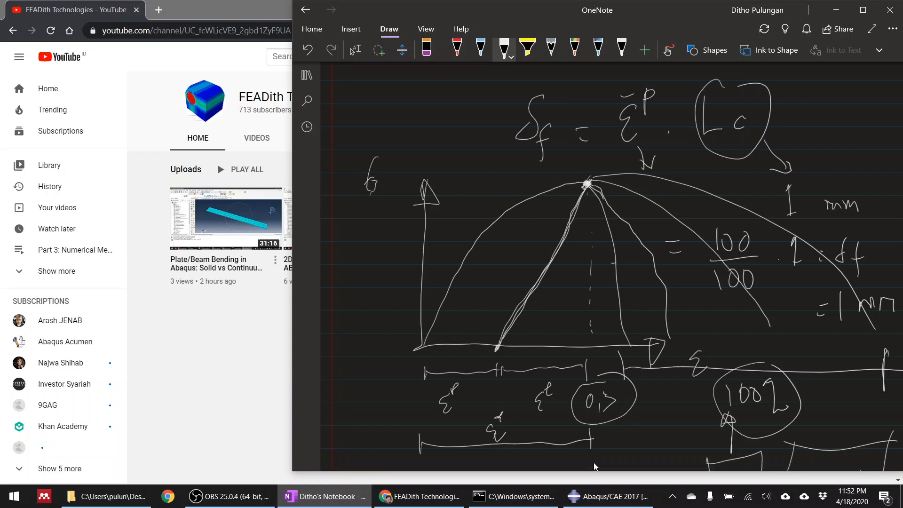
left_click_drag(594, 184, 652, 347)
mouse_move(803, 414)
left_mouse_down()
mouse_move(716, 391)
mouse_move(763, 425)
left_mouse_up()
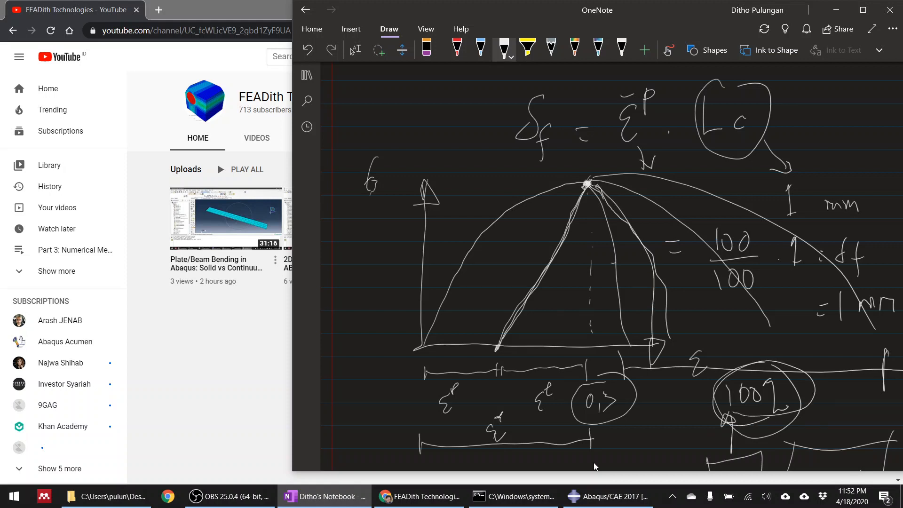
left_click_drag(652, 421, 649, 438)
left_click_drag(665, 419, 666, 433)
left_click_drag(669, 402, 674, 411)
left_click_drag(675, 410, 691, 437)
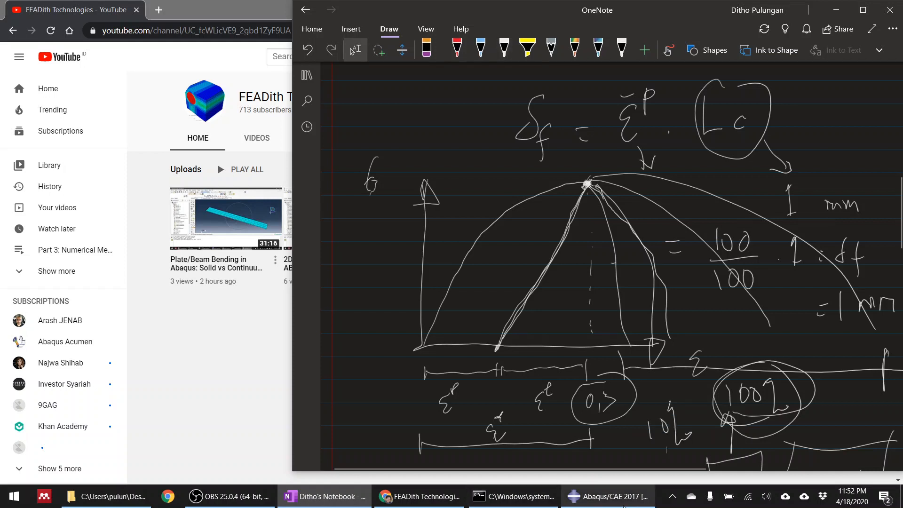
Add handwritten marks between the 100/100 fraction and the circled 100% label.
mouse_move(624, 504)
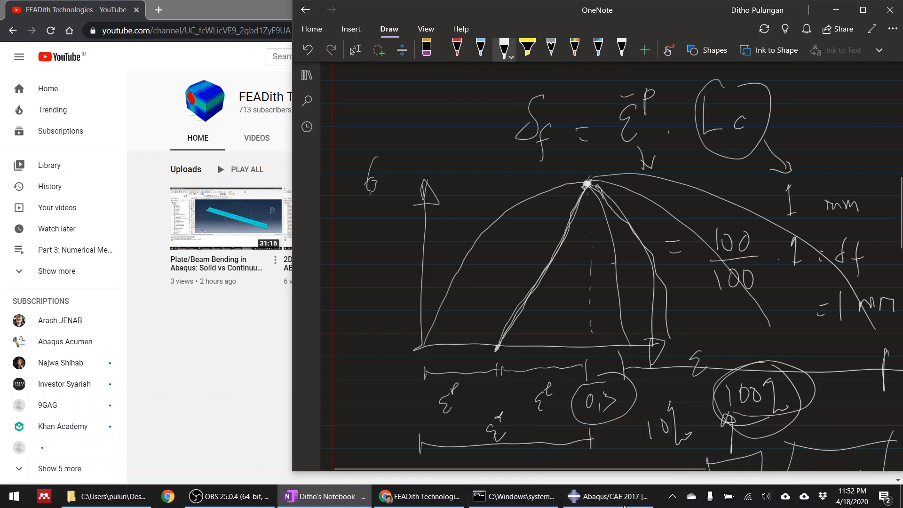
left_click_drag(725, 316, 749, 328)
left_click(740, 323)
mouse_move(787, 303)
left_mouse_down()
mouse_move(785, 352)
mouse_move(799, 348)
left_mouse_up()
left_click(824, 389)
left_click_drag(816, 380, 836, 394)
Switch to Abaqus/CAE, set the displacement at failure to 1, and save the damage evolution together with Material-1.
left_click(612, 497)
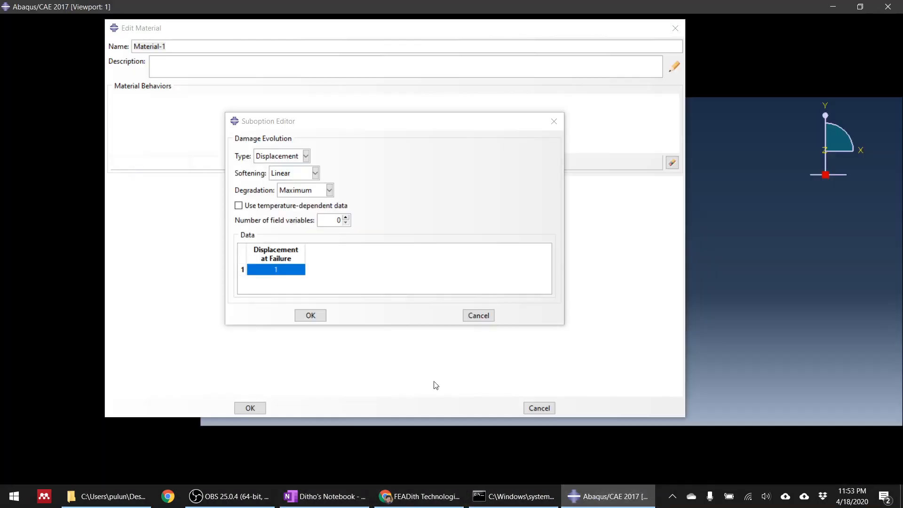
double_click(281, 270)
type("0.")
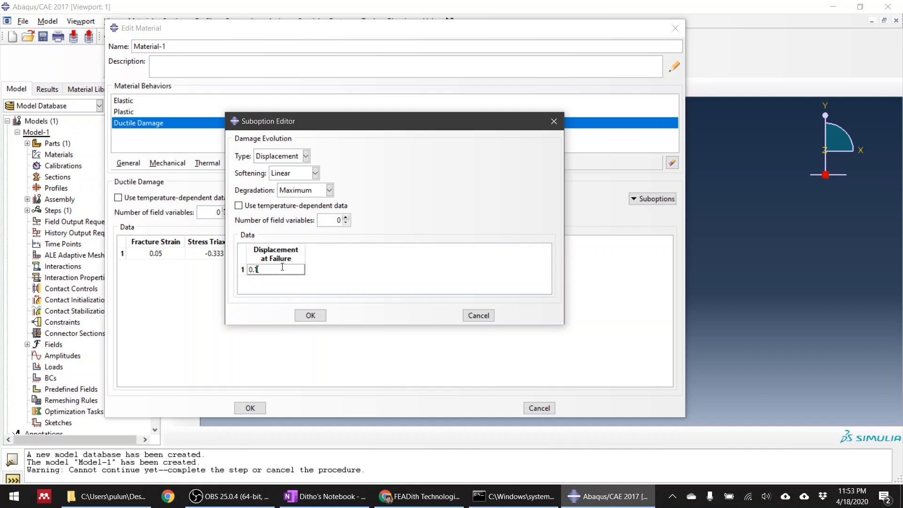
key("BackSpace")
key("BackSpace")
key("BackSpace")
type("1")
left_click(311, 315)
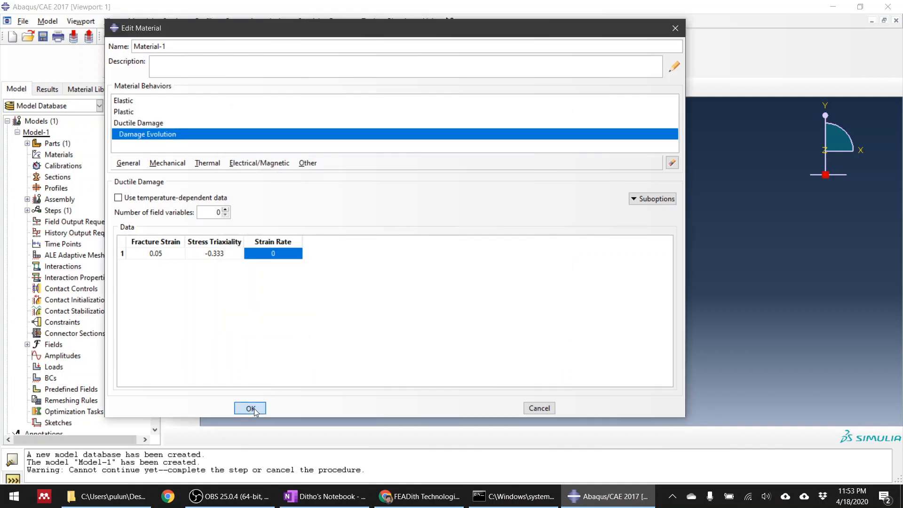
left_click(251, 407)
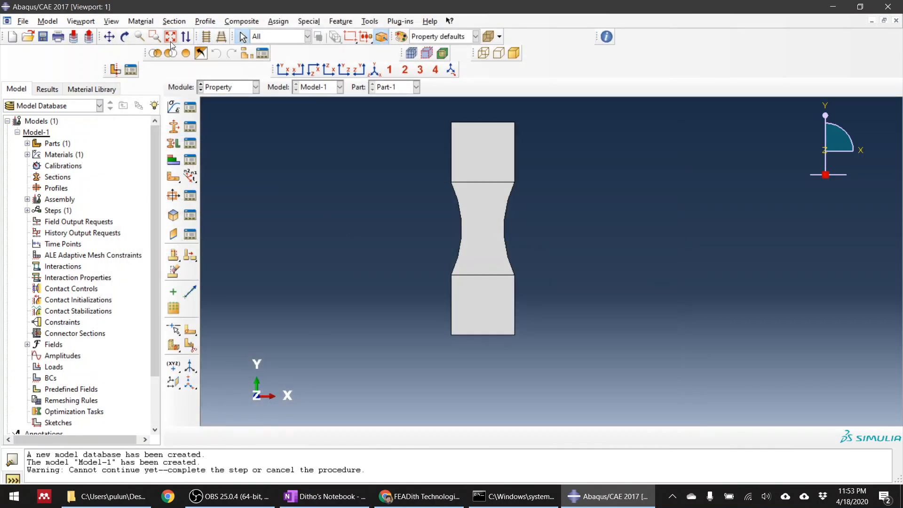
Create a solid, homogeneous section named Section-1 that uses Material-1.
left_click(174, 127)
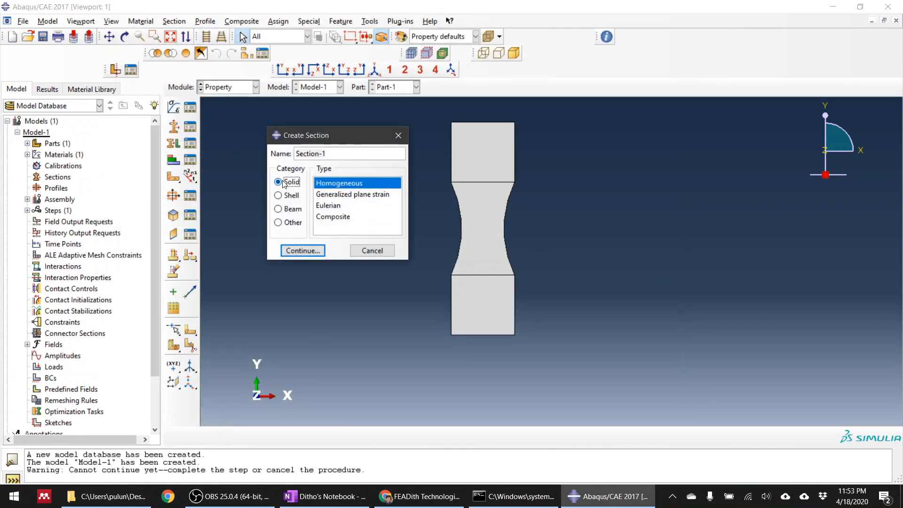
left_click(300, 251)
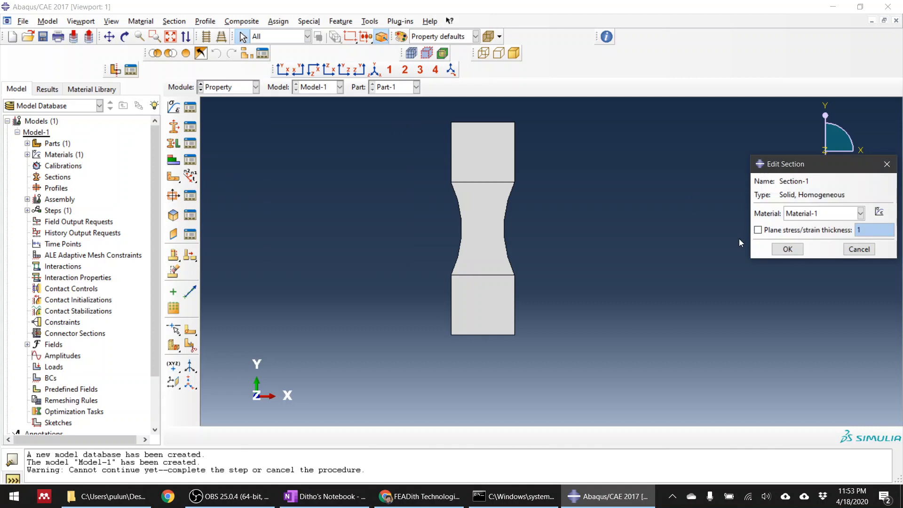
left_click(787, 250)
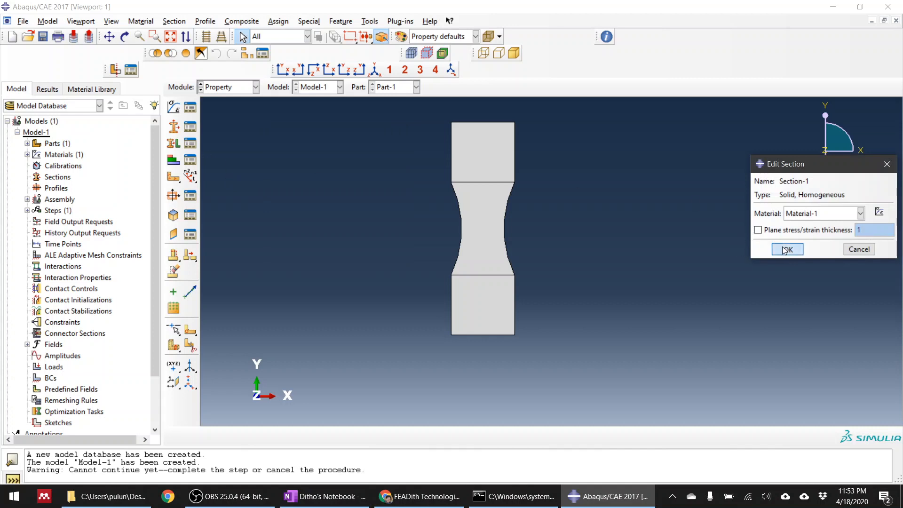
Assign Section-1 to the entire specimen, storing the selected regions as Set-1.
left_click(174, 144)
scroll(359, 249, "down", 2)
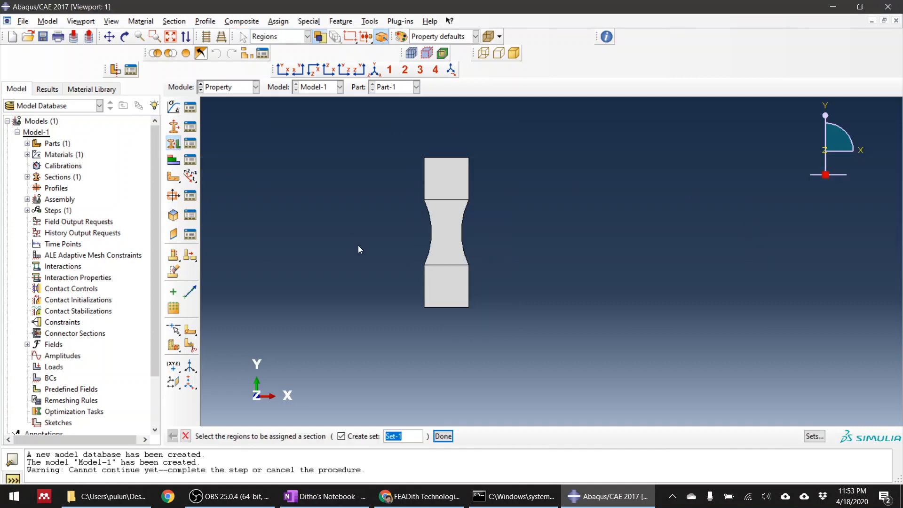
left_click_drag(536, 321, 539, 324)
middle_click(538, 323)
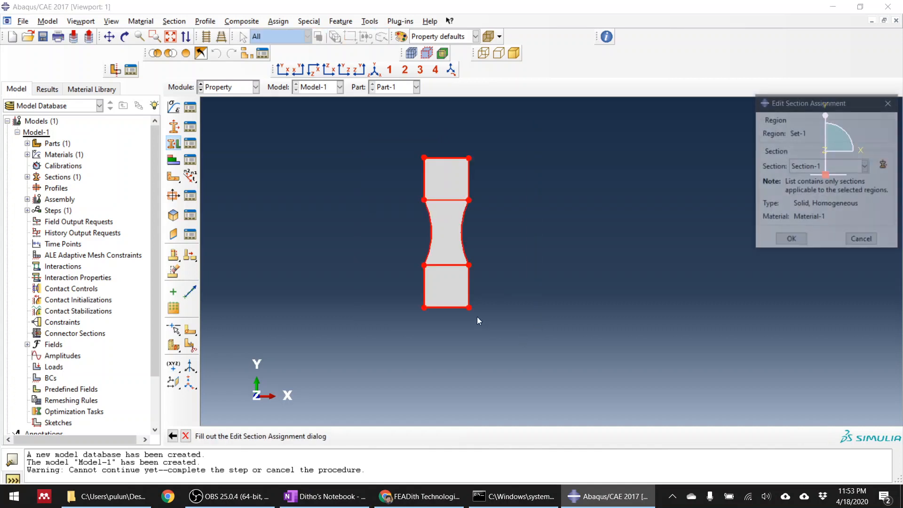
left_click(792, 241)
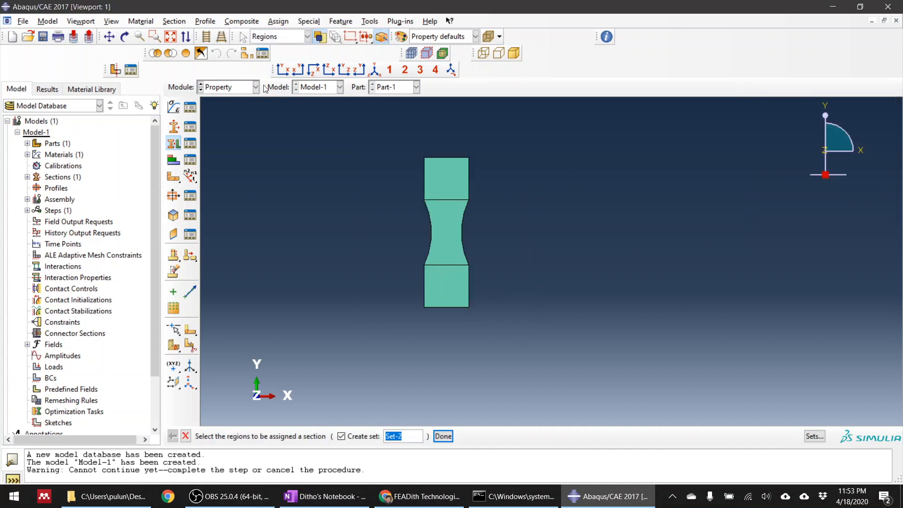
Add a dependent instance of Part-1 to the assembly.
left_click(229, 87)
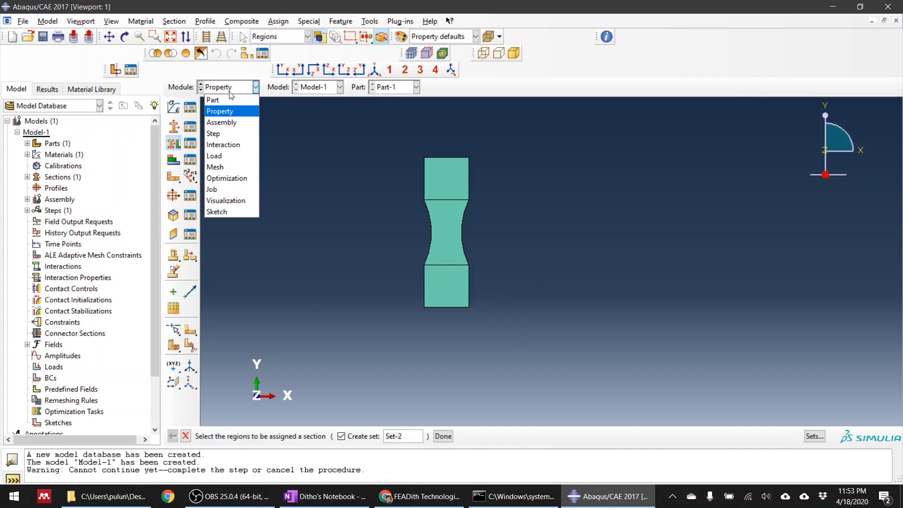
left_click(218, 122)
left_click(173, 108)
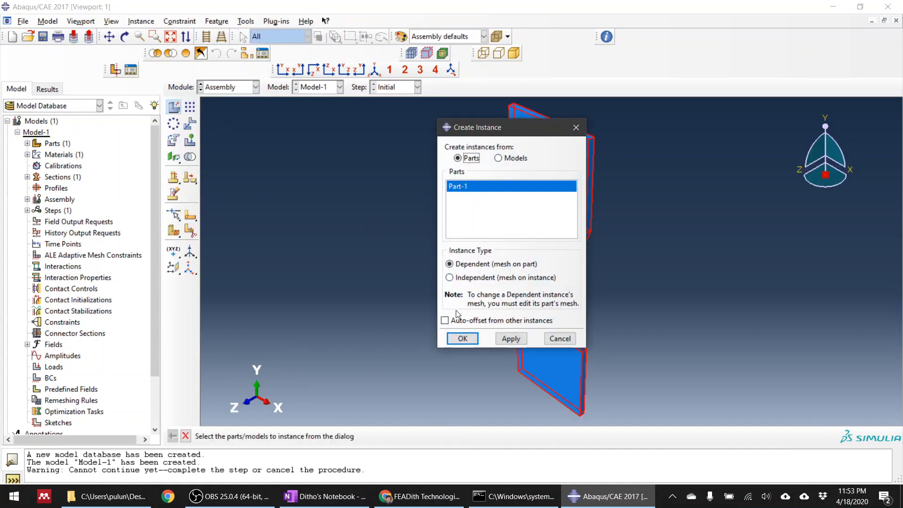
left_click(461, 339)
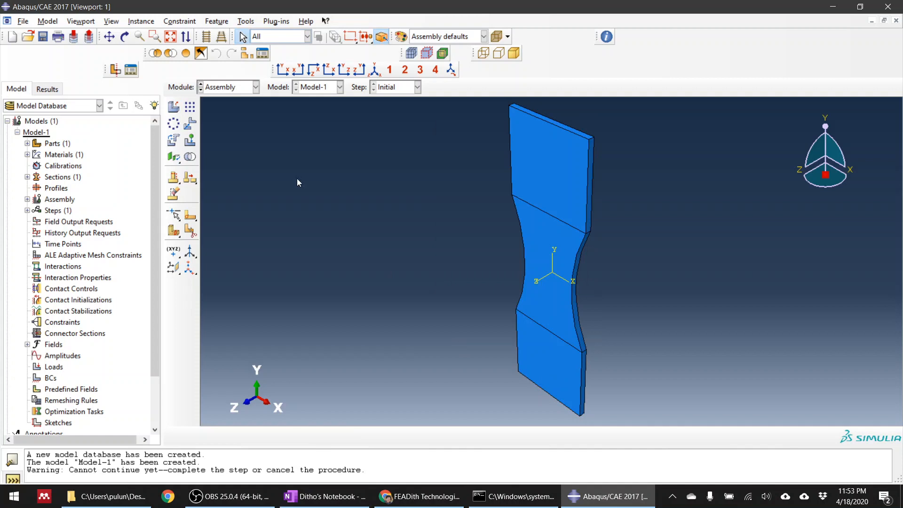
Create a Static, General step named Step-1 with Nlgeom on and automatic stabilization by specified dissipated energy fraction.
left_click(232, 91)
left_click(226, 131)
left_click(173, 108)
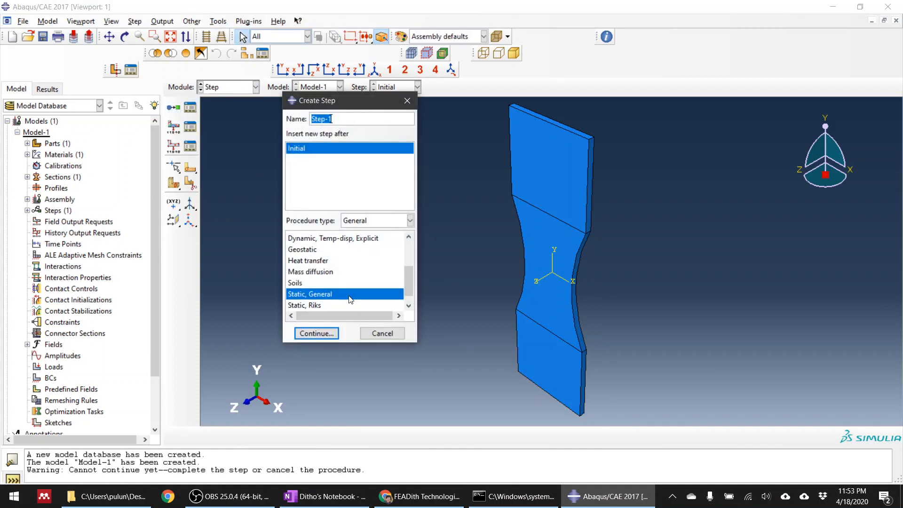
left_click(317, 333)
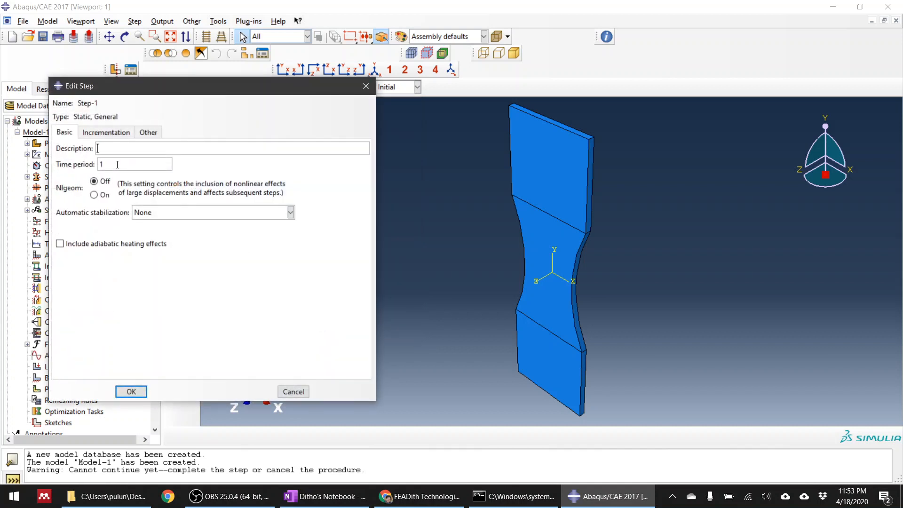
left_click(94, 194)
left_click(189, 214)
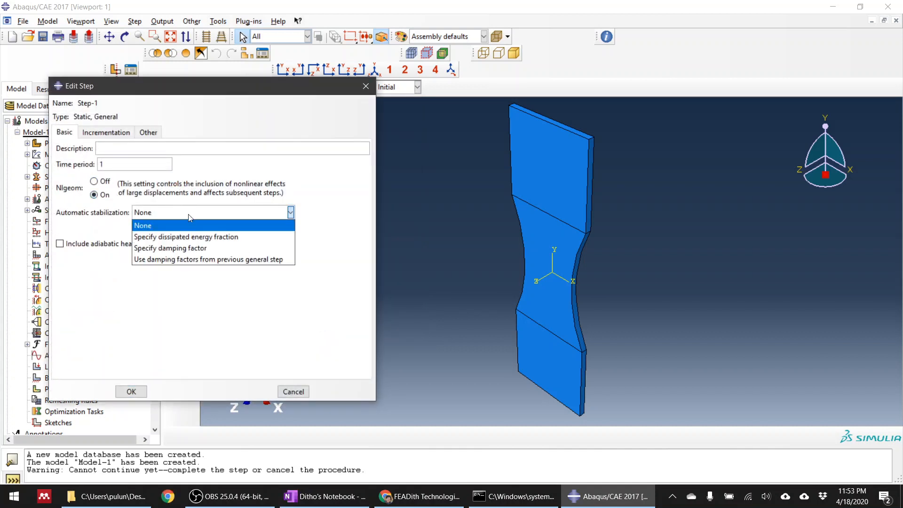
left_click(188, 237)
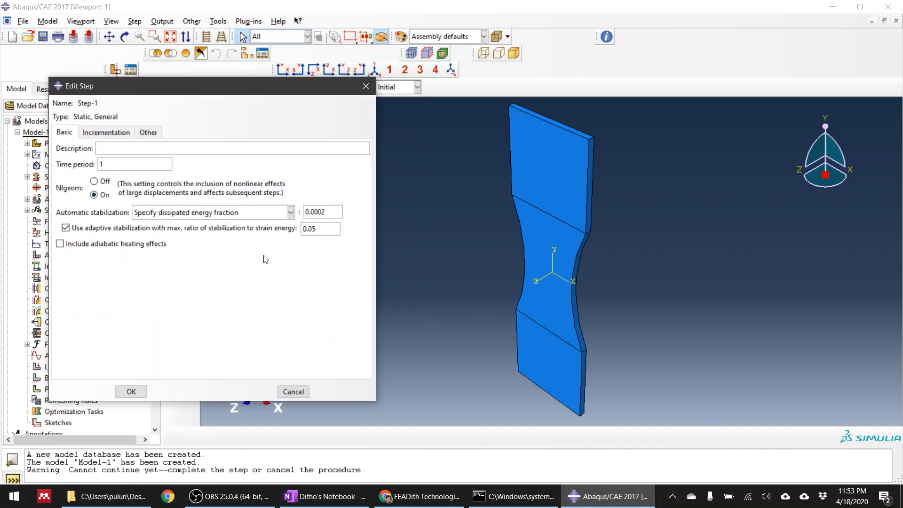
Set Step-1's minimum increment to 1E-0010, initial increment to 0.001 and maximum number of increments to 10000, and save the step.
left_click(108, 133)
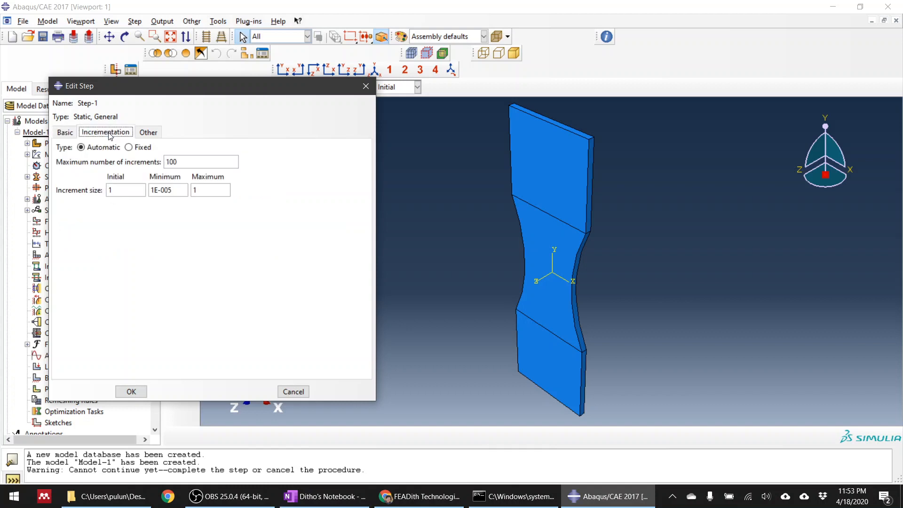
left_click(181, 190)
key("BackSpace")
type("10")
key("shift+Tab")
type("0.001")
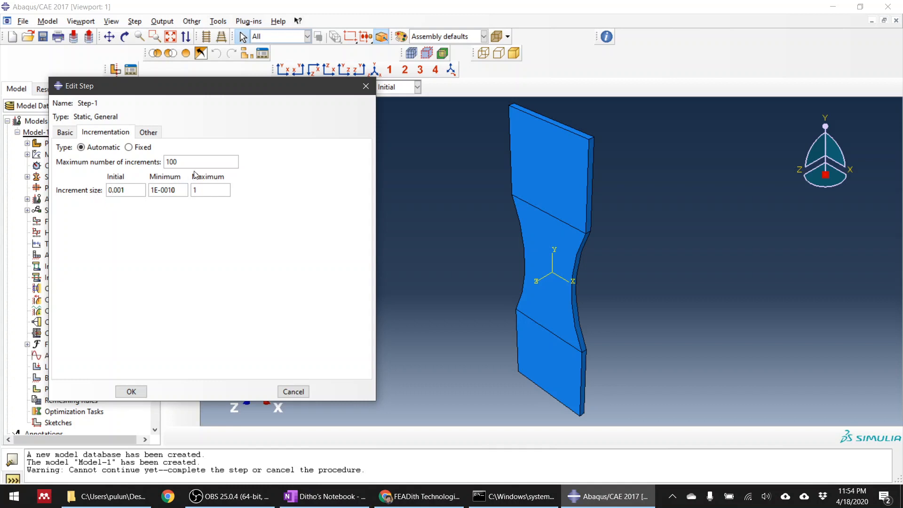
left_click(198, 161)
type("00")
left_click(66, 133)
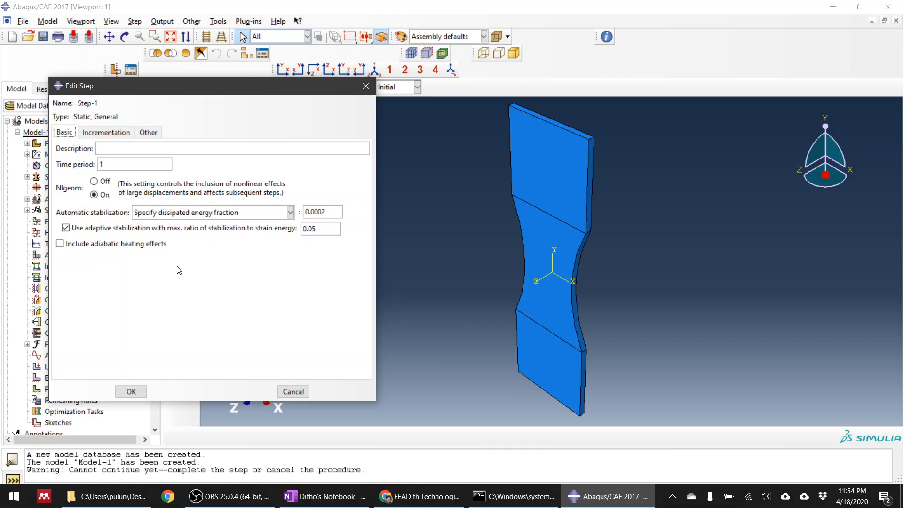
left_click(141, 392)
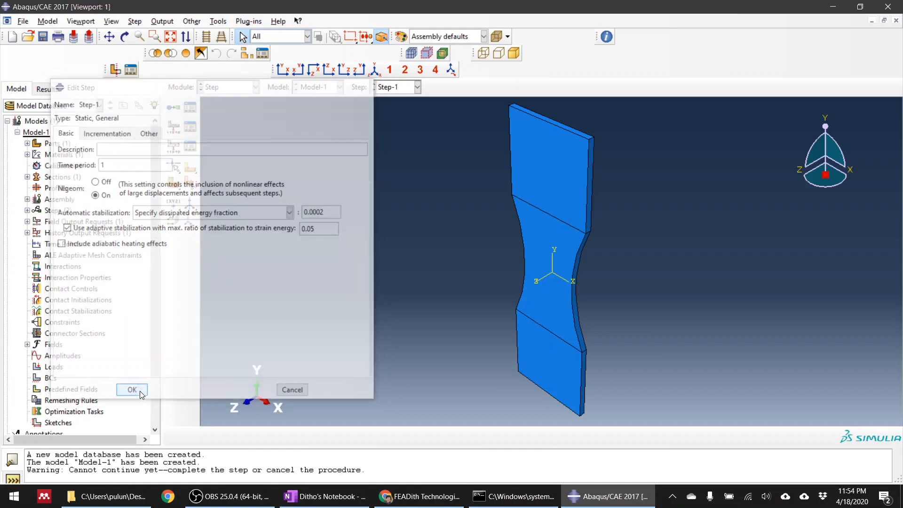
Open the general solution controls of Step-1 for editing and choose to specify the parameters manually.
left_click(163, 22)
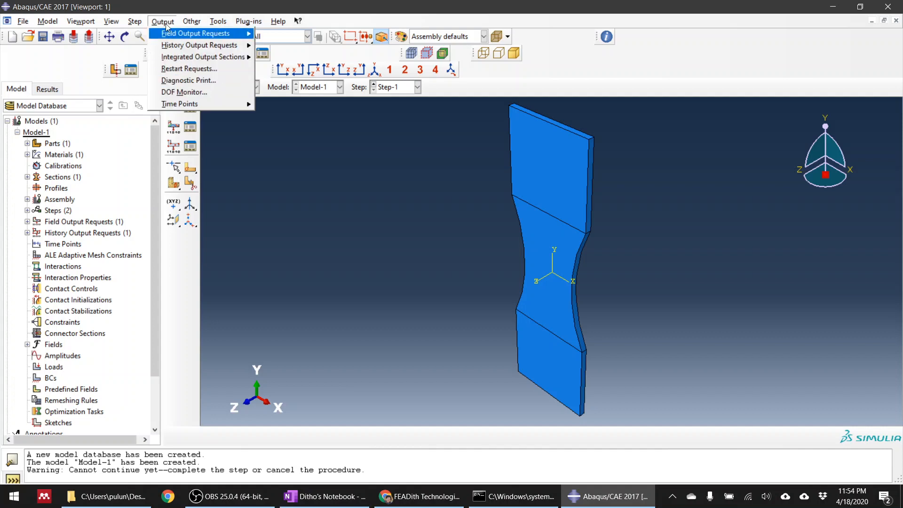
mouse_move(195, 24)
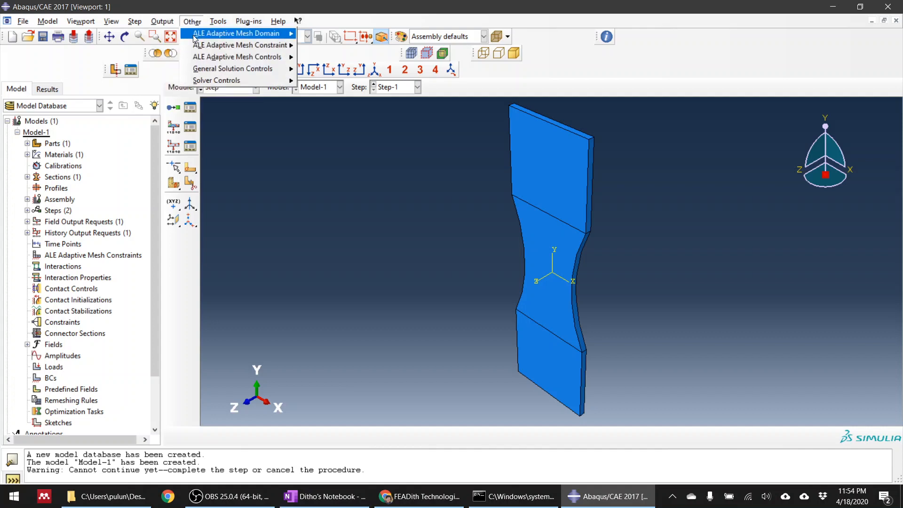
mouse_move(263, 72)
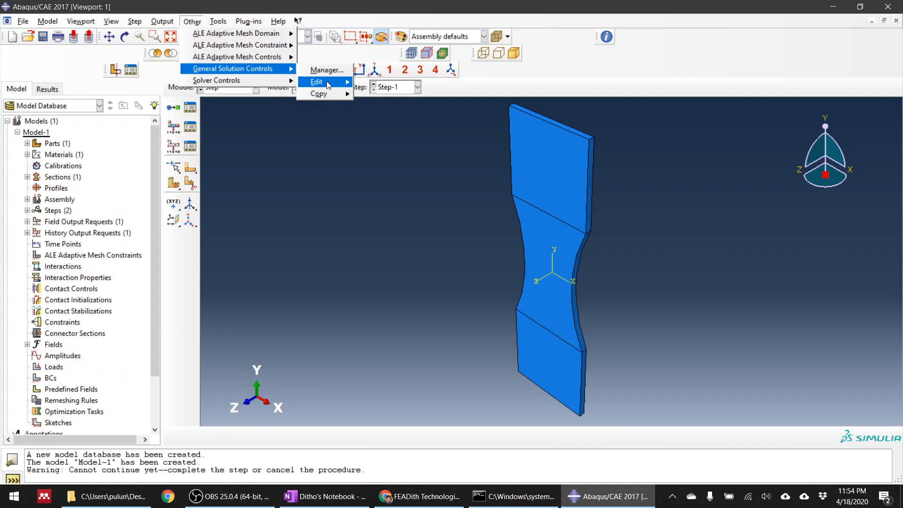
mouse_move(339, 82)
left_click(372, 94)
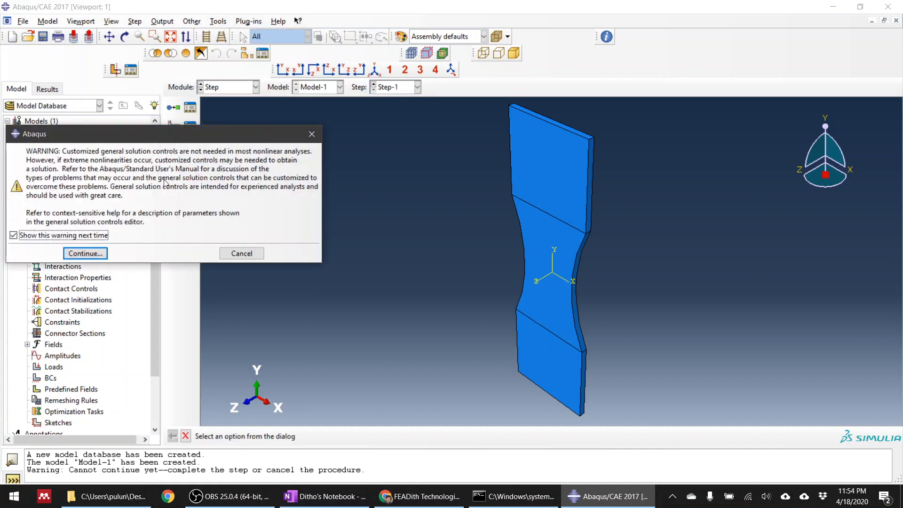
left_click(94, 254)
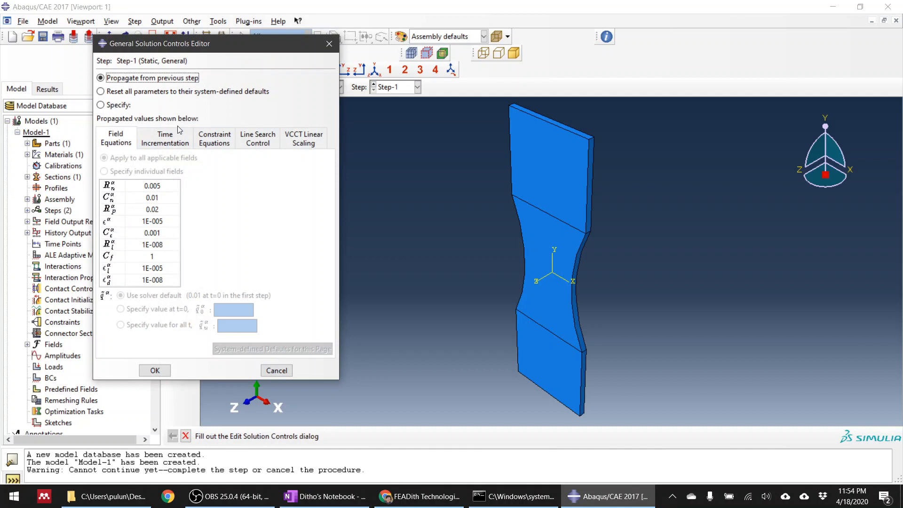
left_click(124, 92)
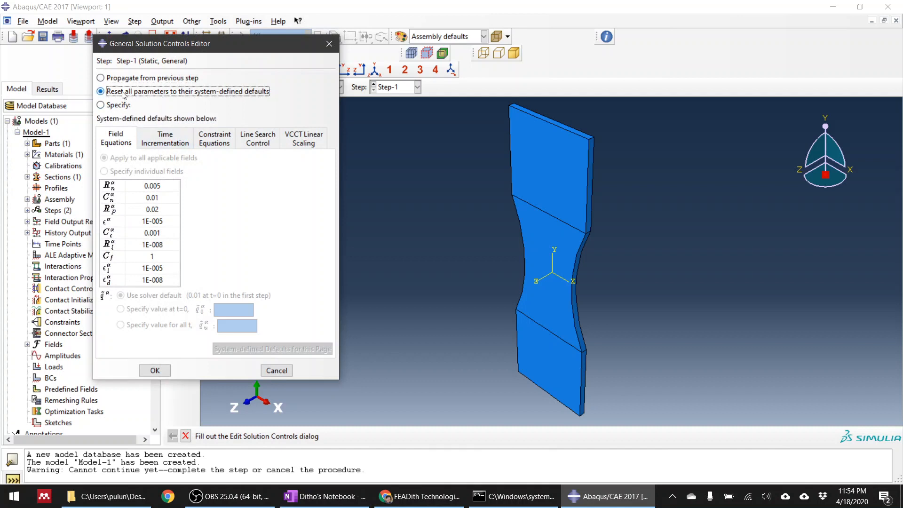
left_click(101, 105)
Set the time incrementation parameters I0 to 20 and IR to 10 in Step-1's general solution controls.
left_click(220, 146)
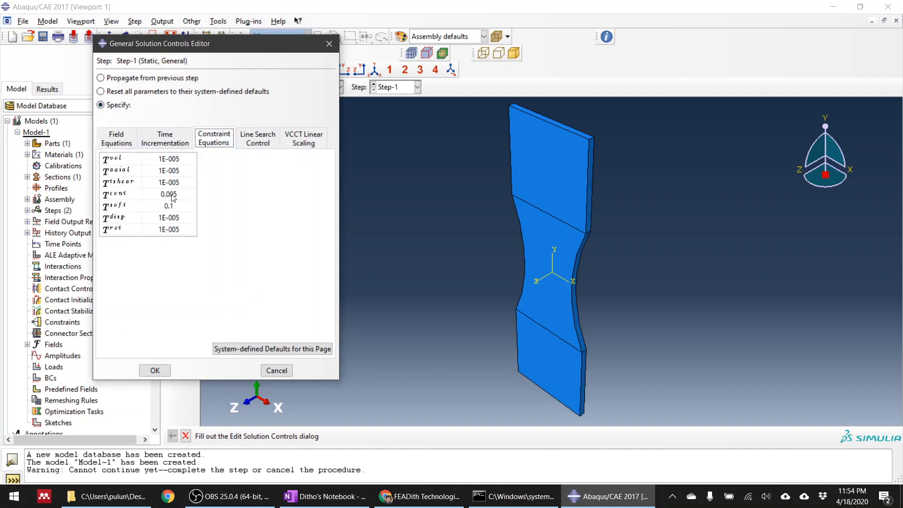
left_click(173, 142)
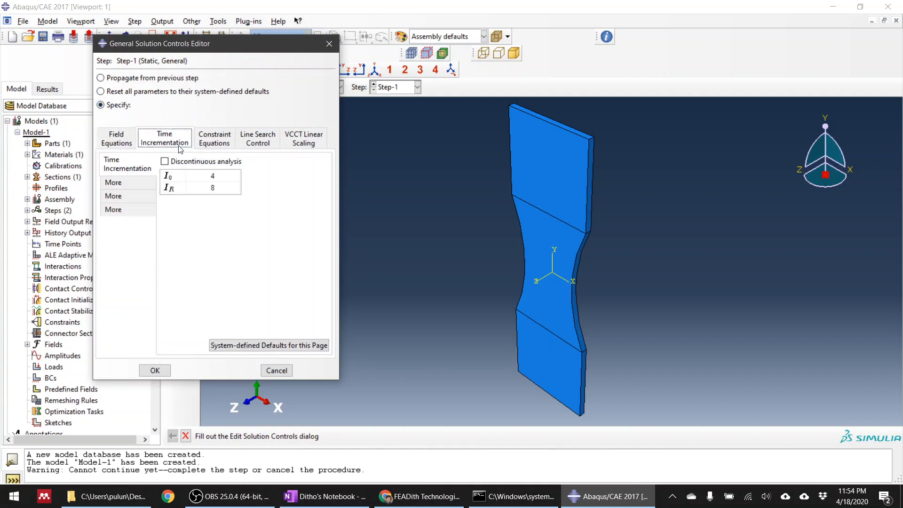
double_click(216, 178)
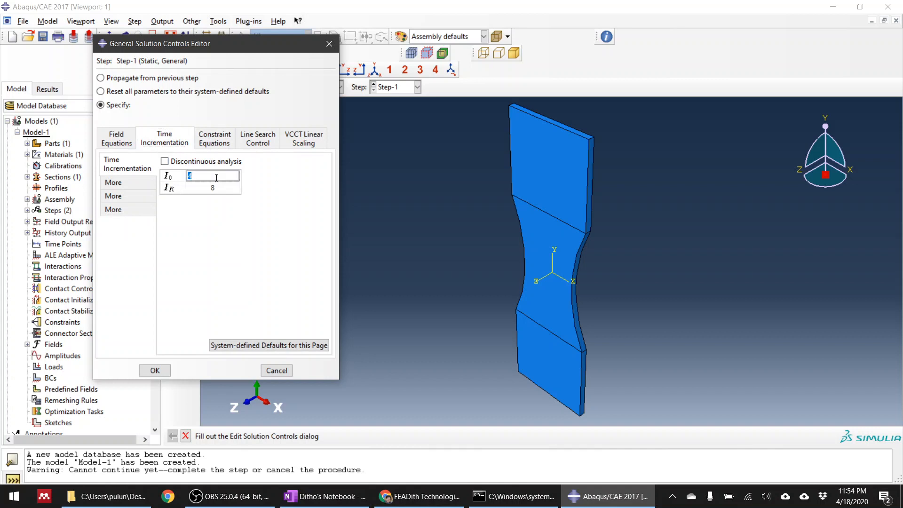
type("20")
key("Return")
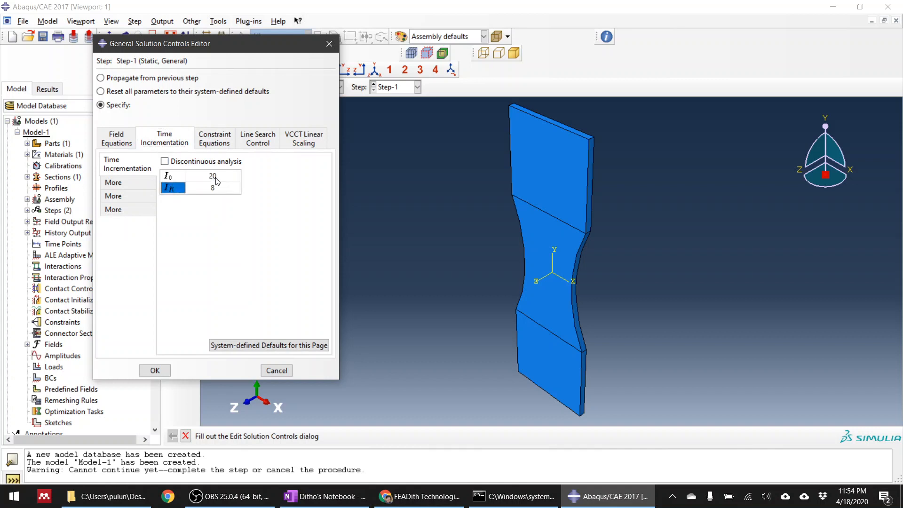
double_click(216, 188)
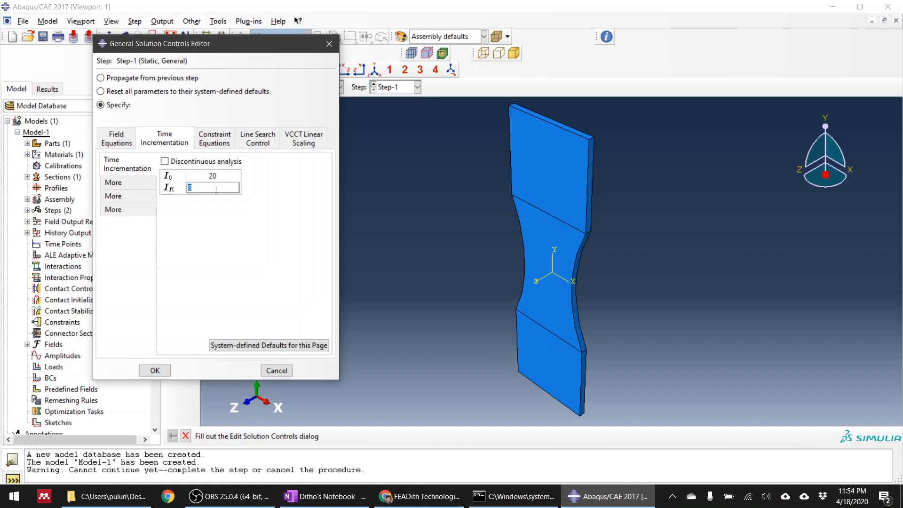
type("10")
Set the additional time incrementation parameter IA to 20 and save the general solution controls.
left_click(113, 182)
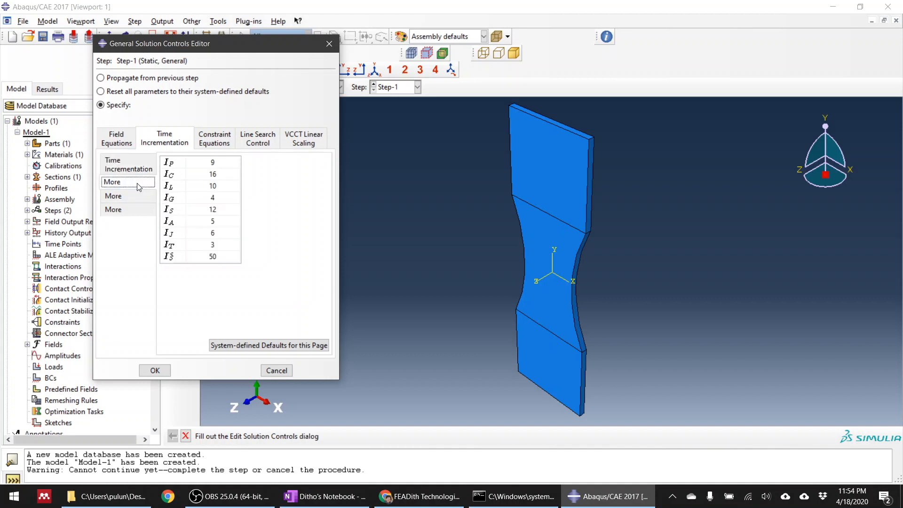
double_click(220, 223)
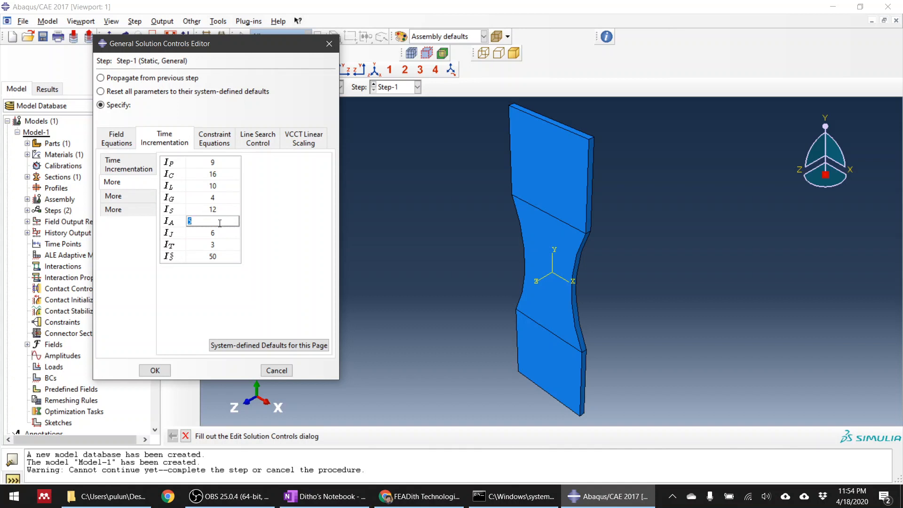
type("20")
double_click(231, 246)
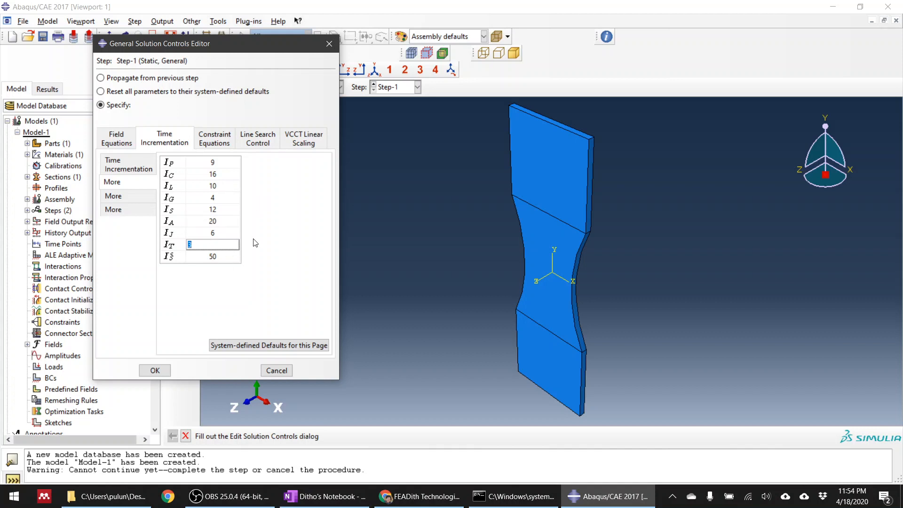
left_click(155, 371)
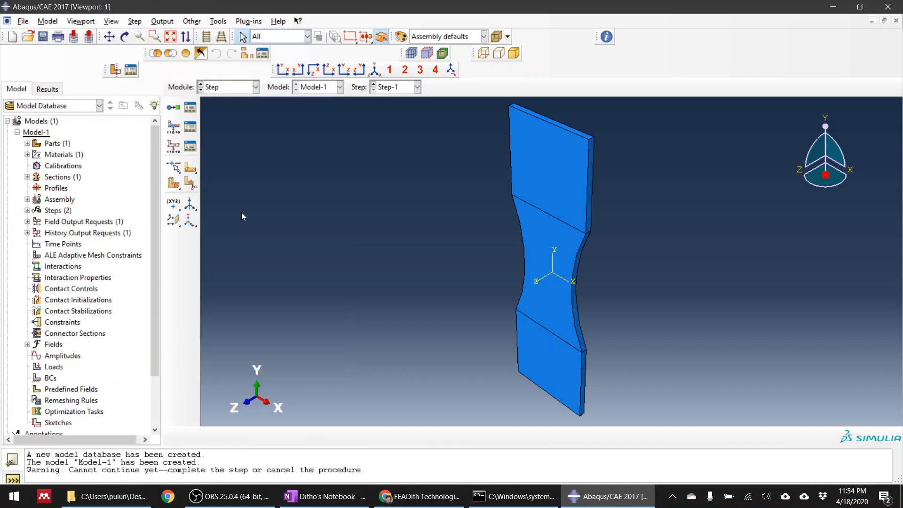
Reopen Step-1's general solution controls and check the entered time incrementation parameters.
left_click(242, 87)
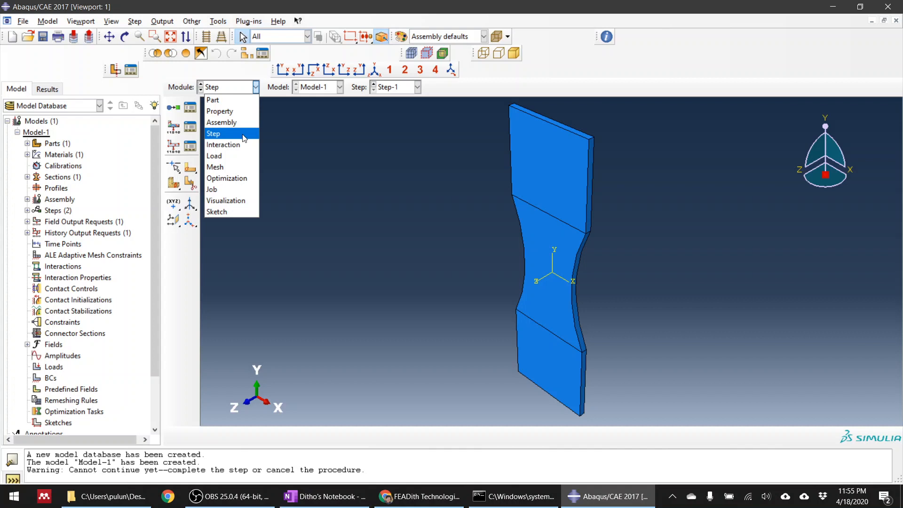
left_click(193, 22)
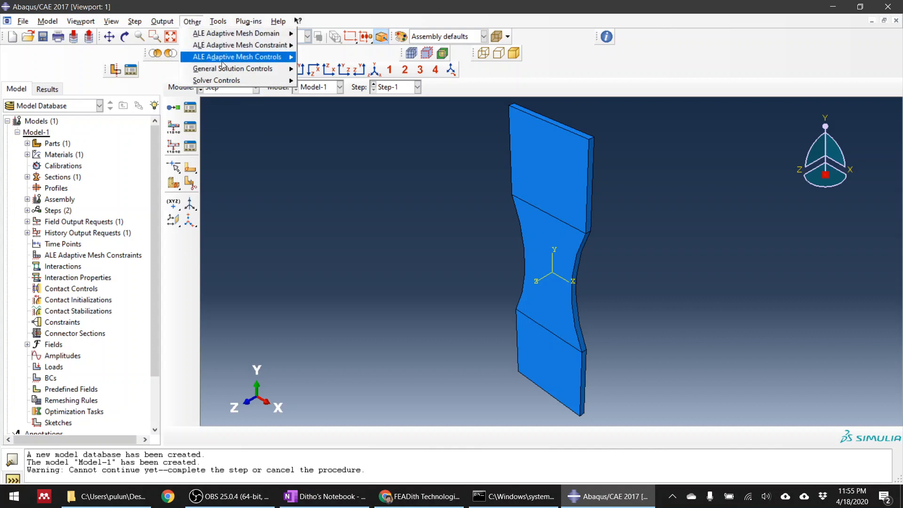
mouse_move(262, 71)
mouse_move(323, 84)
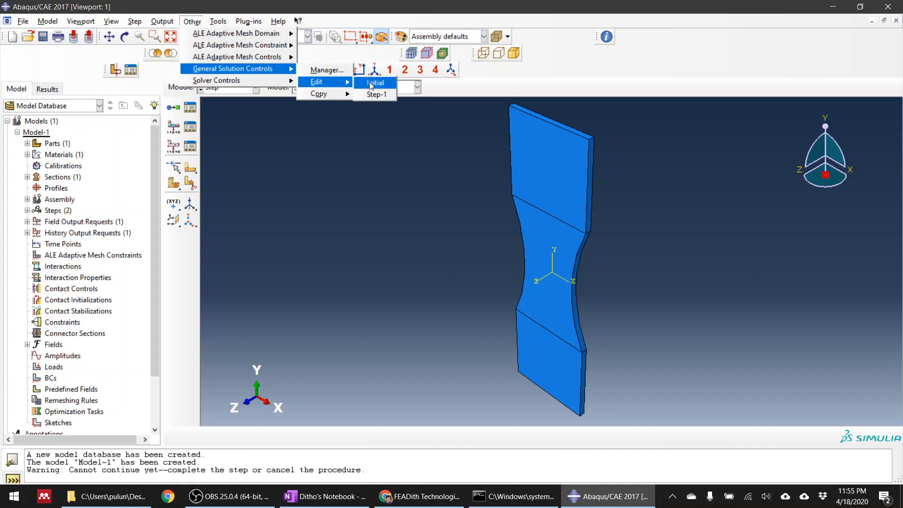
left_click(377, 94)
left_click(106, 256)
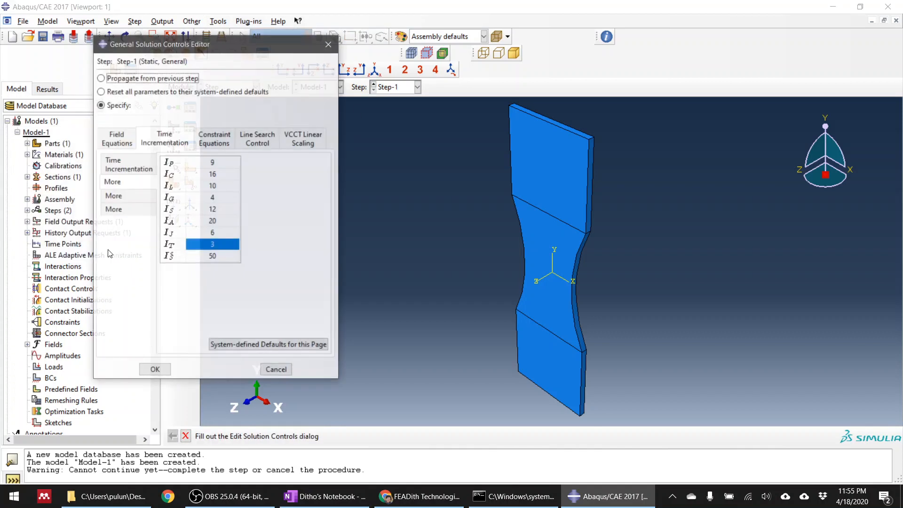
double_click(227, 221)
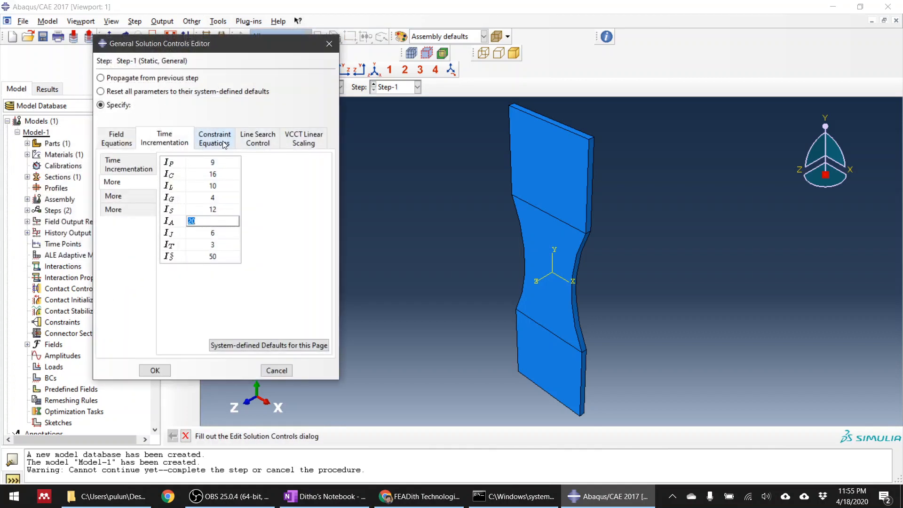
left_click(224, 144)
left_click(183, 143)
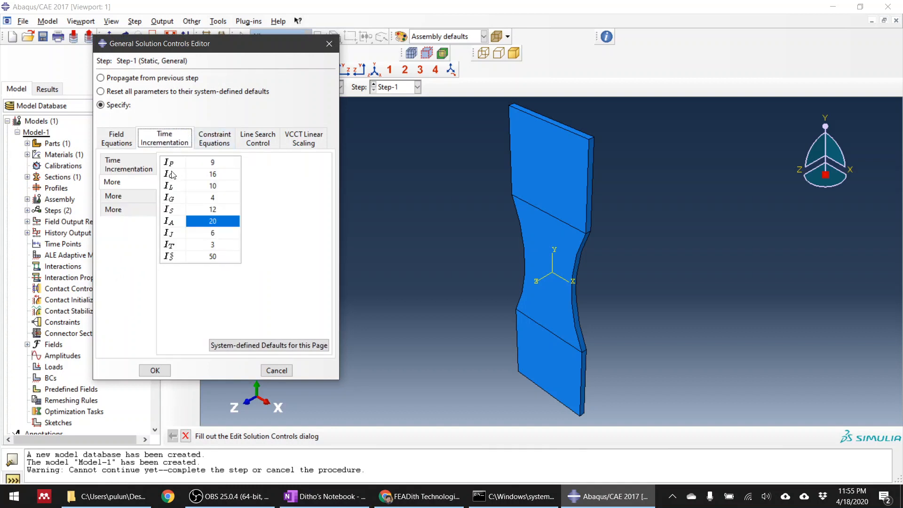
left_click(128, 165)
left_click(155, 371)
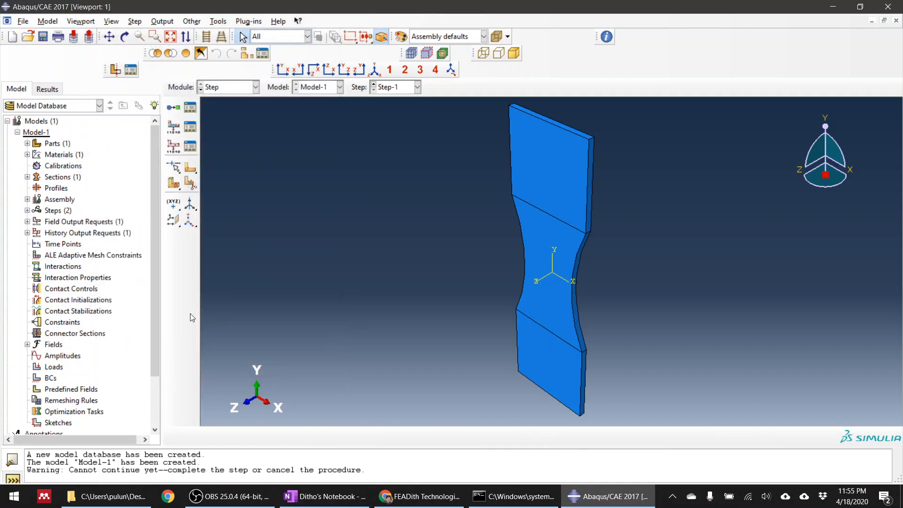
left_click(230, 90)
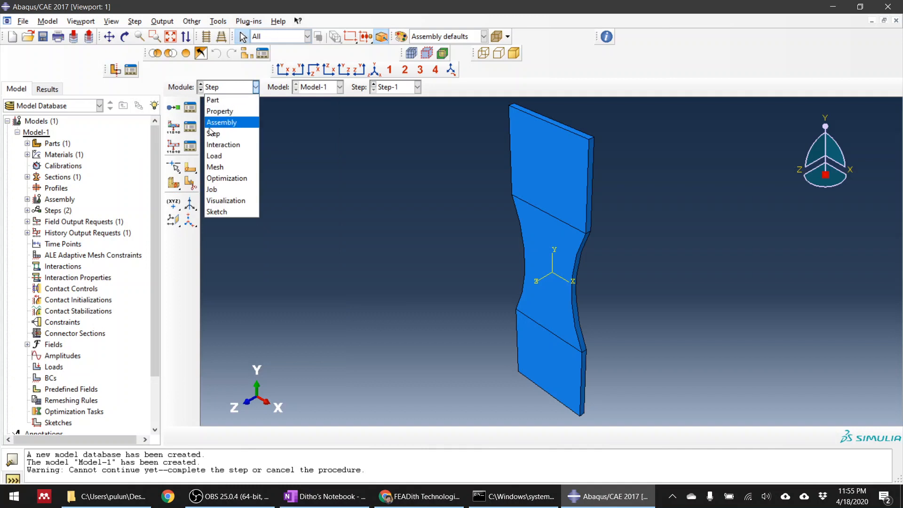
left_click(304, 158)
Edit field output request F-Output-1 and add the failure variable SDEG, Scalar stiffness degradation.
left_click(190, 127)
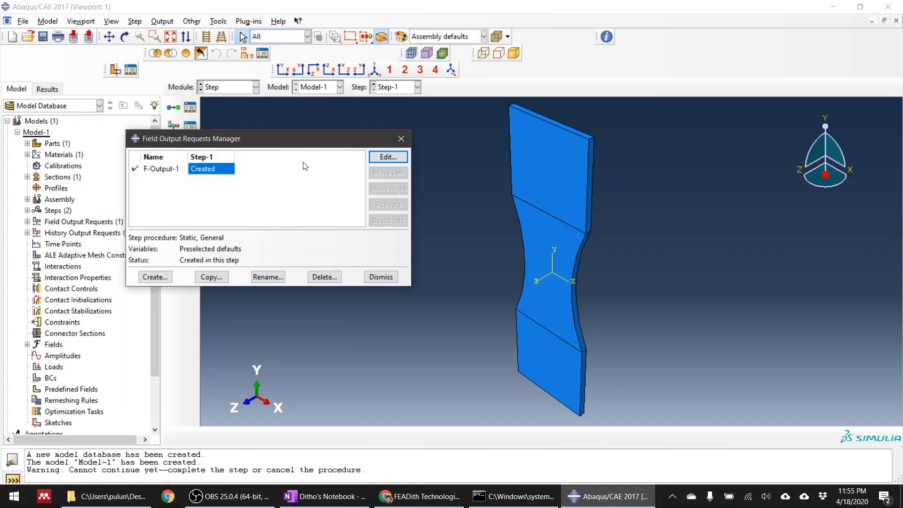
double_click(215, 169)
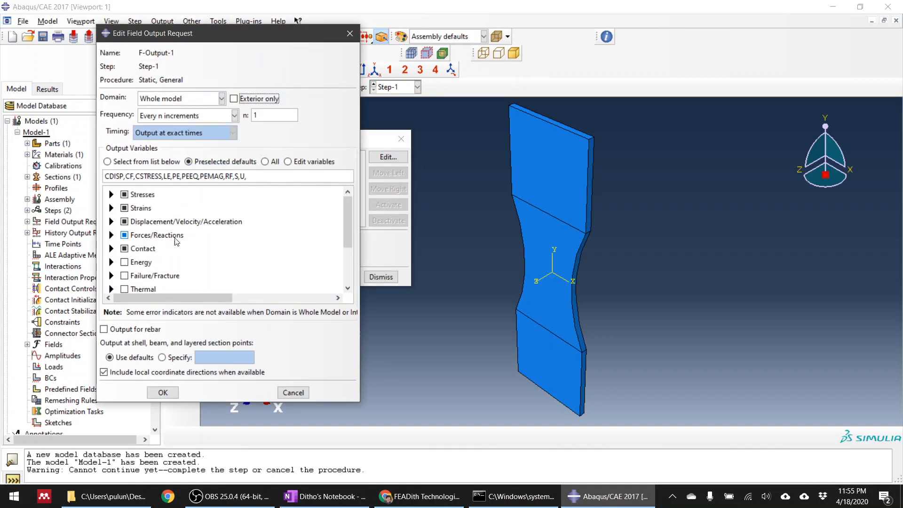
scroll(171, 240, "down", 2)
left_click(111, 204)
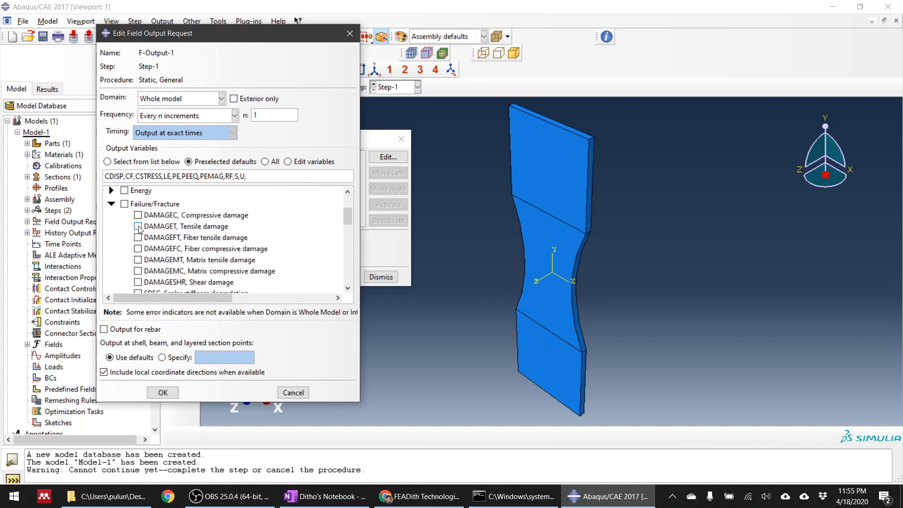
scroll(140, 229, "down", 3)
left_click(138, 199)
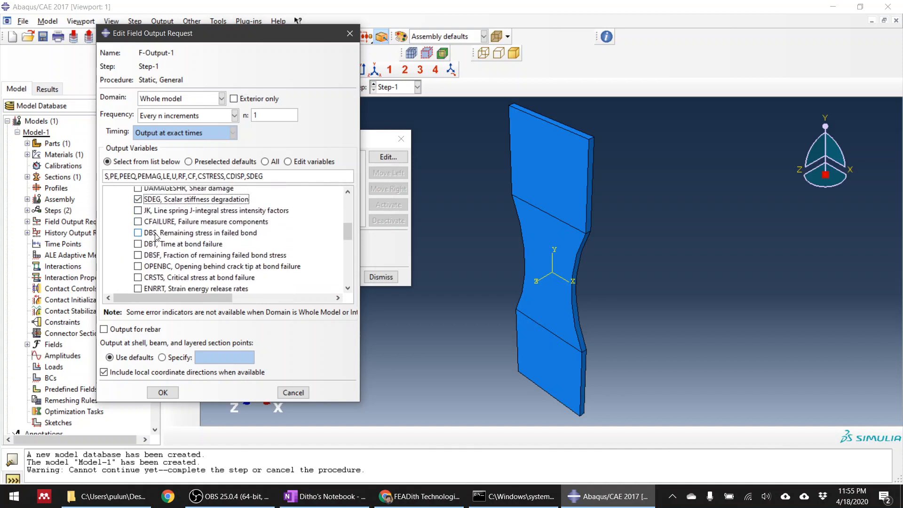
Add the failure variable DMICRT, Damage initiation criteria, to field output request F-Output-1.
scroll(163, 252, "up", 3)
scroll(172, 278, "down", 3)
scroll(184, 270, "down", 3)
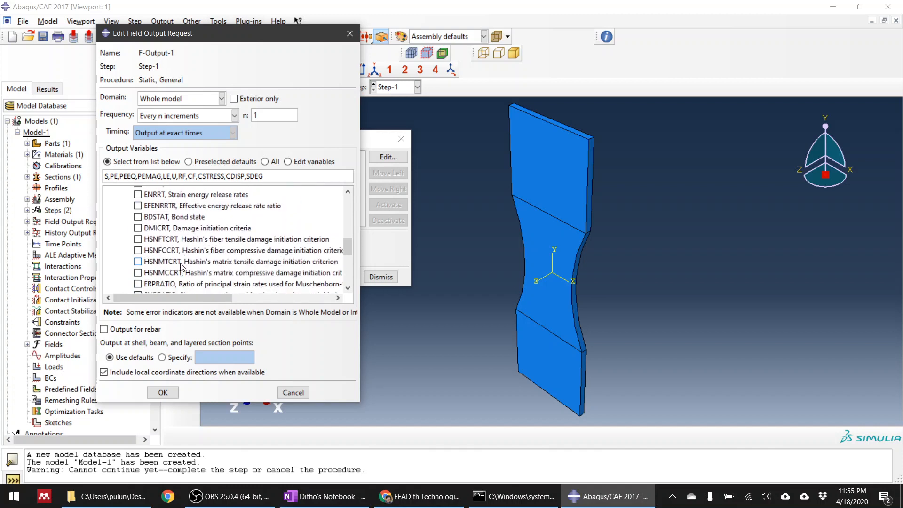
scroll(182, 267, "down", 2)
scroll(169, 261, "up", 5)
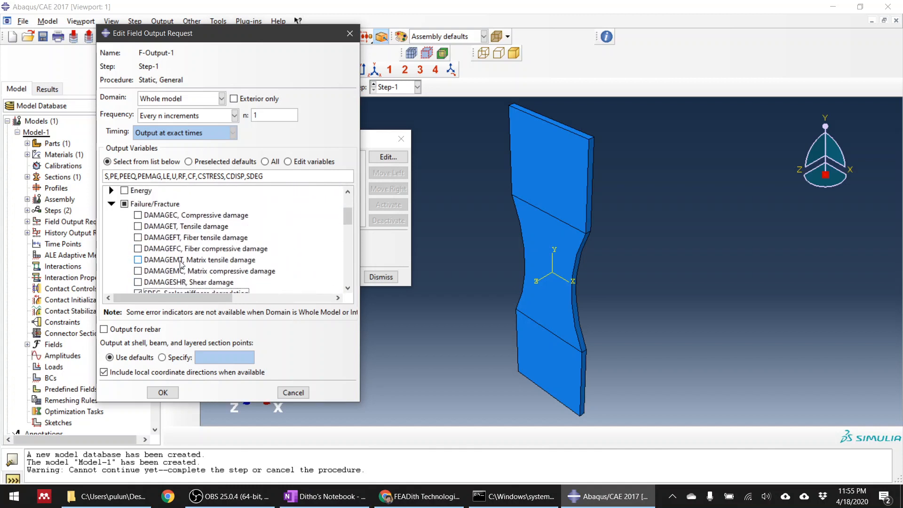
scroll(157, 256, "down", 3)
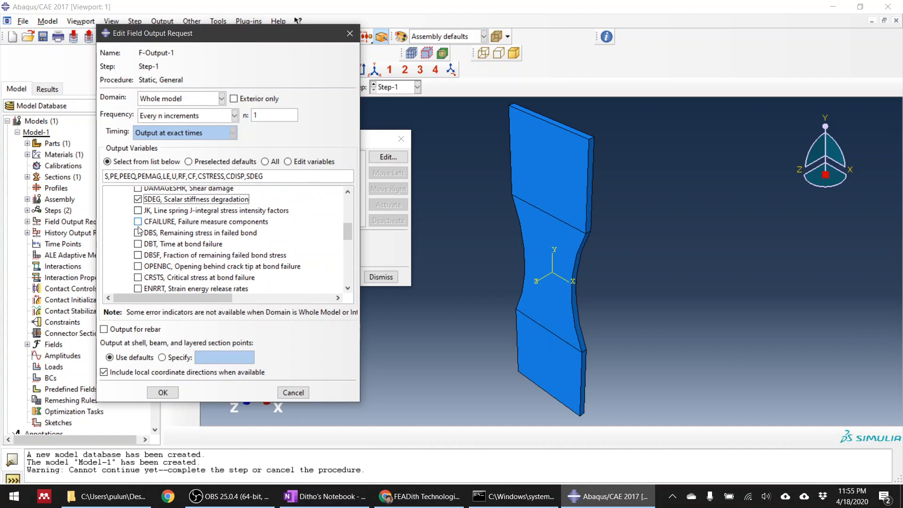
scroll(155, 259, "down", 3)
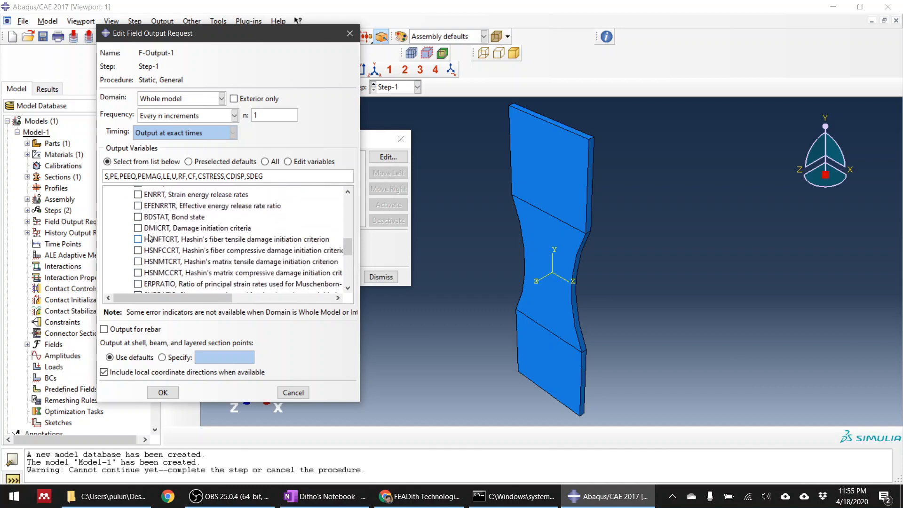
left_click(138, 229)
left_click(138, 229)
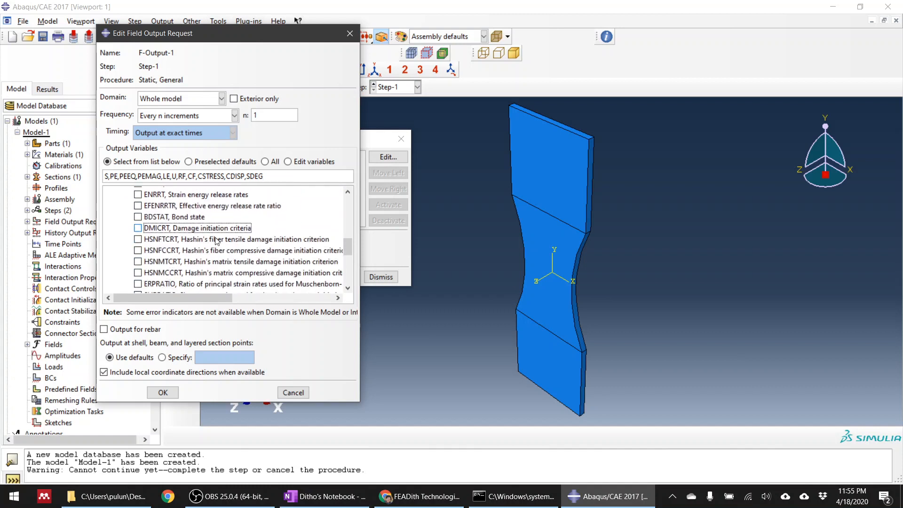
left_click(137, 228)
Set F-Output-1's output frequency to evenly spaced time intervals with an interval of 100, and save the request.
left_click(197, 118)
left_click(200, 151)
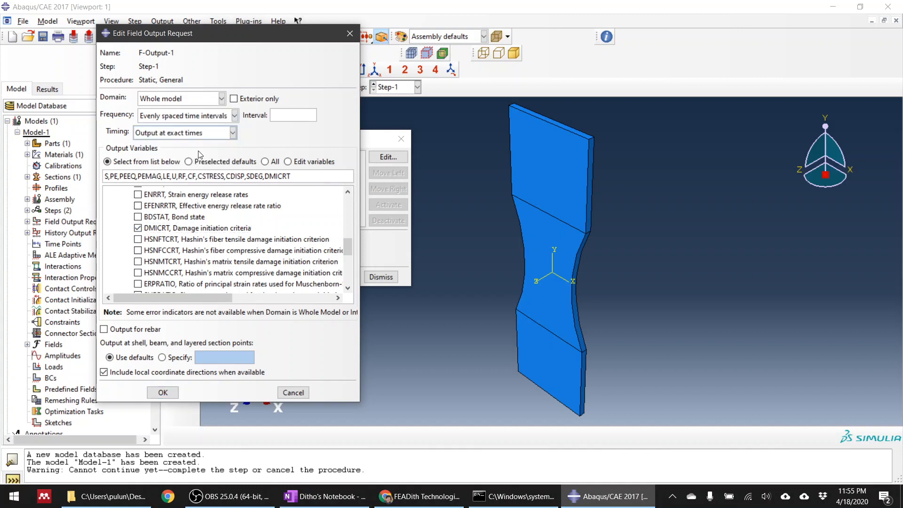
left_click(287, 115)
type("100")
left_click(163, 393)
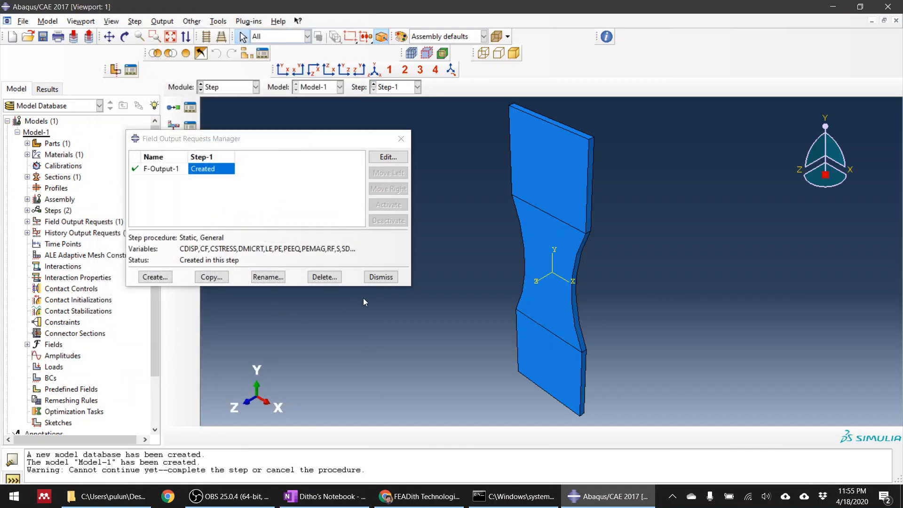
left_click(380, 277)
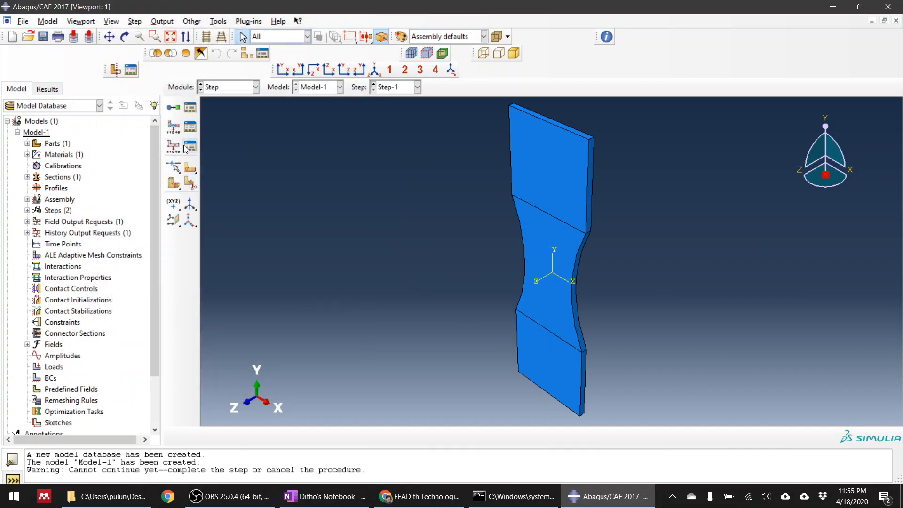
Set history output request H-Output-1 to evenly spaced time intervals with an interval of 100, and save the request.
left_click(190, 147)
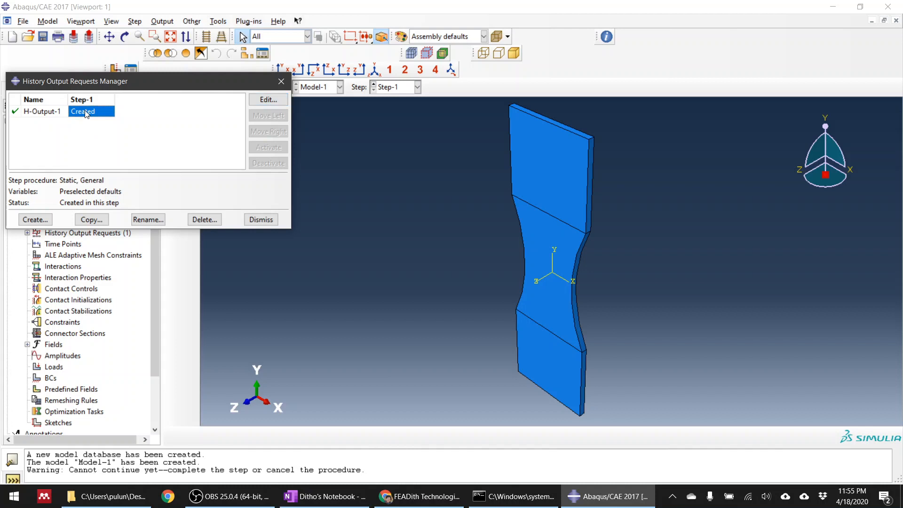
left_click(265, 100)
left_click(250, 136)
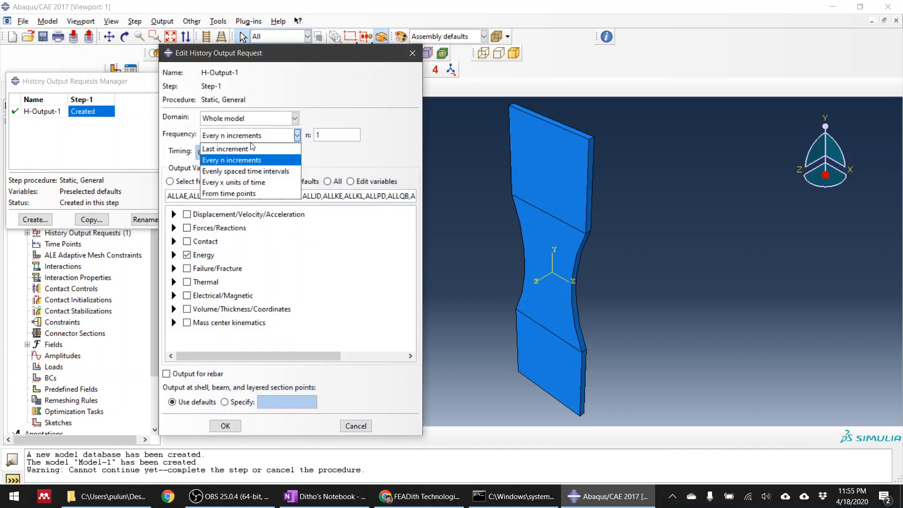
left_click(246, 171)
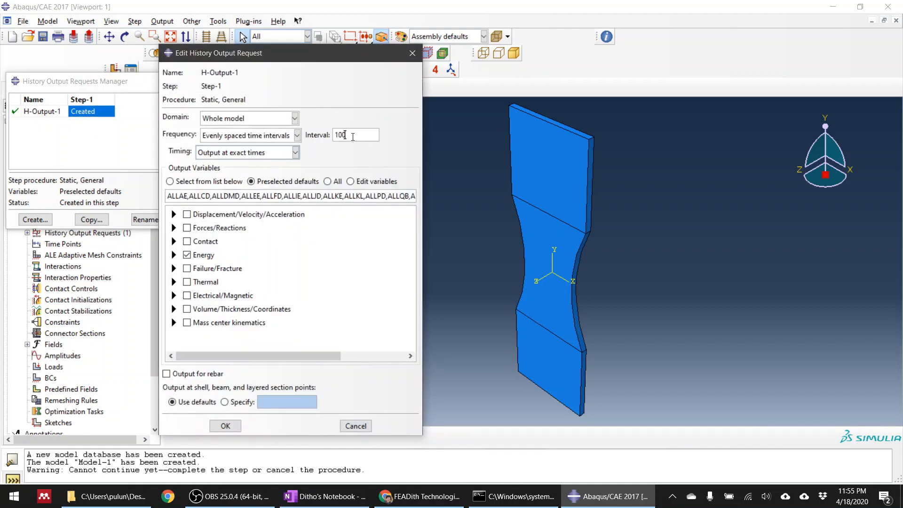
left_click(226, 426)
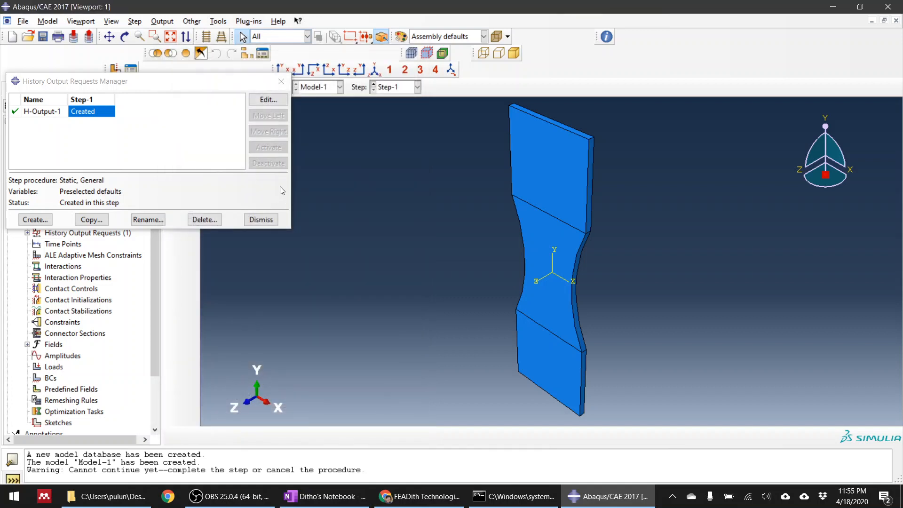
left_click(260, 220)
Add the state variable STATUS, Status (some failure and plasticity models; VUMAT), to field output request F-Output-1 and save it.
left_click(255, 87)
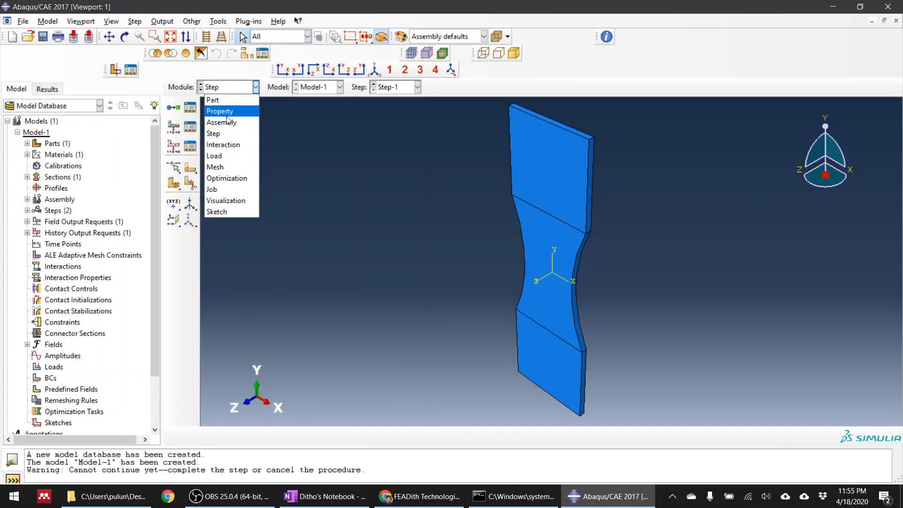
left_click(193, 132)
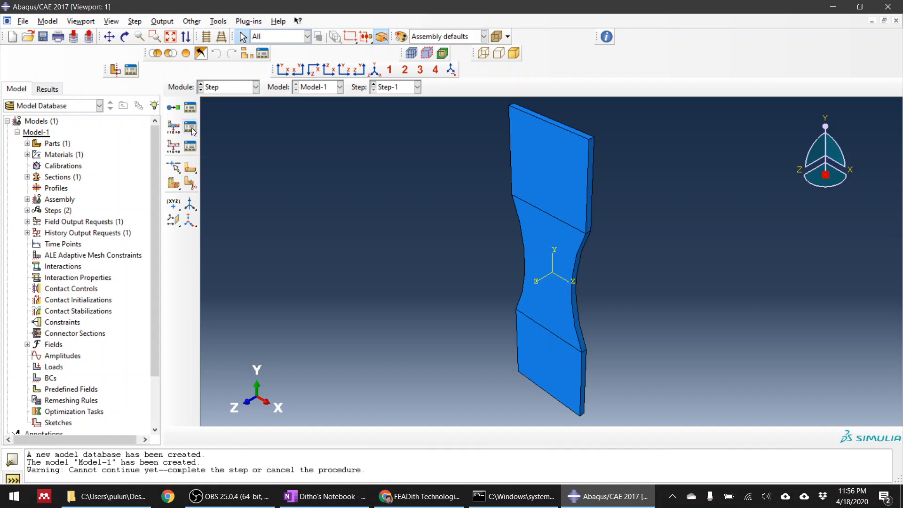
left_click(193, 131)
double_click(200, 172)
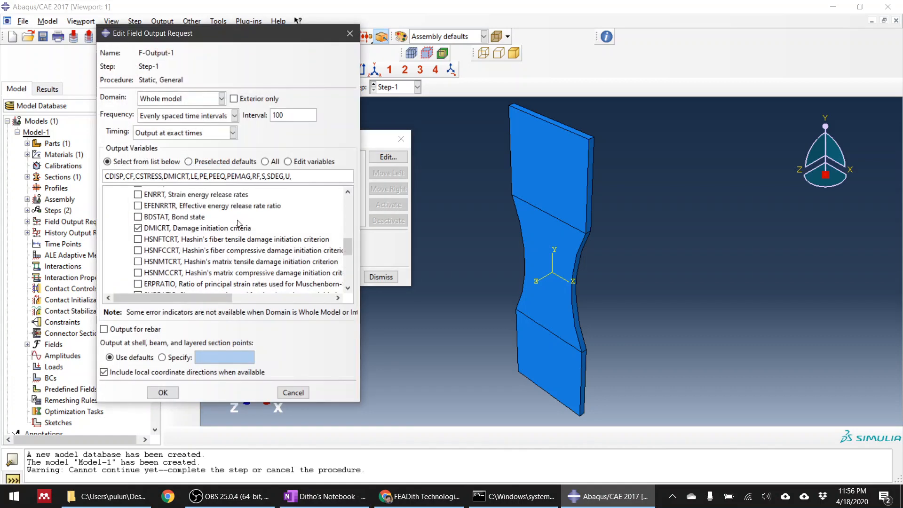
scroll(291, 259, "down", 5)
left_click(111, 285)
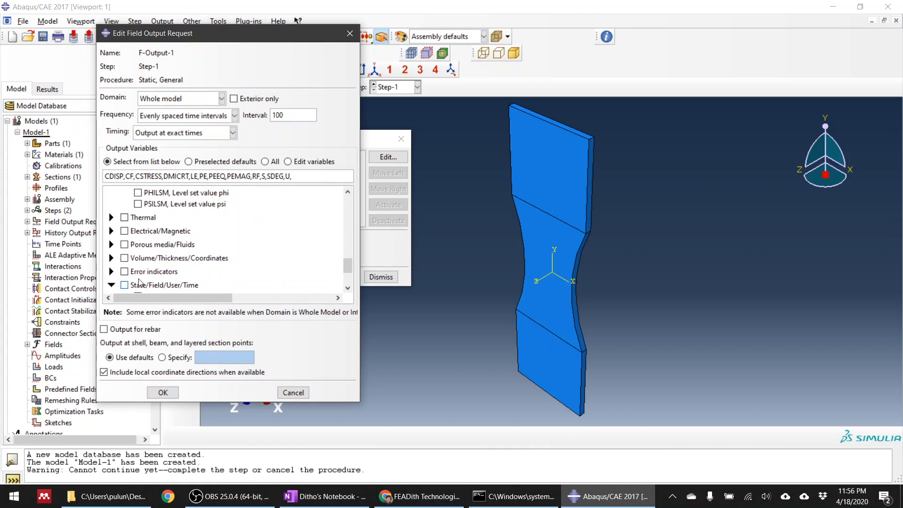
scroll(139, 282, "down", 3)
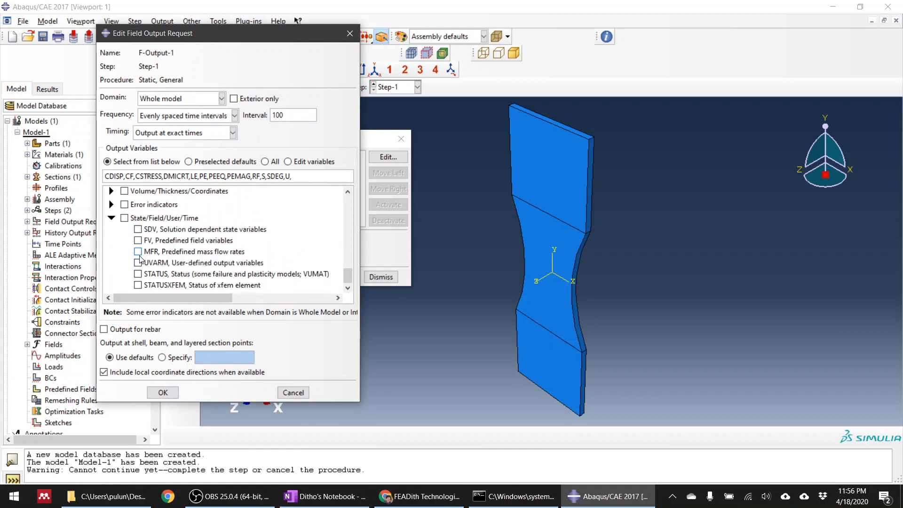
left_click(138, 275)
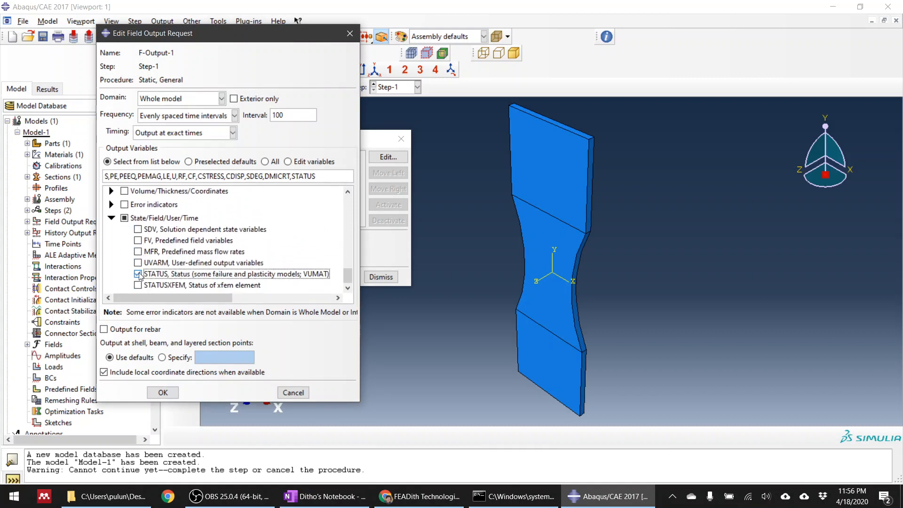
left_click(162, 393)
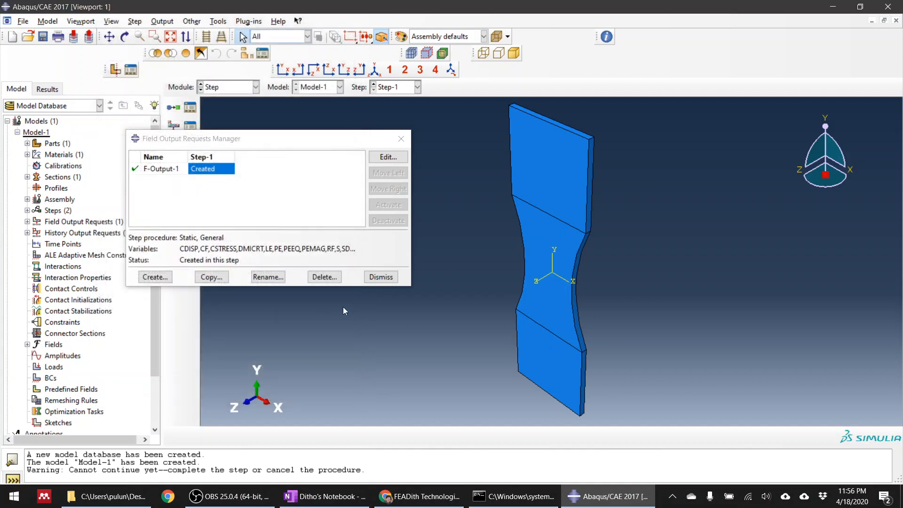
left_click(380, 276)
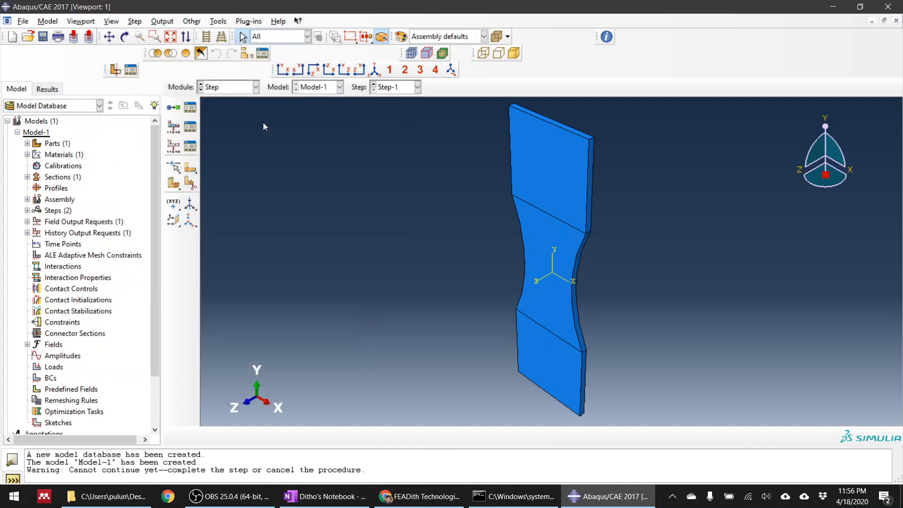
In the Load module, create a Displacement/Rotation boundary condition in Step-1 on the specimen's lower (negative Y) end face.
left_click(220, 89)
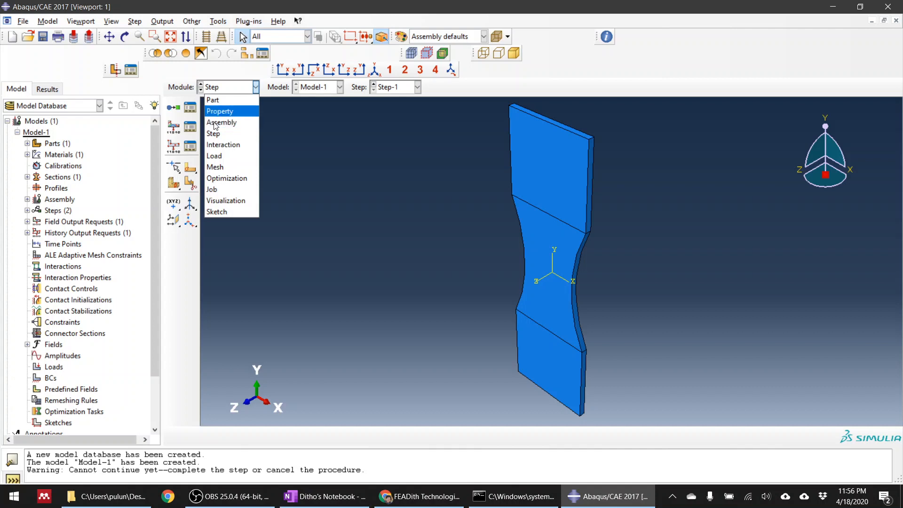
left_click(234, 158)
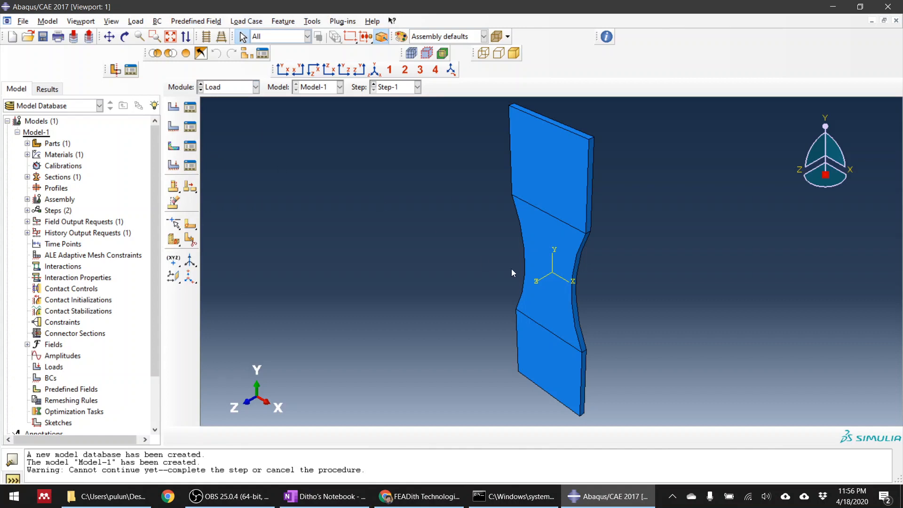
left_click(174, 127)
left_click(810, 203)
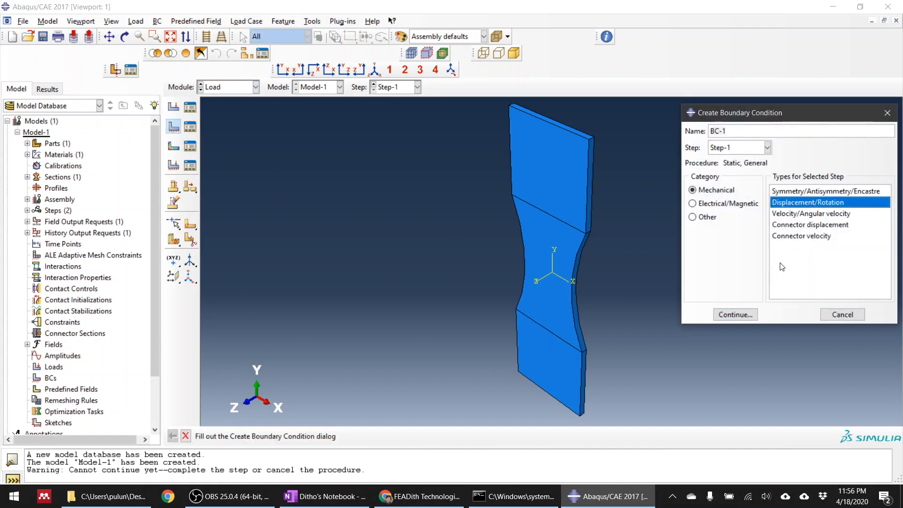
left_click(733, 315)
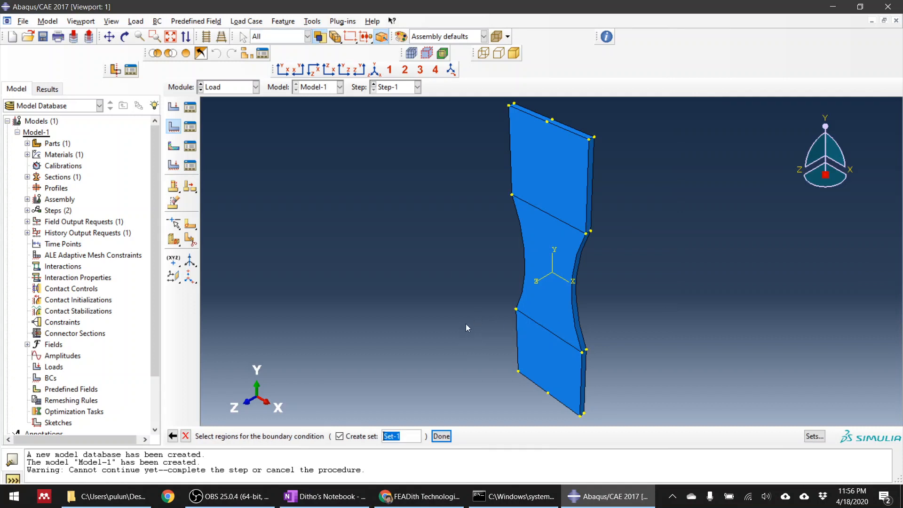
left_click_drag(467, 328, 446, 356, "ctrl+alt")
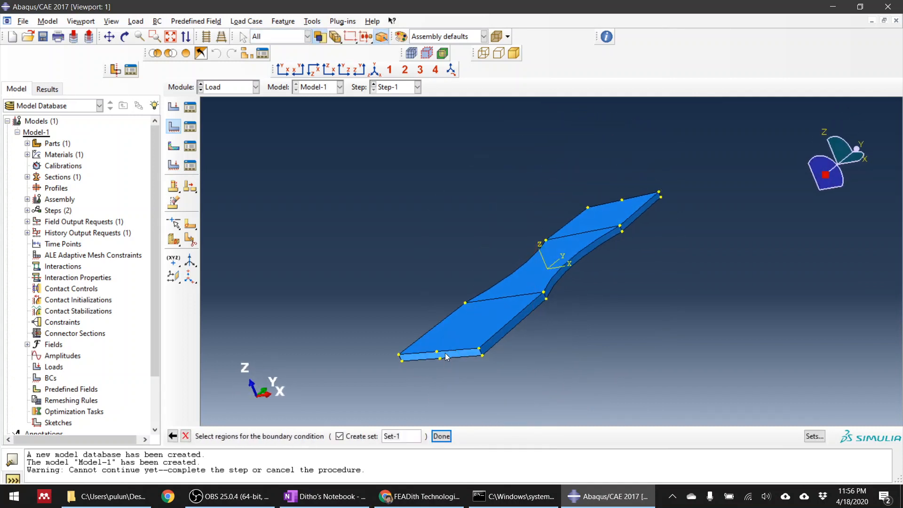
left_click(434, 358)
middle_click(406, 408)
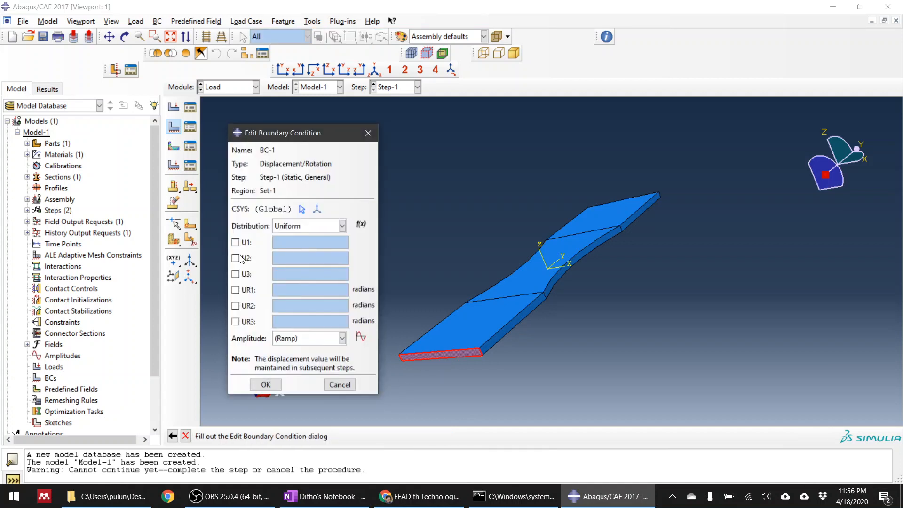
Fix the lower end face by setting U1, U2, U3, UR1, UR2 and UR3 to 0.
left_click(235, 258)
left_click(236, 243)
left_click(236, 274)
left_click(236, 290)
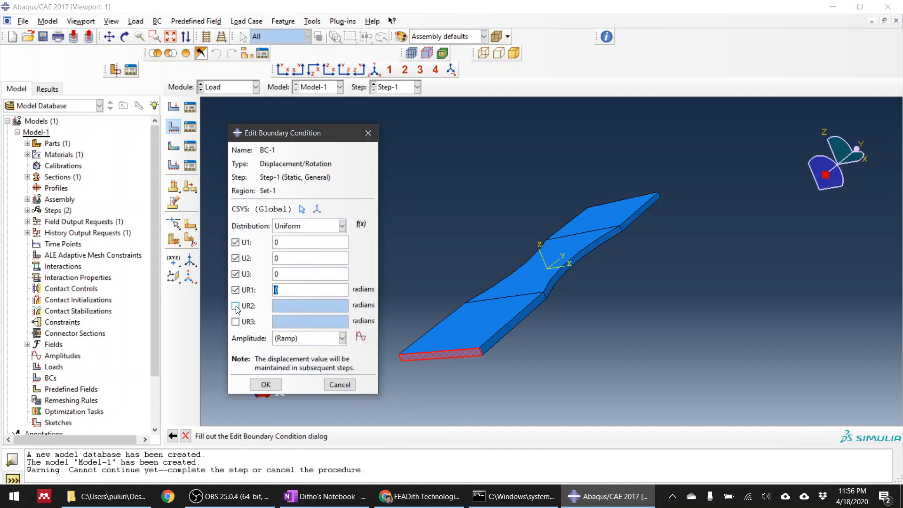
left_click(236, 306)
left_click(236, 322)
left_click(275, 386)
Create a second Displacement/Rotation boundary condition in Step-1 on the specimen's opposite (positive Y) end face.
left_click_drag(502, 239, 452, 282, "ctrl+alt")
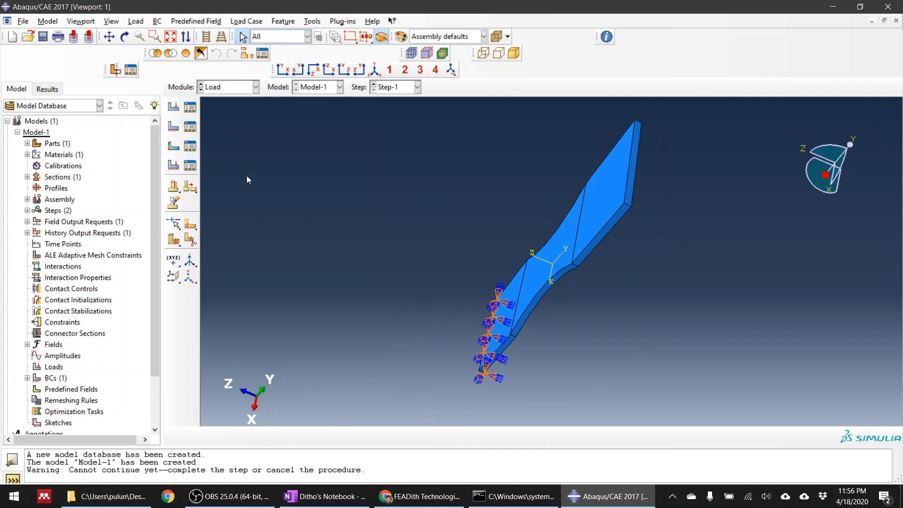
left_click(178, 130)
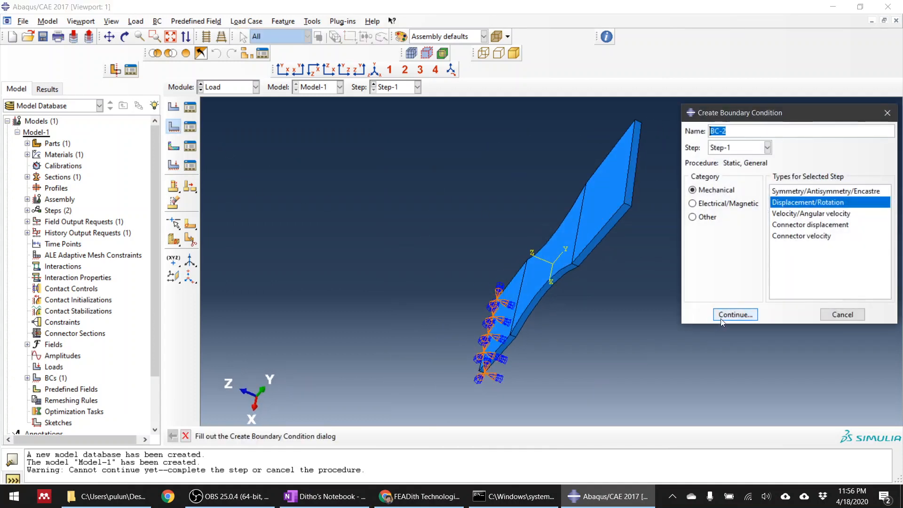
left_click(734, 312)
scroll(659, 179, "up", 3)
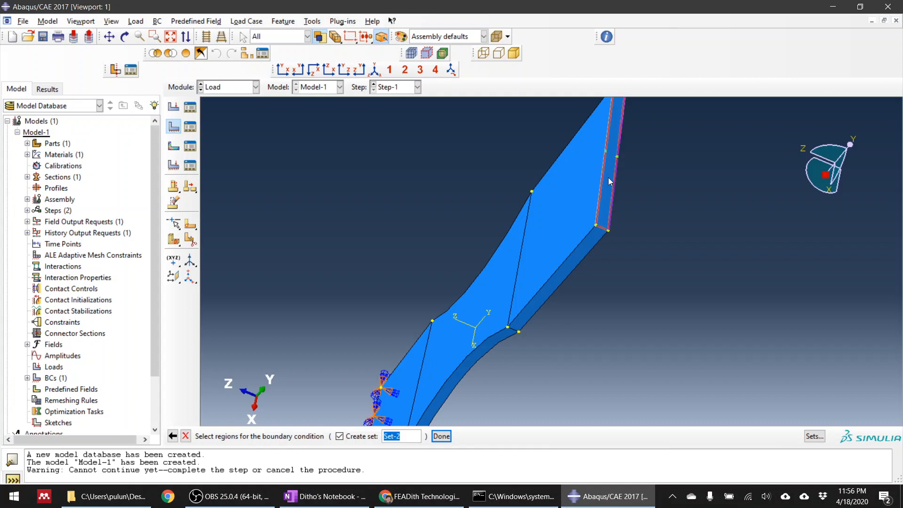
left_click(609, 177)
middle_click(706, 222)
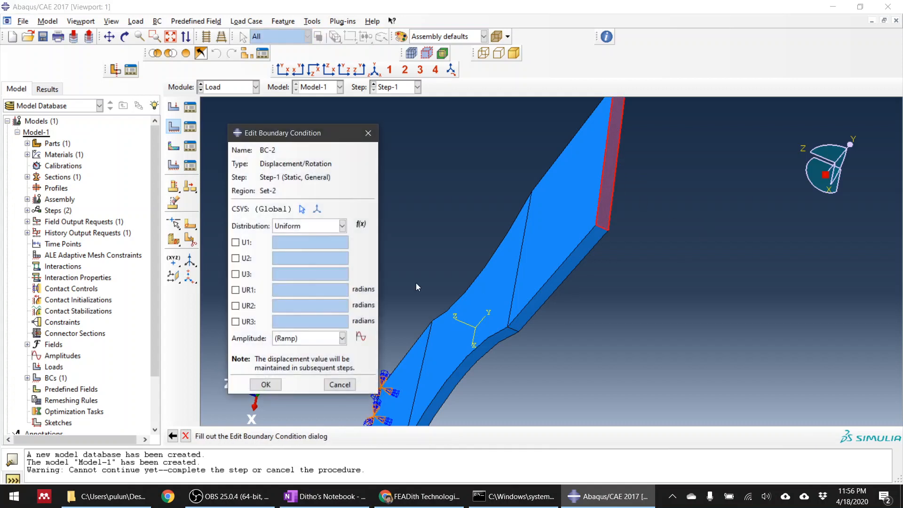
Prescribe a U2 displacement of 10 on the upper end face, with U1, U3 and all three rotations set to 0.
left_click(236, 242)
left_click(235, 274)
left_click(236, 290)
left_click(235, 258)
left_click(236, 306)
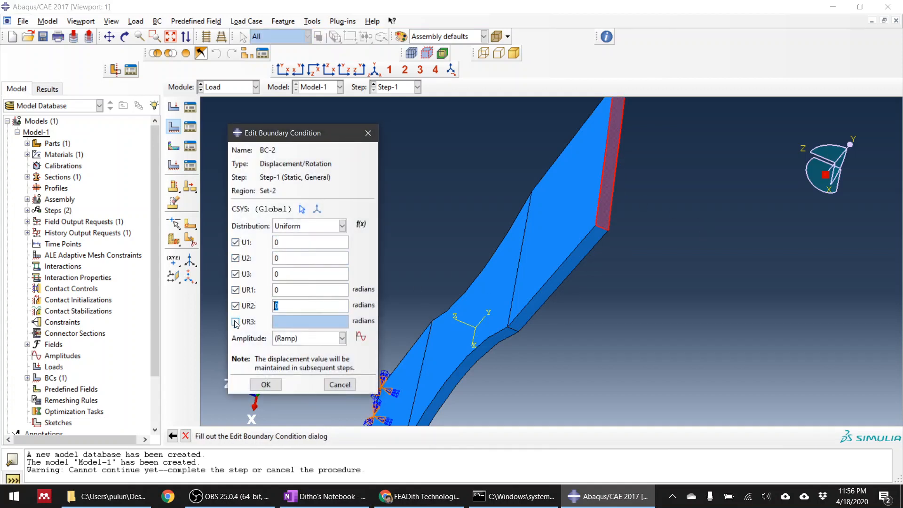
left_click(235, 322)
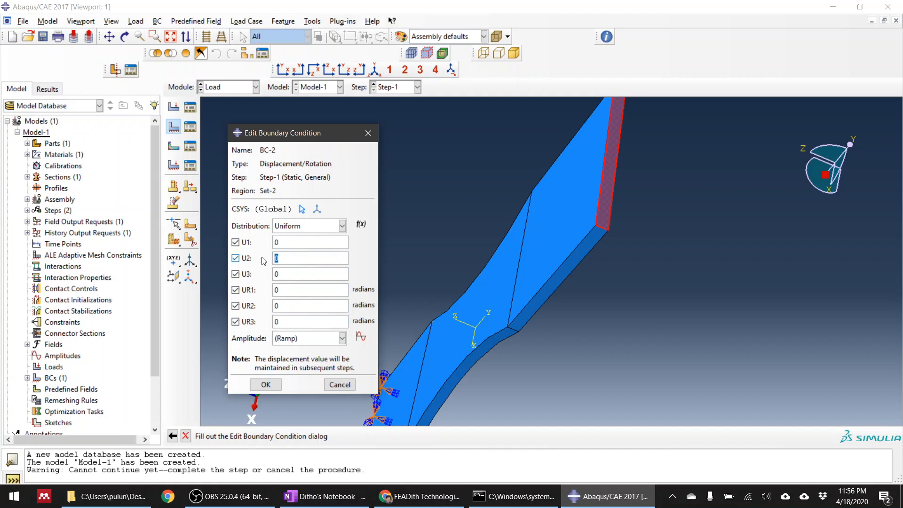
left_click_drag(279, 136, 236, 134)
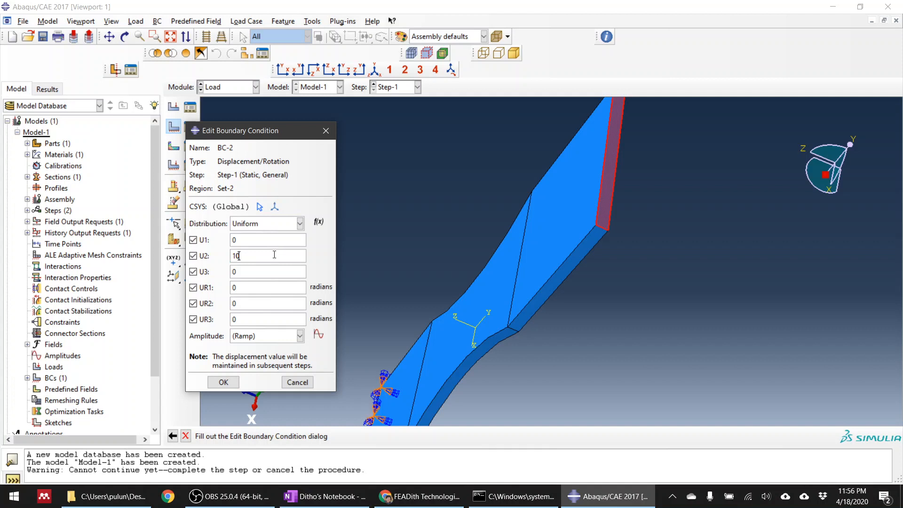
left_click(223, 382)
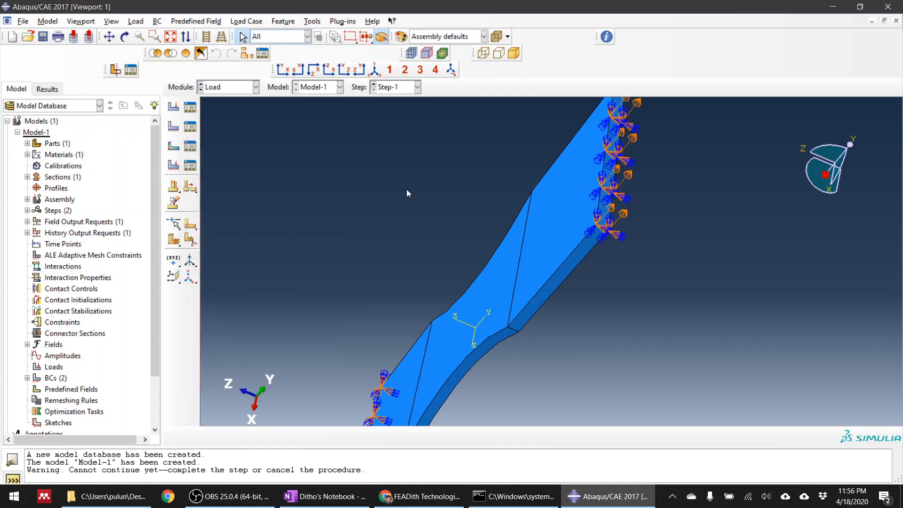
In the Mesh module, switch the object to Part-1 and seed it with an approximate global size of 1.
left_click(217, 87)
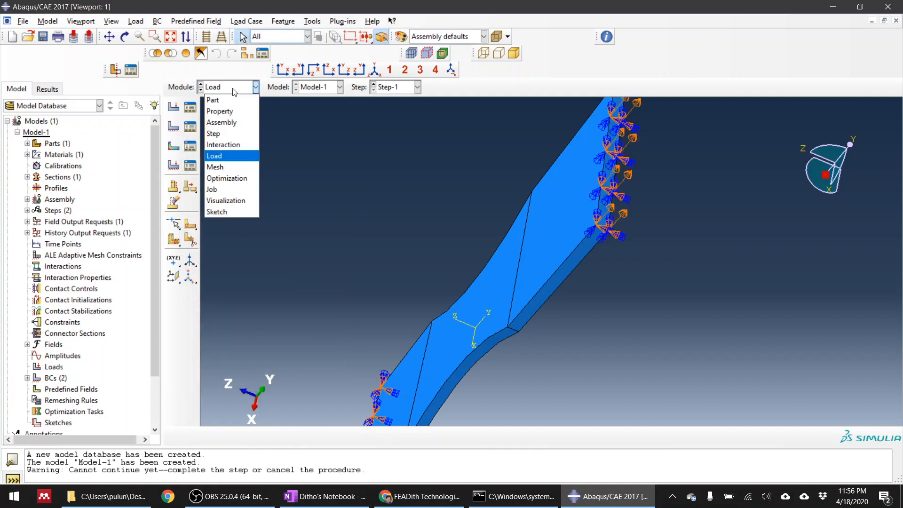
left_click(229, 169)
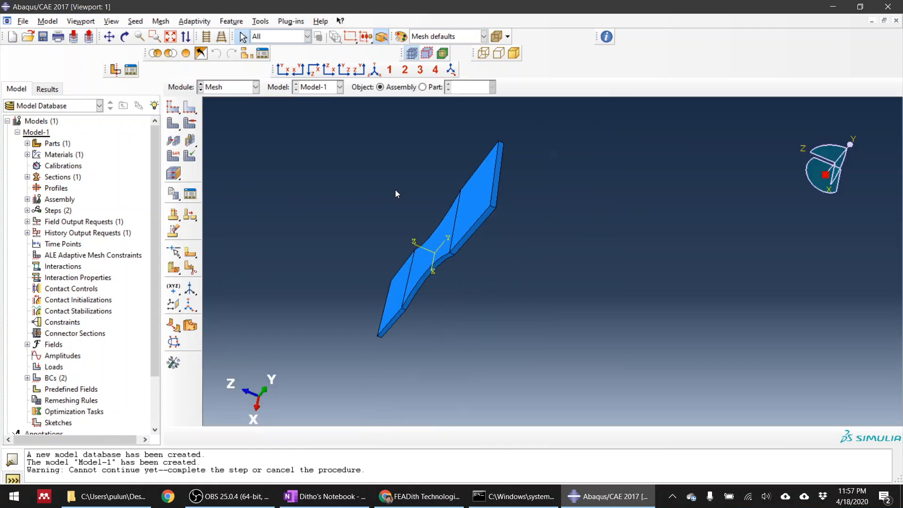
left_click(173, 108)
left_click(451, 271)
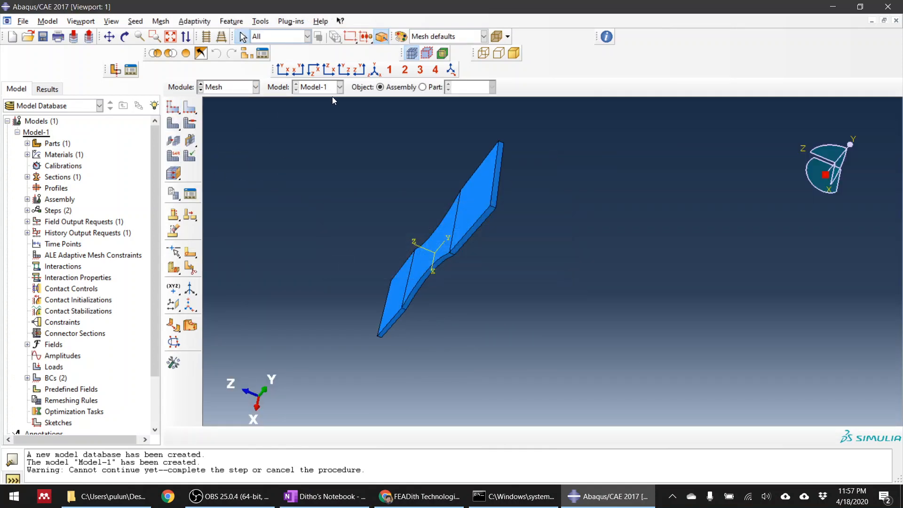
left_click(423, 87)
left_click(174, 108)
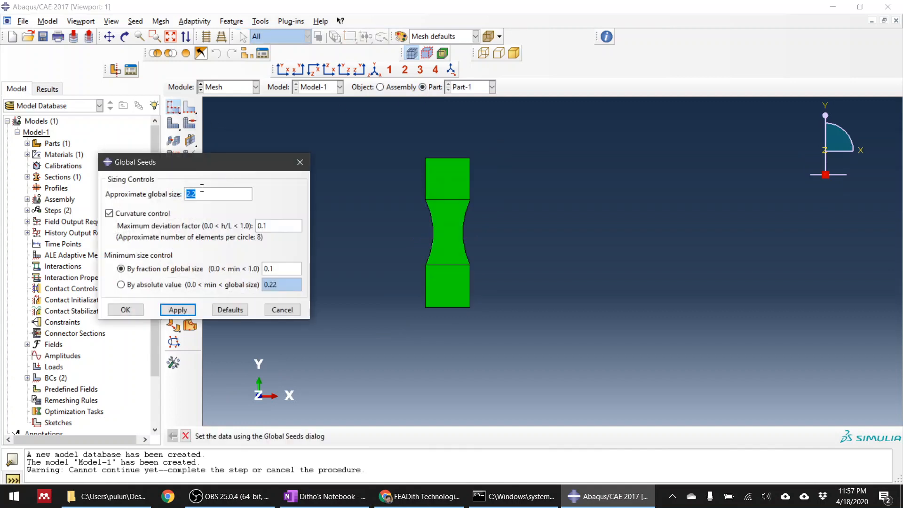
type("1")
left_click(181, 310)
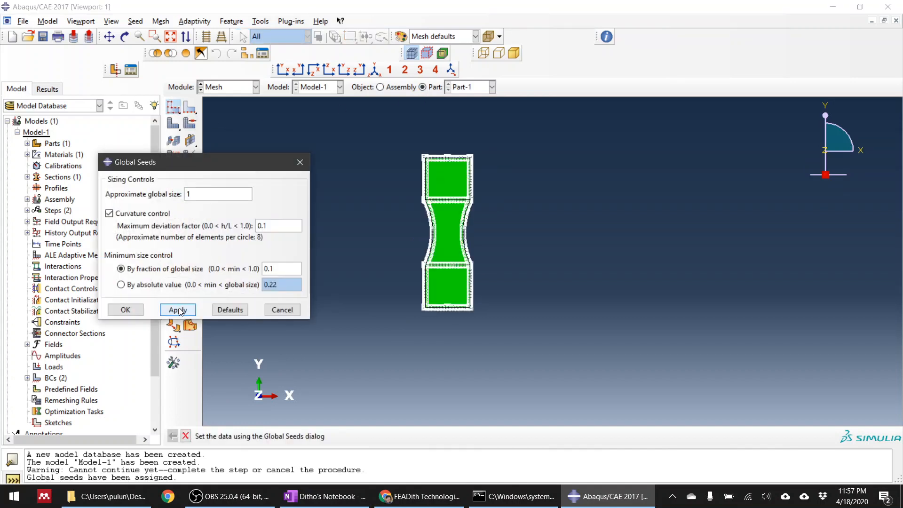
left_click(125, 309)
Mesh Part-1 with the assigned seeds and inspect the elements in the necked region.
left_click(172, 124)
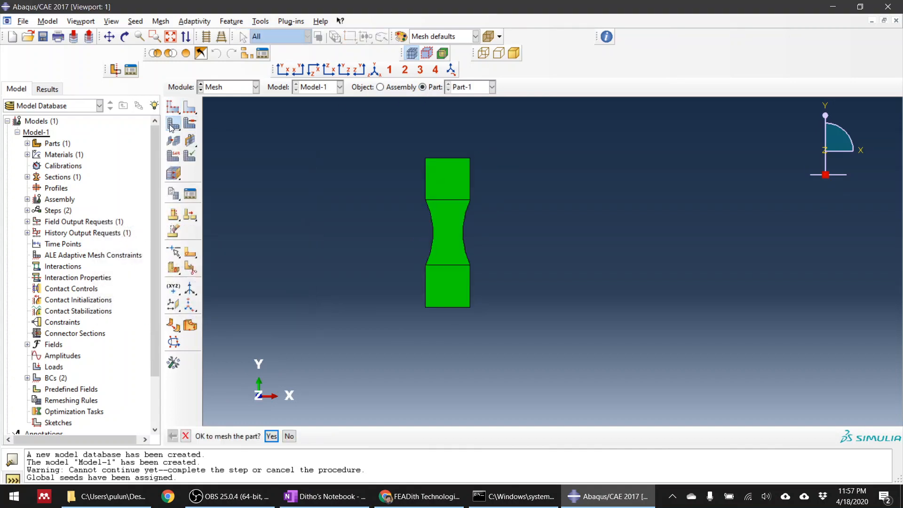
left_click(272, 437)
scroll(459, 230, "up", 5)
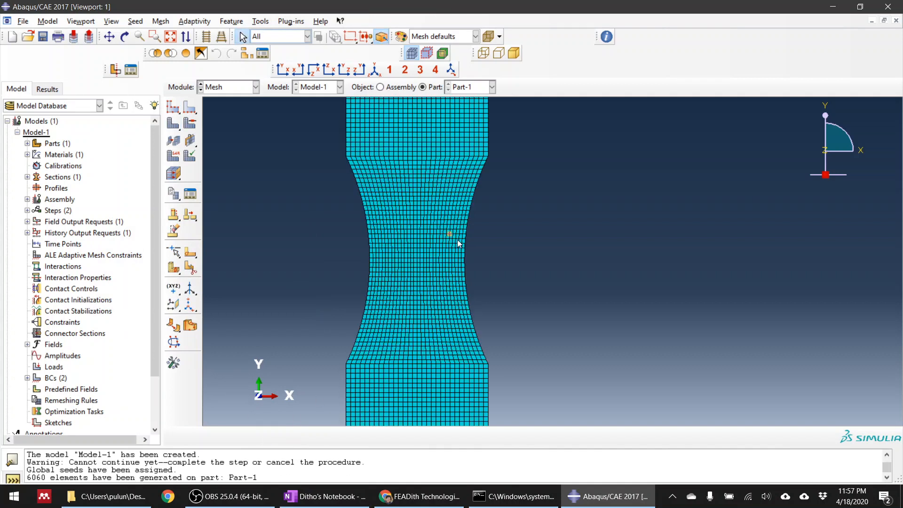
scroll(481, 225, "down", 5)
scroll(476, 228, "up", 3)
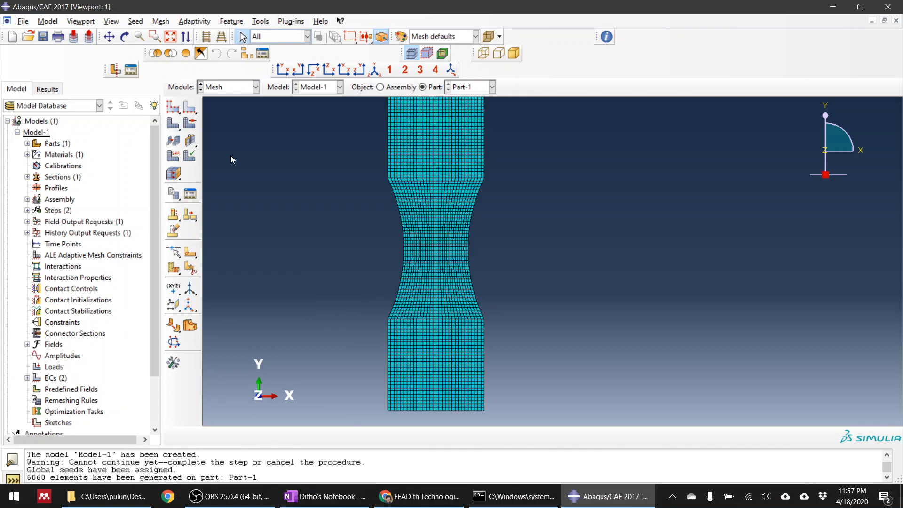
Review Part-1's global seed size against the characteristic length in the OneNote damage notes, and return to Abaqus/CAE.
left_click(173, 108)
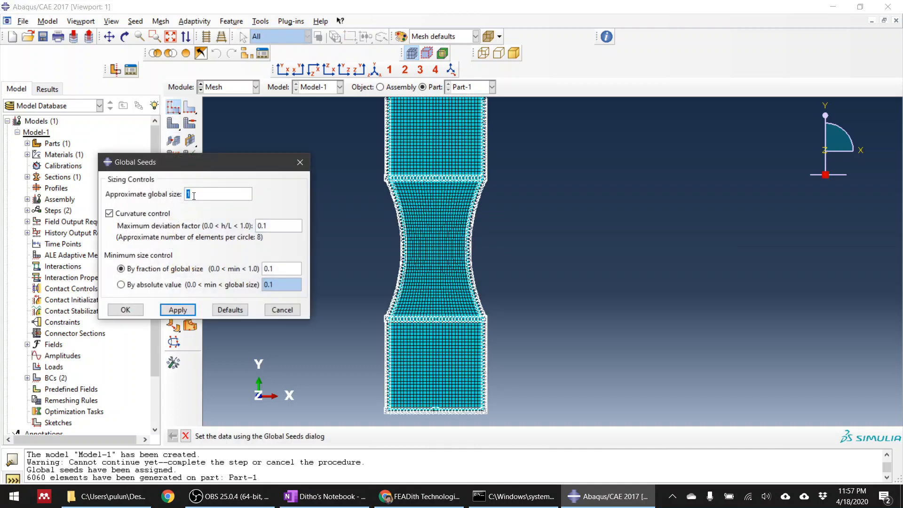
left_click(125, 310)
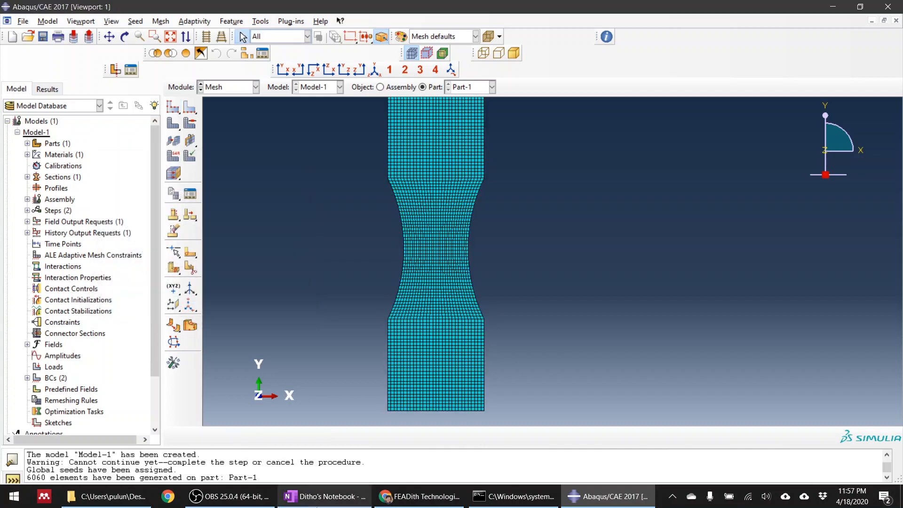
left_click(324, 497)
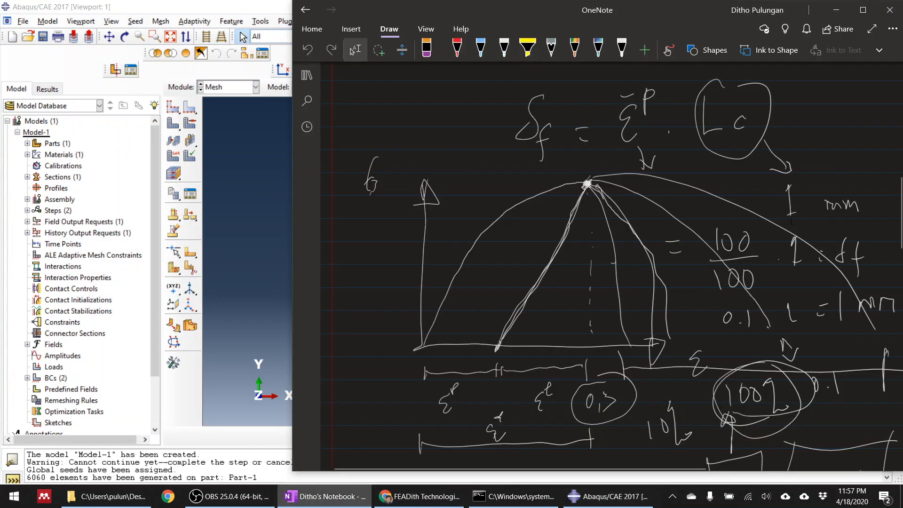
left_click(281, 196)
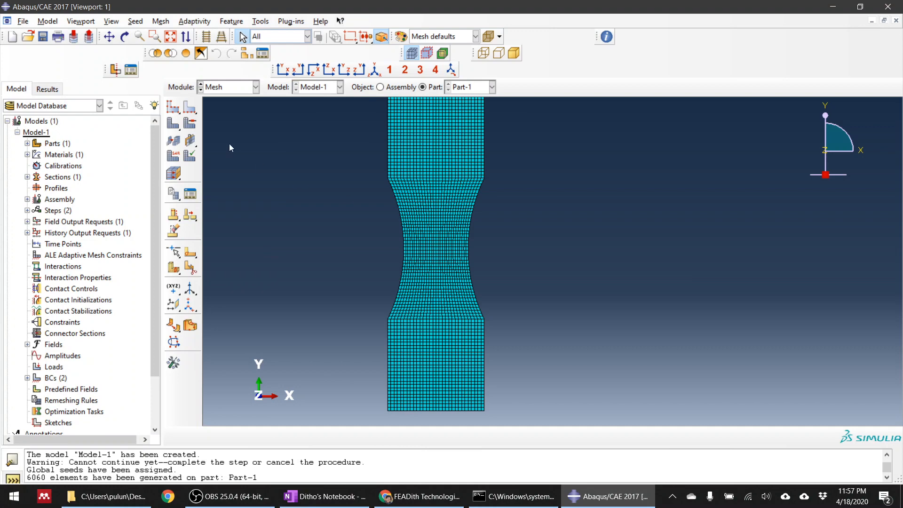
Inspect the mesh of Part-1 in the necked region, through the thickness and over the whole specimen.
scroll(462, 261, "up", 2)
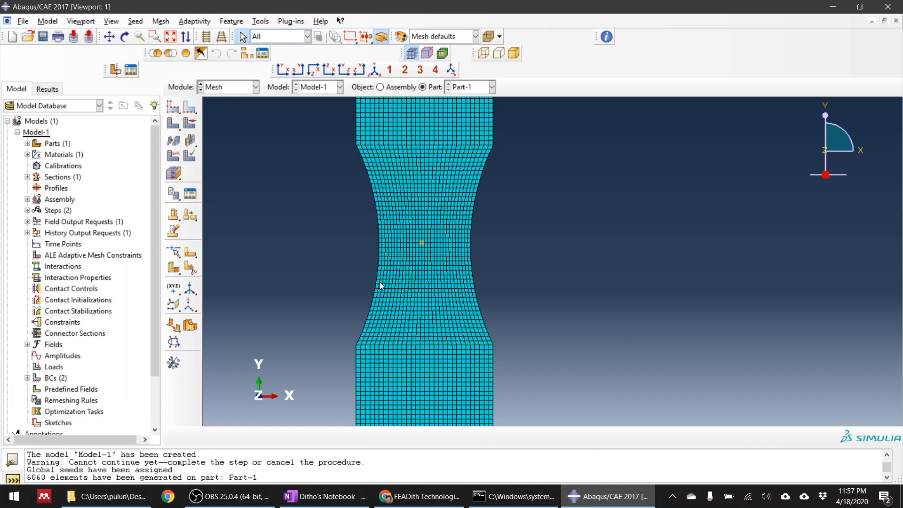
left_click(371, 298)
left_click_drag(465, 229, 520, 324, "ctrl+alt")
scroll(579, 137, "up", 5)
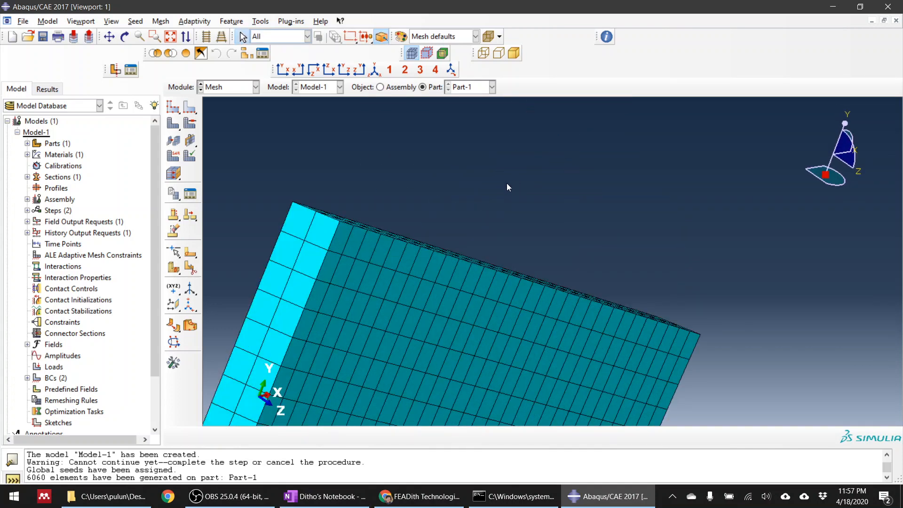
scroll(507, 182, "down", 4)
left_click_drag(426, 151, 444, 224, "ctrl+alt")
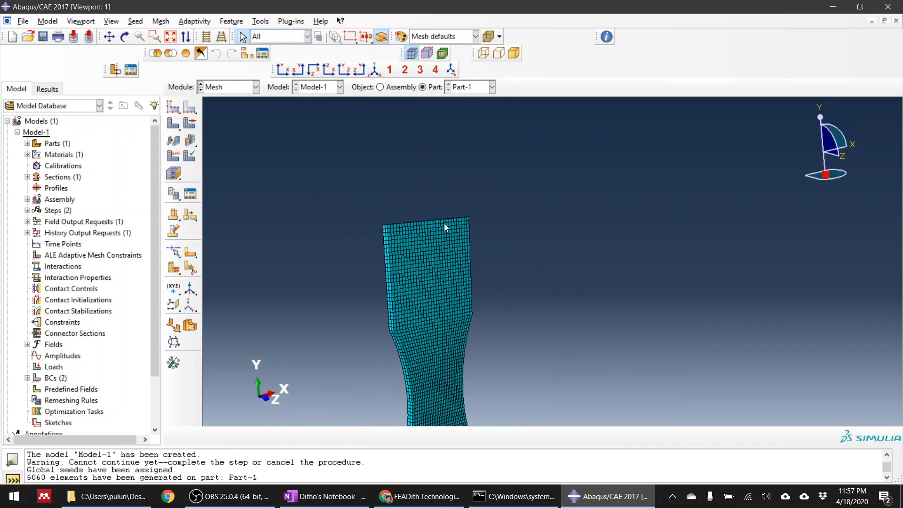
scroll(428, 179, "down", 3)
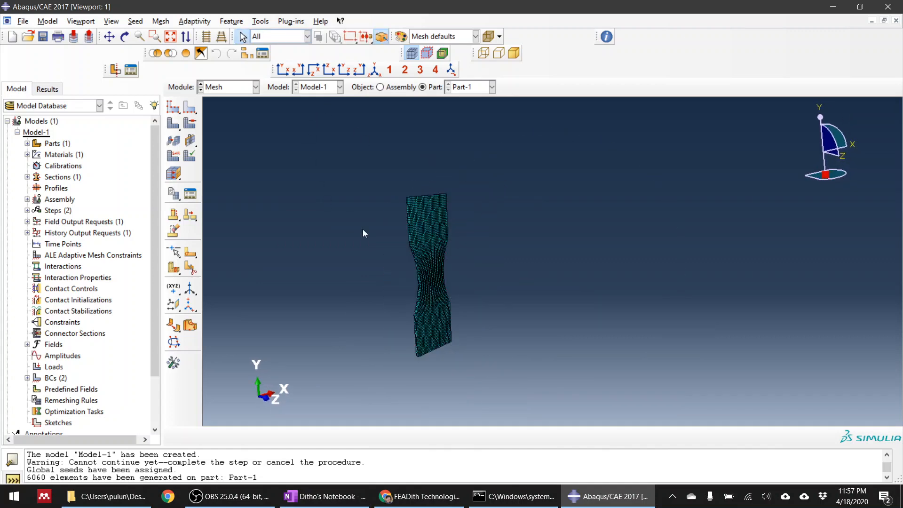
left_click_drag(526, 255, 434, 260, "ctrl+alt")
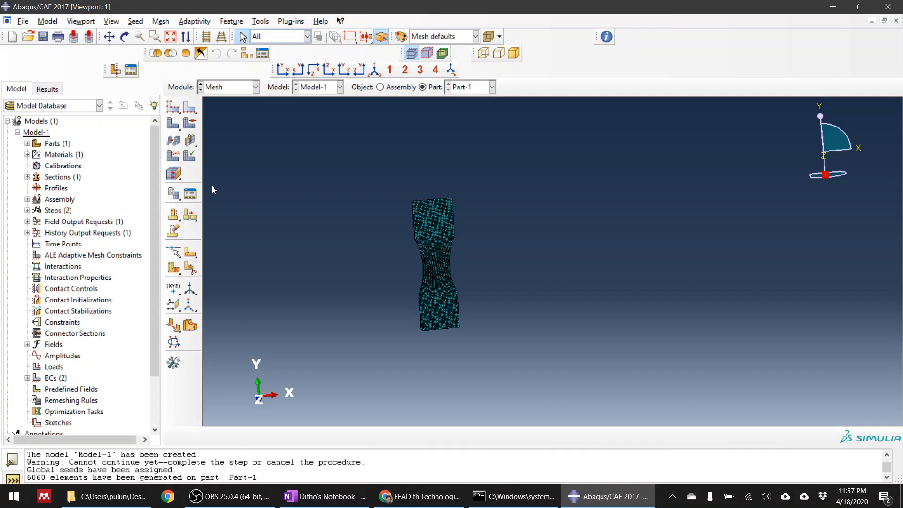
Edit Part-1's element type with second-order accuracy, Enhanced hourglass control, element deletion set to Yes and a max degradation of 0.99.
left_click(175, 156)
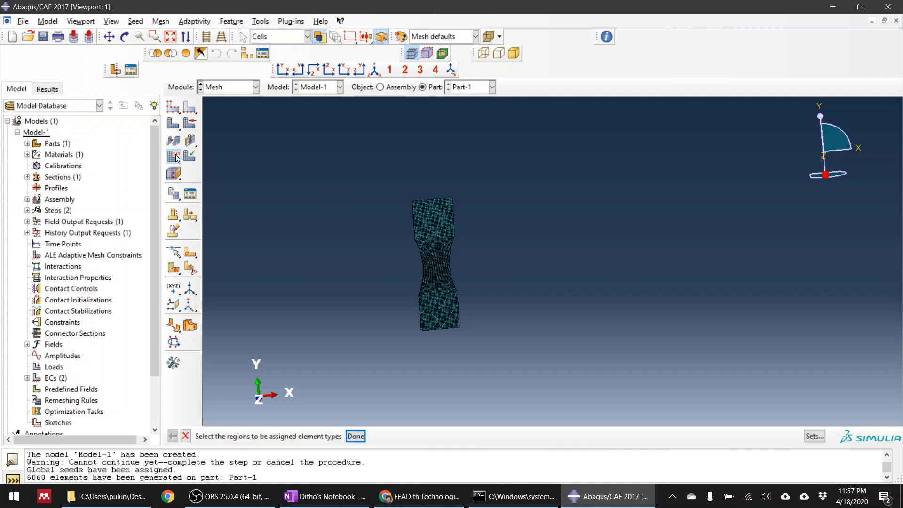
middle_click(503, 351)
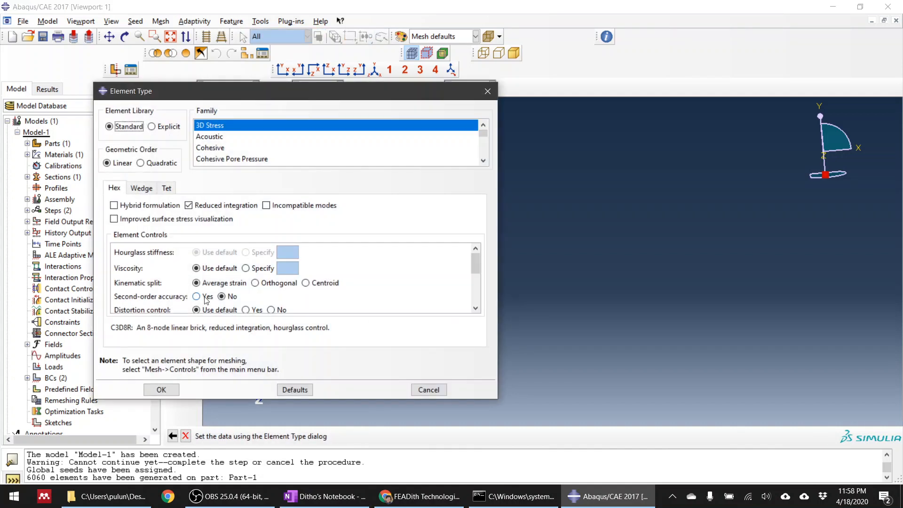
left_click(205, 300)
scroll(246, 284, "down", 4)
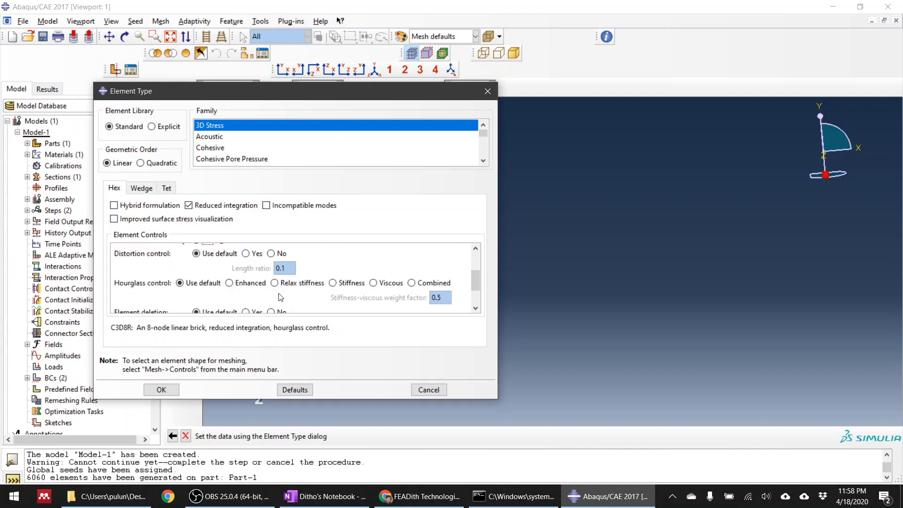
left_click(234, 283)
scroll(276, 291, "down", 3)
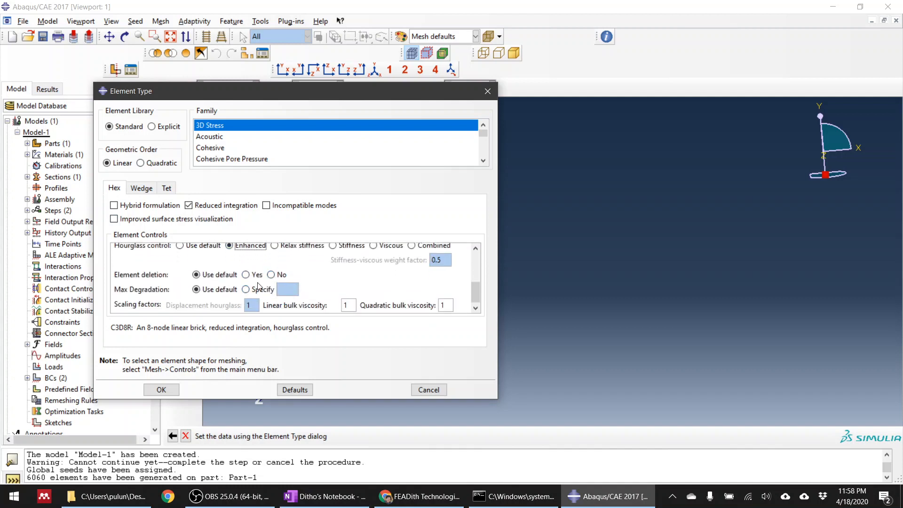
left_click(254, 275)
left_click(250, 292)
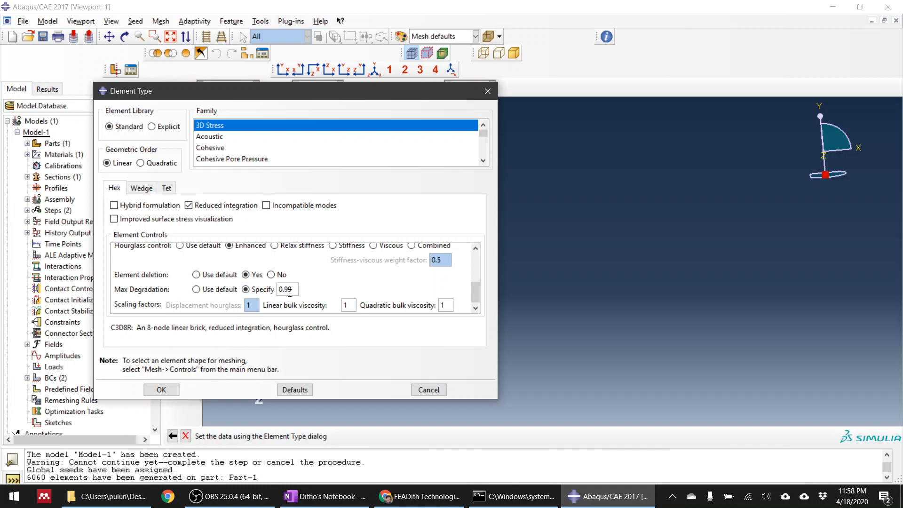
Switch to OneNote and handwrite the damage equation σ = (1 − d) σ⁰ in blank space below the existing notes.
left_click(420, 497)
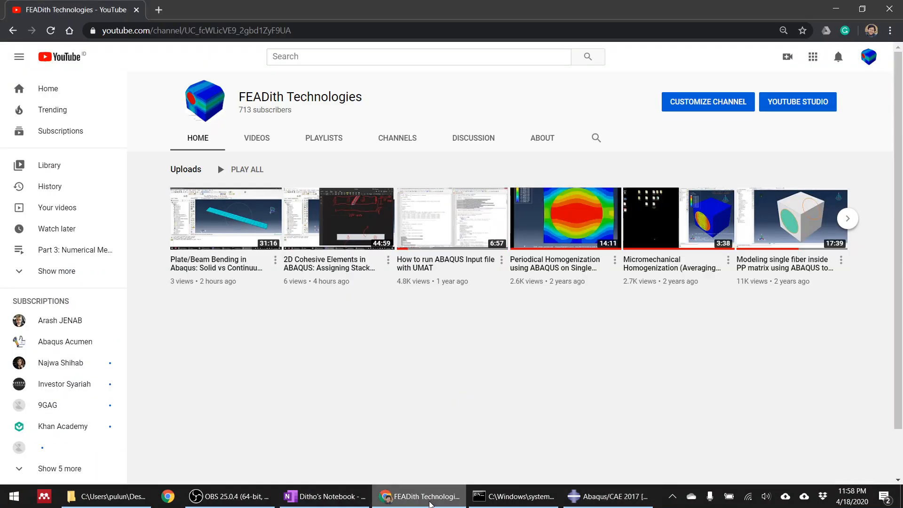
left_click(329, 500)
scroll(554, 317, "down", 15)
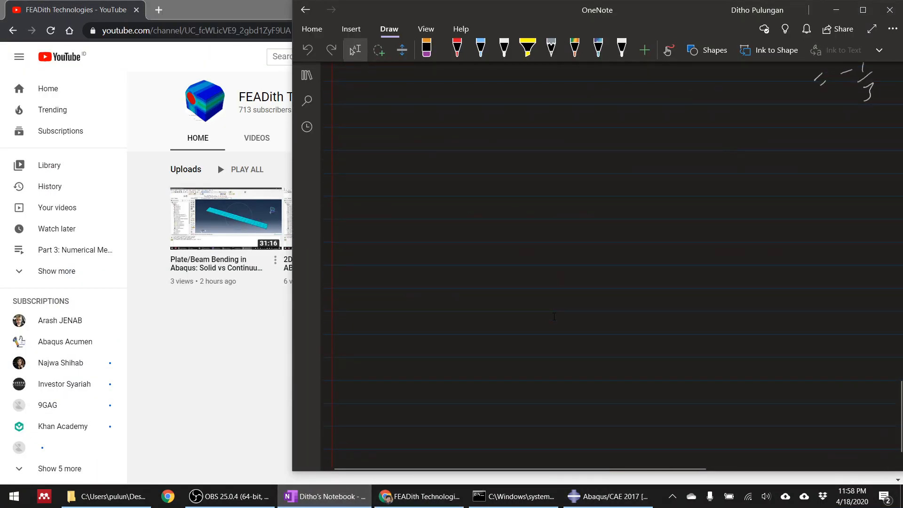
left_click_drag(440, 219, 420, 246)
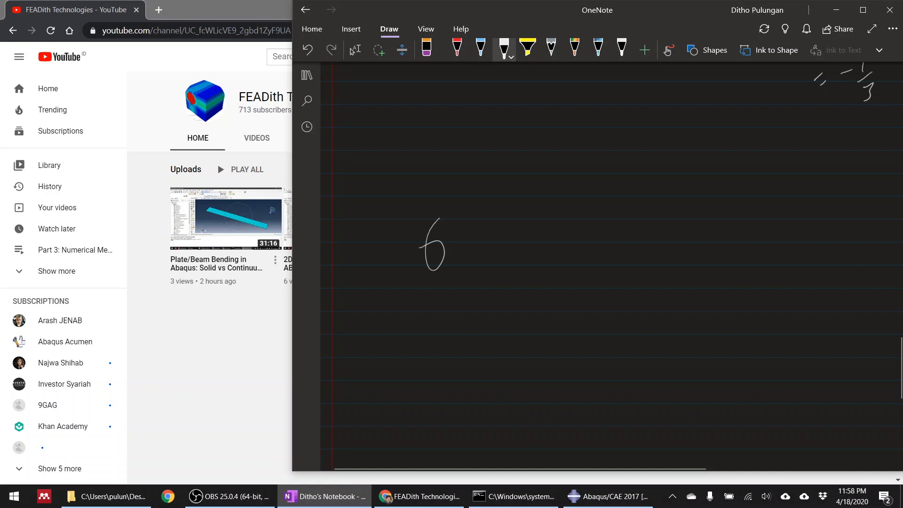
left_click_drag(478, 241, 486, 240)
left_click_drag(477, 254, 490, 252)
left_click_drag(531, 216, 546, 276)
left_click_drag(610, 238, 614, 252)
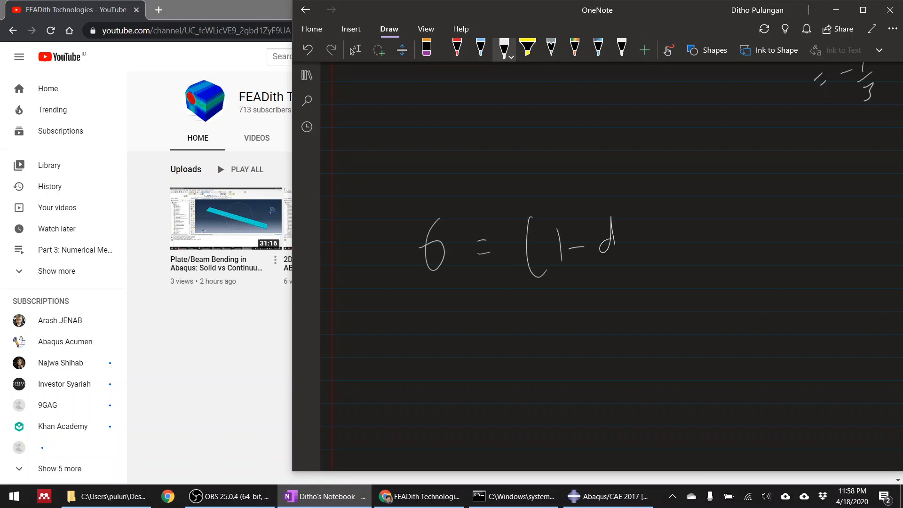
left_click_drag(637, 192, 623, 284)
Annotate the damage equation with arrows, expanding σ⁰ as K⁰ : ε and writing d = 1 under the damage variable.
mouse_move(701, 216)
left_mouse_down()
mouse_move(684, 242)
mouse_move(698, 307)
left_mouse_up()
mouse_move(709, 266)
left_mouse_down()
mouse_move(710, 304)
mouse_move(728, 291)
left_mouse_up()
left_click_drag(665, 353, 672, 392)
left_click_drag(687, 350, 688, 366)
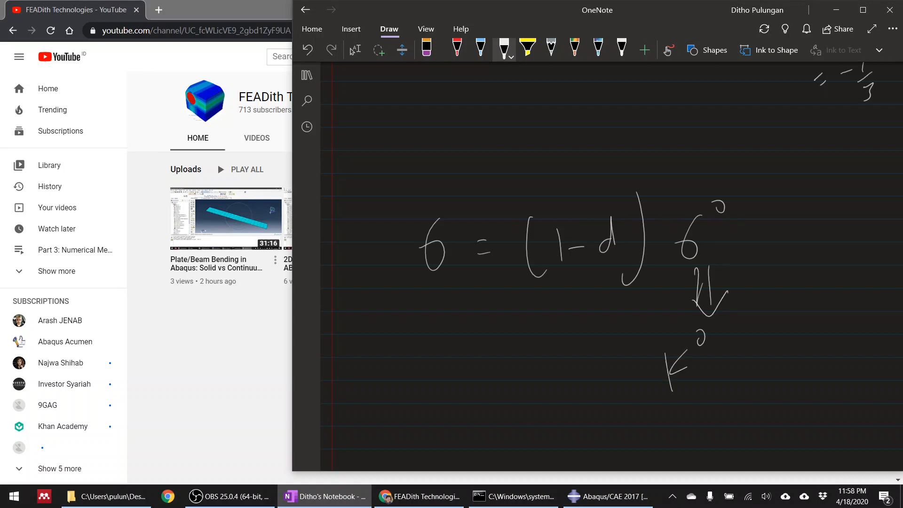
left_click_drag(772, 332, 786, 372)
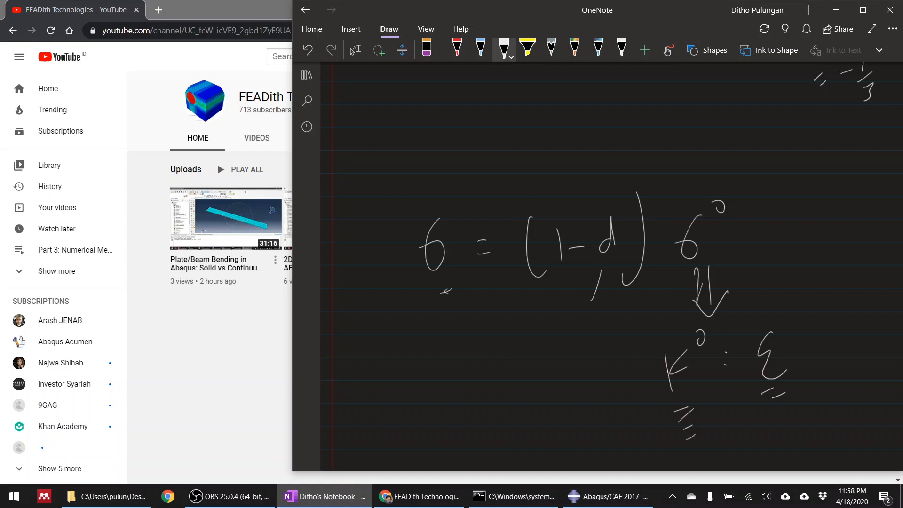
left_click_drag(588, 297, 602, 294)
left_click_drag(574, 351, 581, 363)
left_click_drag(594, 346, 596, 346)
left_click_drag(614, 323, 622, 352)
Handwrite σ⁰ = σ / (1 − d) below the equation, evaluate it for d = 1 as 0/0 and note the singularity.
scroll(611, 266, "down", 3)
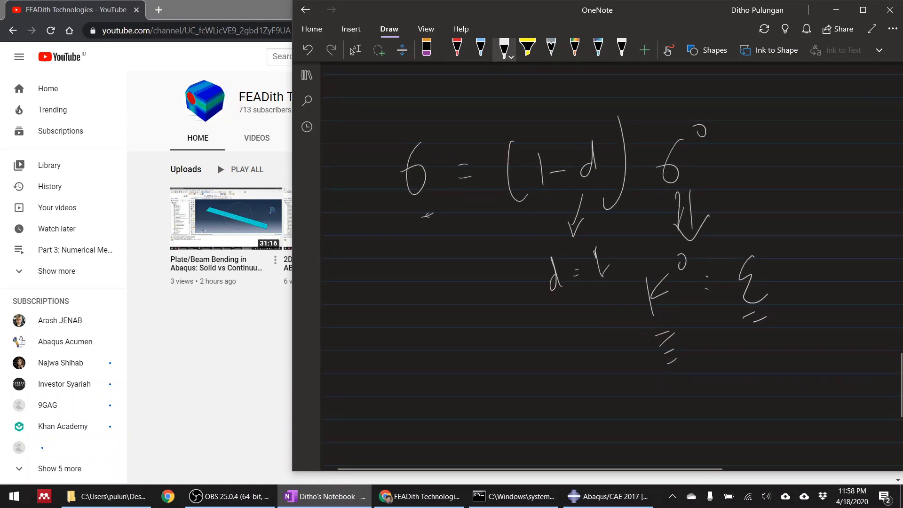
left_click_drag(427, 351, 419, 376)
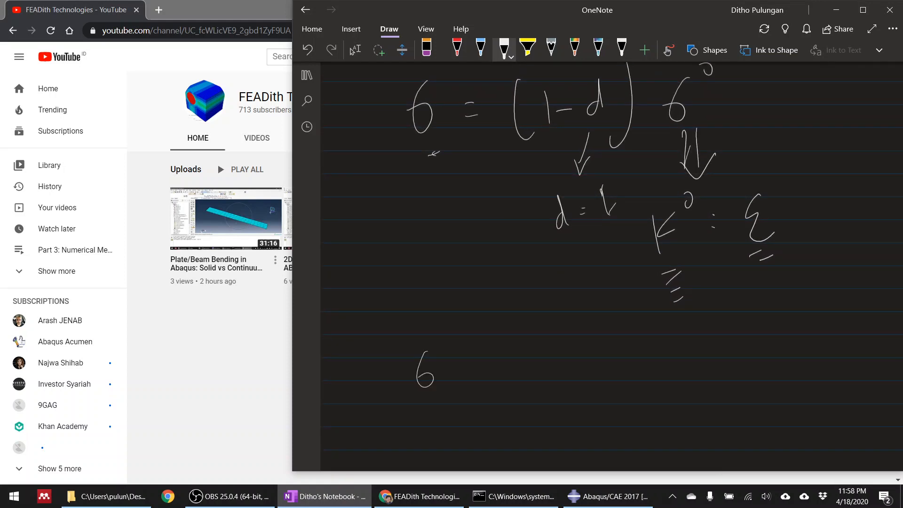
left_click_drag(538, 299, 532, 324)
left_click_drag(510, 373, 587, 329)
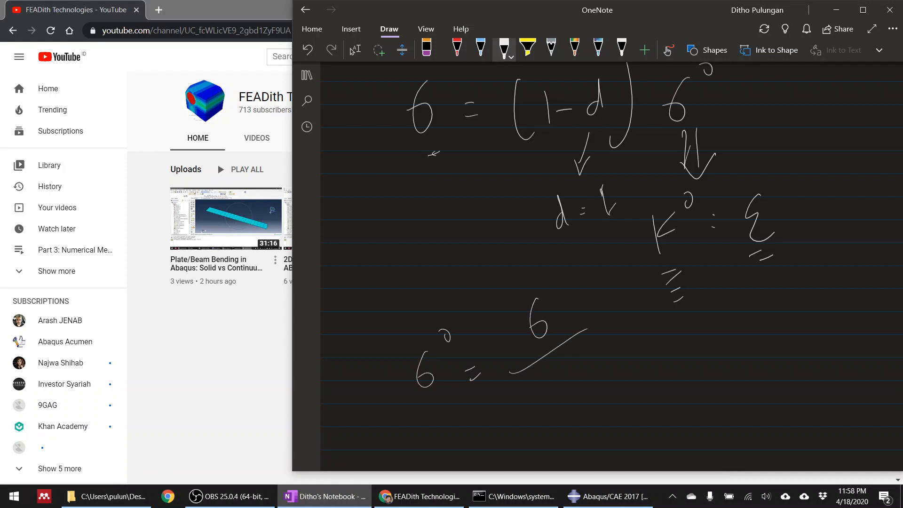
left_click_drag(564, 398, 575, 390)
left_click_drag(591, 351, 590, 387)
left_click_drag(597, 401, 613, 411)
left_click_drag(635, 281, 638, 296)
mouse_move(636, 327)
left_mouse_down()
mouse_move(664, 308)
mouse_move(663, 335)
left_mouse_up()
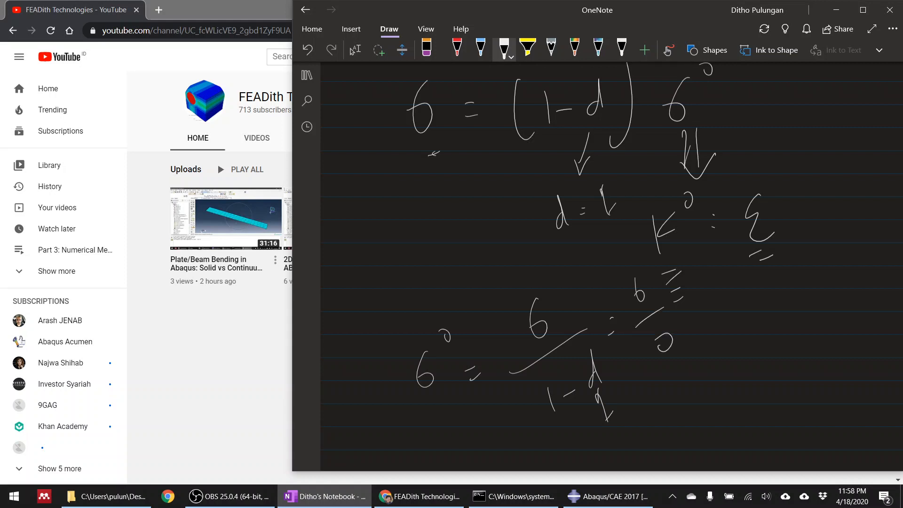
left_click_drag(716, 404, 730, 406)
Write d = 0.999 below the derivation, draw a box around it and circle the singularity note.
scroll(612, 265, "down", 3)
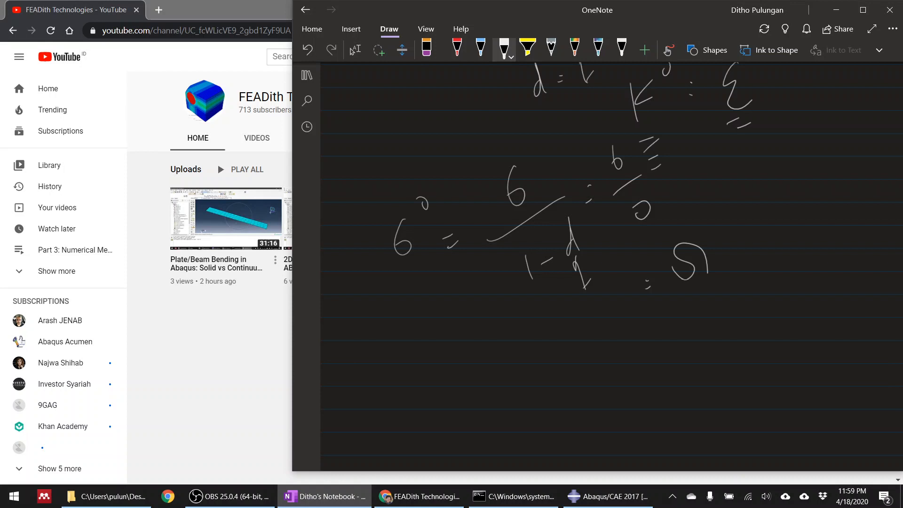
left_click_drag(510, 395, 513, 414)
mouse_move(530, 396)
left_mouse_down()
mouse_move(572, 371)
mouse_move(630, 361)
left_mouse_up()
left_click_drag(625, 323, 630, 360)
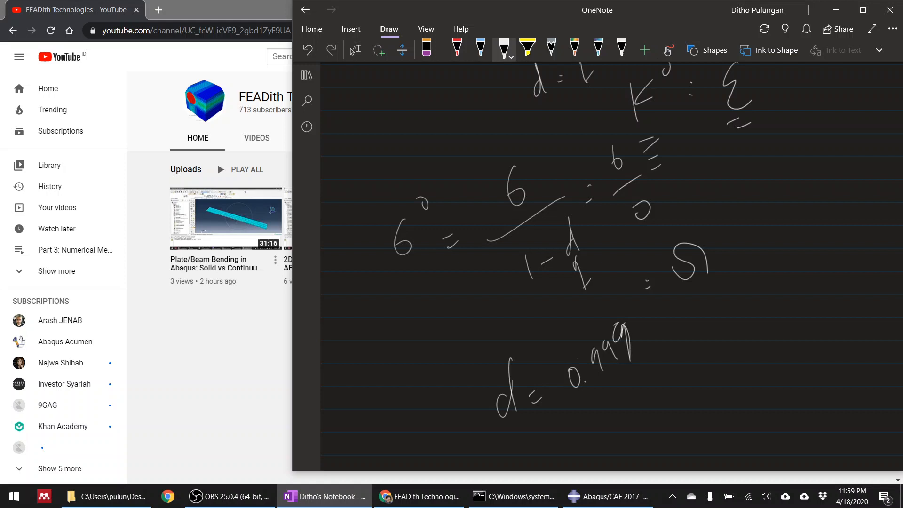
mouse_move(491, 443)
left_mouse_down()
mouse_move(661, 352)
mouse_move(479, 351)
left_mouse_up()
left_click_drag(462, 384, 487, 445)
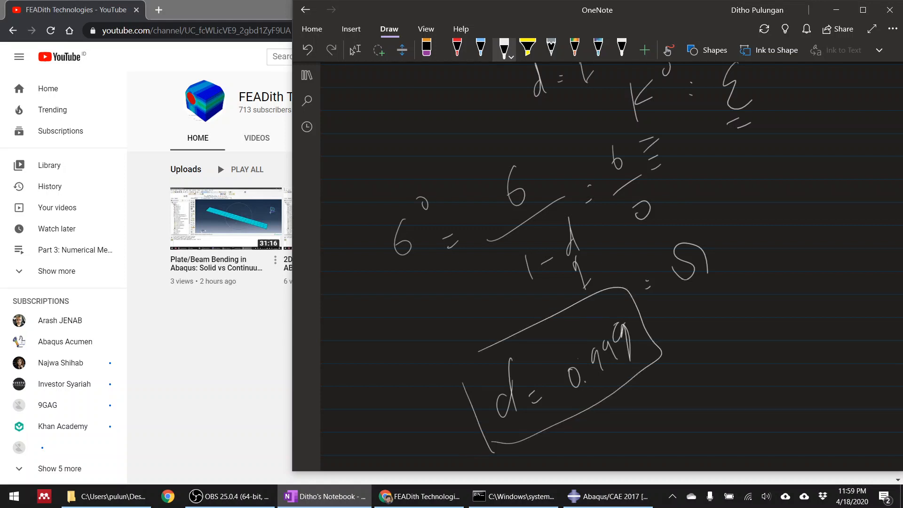
left_click_drag(719, 226, 714, 233)
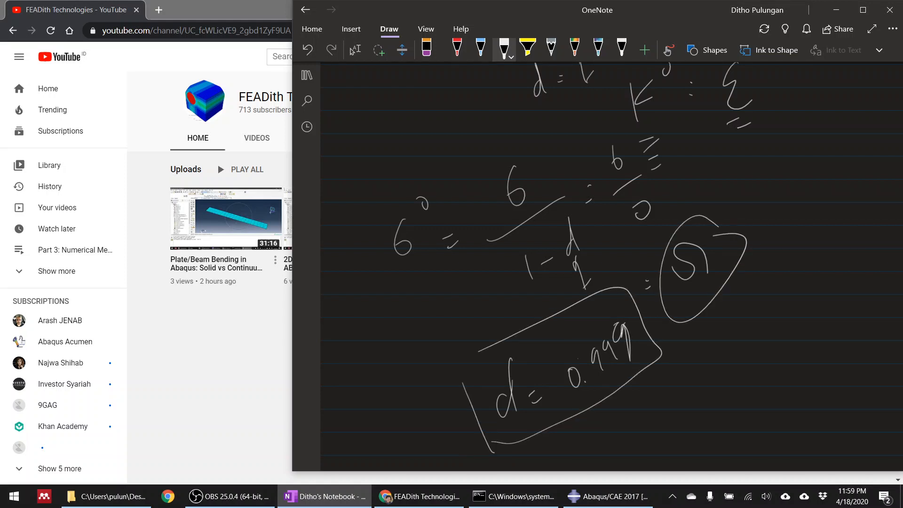
Switch back to Abaqus/CAE, set the max degradation to 0.999 and apply the element type.
left_click(607, 497)
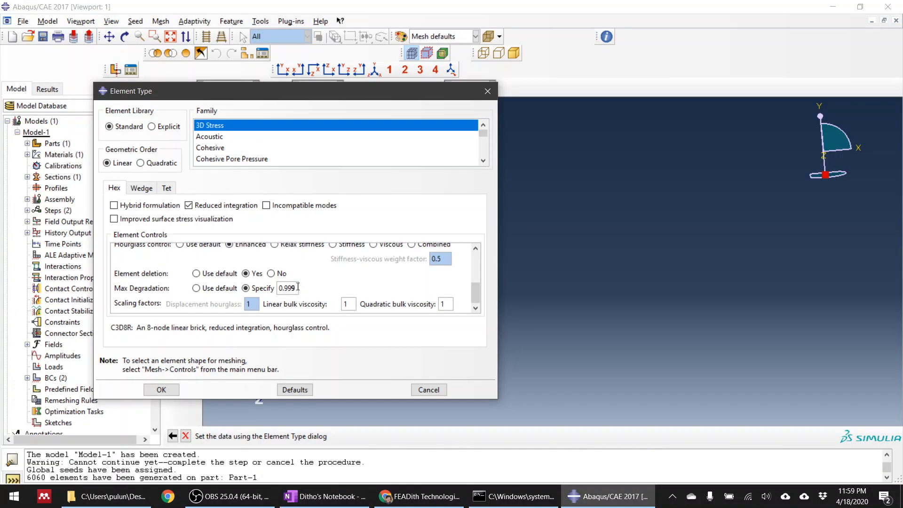
left_click(161, 390)
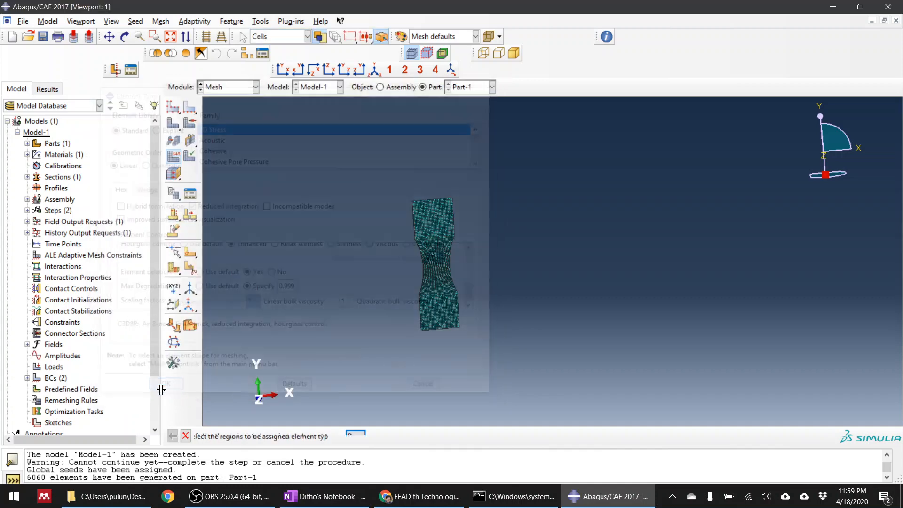
Create a full analysis job named Job-1 for Model-1 with parallelization on 2 processors.
left_click(233, 88)
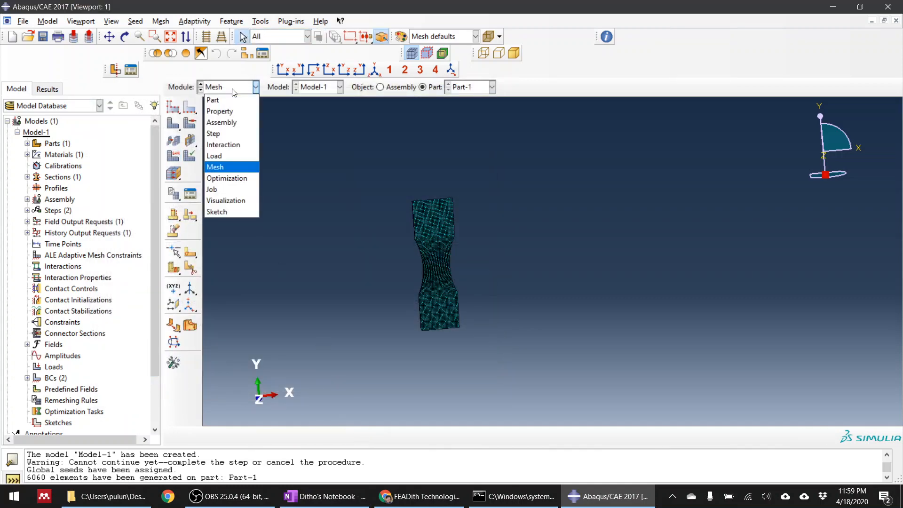
left_click(232, 190)
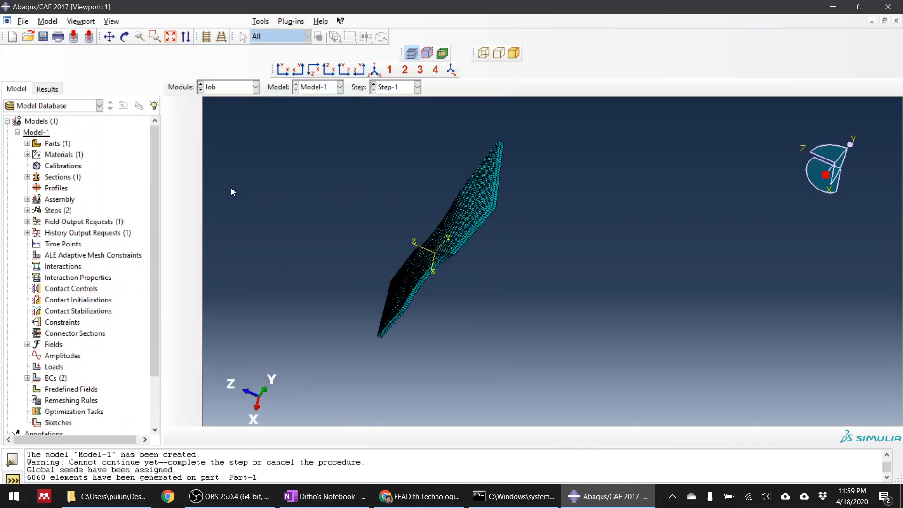
left_click(190, 107)
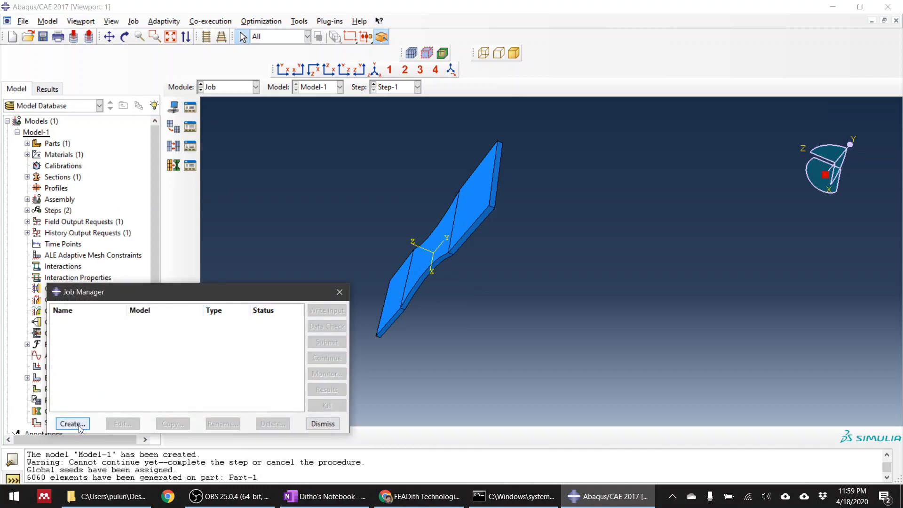
left_click(78, 426)
left_click(117, 283)
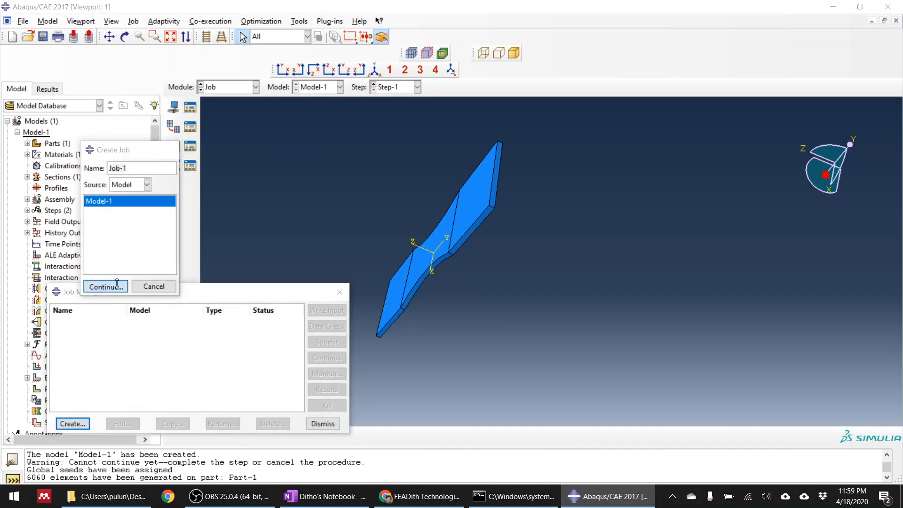
left_click(763, 118)
left_click(683, 135)
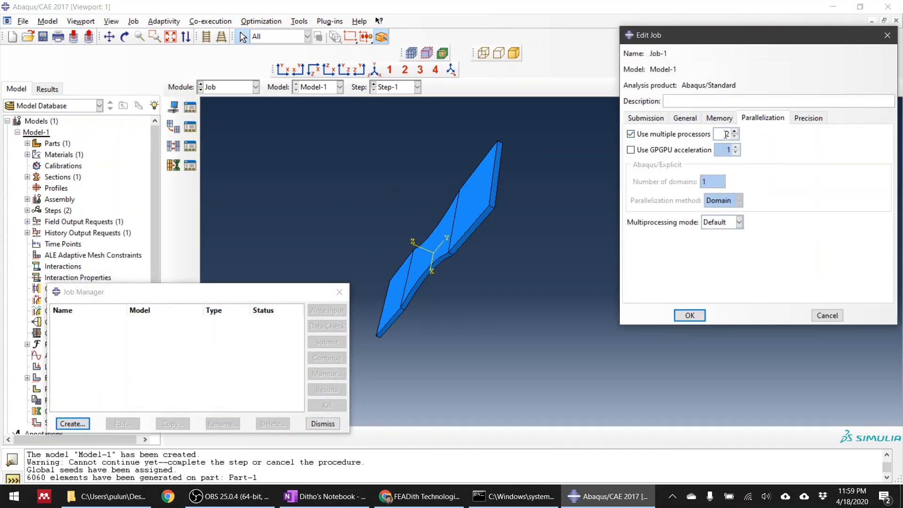
left_click(808, 118)
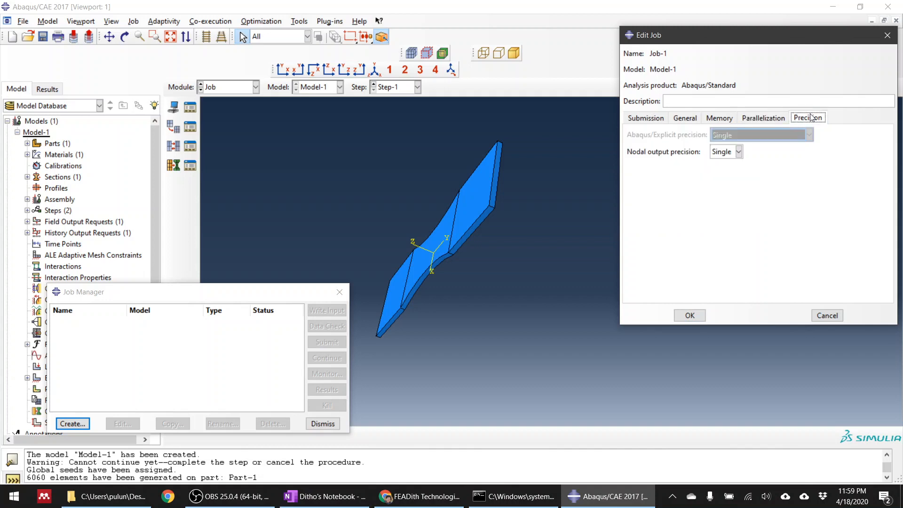
left_click(748, 120)
left_click(690, 314)
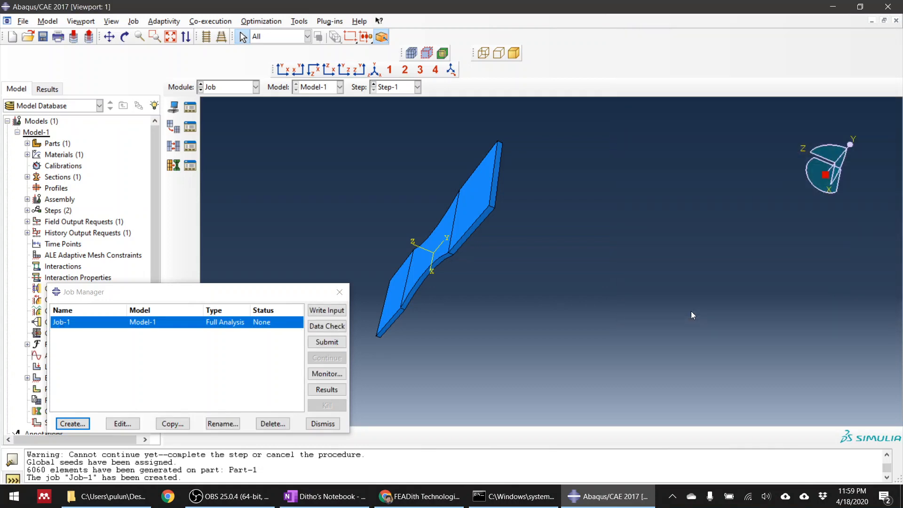
Submit Job-1, overwriting the existing job files, and open its monitor beside the job list.
left_click(335, 342)
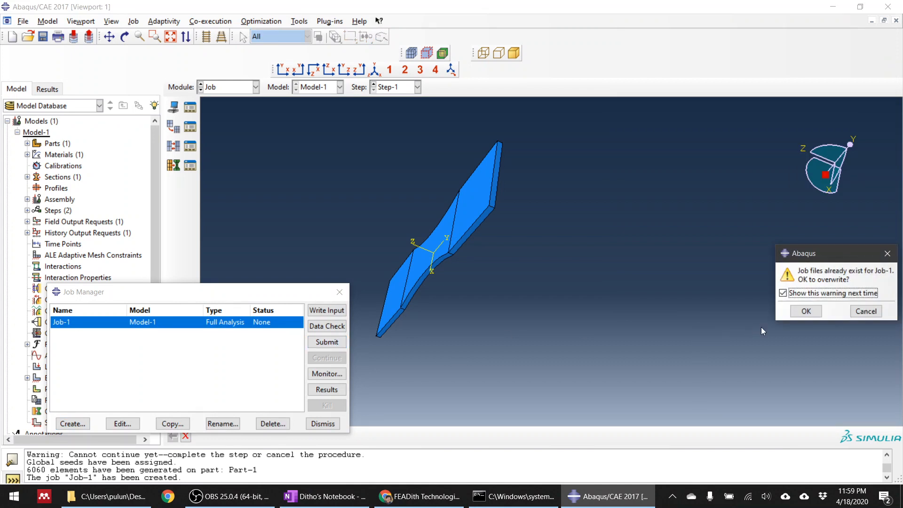
left_click(787, 313)
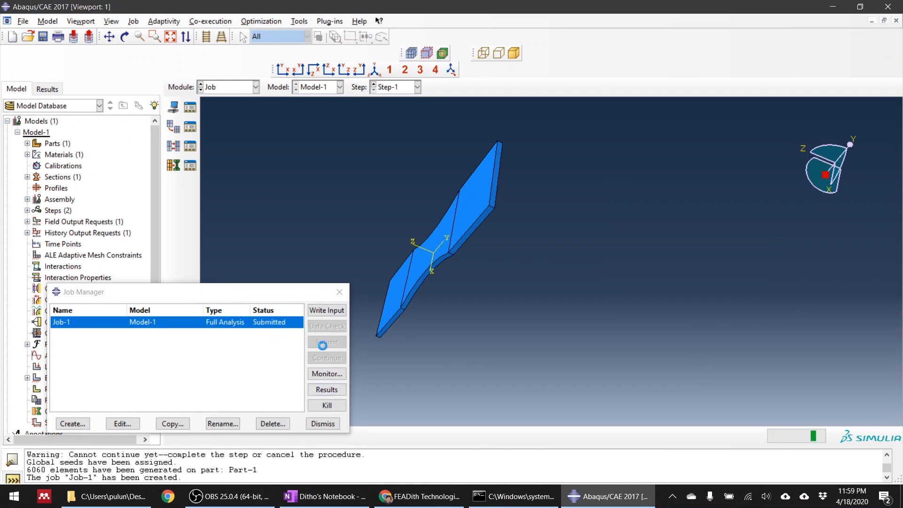
left_click_drag(282, 292, 279, 108)
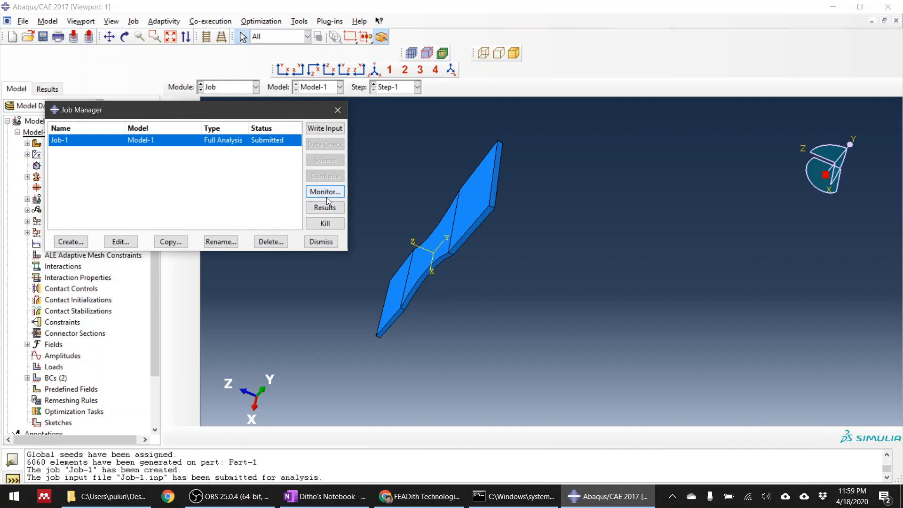
left_click(326, 193)
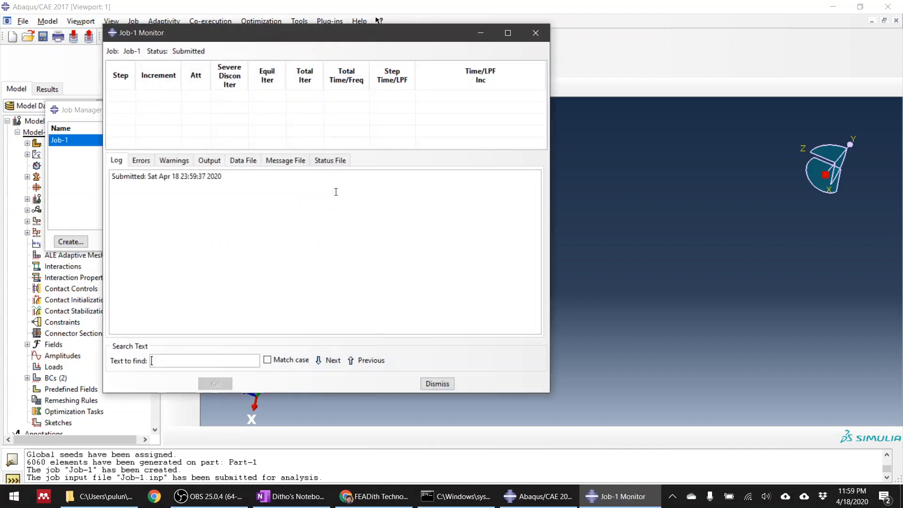
left_click_drag(310, 29, 606, 74)
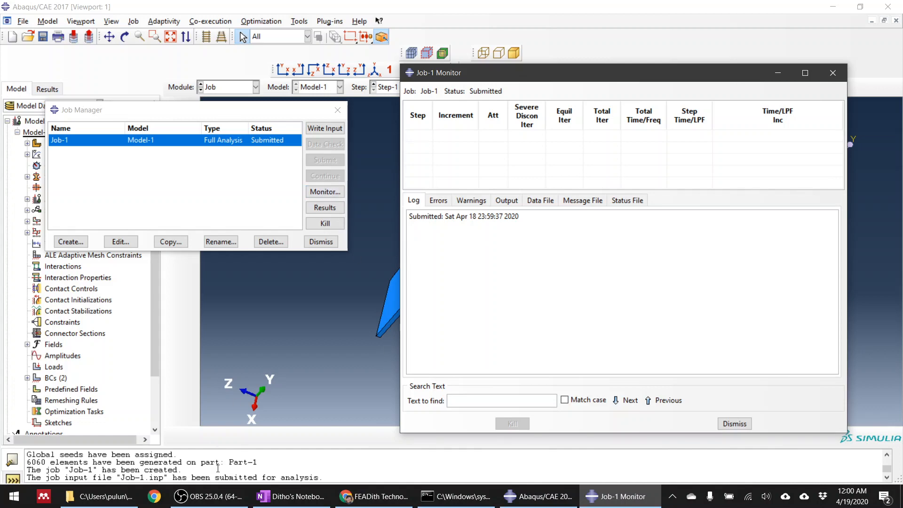
left_click(208, 496)
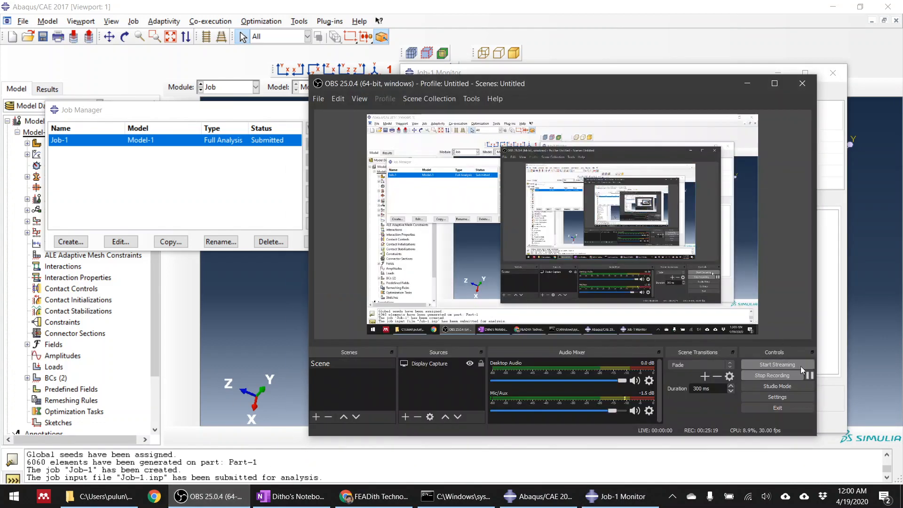
left_click(809, 375)
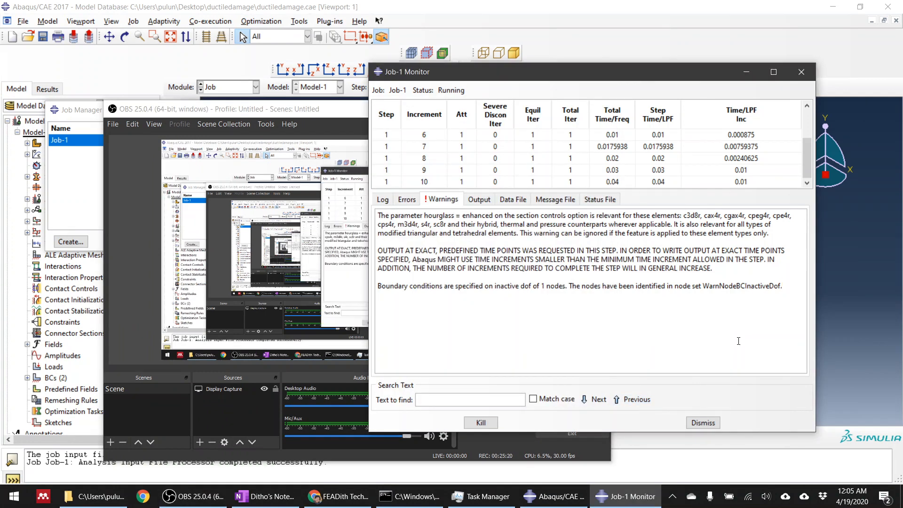
Bring the Job-1 monitor to the front and examine the time increments from the first to the latest.
left_click(872, 310)
left_click(599, 503)
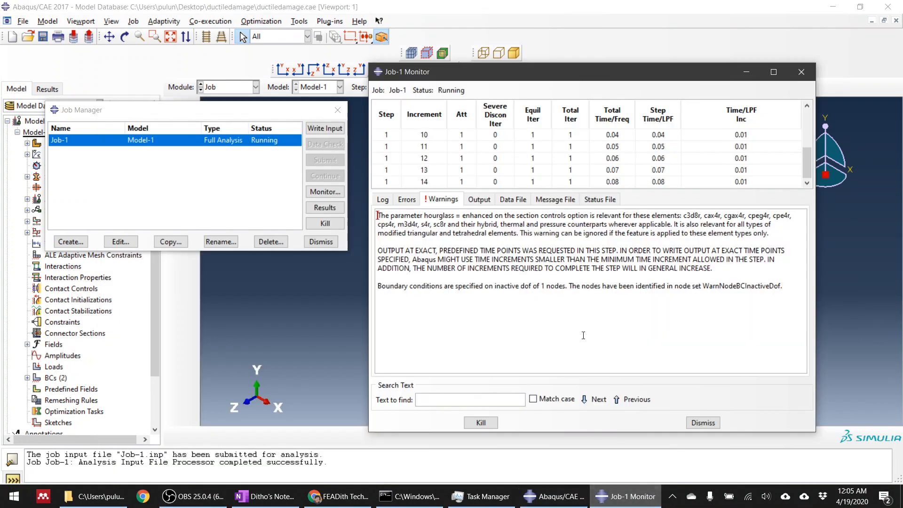
left_click_drag(808, 162, 809, 123)
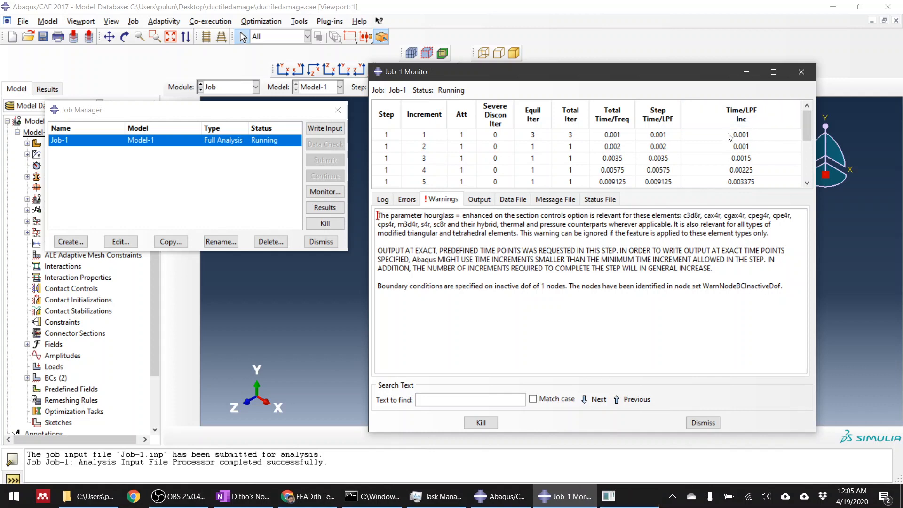
left_click_drag(807, 124, 807, 133)
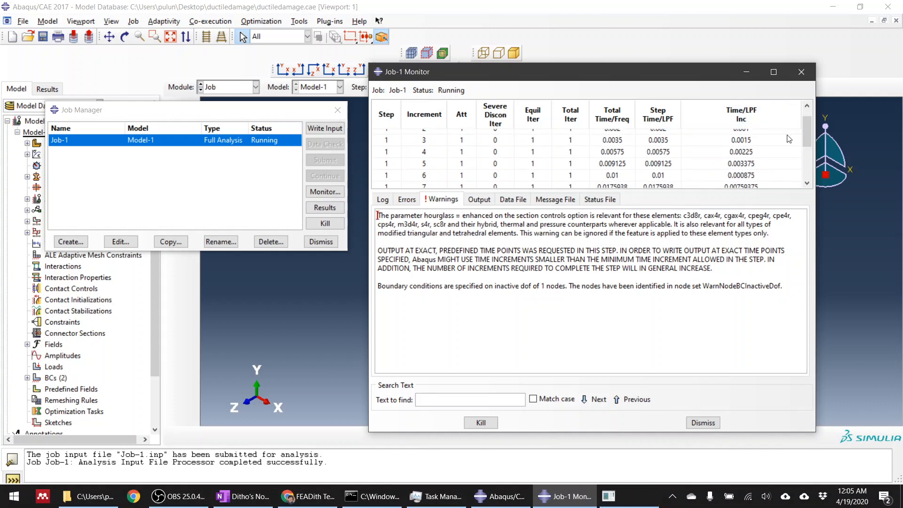
scroll(767, 162, "down", 3)
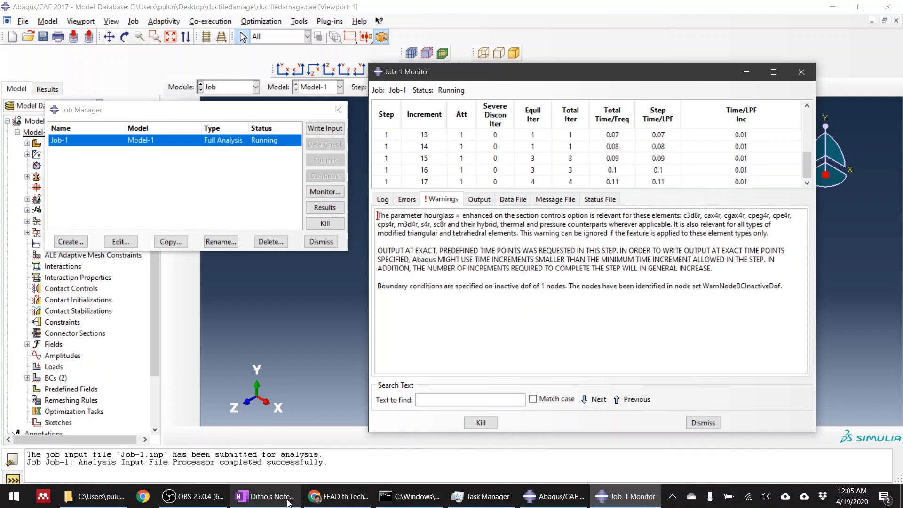
Switch to OneNote and handwrite T = 1 s in the empty area below the existing notes.
left_click(264, 496)
scroll(552, 343, "down", 6)
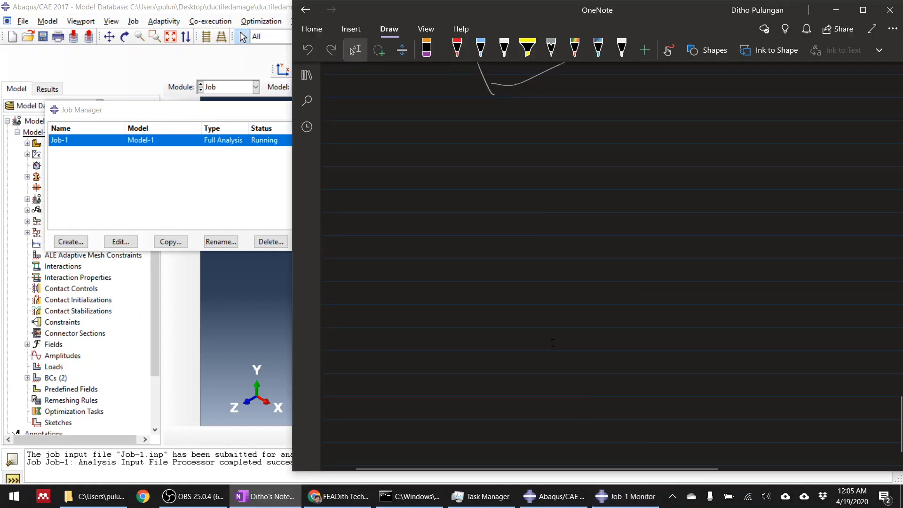
mouse_move(416, 239)
left_mouse_down()
mouse_move(422, 284)
mouse_move(450, 232)
left_mouse_up()
left_click_drag(447, 255, 458, 250)
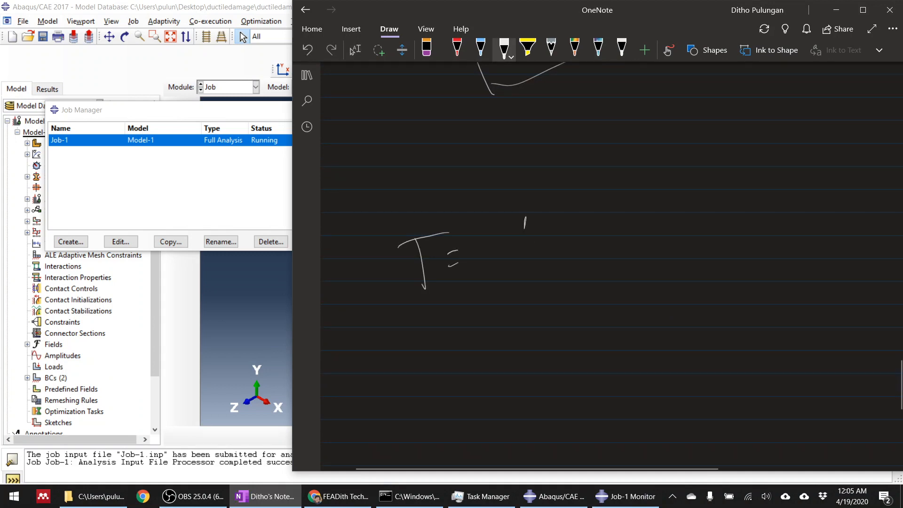
left_click_drag(525, 228, 546, 243)
left_click_drag(601, 192, 585, 236)
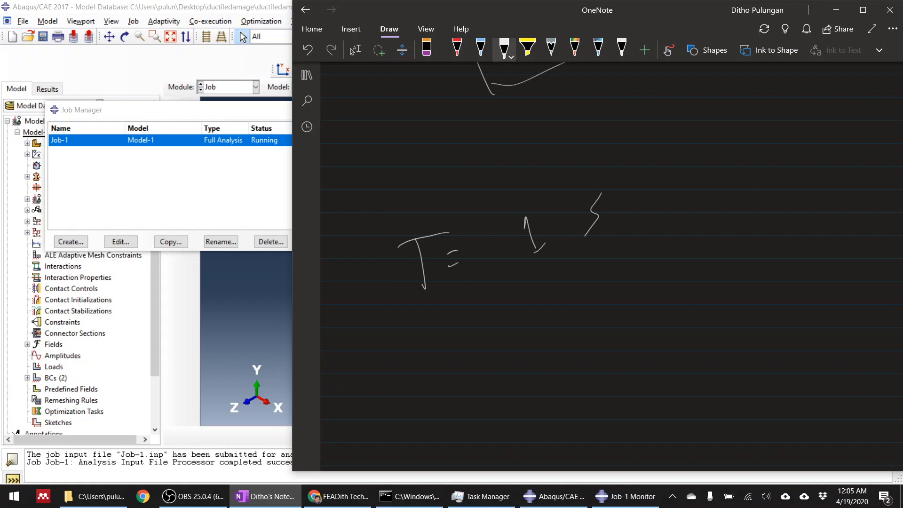
Handwrite the 100 interval note under T = 1 s and the increment calculation 1/100 = 0.01 s below it.
left_click_drag(441, 347, 447, 373)
left_click_drag(456, 345, 455, 350)
left_click_drag(489, 325, 486, 328)
mouse_move(547, 315)
left_mouse_down()
mouse_move(622, 266)
mouse_move(663, 257)
left_mouse_up()
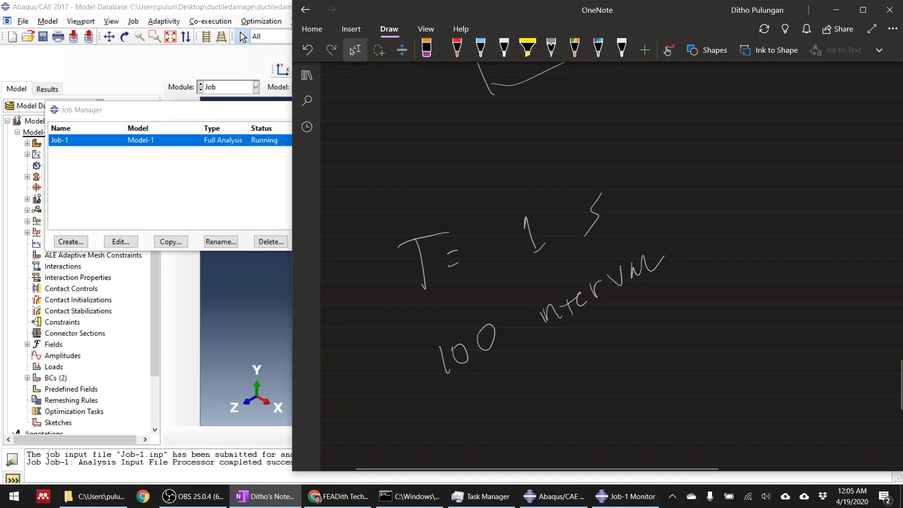
mouse_move(528, 422)
left_mouse_down()
mouse_move(578, 392)
mouse_move(543, 439)
left_mouse_up()
left_click_drag(552, 418, 558, 427)
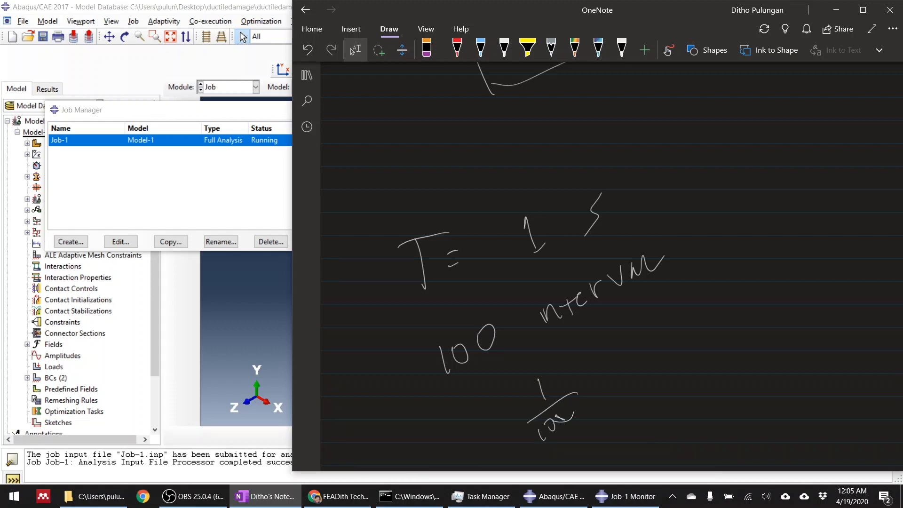
left_click_drag(596, 382, 602, 380)
left_click_drag(626, 354, 626, 356)
Switch back to Abaqus/CAE and check the output messages in the Job-1 monitor.
left_click(240, 190)
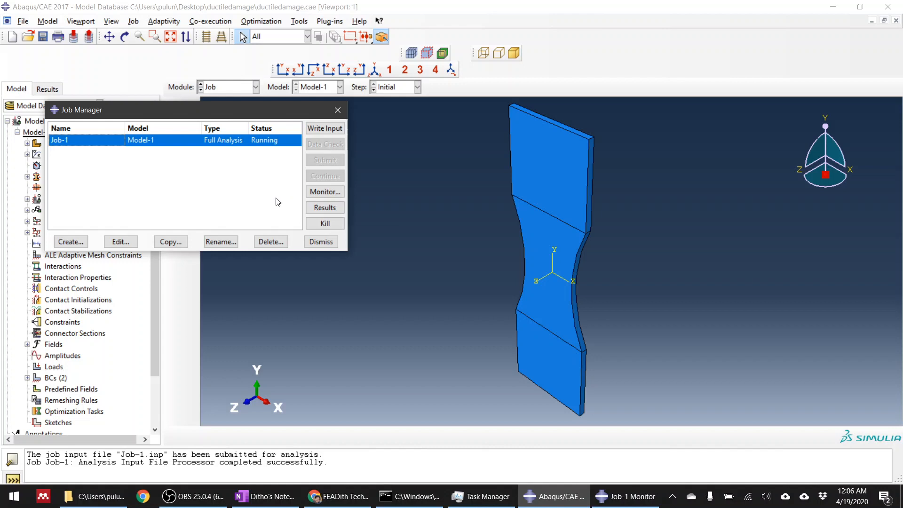
left_click(629, 501)
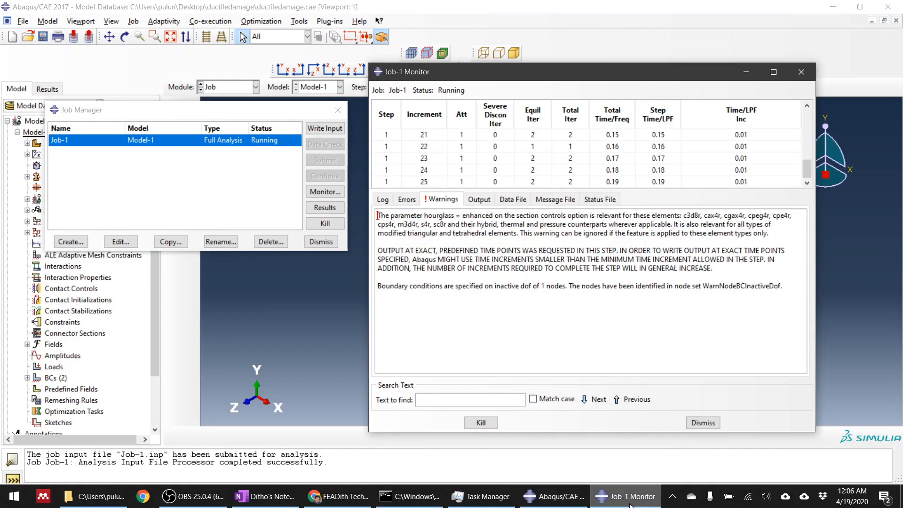
left_click(478, 201)
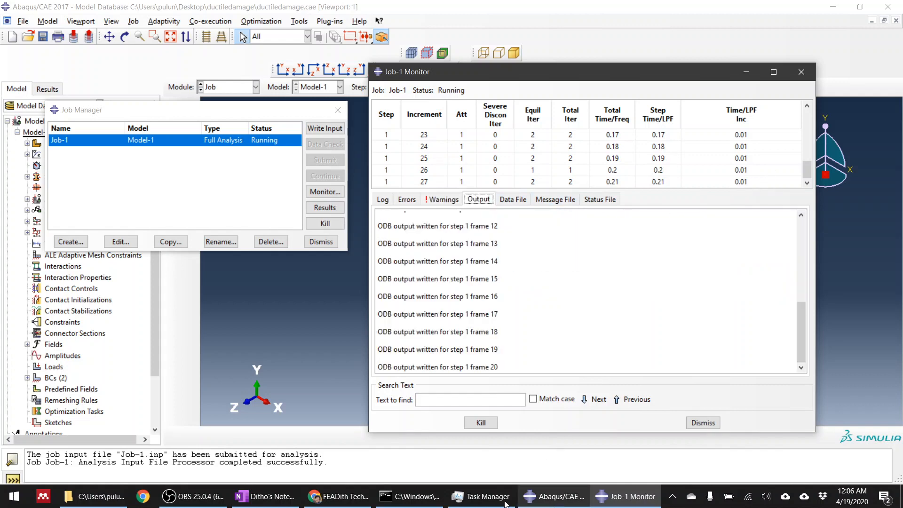
Draw a box around the 100 interval note in OneNote and return to the Job-1 monitor in Abaqus/CAE.
left_click(288, 498)
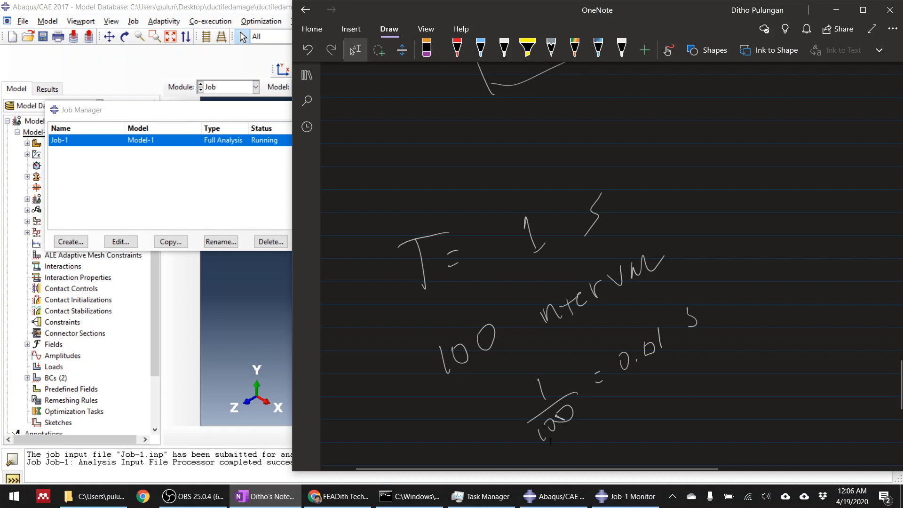
mouse_move(425, 410)
left_mouse_down()
mouse_move(715, 264)
mouse_move(595, 246)
mouse_move(440, 397)
left_mouse_up()
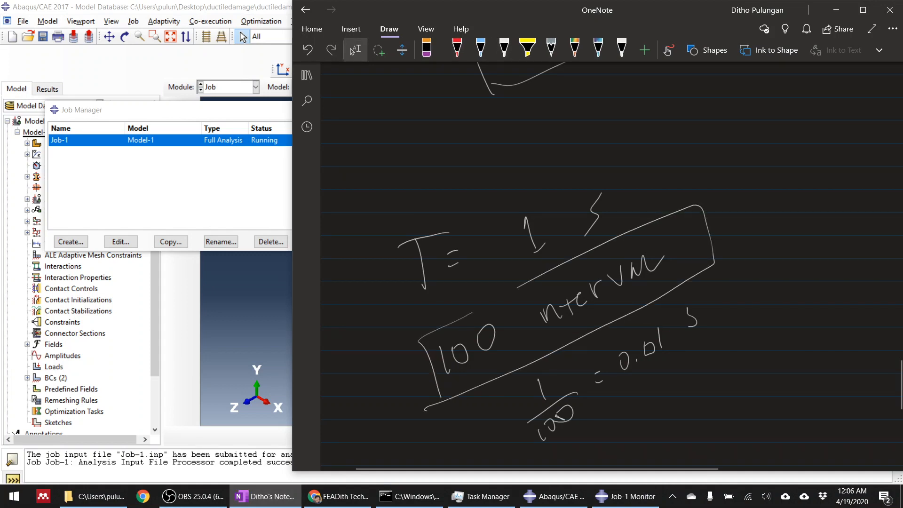
left_click(260, 284)
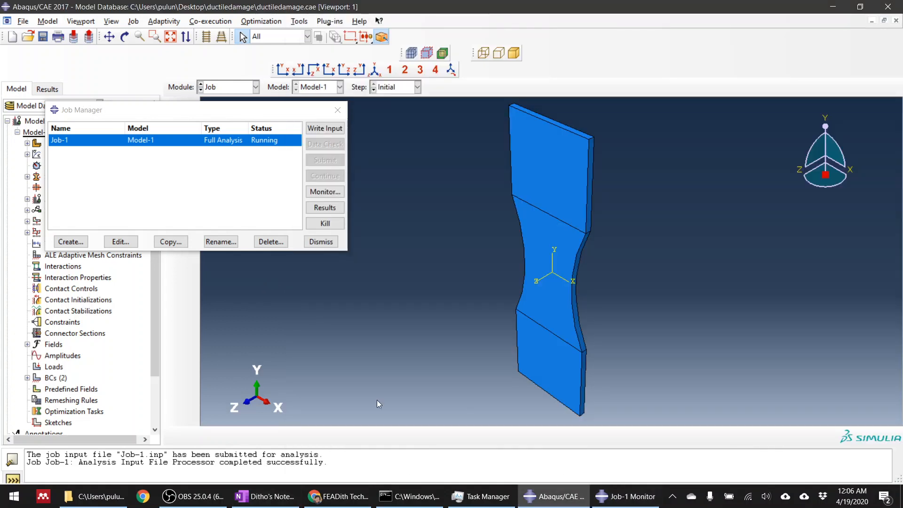
left_click(323, 194)
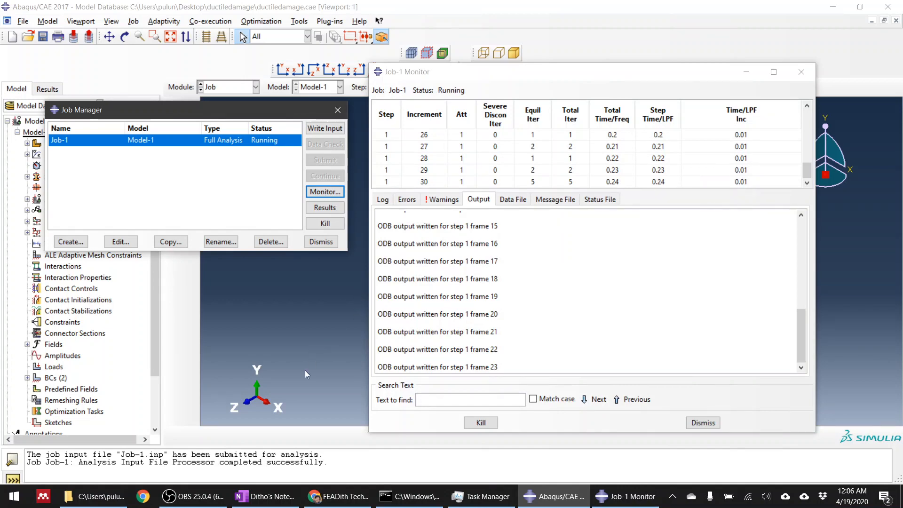
left_click(207, 495)
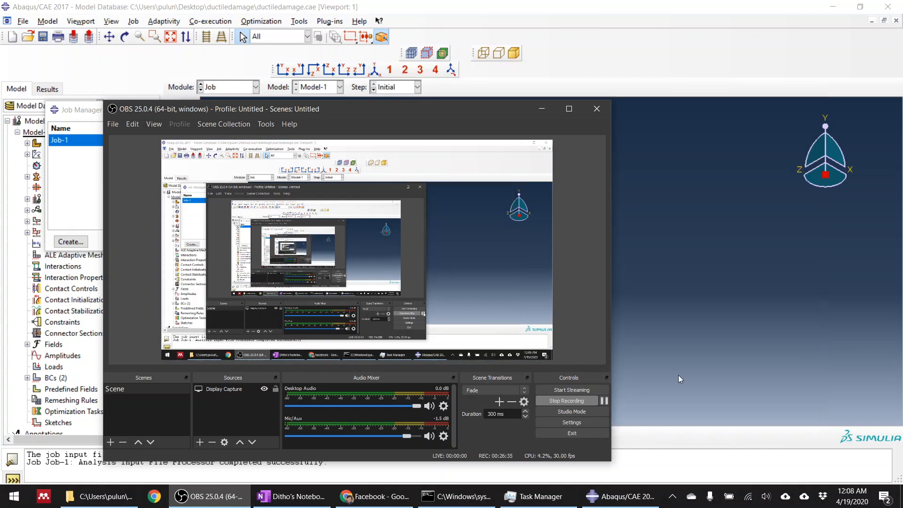
Return to Abaqus/CAE, check the Job-1 monitor, open the running job's results and plot the SDEG contours.
left_click(702, 350)
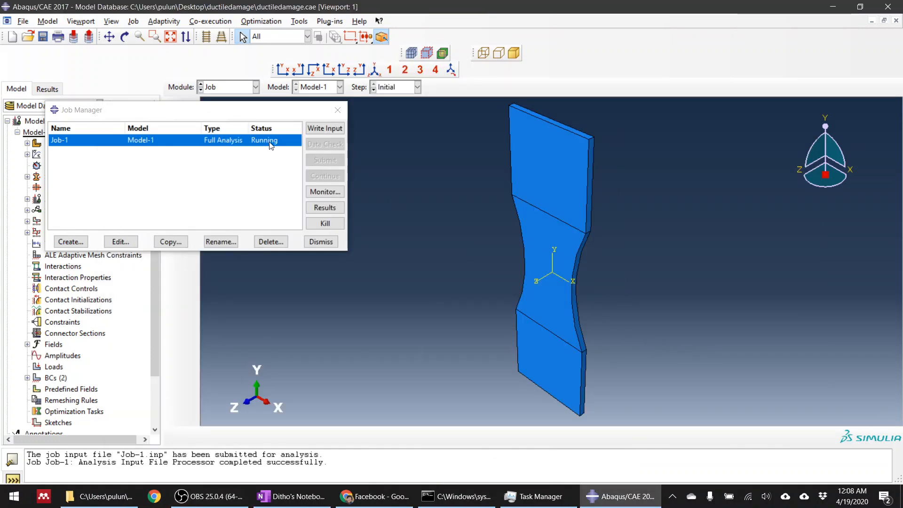
left_click(324, 191)
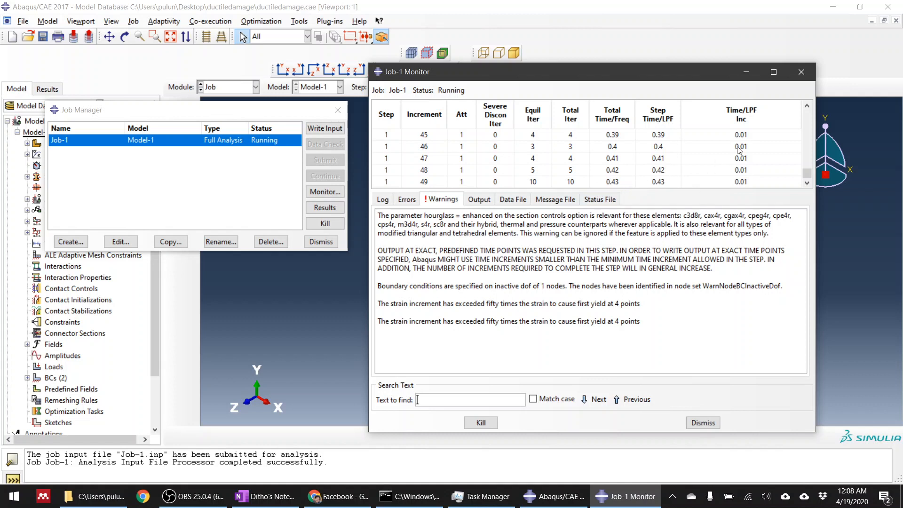
left_click(324, 208)
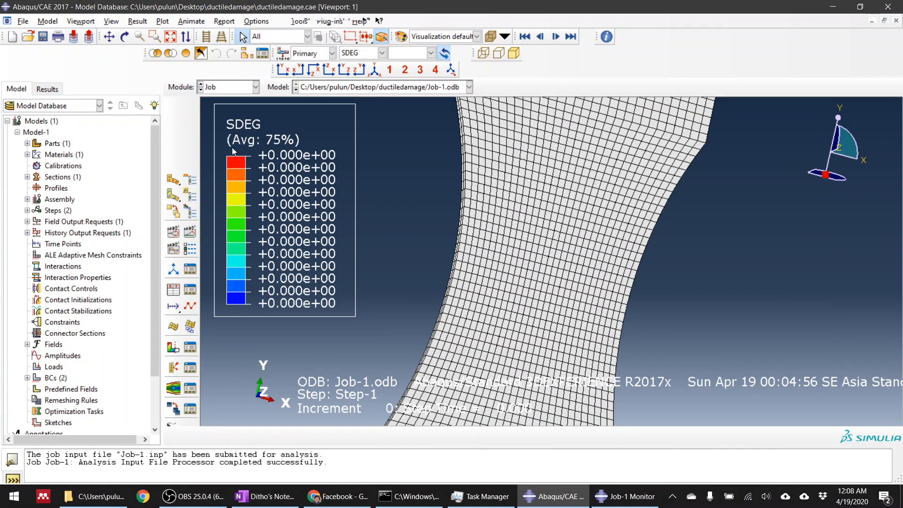
left_click(175, 161)
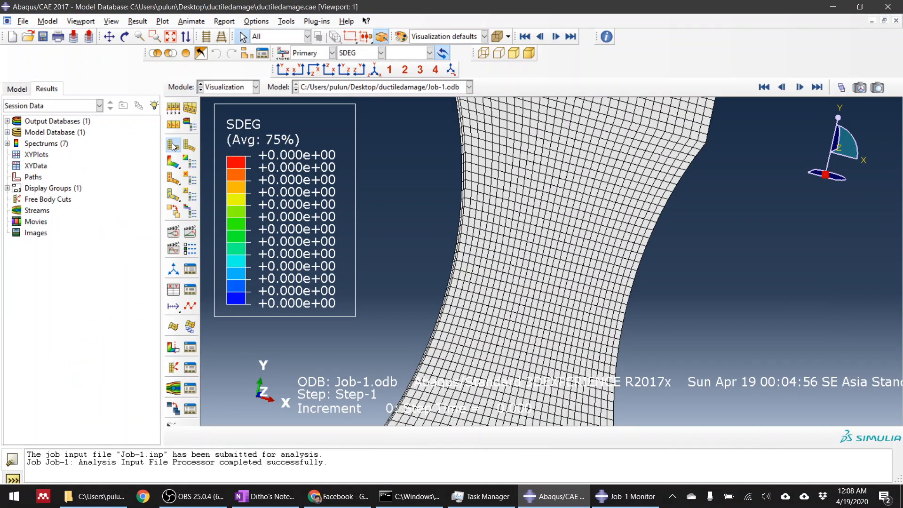
Plot the Mises stress contours (S) at the last available frame and examine the necked region.
scroll(480, 211, "up", 6)
scroll(487, 224, "down", 3)
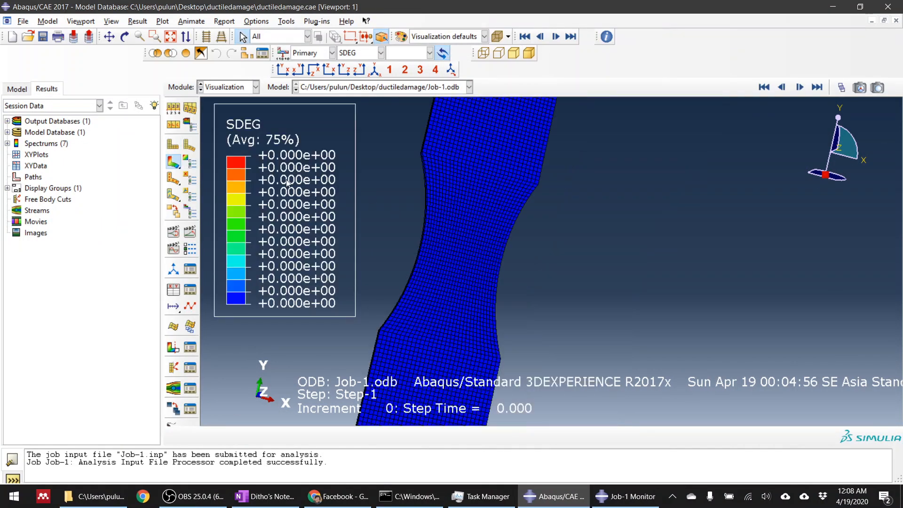
left_click(363, 56)
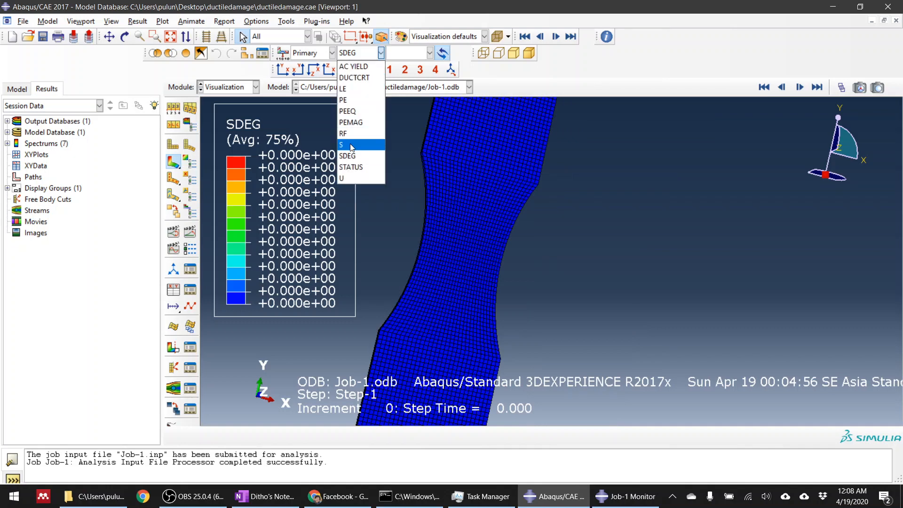
left_click(360, 145)
left_click(817, 86)
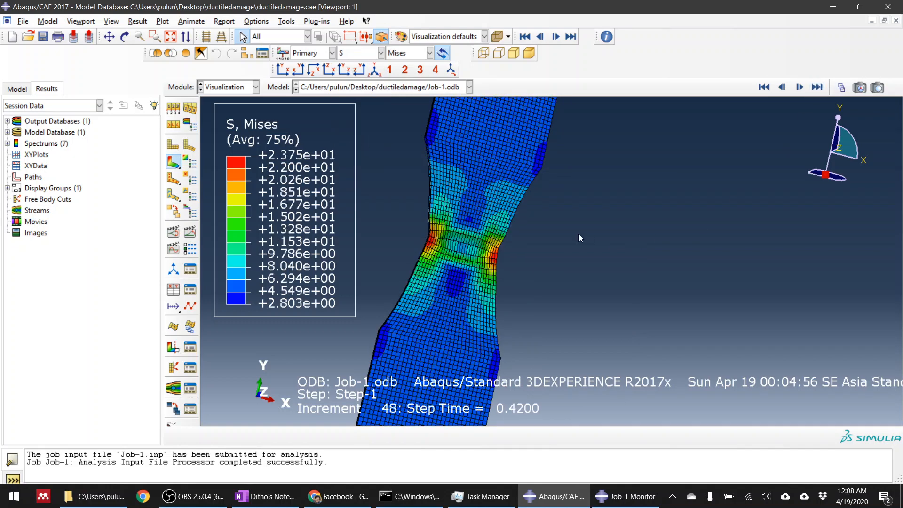
scroll(459, 238, "down", 4)
scroll(579, 254, "up", 3)
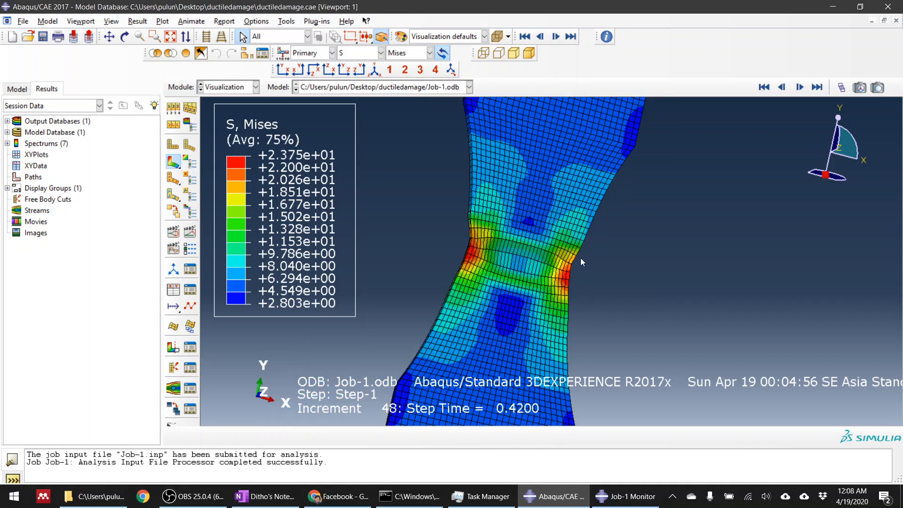
Plot the DUCTCRT ductile damage initiation contours on the neck, and switch the contour variable back to SDEG.
left_click(358, 55)
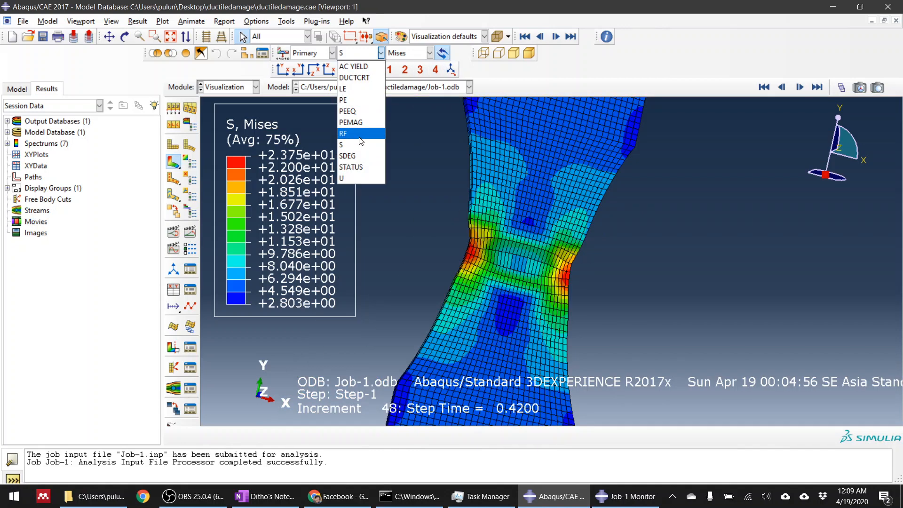
left_click(361, 77)
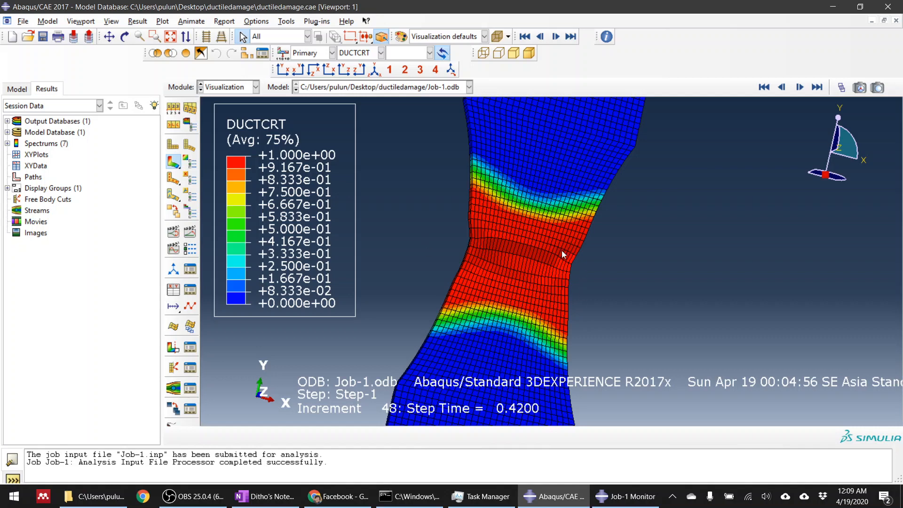
left_click(360, 55)
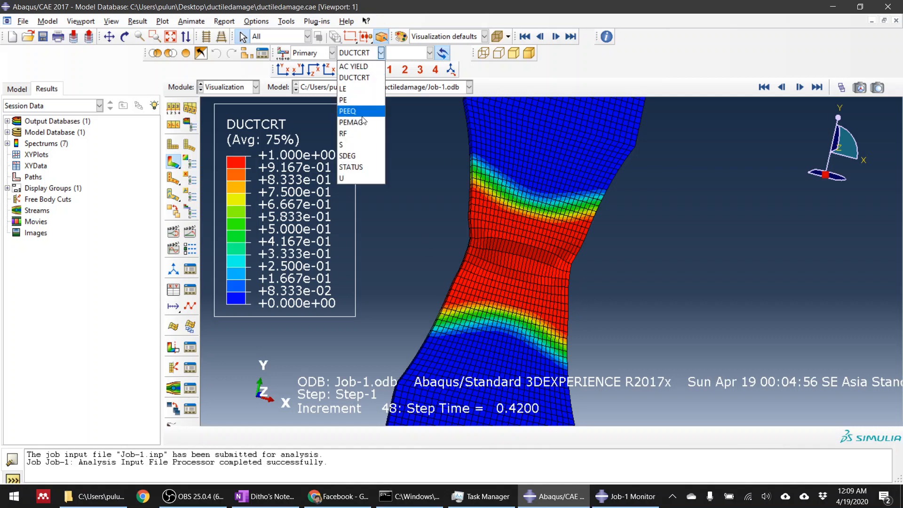
left_click(355, 156)
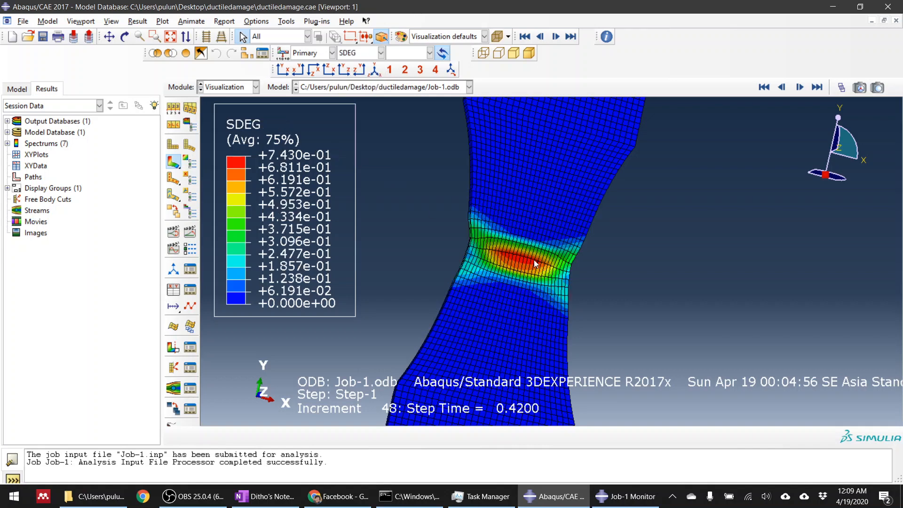
Examine the SDEG distribution across the neck's face and through its thickness from several angles.
scroll(487, 247, "up", 3)
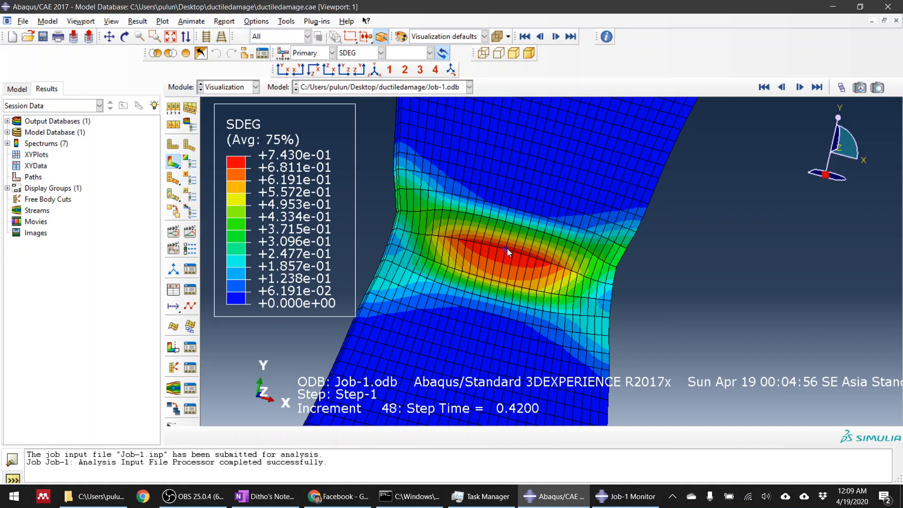
left_click_drag(507, 248, 546, 251, "ctrl+alt")
scroll(510, 216, "down", 4)
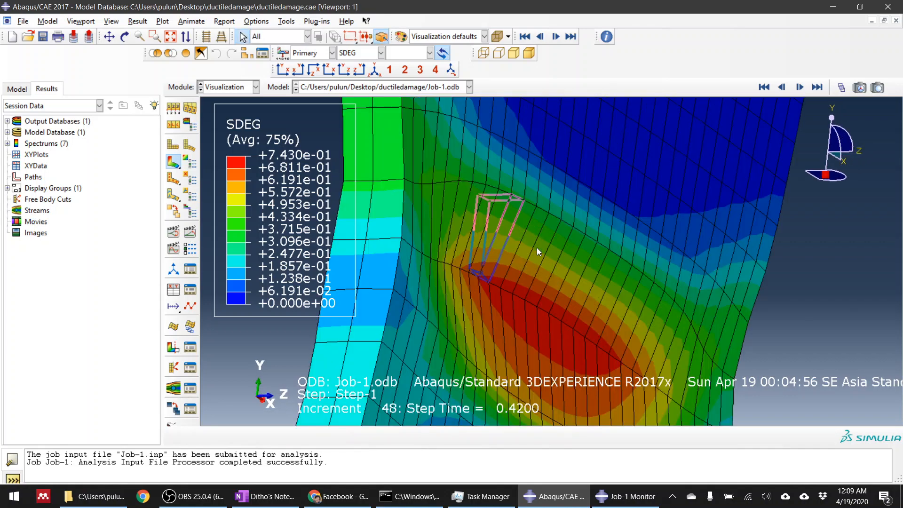
scroll(538, 248, "up", 4)
left_click_drag(615, 293, 501, 236, "ctrl+alt")
left_click_drag(553, 276, 482, 235, "ctrl+alt")
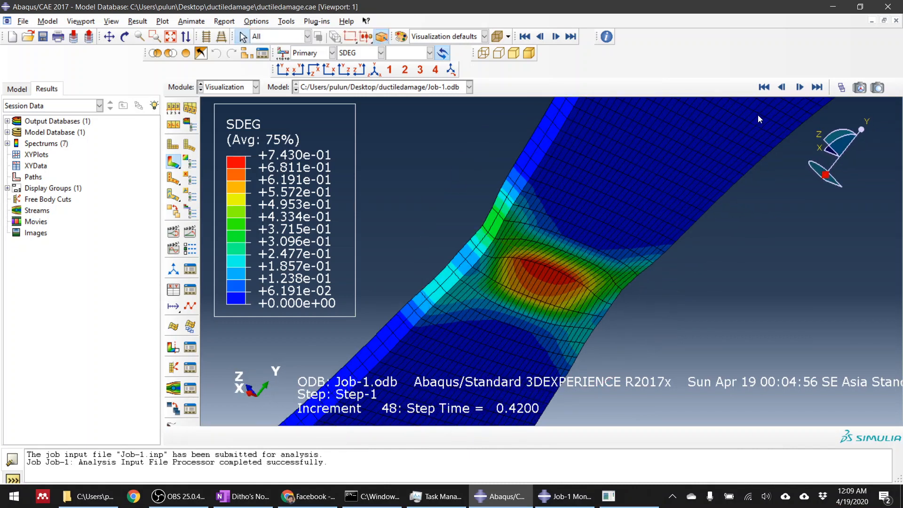
Show the newest SDEG frame on the whole specimen and compare it with the first frame.
left_click(818, 87)
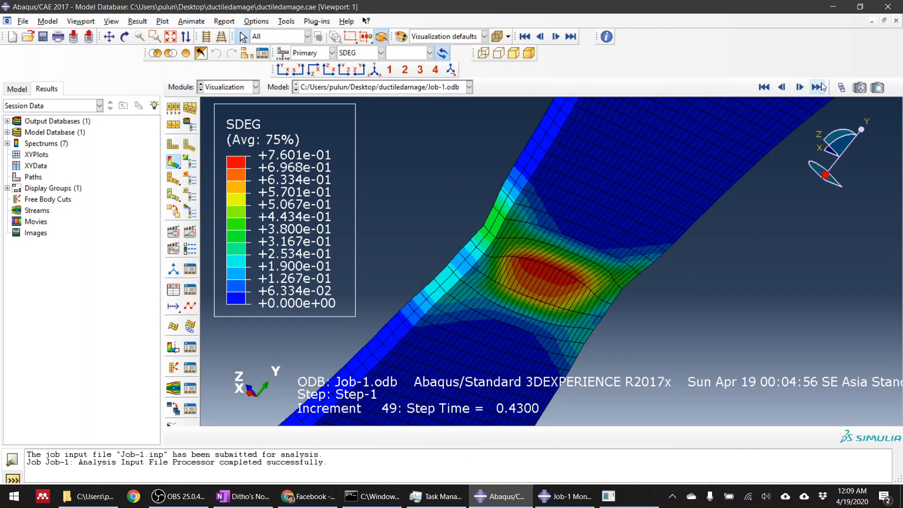
scroll(469, 202, "down", 5)
left_click_drag(462, 228, 566, 327, "ctrl+alt")
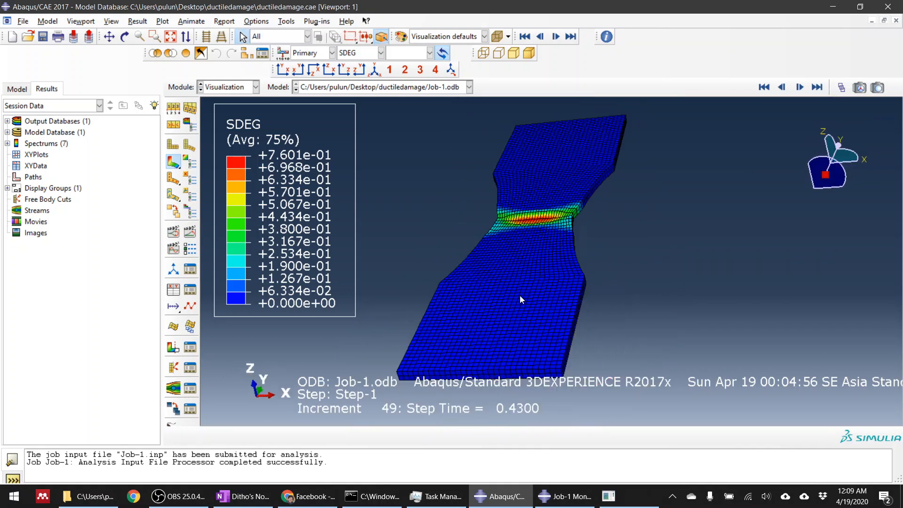
scroll(520, 297, "down", 5)
left_click_drag(590, 288, 507, 313, "ctrl+alt")
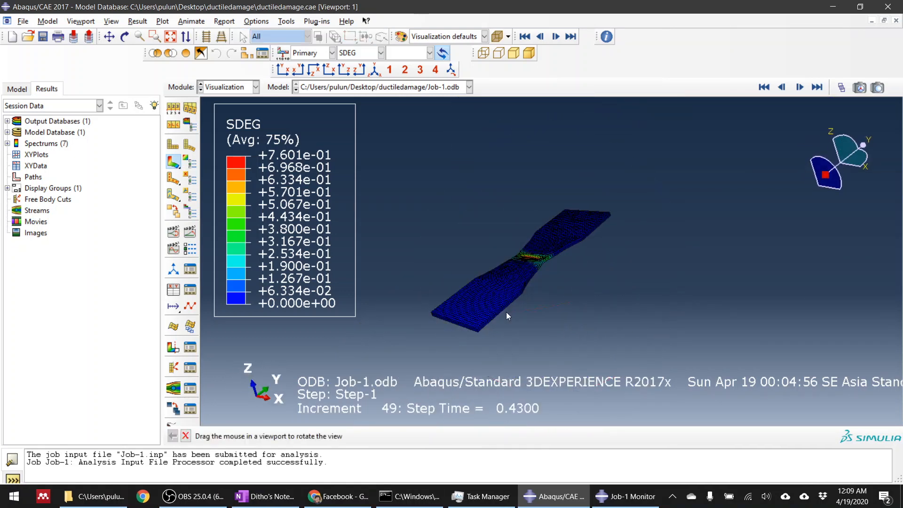
left_click(764, 87)
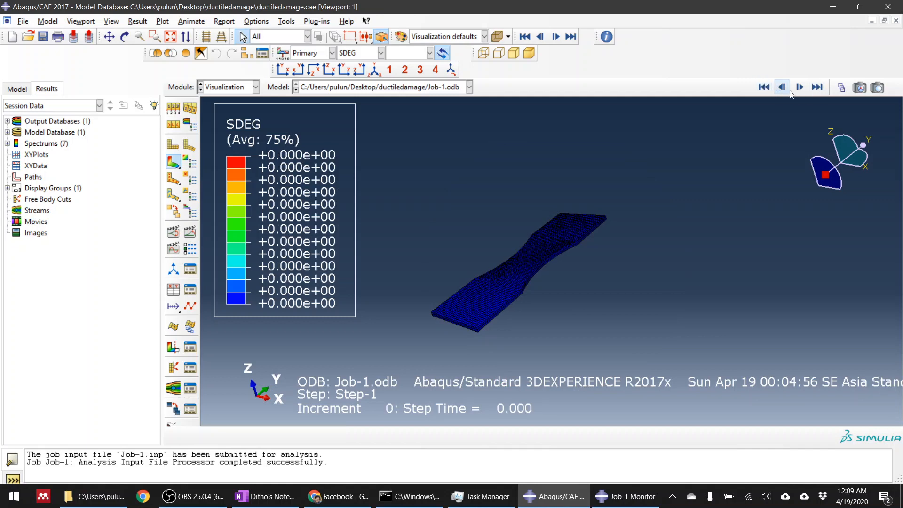
left_click(815, 89)
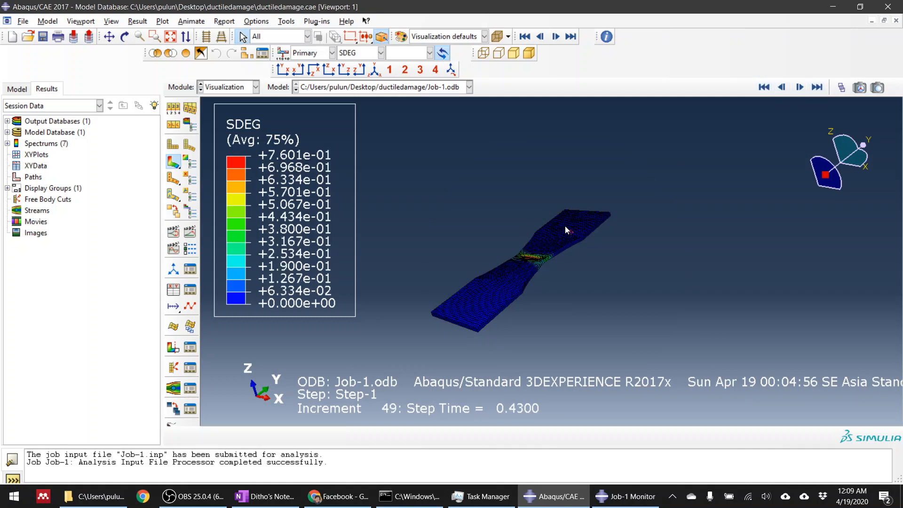
left_click_drag(565, 226, 526, 283, "ctrl+alt")
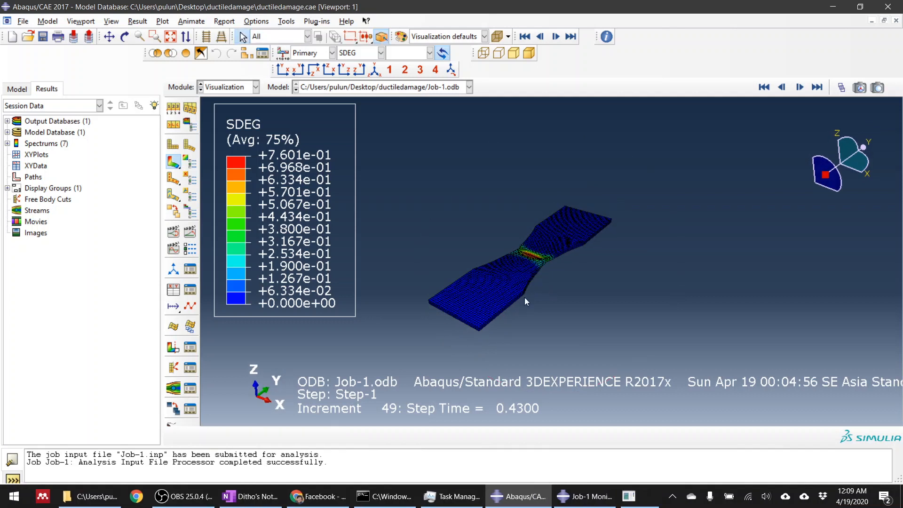
left_click(193, 498)
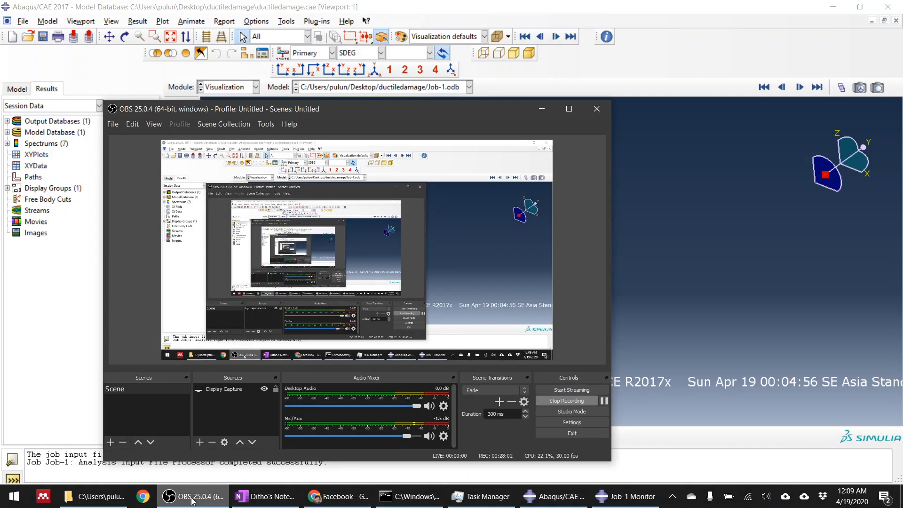
left_click(192, 500)
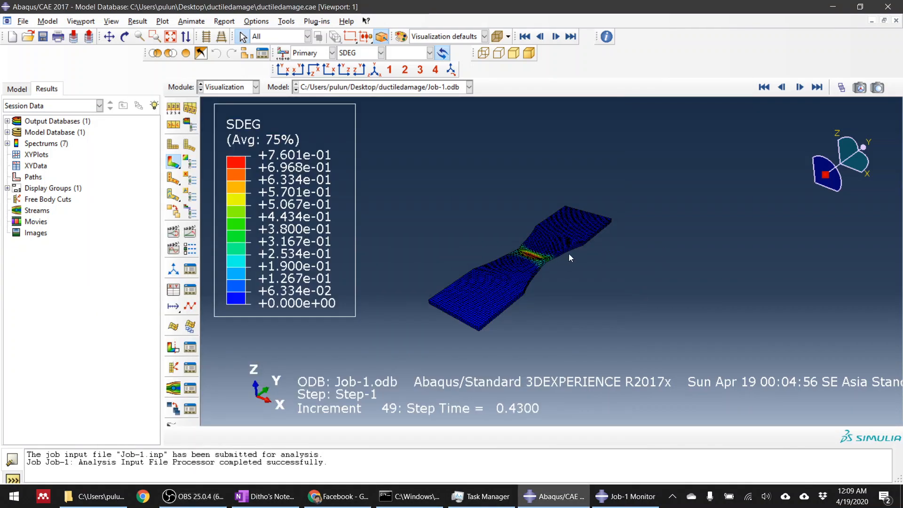
Check for newly computed results by switching the SDEG plot between its first and last frames, ending on the last.
mouse_move(568, 255)
left_mouse_down("ctrl+alt")
mouse_move(525, 304)
mouse_move(567, 260)
left_mouse_up("ctrl+alt")
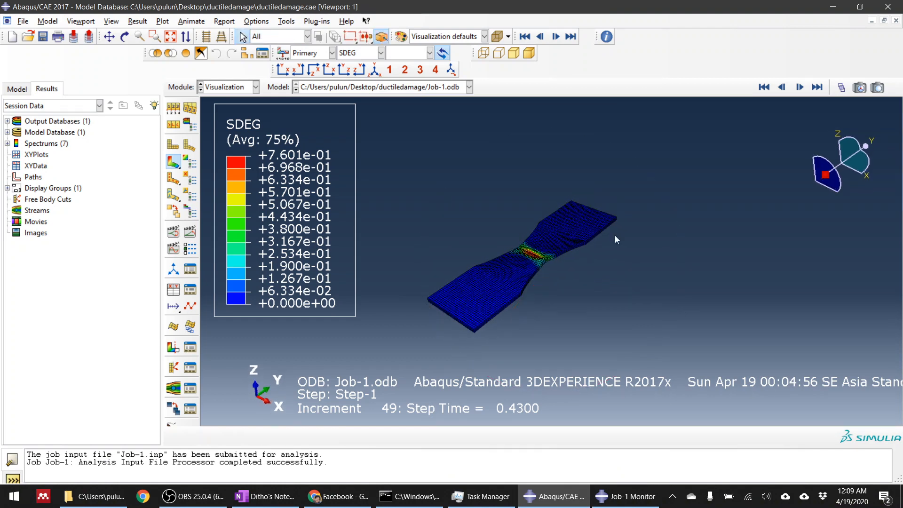
left_click(818, 87)
left_click(764, 87)
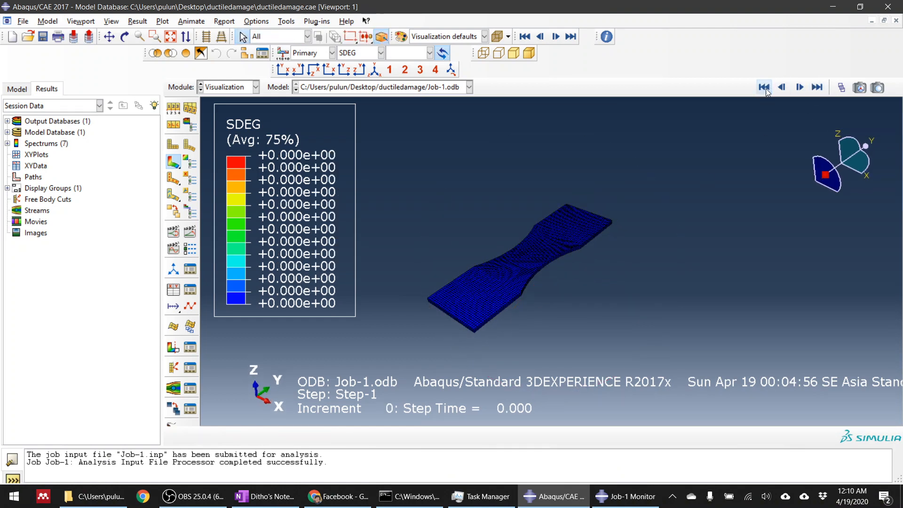
left_click(817, 87)
scroll(516, 298, "down", 5)
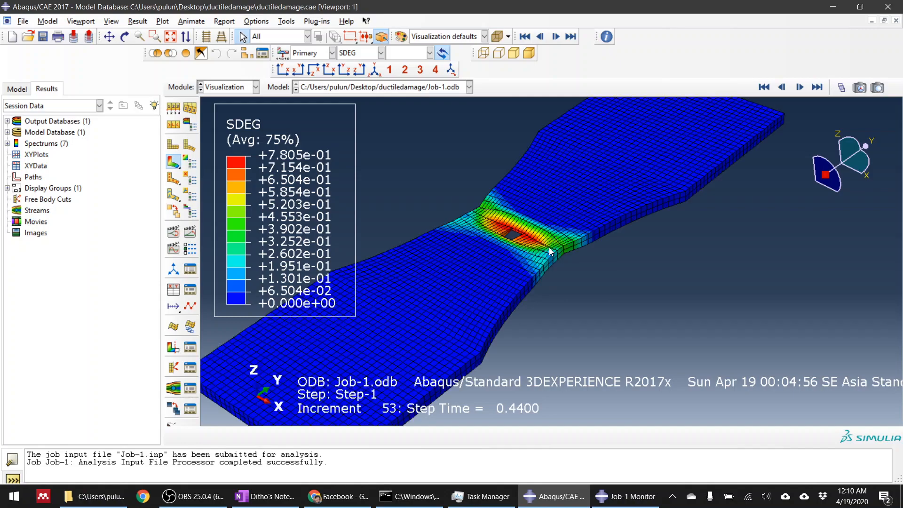
Examine the opening left by deleted elements in the neck and the surrounding SDEG contours from several angles.
scroll(550, 252, "down", 5)
left_click_drag(519, 209, 475, 236, "ctrl+alt")
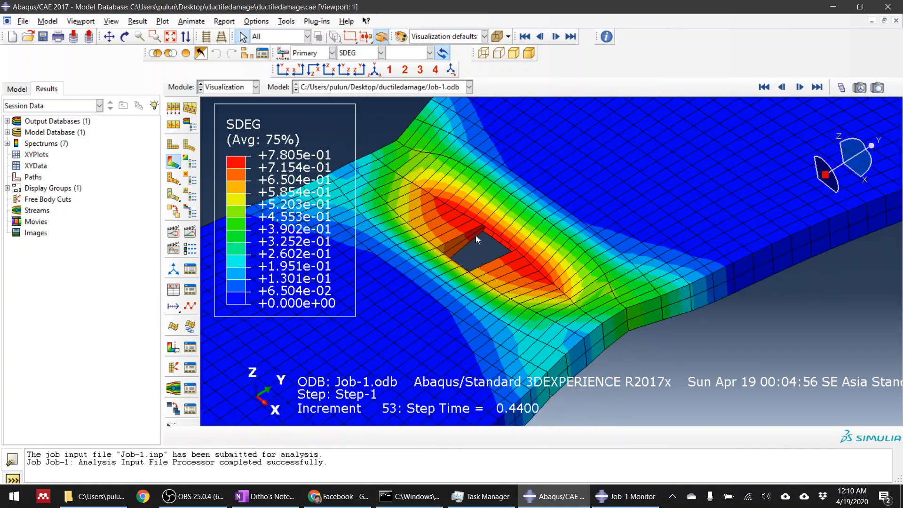
scroll(476, 235, "down", 3)
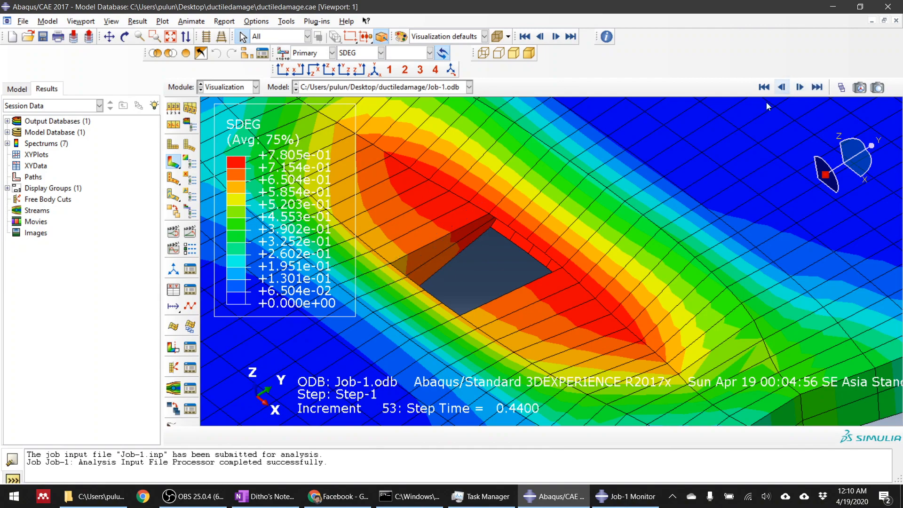
left_click_drag(513, 258, 560, 250, "ctrl+alt")
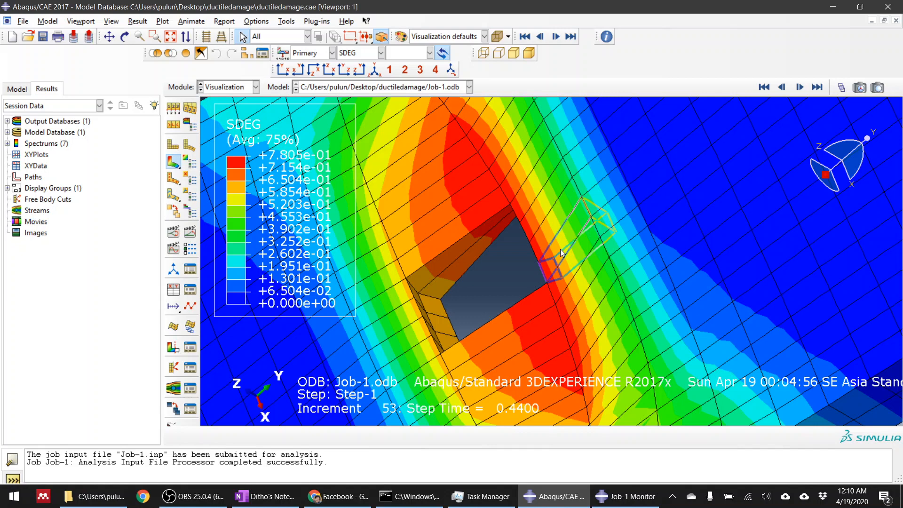
scroll(559, 250, "down", 8)
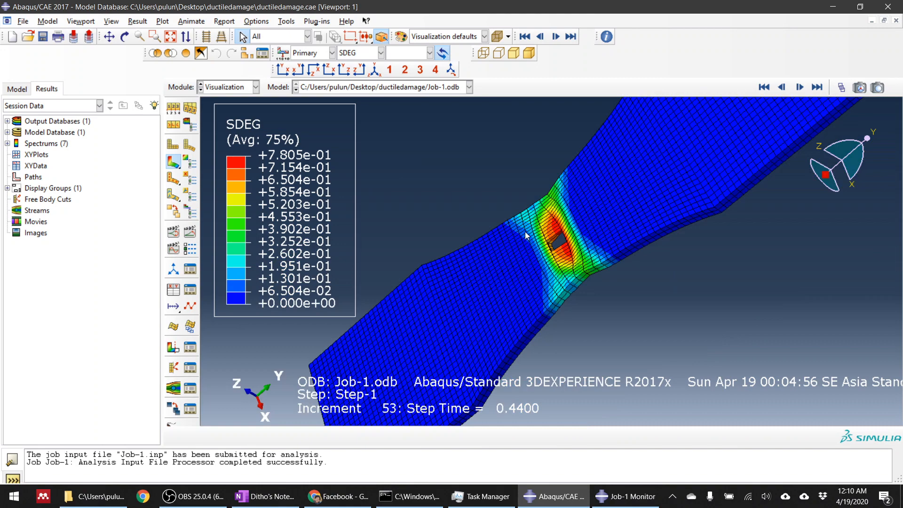
left_click_drag(527, 235, 593, 242, "ctrl+alt")
scroll(573, 247, "up", 5)
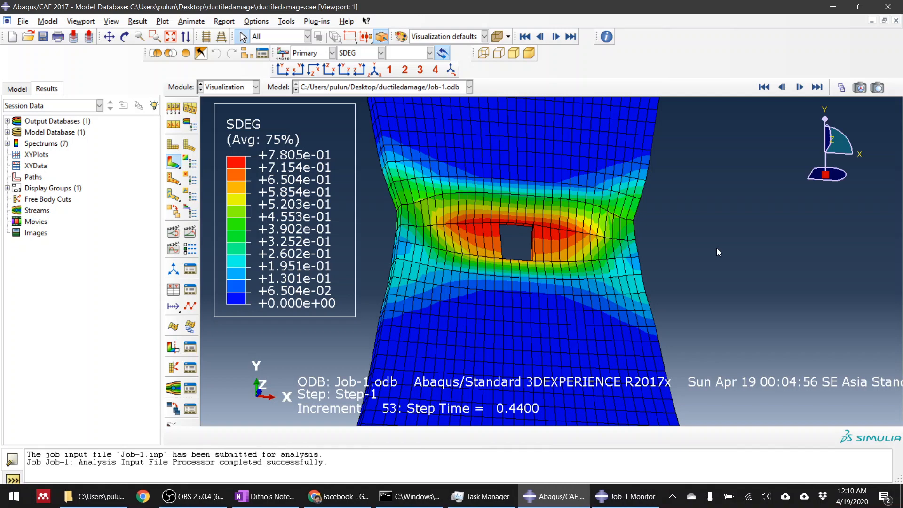
left_click_drag(713, 246, 561, 257, "ctrl+alt")
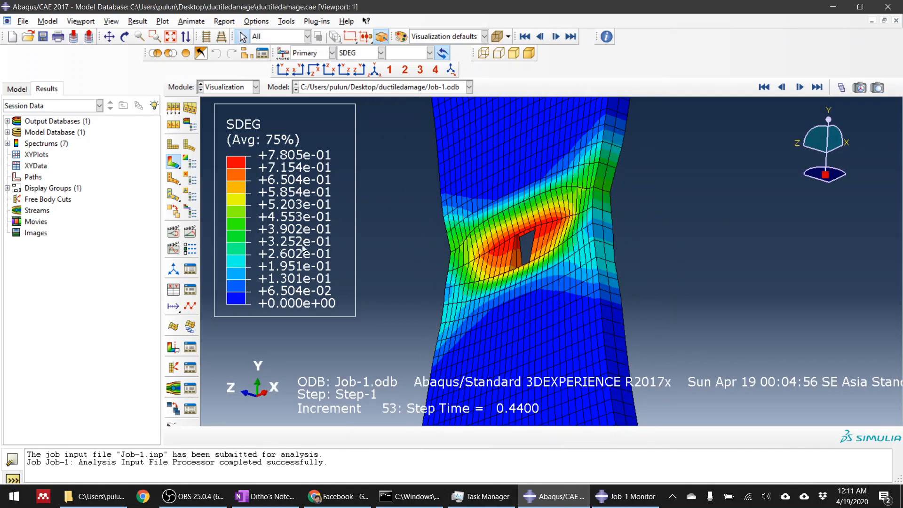
scroll(479, 160, "down", 6)
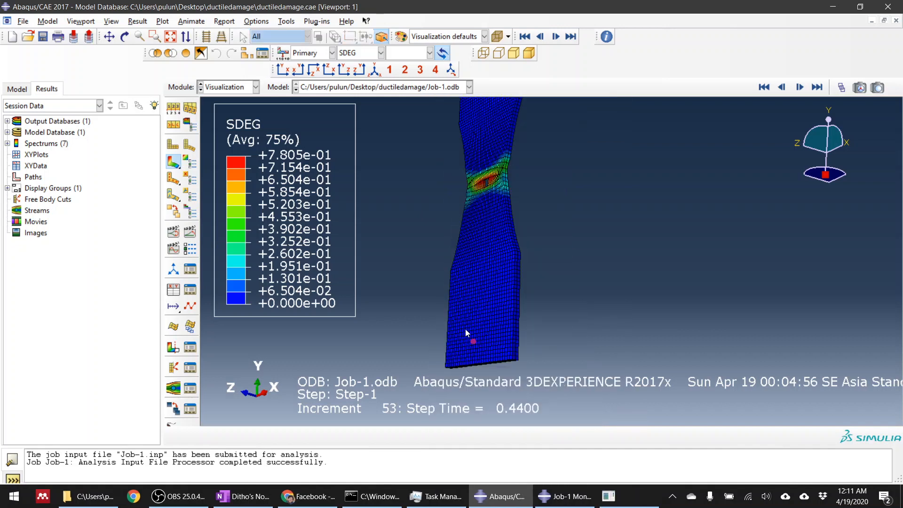
left_click_drag(464, 329, 422, 283, "ctrl+alt")
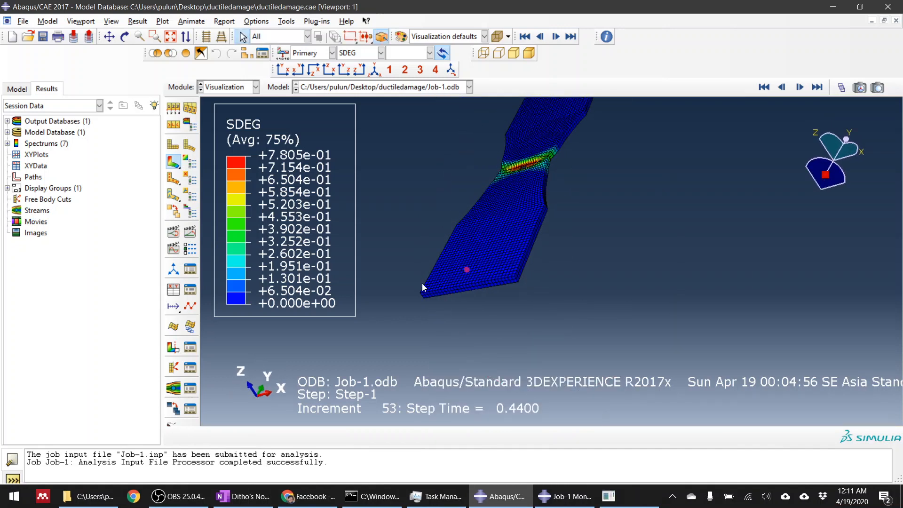
Start creating XY data from ODB field output and set the output variable position to Unique Nodal.
left_click(173, 289)
left_click(46, 165)
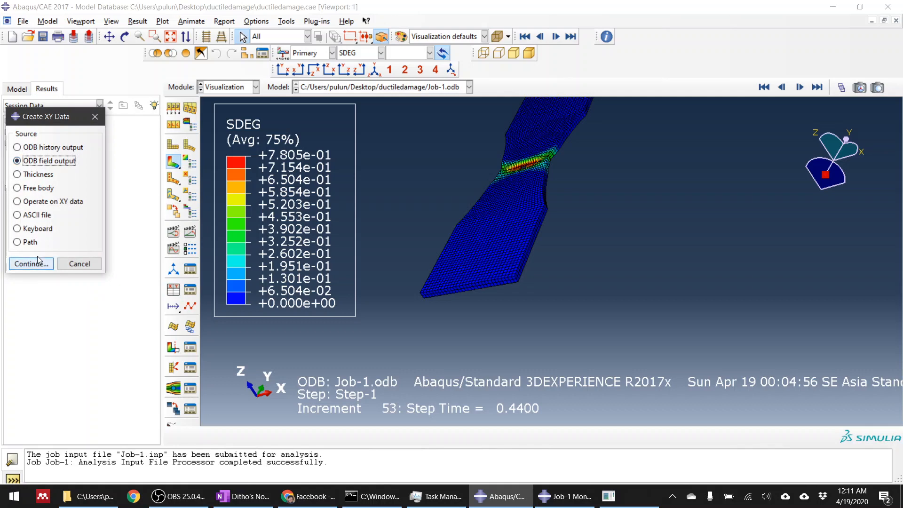
left_click(31, 263)
left_click_drag(642, 135, 148, 111)
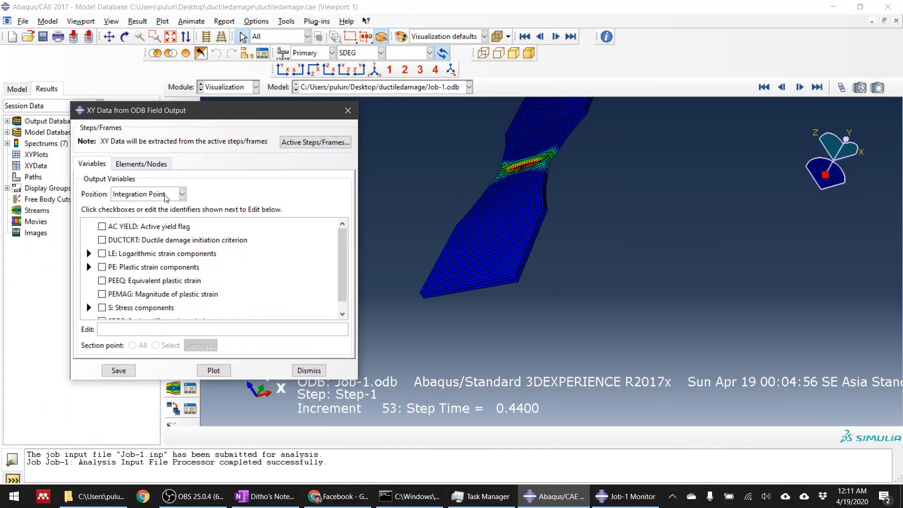
left_click(163, 195)
left_click(154, 243)
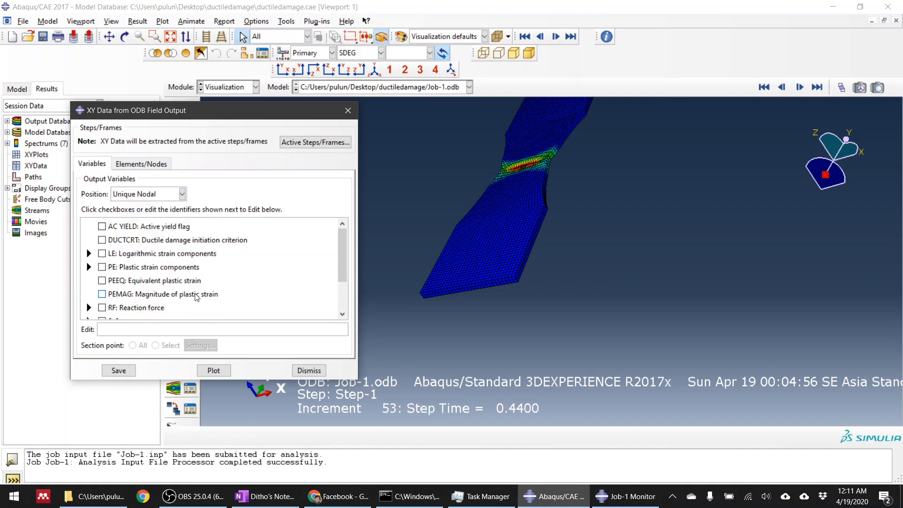
Select the reaction force component RF2 as the XY data output variable and move the dialog clear of the specimen.
scroll(197, 297, "down", 3)
left_click(91, 258)
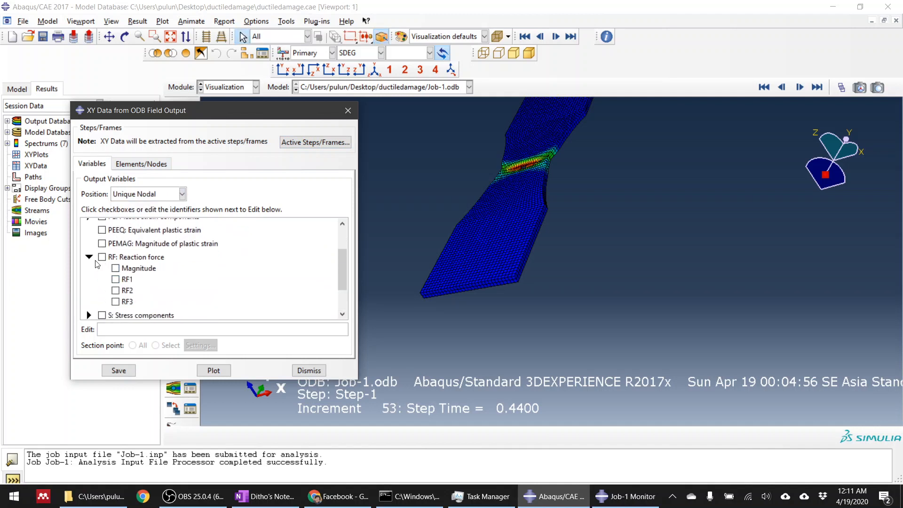
left_click(116, 291)
left_click_drag(197, 112, 216, 59)
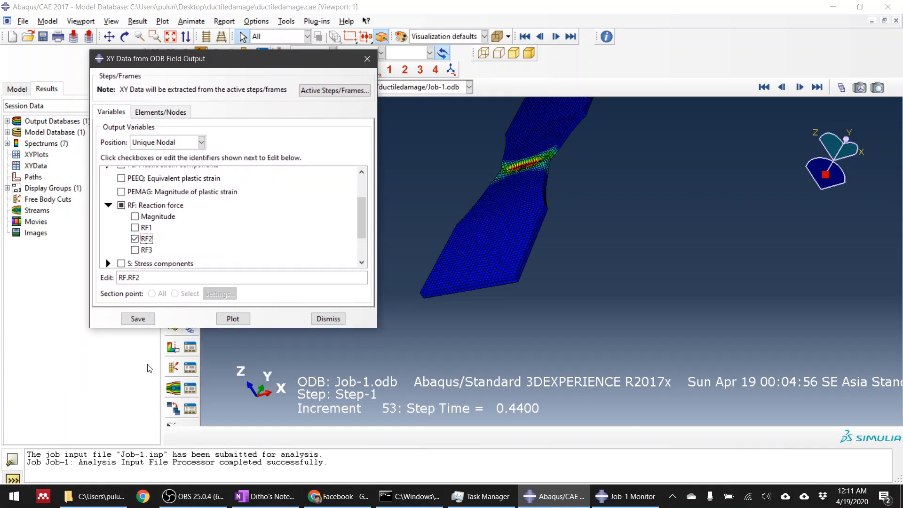
Pick all nodes on the specimen's near end face by angle as the extraction nodes for the XY data.
left_click(161, 112)
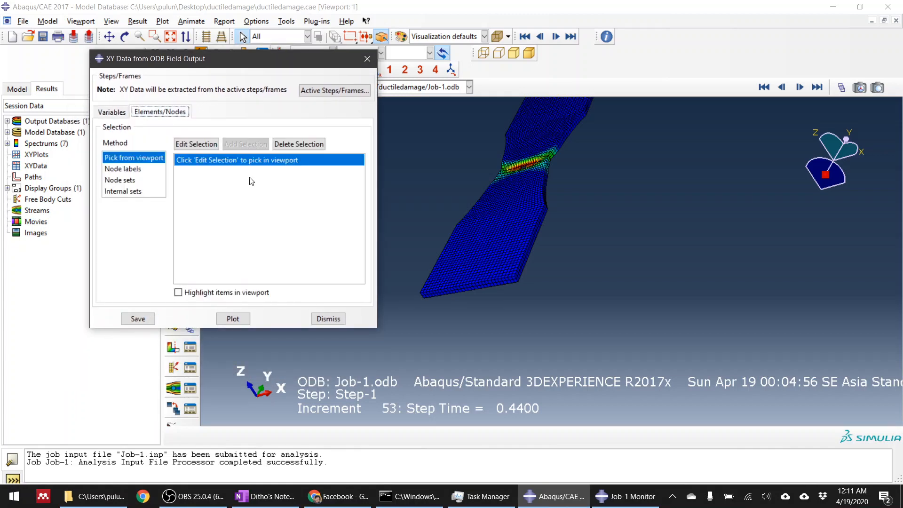
left_click(205, 147)
scroll(473, 264, "down", 5)
scroll(604, 351, "up", 3)
scroll(474, 312, "down", 1)
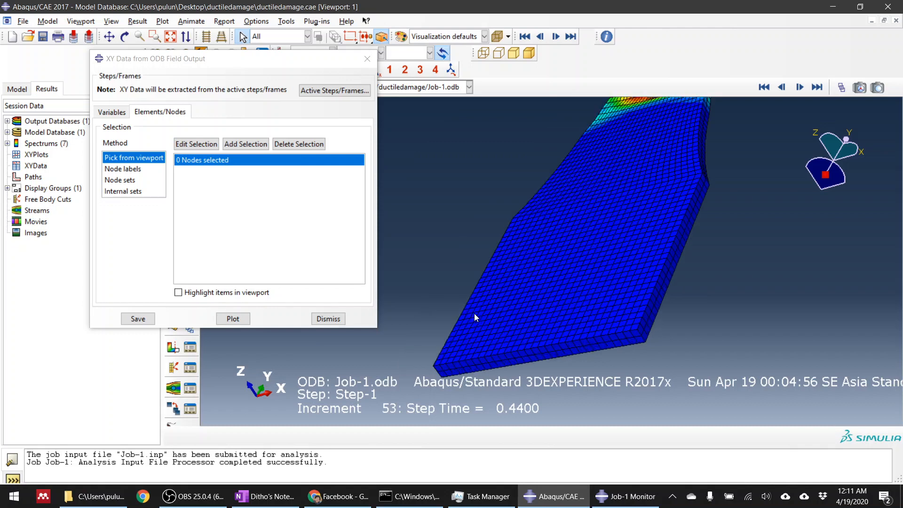
left_click(196, 144)
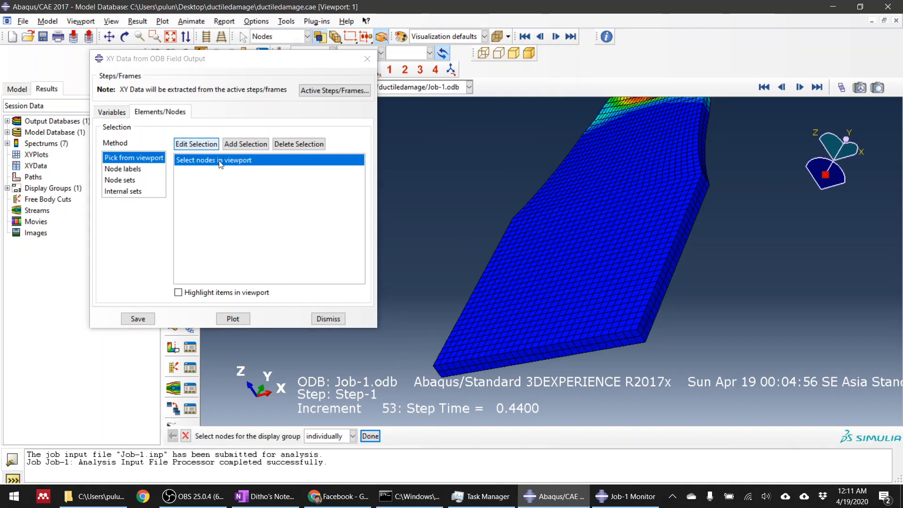
left_click(352, 437)
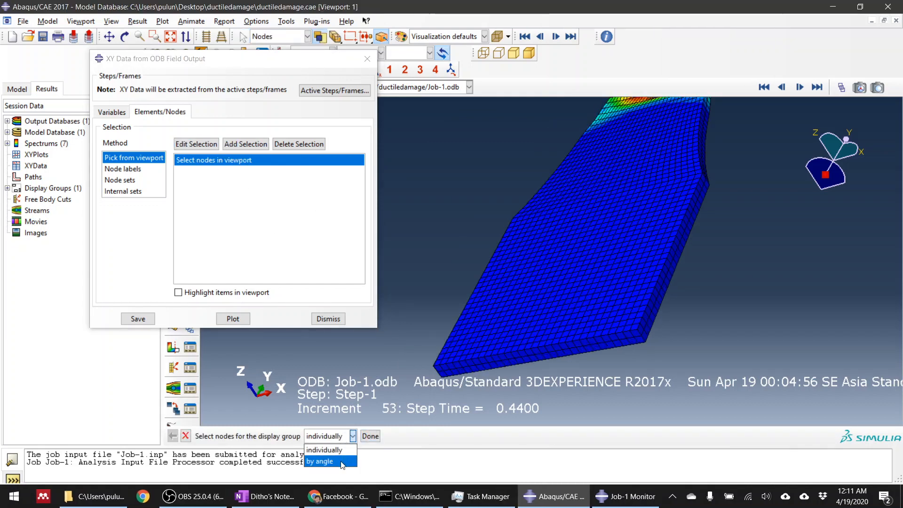
left_click(329, 454)
left_click(481, 365)
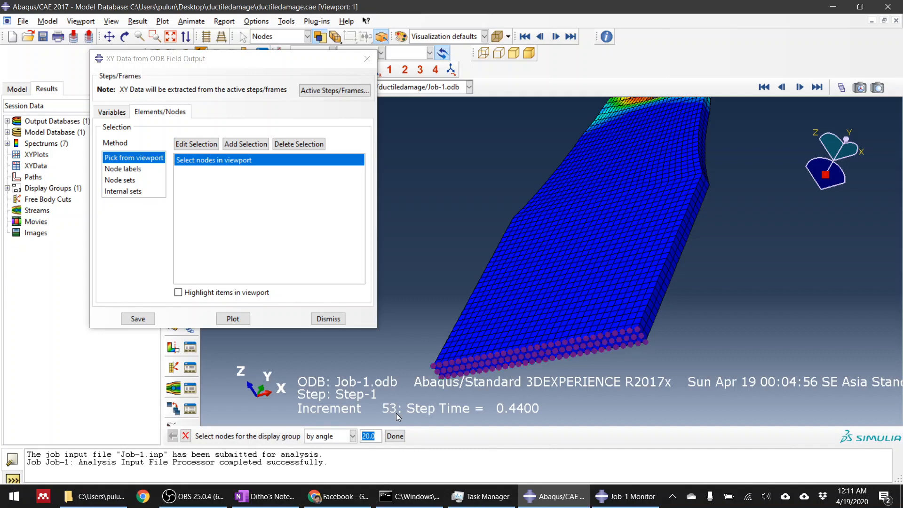
left_click(395, 437)
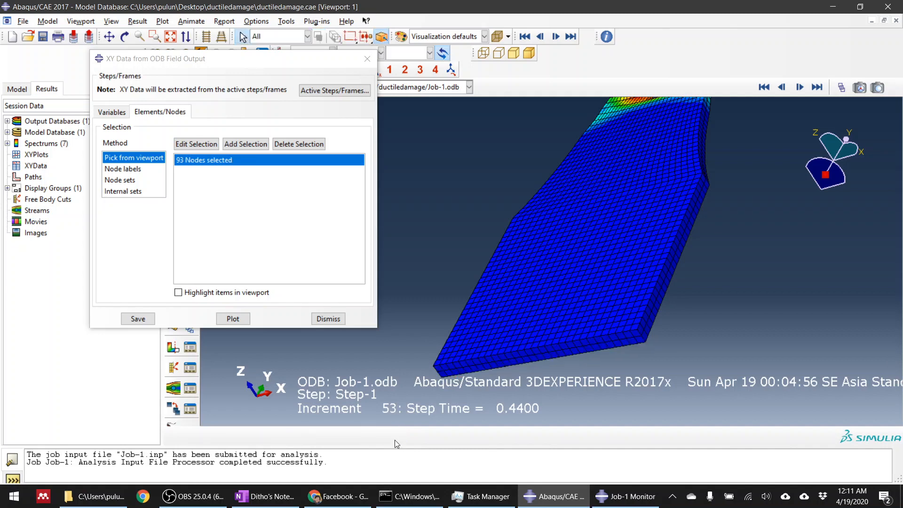
Save the RF2 XY data for the picked end-face nodes and close the extraction dialog.
left_click(138, 319)
left_click(204, 225)
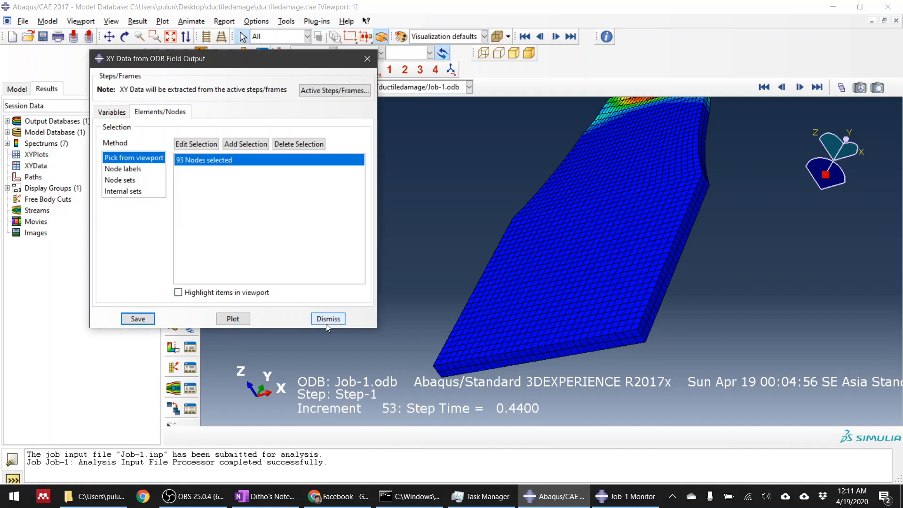
left_click(327, 319)
Open the XY Data Manager and enlarge it so more of the saved nodal RF2 curves are listed.
left_click(190, 292)
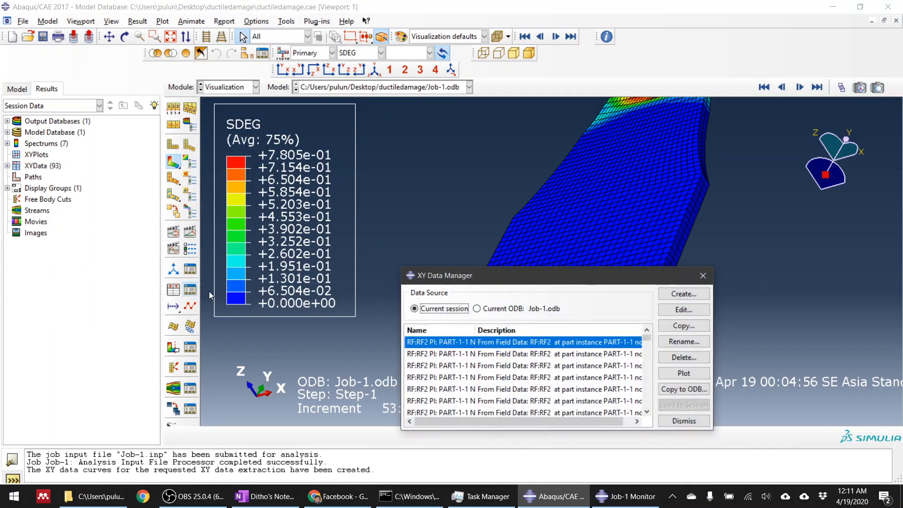
left_click_drag(471, 273, 194, 91)
left_click_drag(428, 246, 494, 425)
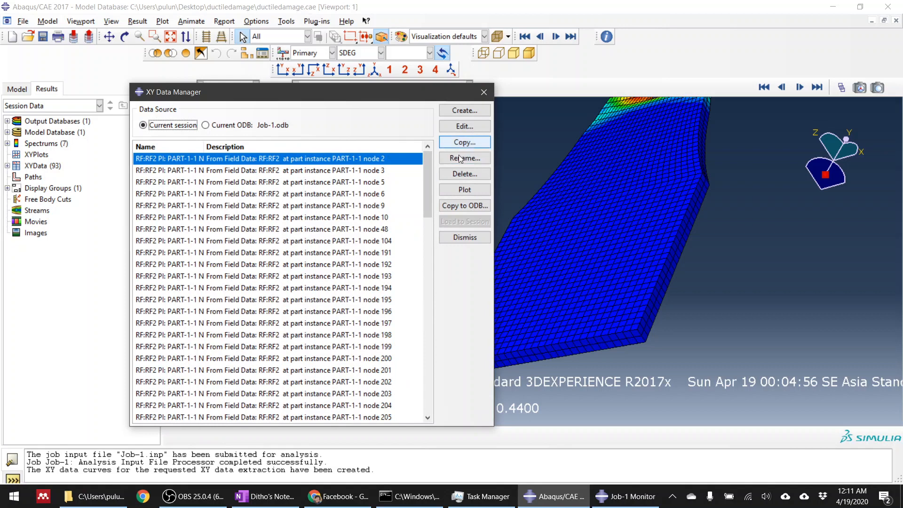
Create new XY data by operating on XY data and insert the sum((A,A,...)) operator into the expression.
left_click(444, 112)
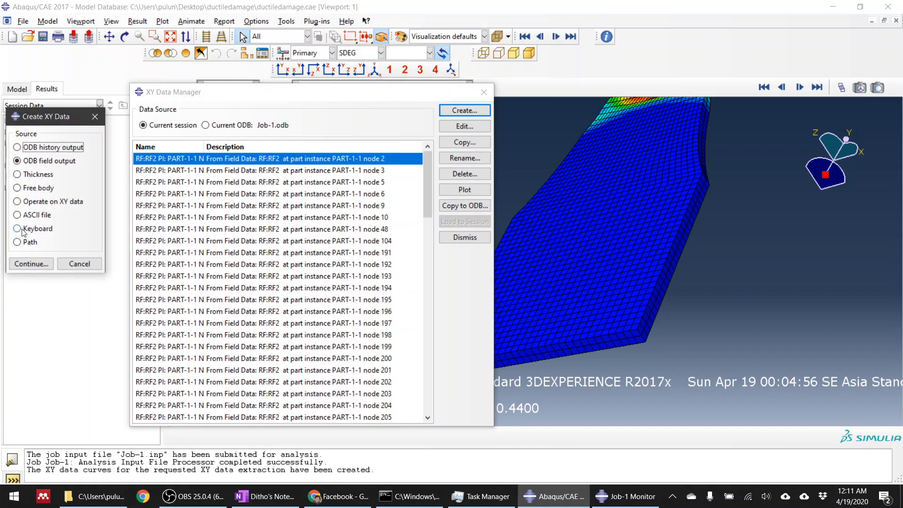
left_click(29, 201)
left_click(29, 263)
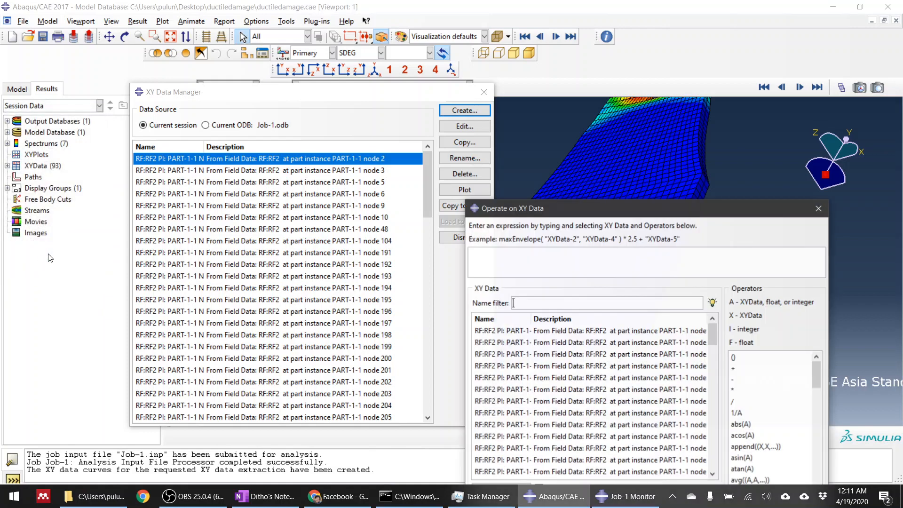
left_click_drag(643, 208, 555, 90)
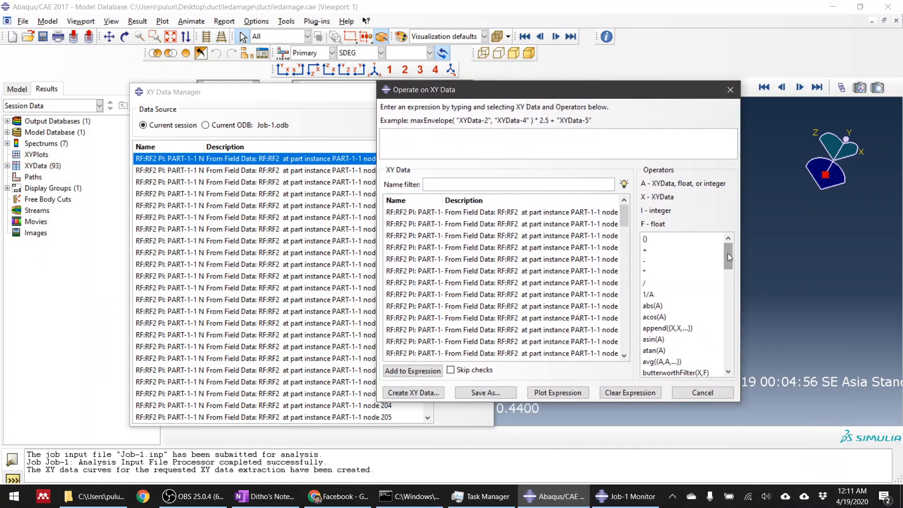
left_click_drag(728, 253, 722, 355)
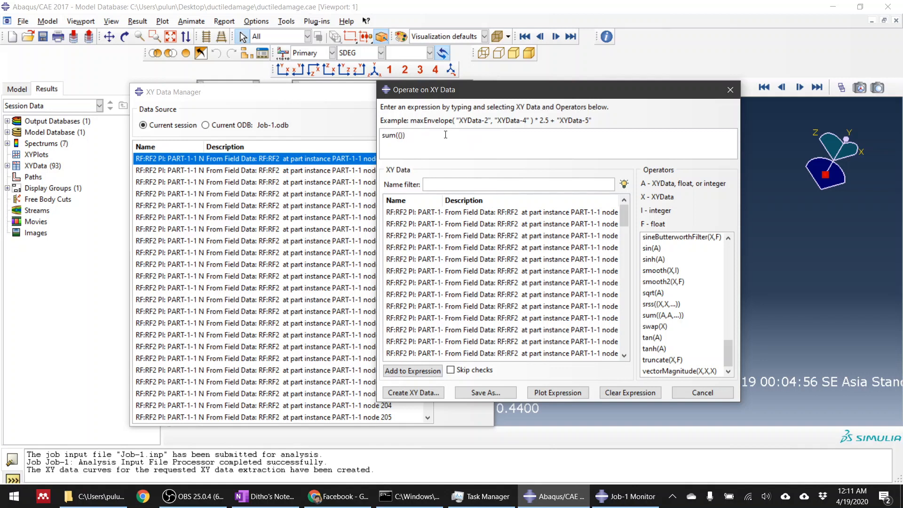
Add all the nodal RF2 curves as arguments inside the sum expression.
left_click(496, 215)
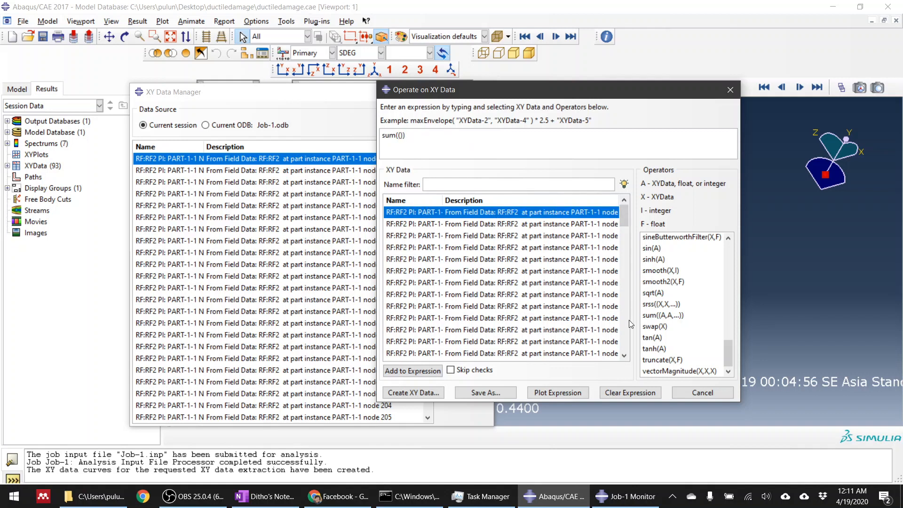
left_click_drag(620, 226, 619, 363)
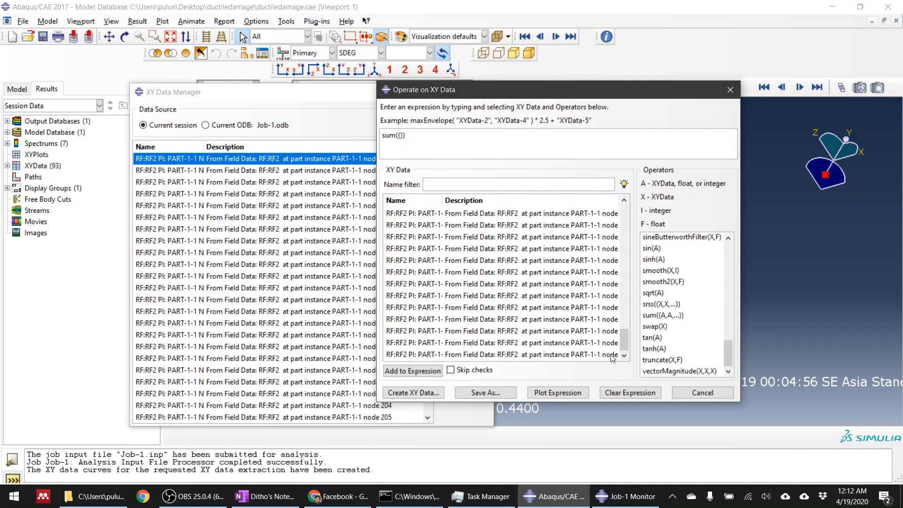
left_click(607, 358, "shift")
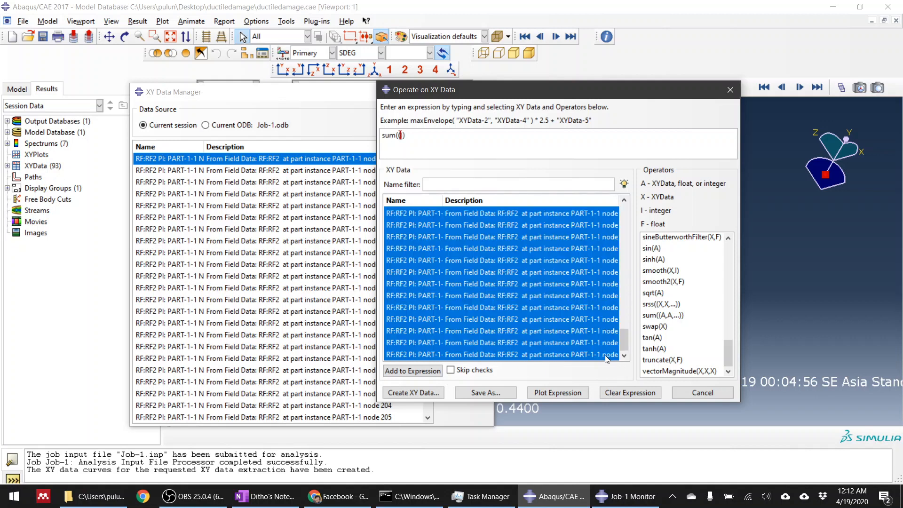
left_click(433, 372)
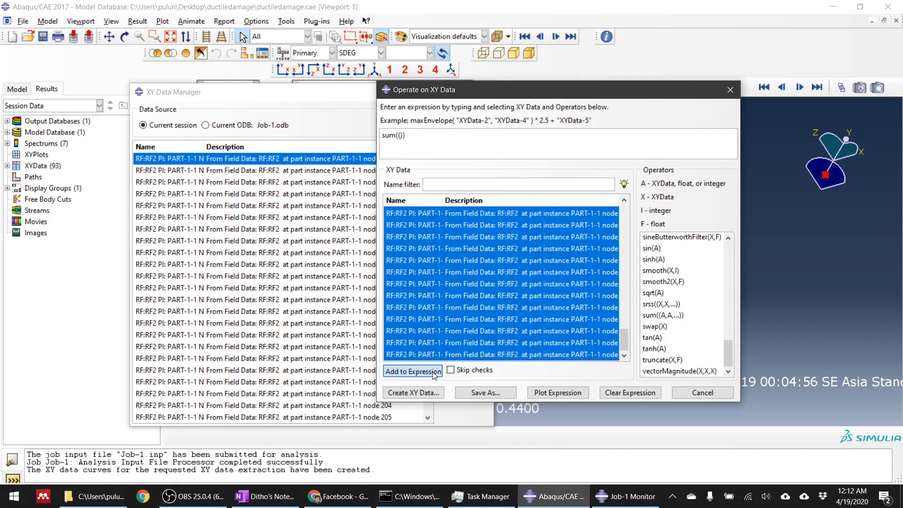
Save the summed reaction force as XY data named "sum" and close the expression dialog.
left_click(500, 391)
type("sum")
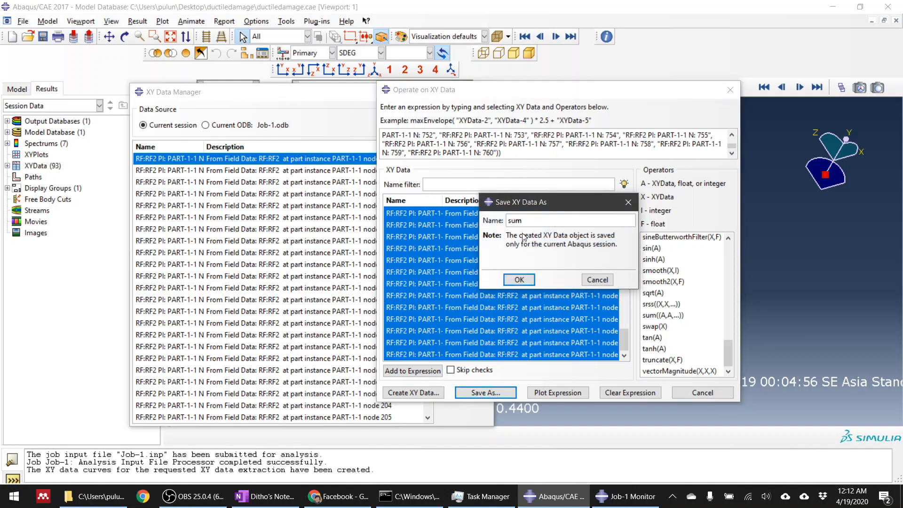
left_click(519, 280)
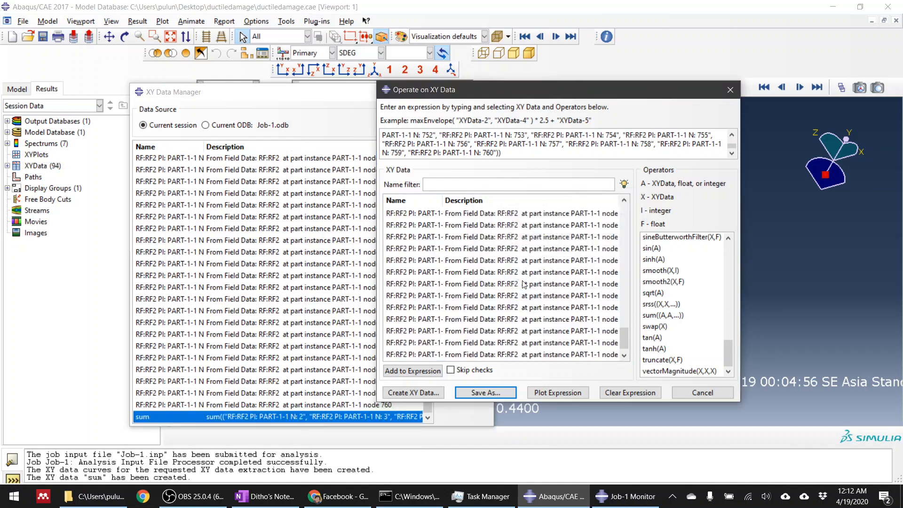
left_click(712, 393)
Examine the damaged neck up close, step through the initial frames from the first one, and animate the time history.
scroll(722, 330, "up", 6)
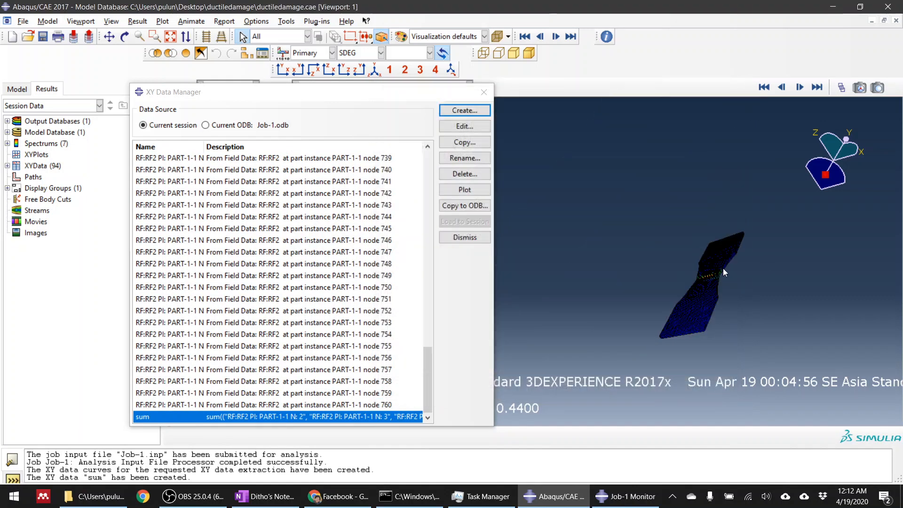
left_click_drag(708, 256, 693, 335, "ctrl+alt")
scroll(698, 223, "up", 4)
scroll(713, 324, "down", 8)
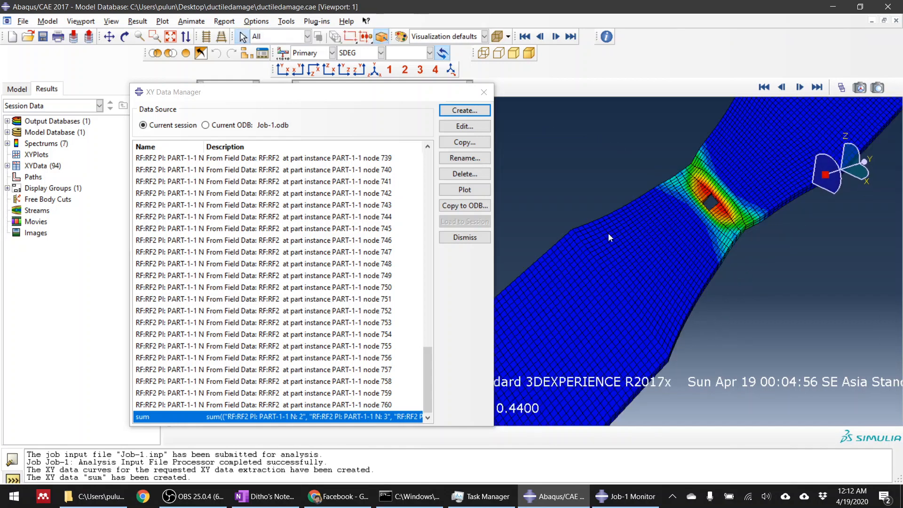
scroll(735, 200, "up", 7)
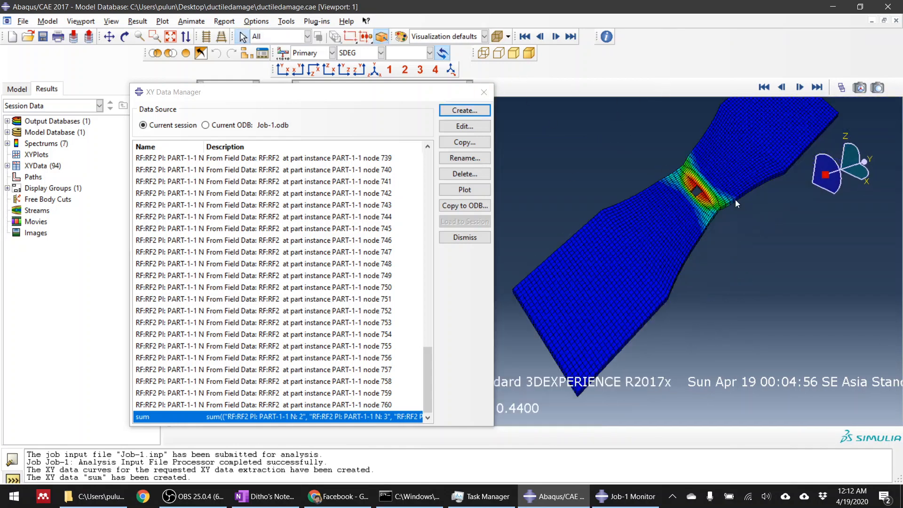
left_click(764, 87)
scroll(755, 168, "down", 5)
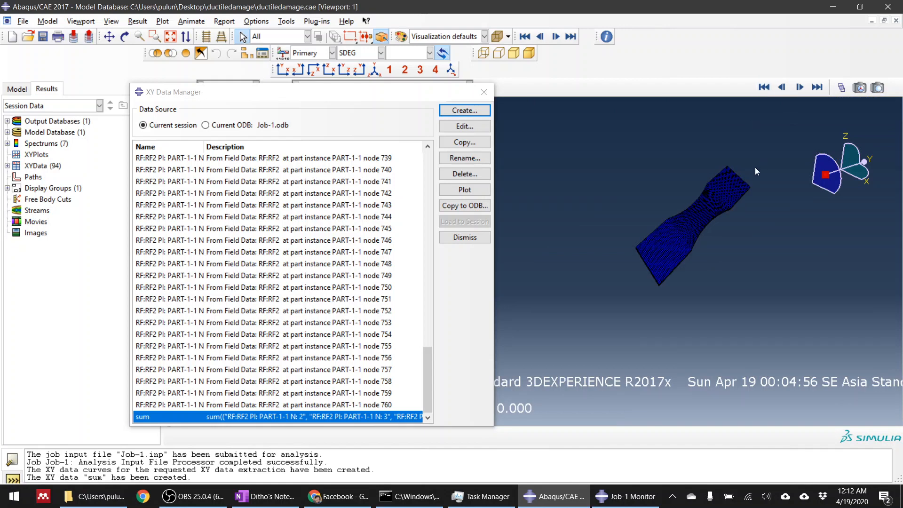
left_click(800, 87)
left_click(801, 88)
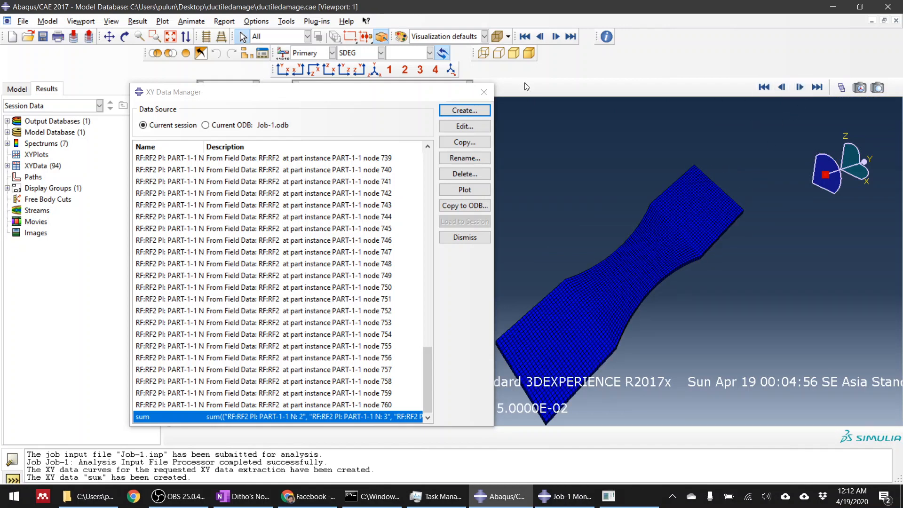
left_click_drag(313, 92, 400, 64)
left_click(191, 233)
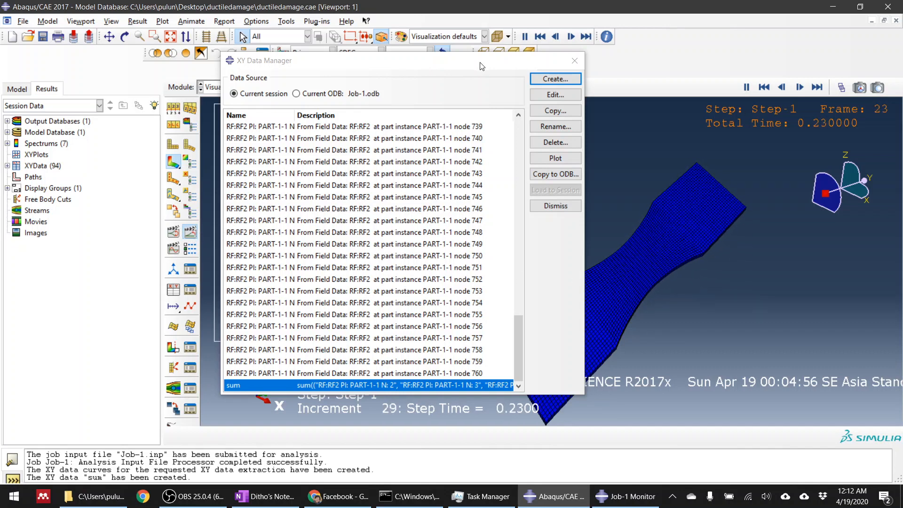
Plot the "sum" force-time curve and inspect its tabulated X and Y values.
left_click_drag(482, 66, 579, 83)
left_click(508, 162)
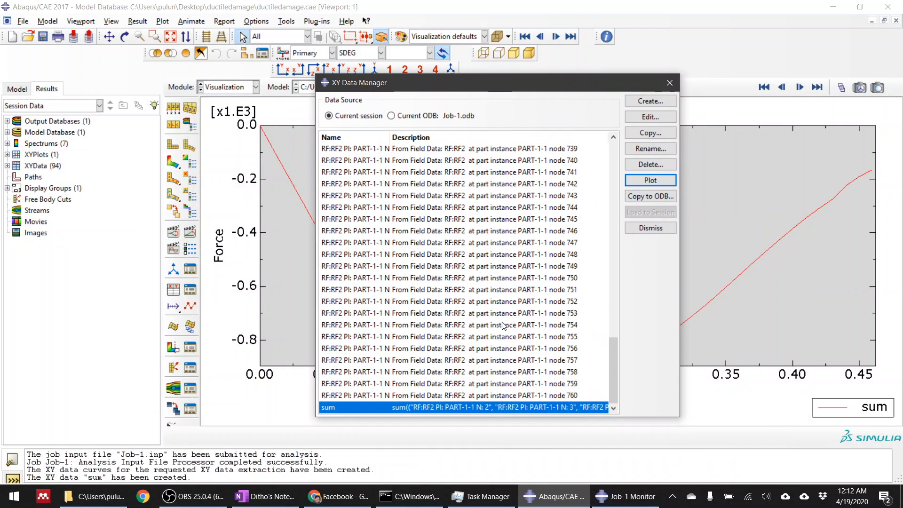
double_click(406, 409)
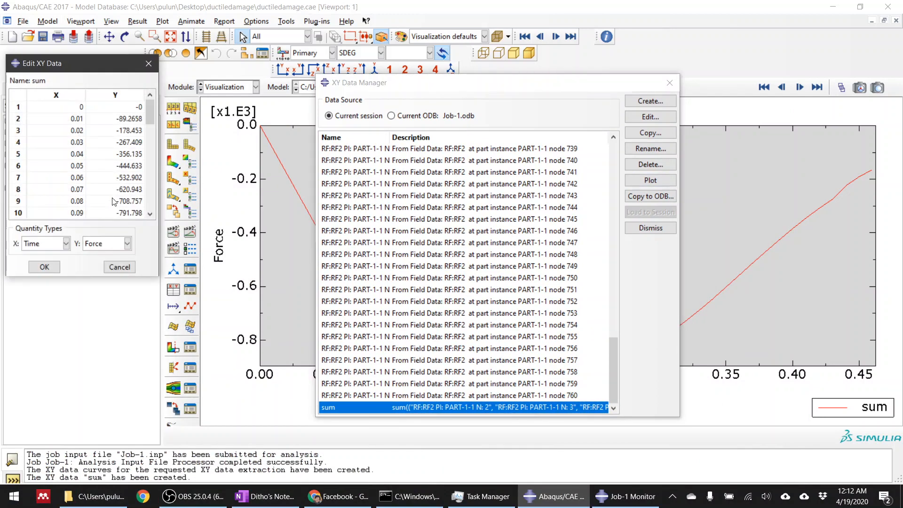
left_click(119, 267)
Negate the summed curve with the expression -"sum", save it under the default name, and close the XY data dialogs.
left_click(648, 102)
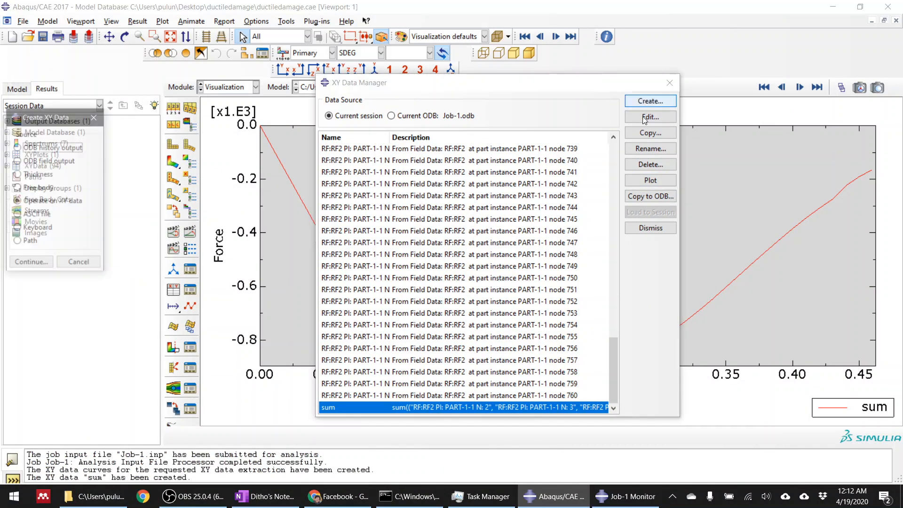
left_click(30, 262)
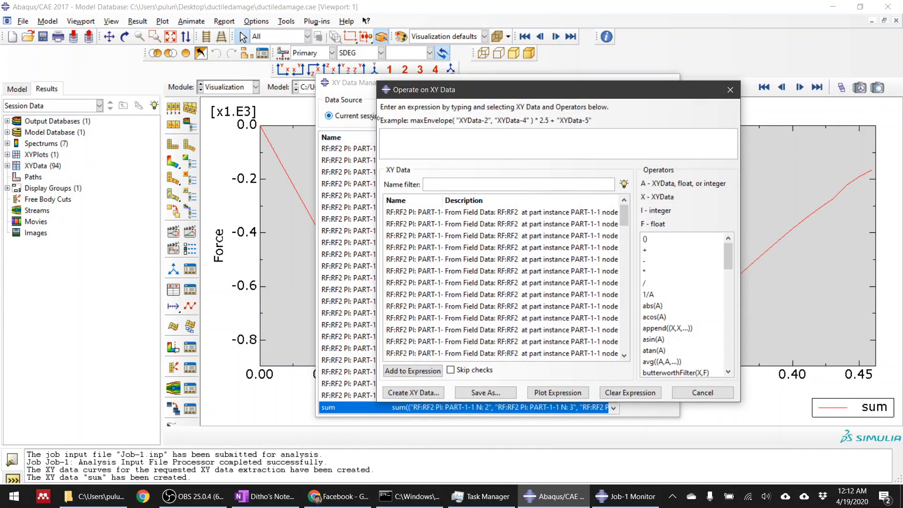
left_click(410, 141)
left_click_drag(625, 216, 625, 340)
double_click(525, 354)
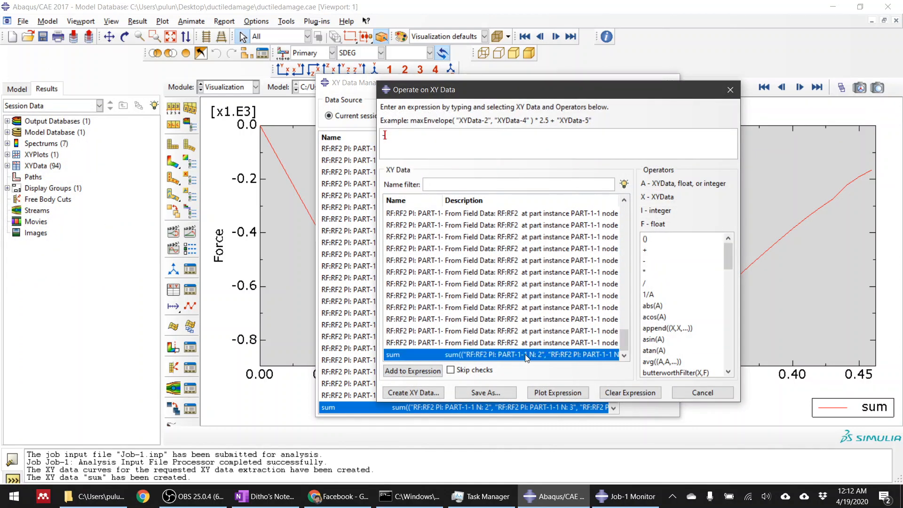
left_click(482, 392)
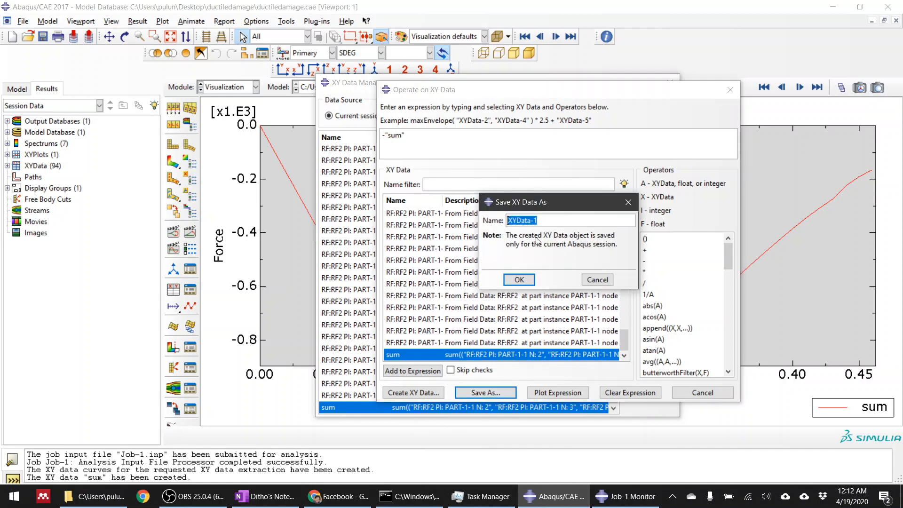
left_click(520, 281)
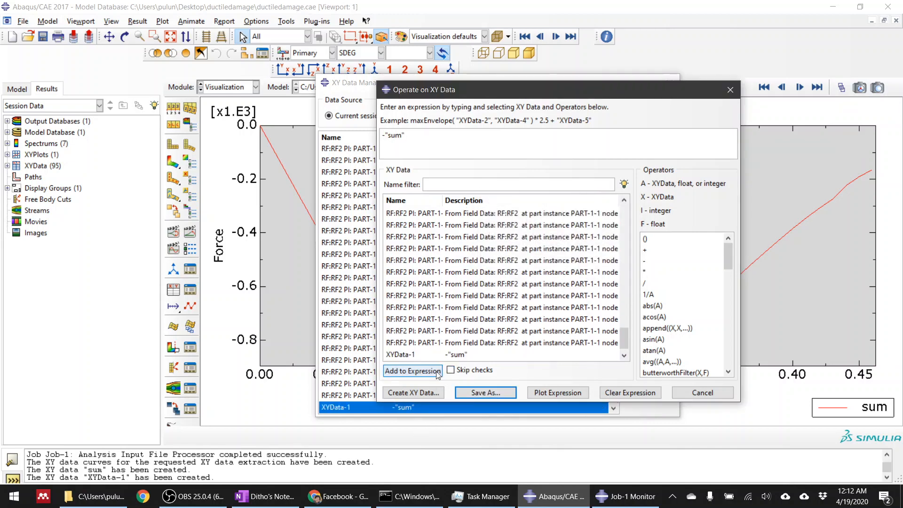
left_click(334, 409)
left_click(670, 83)
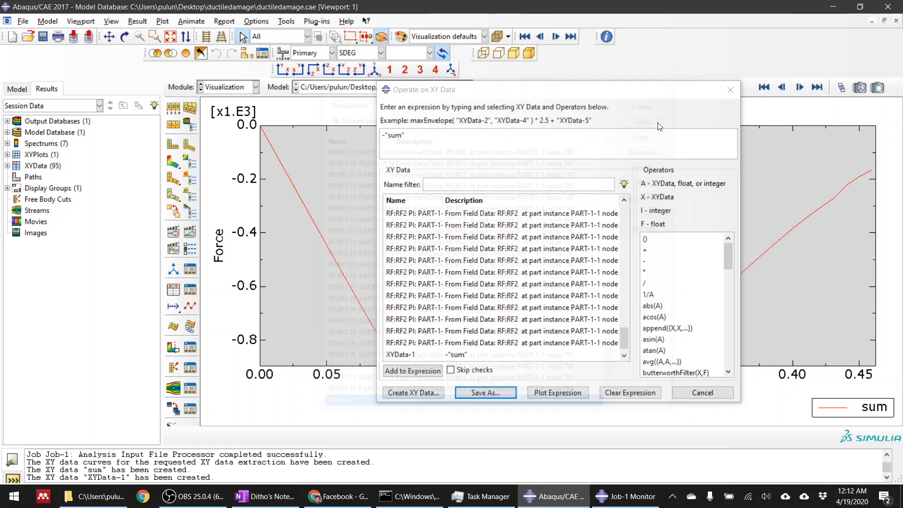
left_click(680, 391)
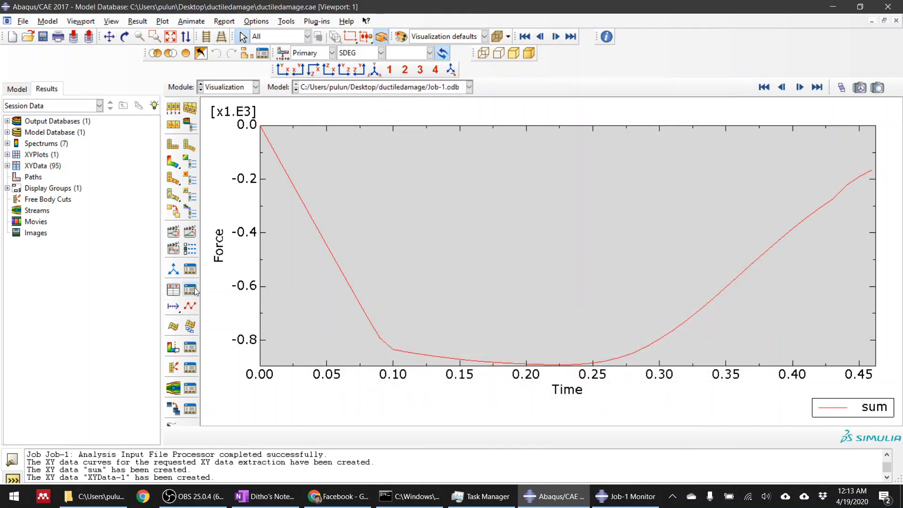
Plot the negated force curve XYData-1 and move the XY Data Manager clear of the curve.
left_click(195, 288)
left_click(386, 397)
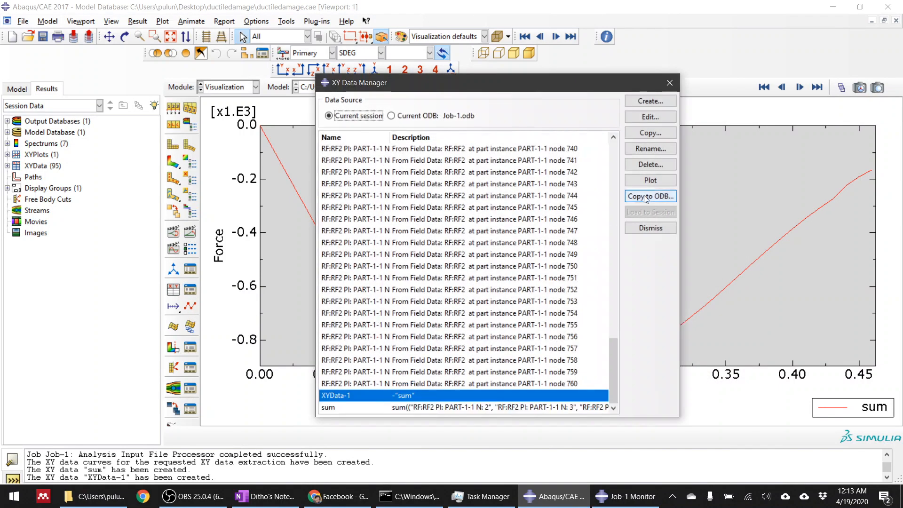
left_click(651, 180)
left_click_drag(567, 89, 647, 377)
left_click(259, 367)
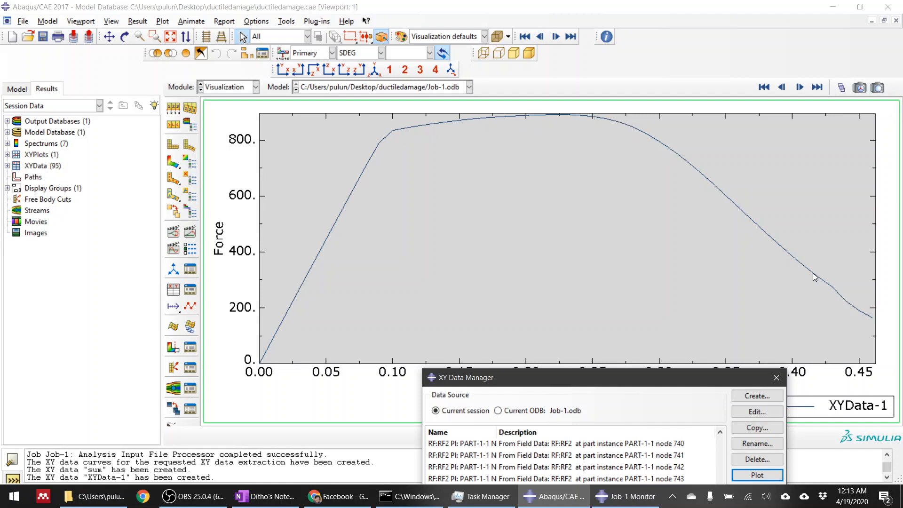
left_click_drag(686, 385, 609, 367)
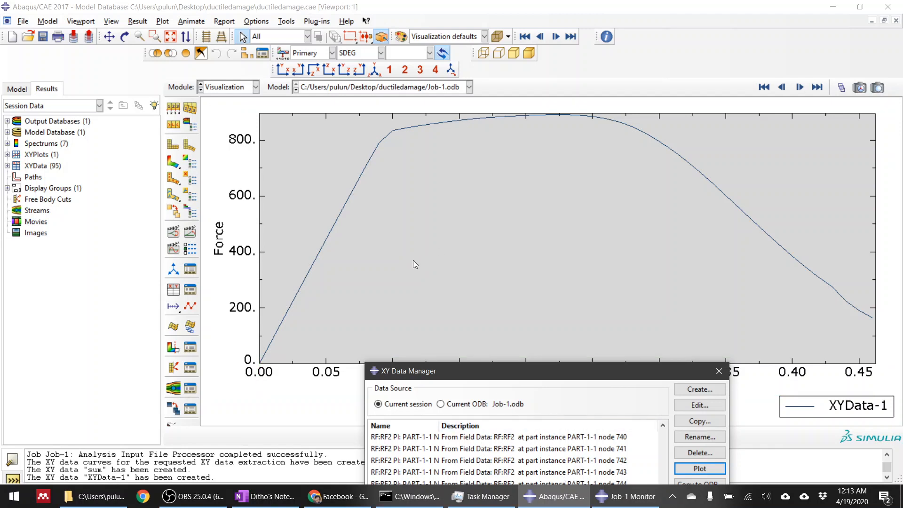
Capture a screen snip of the XYData-1 plot and paste it into an empty area of the OneNote page.
left_click(210, 106)
key("super+shift+s")
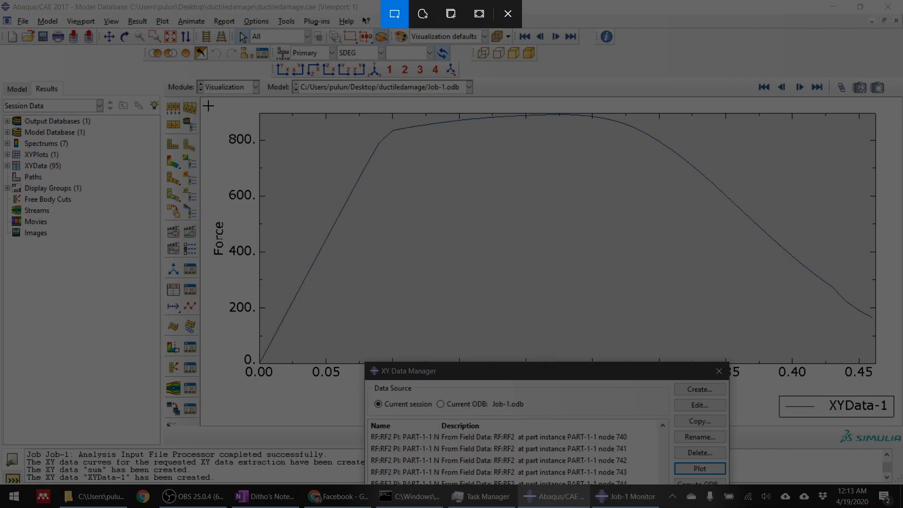
mouse_move(208, 102)
left_mouse_down()
mouse_move(413, 313)
mouse_move(844, 392)
mouse_move(902, 422)
left_mouse_up()
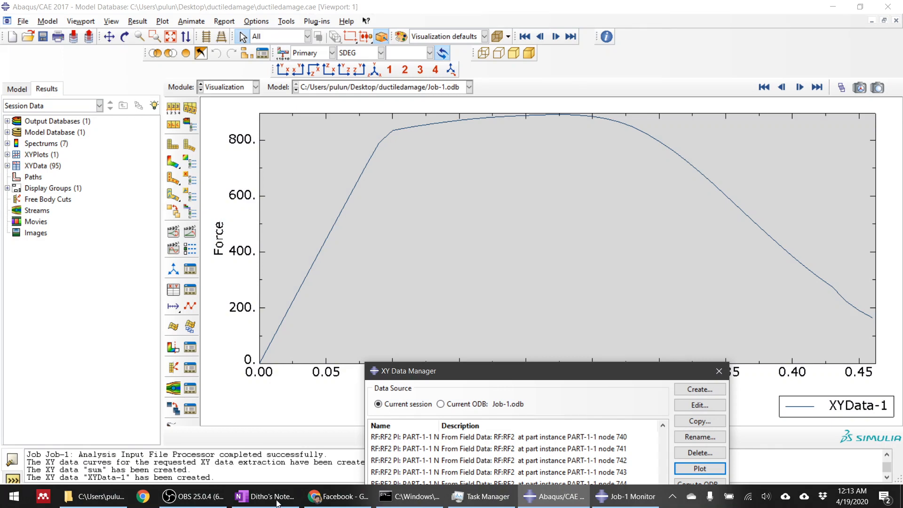
left_click(283, 500)
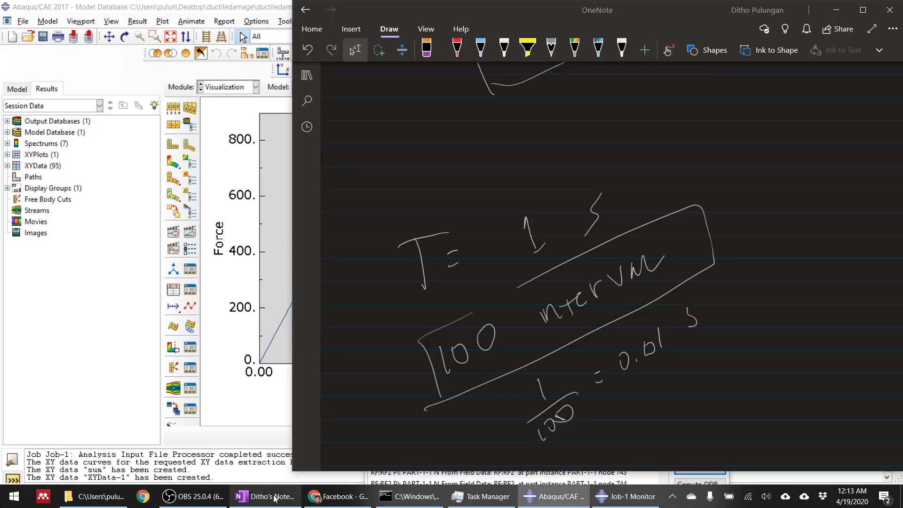
left_click(395, 169)
key("ctrl+v")
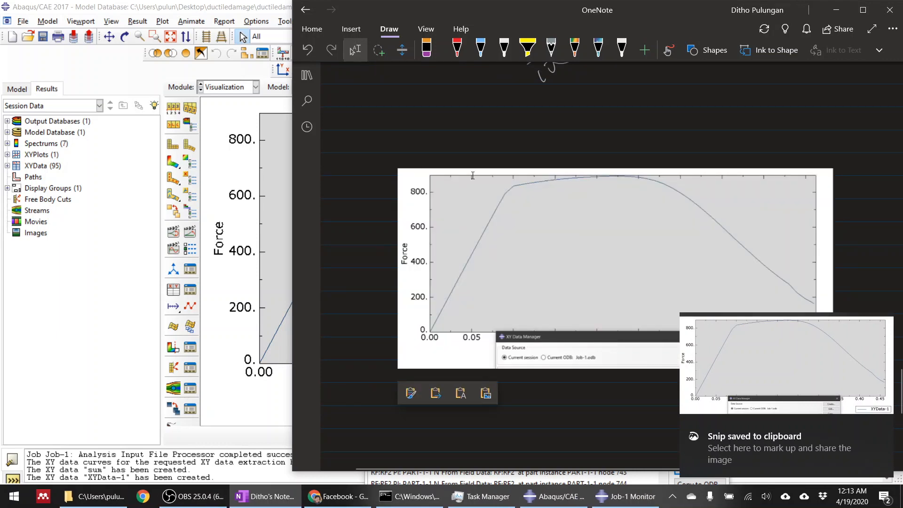
Annotate the pasted curve in red with E = 1700, the σy vs εp pairs 20, 0 and 25, 0.1, and δf = 2 for the softening branch.
left_click(457, 47)
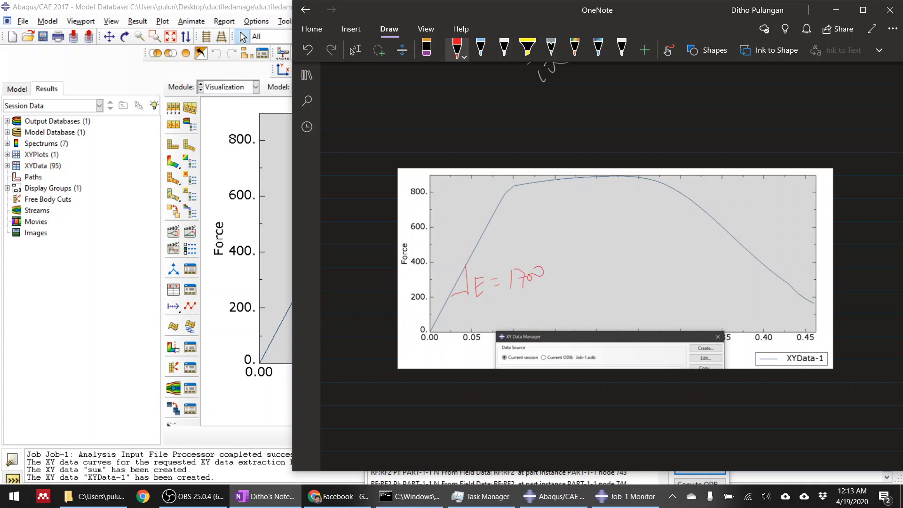
mouse_move(513, 182)
left_mouse_down()
mouse_move(513, 197)
mouse_move(647, 168)
left_mouse_up()
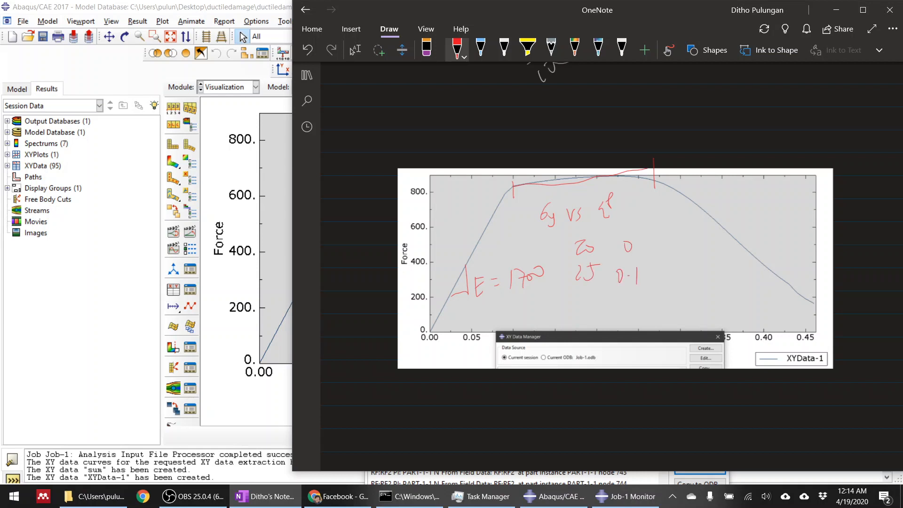
left_click_drag(657, 181, 833, 316)
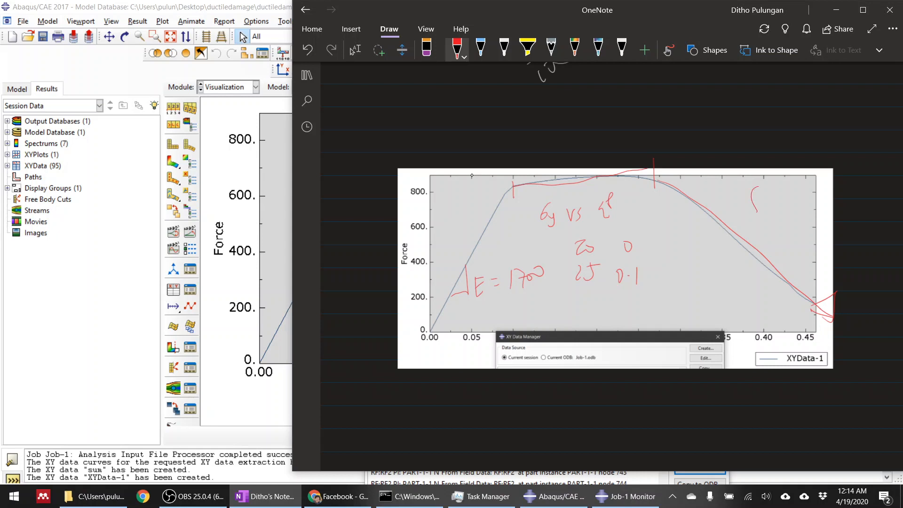
left_click_drag(776, 207, 773, 228)
left_click_drag(769, 212, 781, 211)
left_click_drag(818, 212, 824, 230)
Sketch a steeper softening curve labelled 0,1 over the pasted plot, and switch back to the XY Data Manager in Abaqus/CAE.
left_click_drag(680, 235, 699, 293)
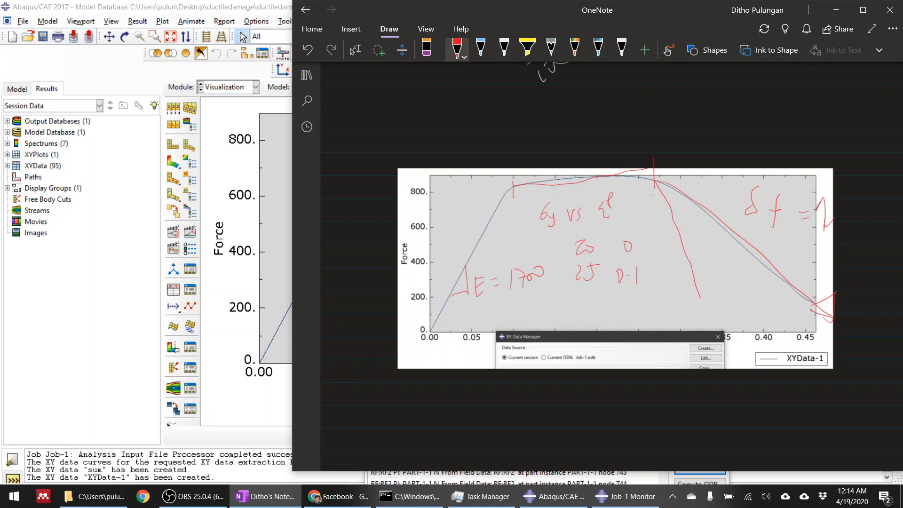
mouse_move(513, 191)
left_mouse_down()
mouse_move(573, 179)
mouse_move(657, 189)
mouse_move(708, 308)
left_mouse_up()
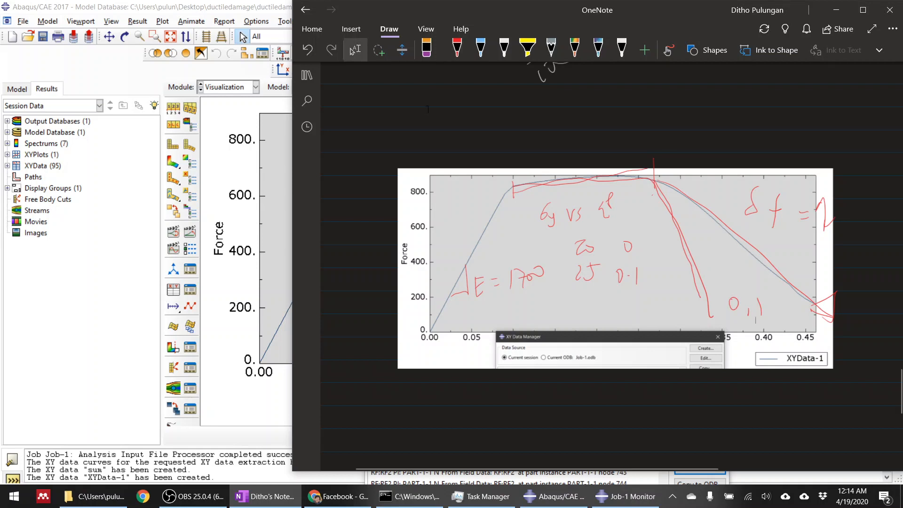
left_click(223, 163)
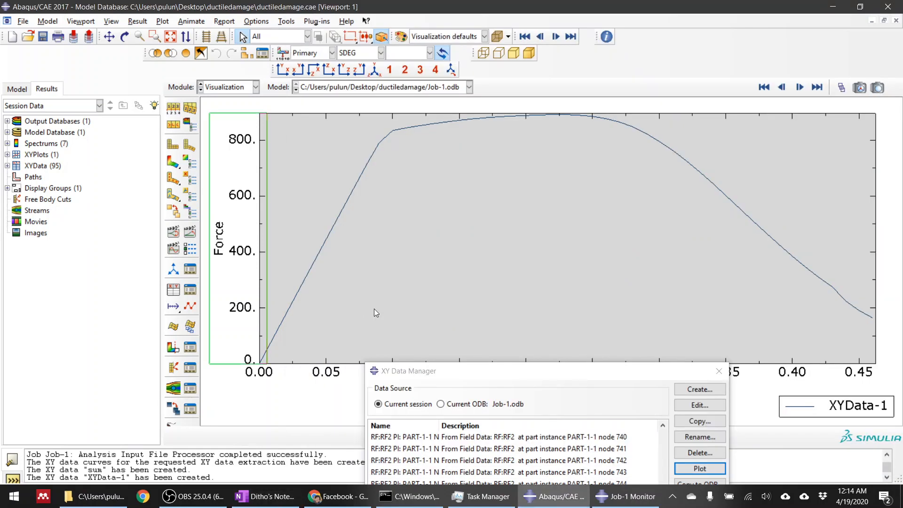
left_click_drag(547, 379, 505, 108)
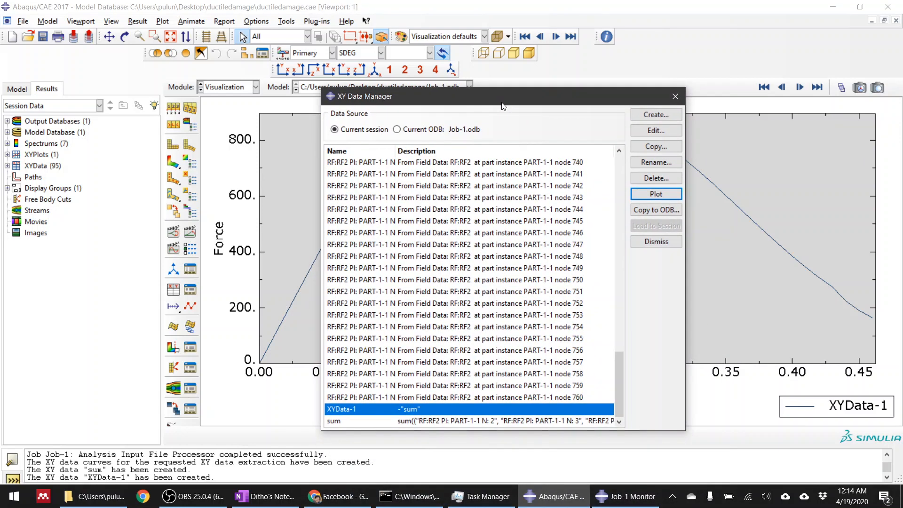
Switch to Chrome and close the Facebook, YouTube home and Gmail tabs, keeping only the FEADith Technologies channel.
left_click(307, 505)
left_click(308, 505)
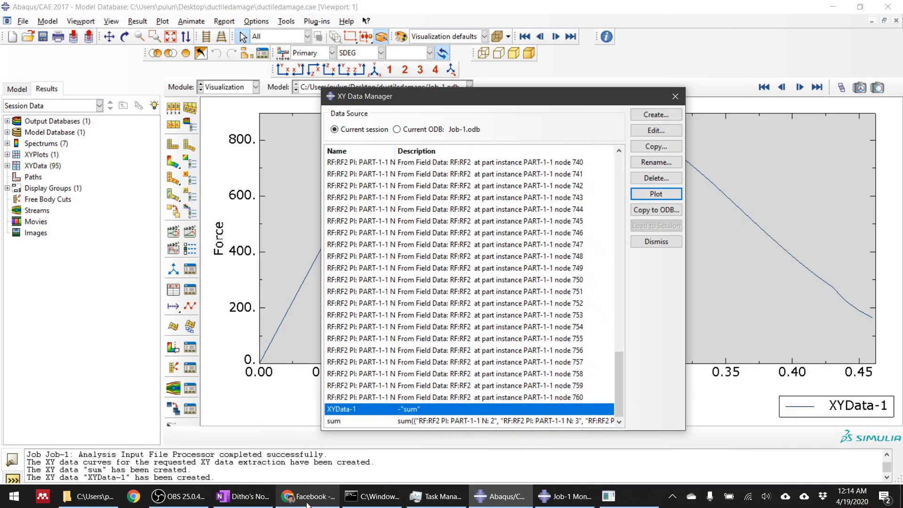
left_click(308, 505)
left_click(360, 9)
left_click(522, 9)
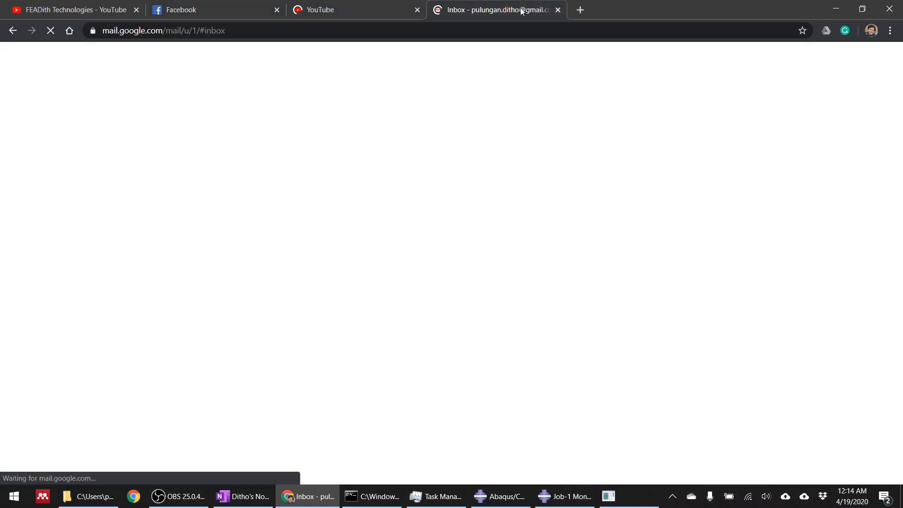
left_click(276, 10)
left_click(277, 10)
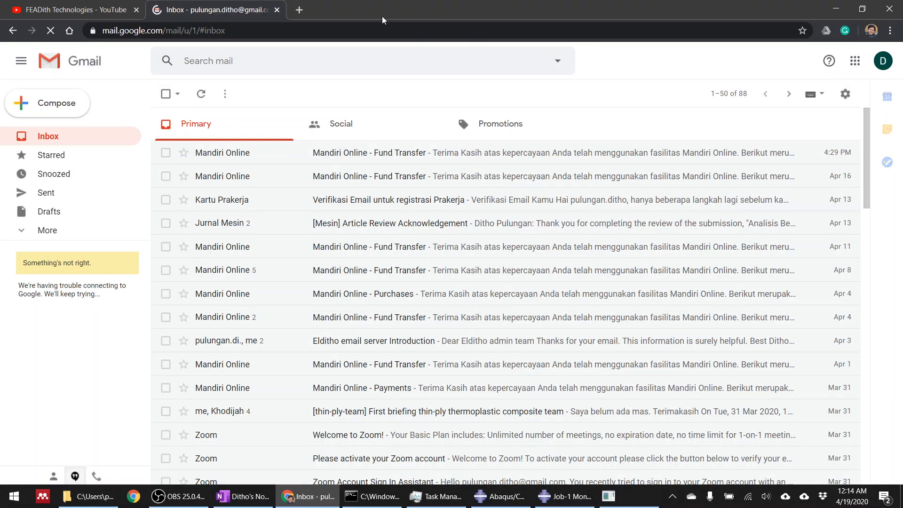
left_click(277, 9)
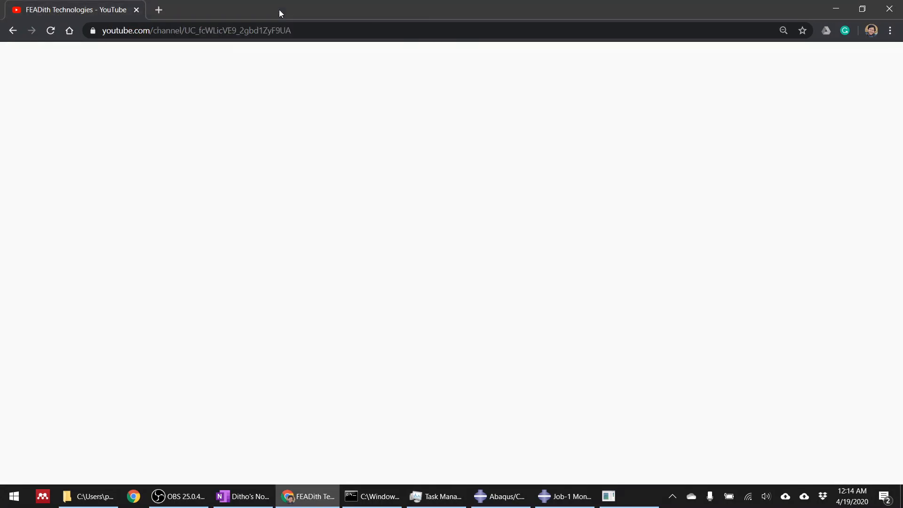
Search Google in a new tab for the author's Google Scholar profile and open the English citations page.
left_click(163, 12)
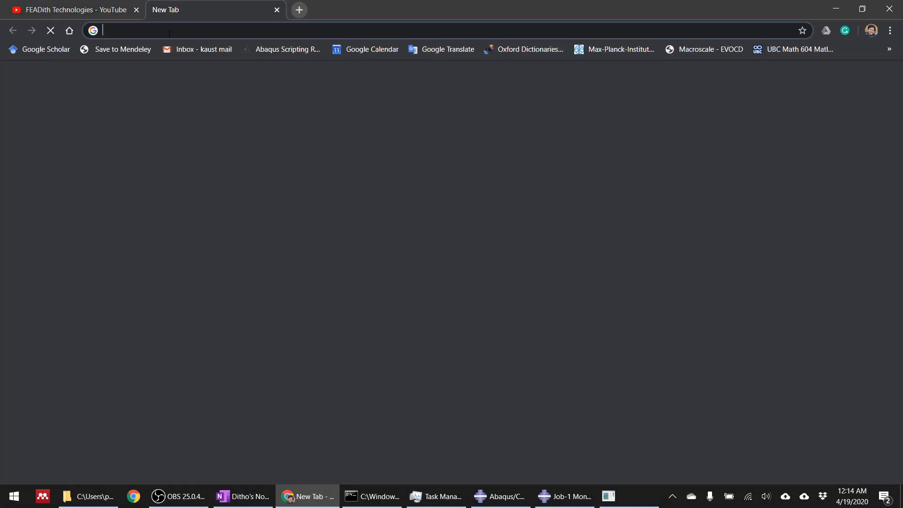
type("o")
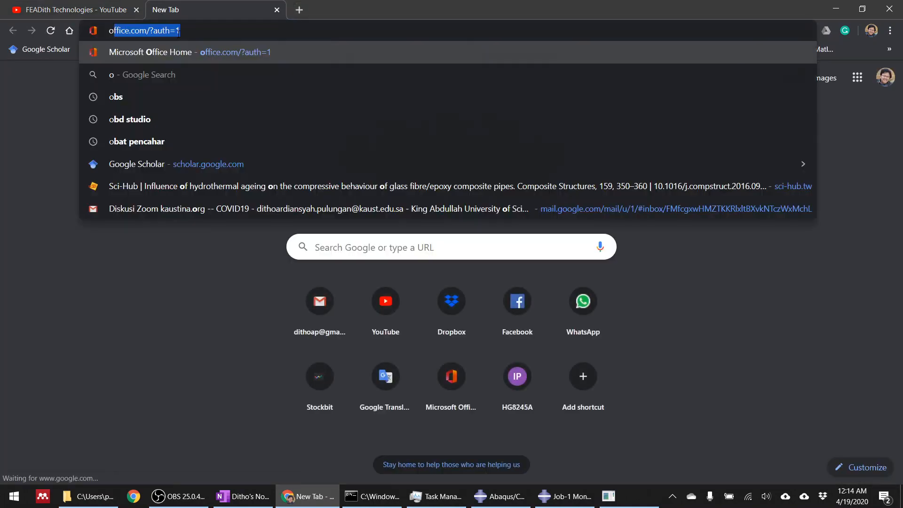
key("BackSpace")
key("BackSpace")
type("google ditho")
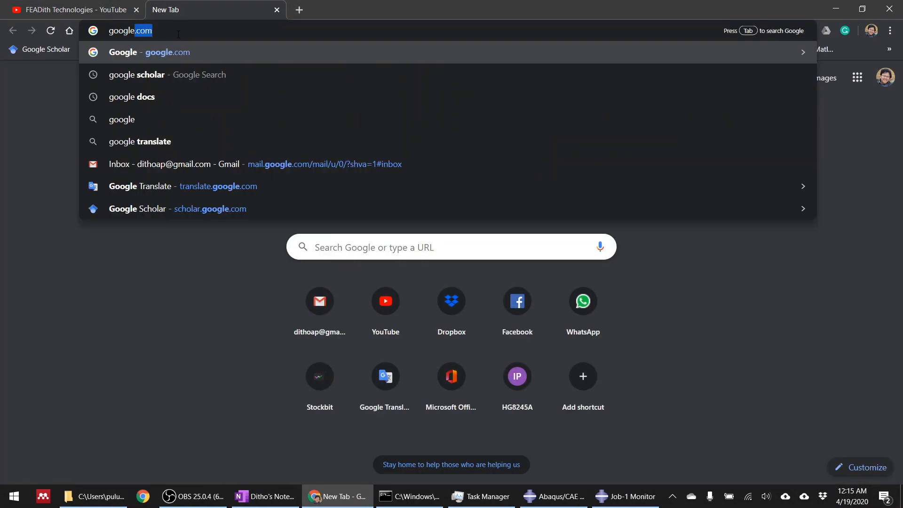
type(" pulungan")
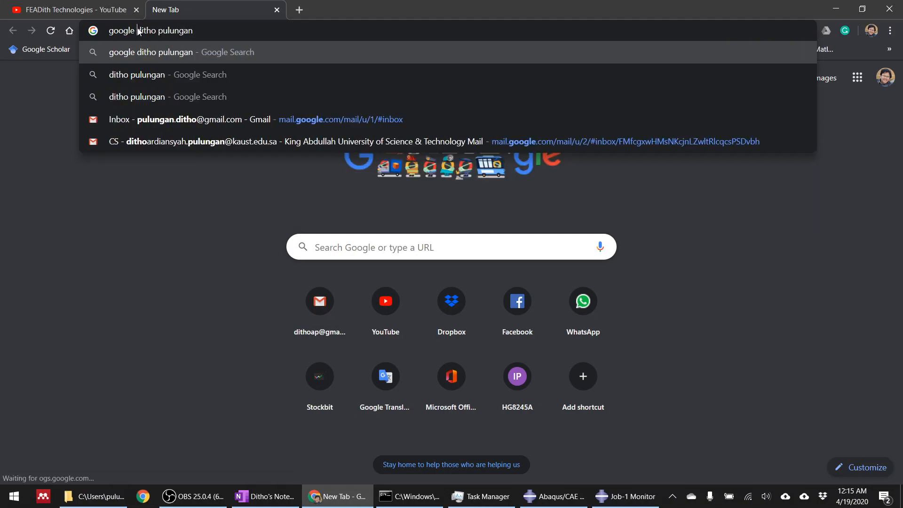
type("sccholar")
key("Return")
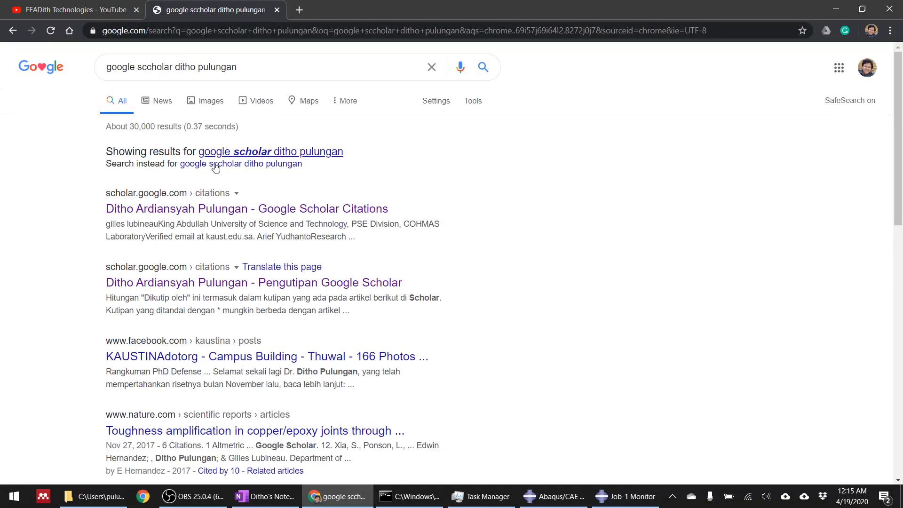
left_click(208, 209)
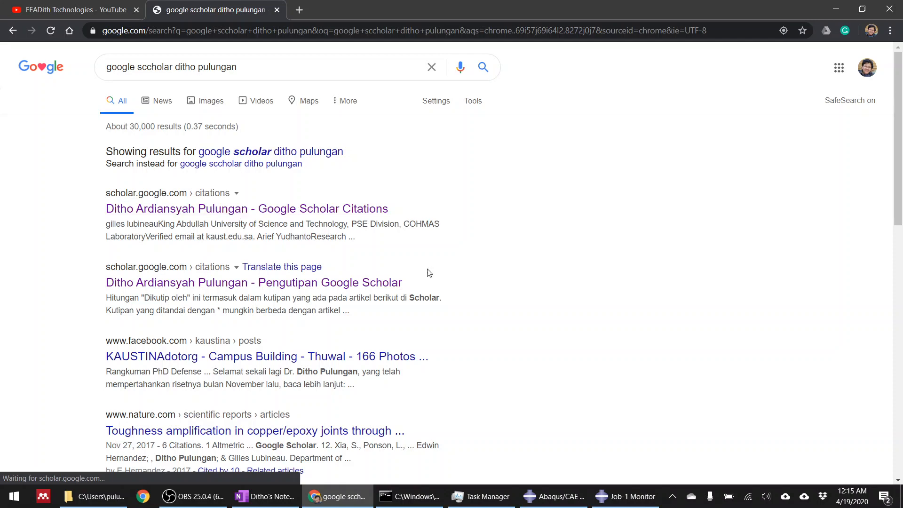
Look through the publication list on the author's Google Scholar profile and return to the FEADith Technologies YouTube channel.
scroll(353, 184, "down", 3)
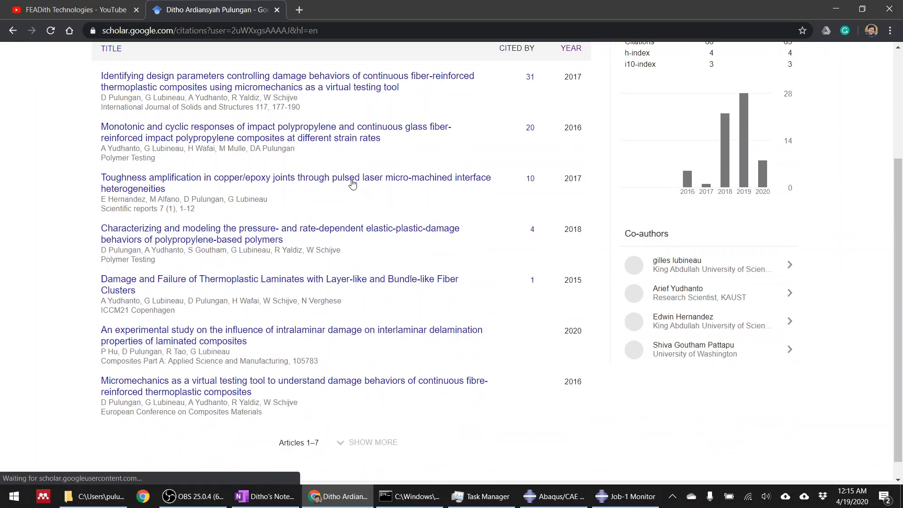
scroll(503, 195, "up", 3)
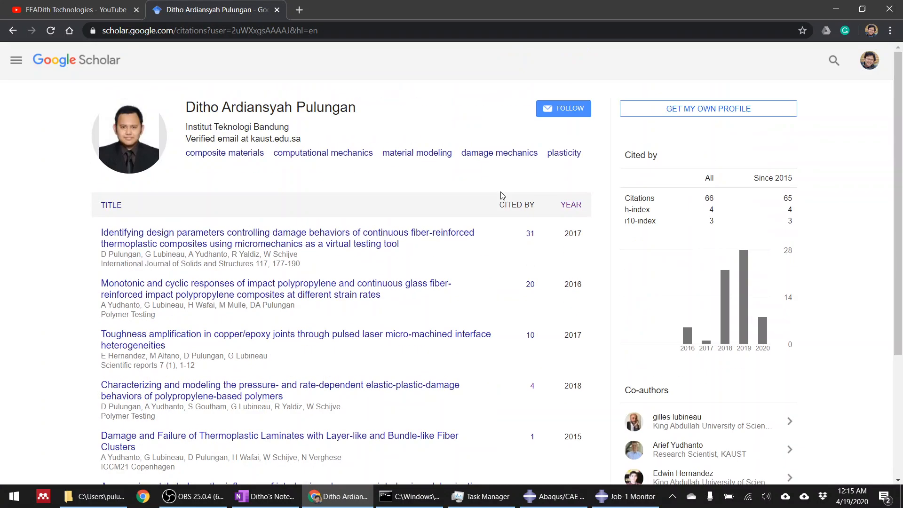
scroll(502, 196, "down", 4)
scroll(502, 195, "up", 3)
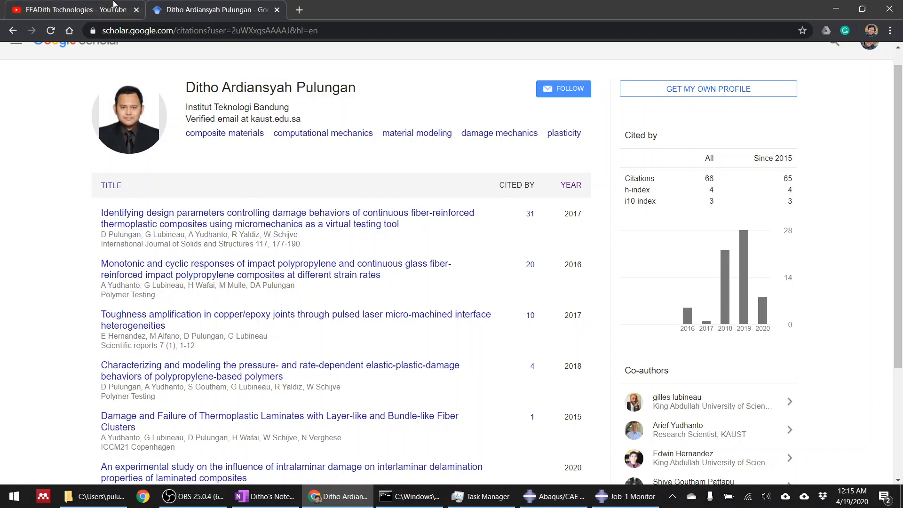
left_click(85, 9)
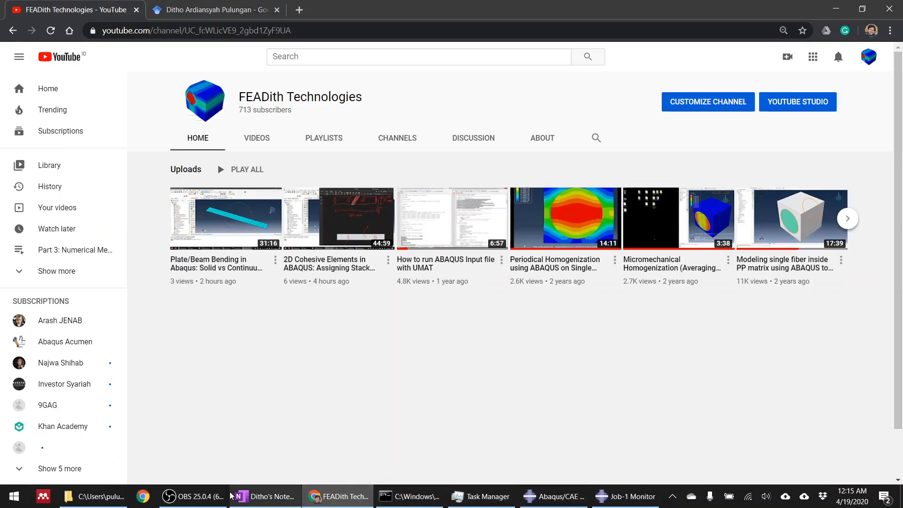